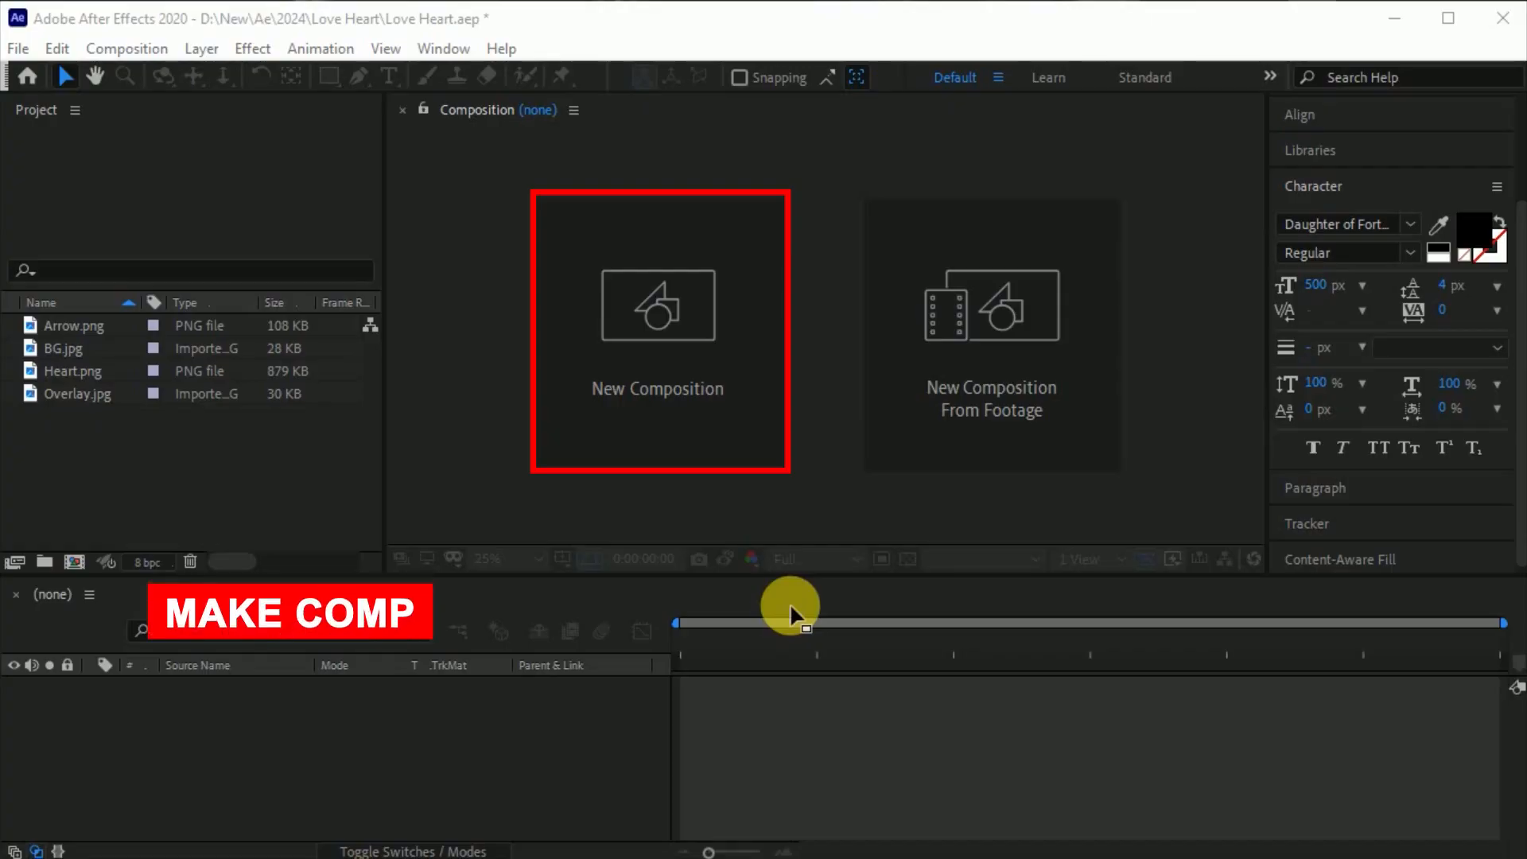
Step: Create a 1920 x 1080, 30 fps, 10-second composition named Main and set its preview resolution to Half
{"action": "left_click", "coordinate": [708, 420]}
{"action": "type", "text": "Mq"}
{"action": "key", "text": "BackSpace"}
{"action": "key", "text": "BackSpace"}
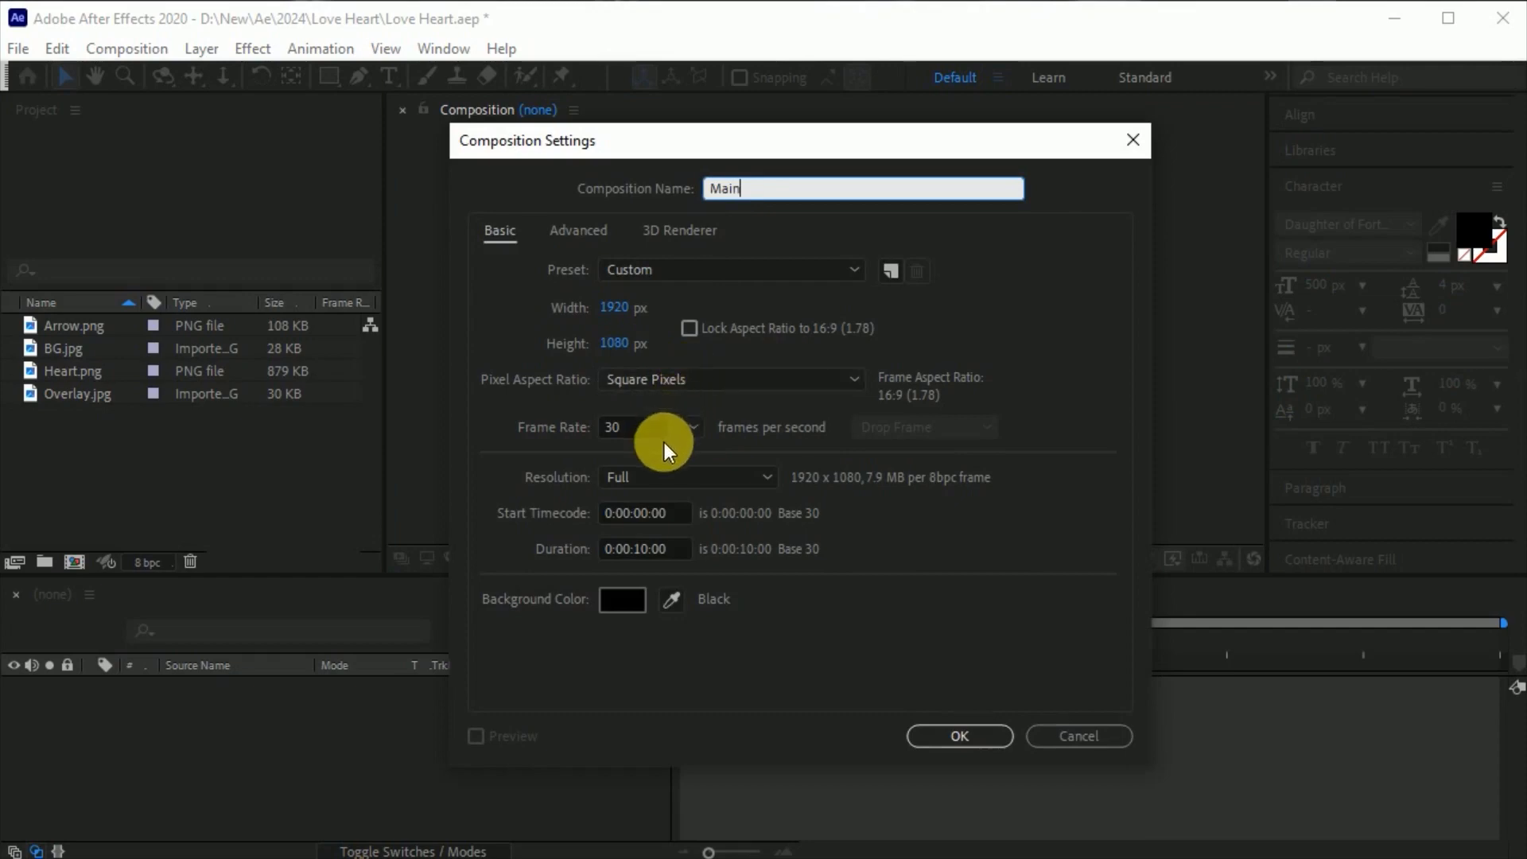
{"action": "left_click", "coordinate": [960, 736]}
{"action": "left_click", "coordinate": [850, 562]}
{"action": "left_click", "coordinate": [827, 641]}
Step: Create a black solid named BG at the composition size of 1920 x 1080
{"action": "key", "text": "ctrl+y"}
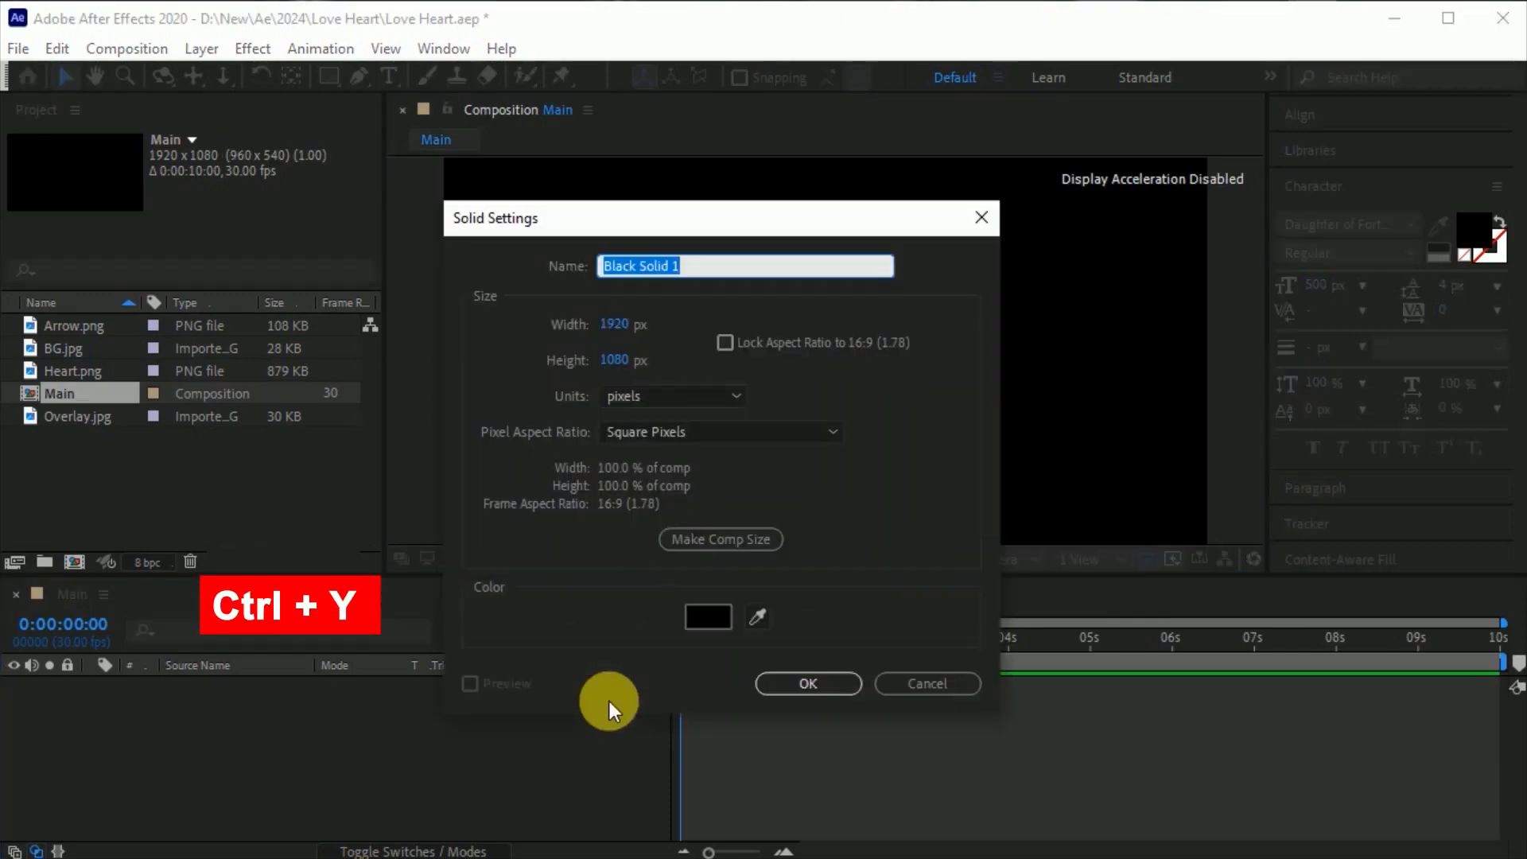
{"action": "type", "text": "BG"}
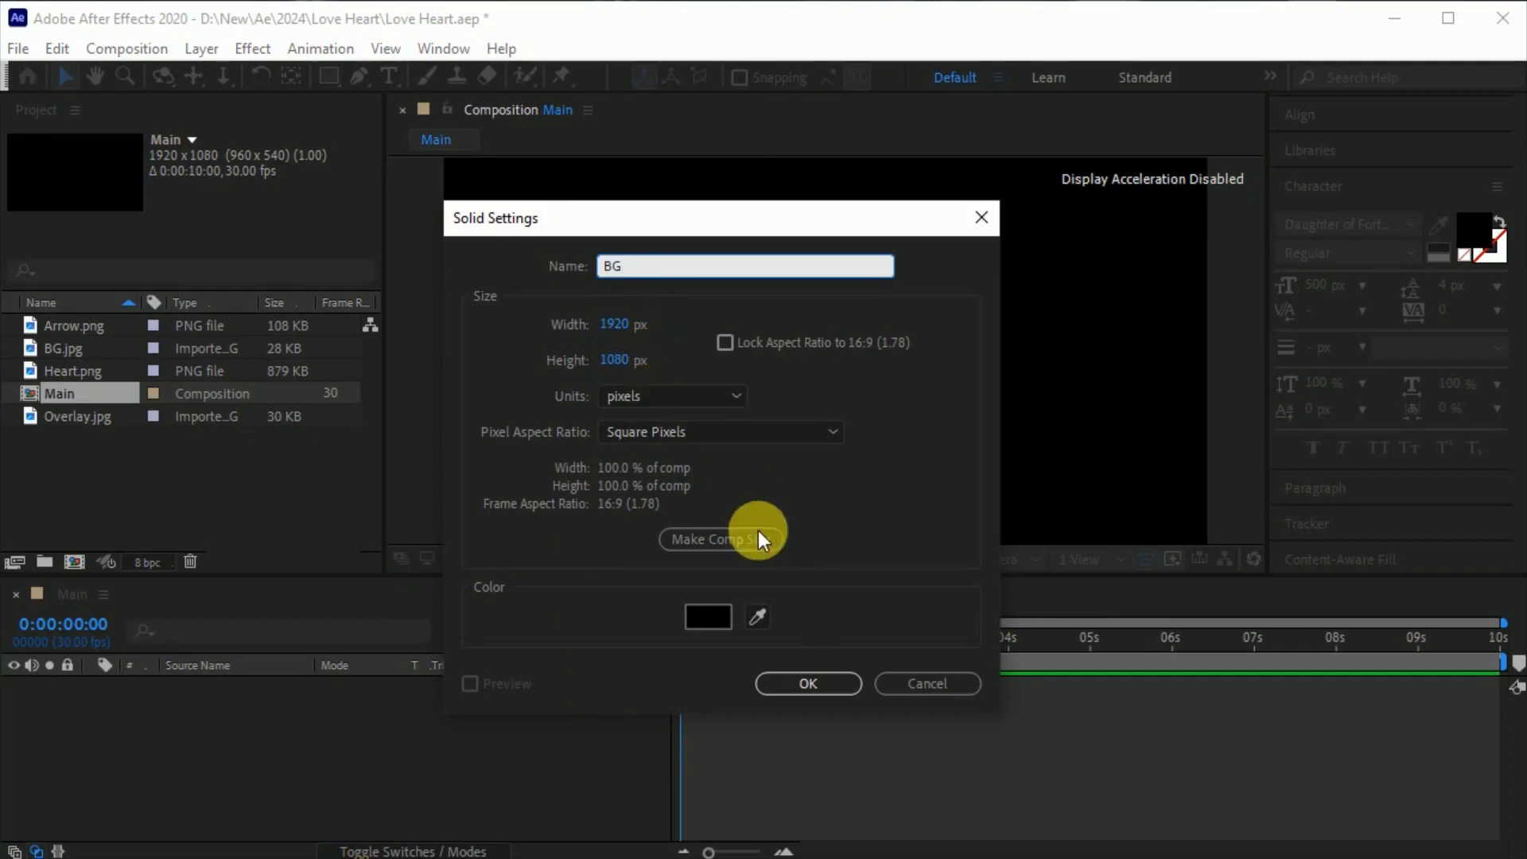
{"action": "left_click", "coordinate": [809, 683]}
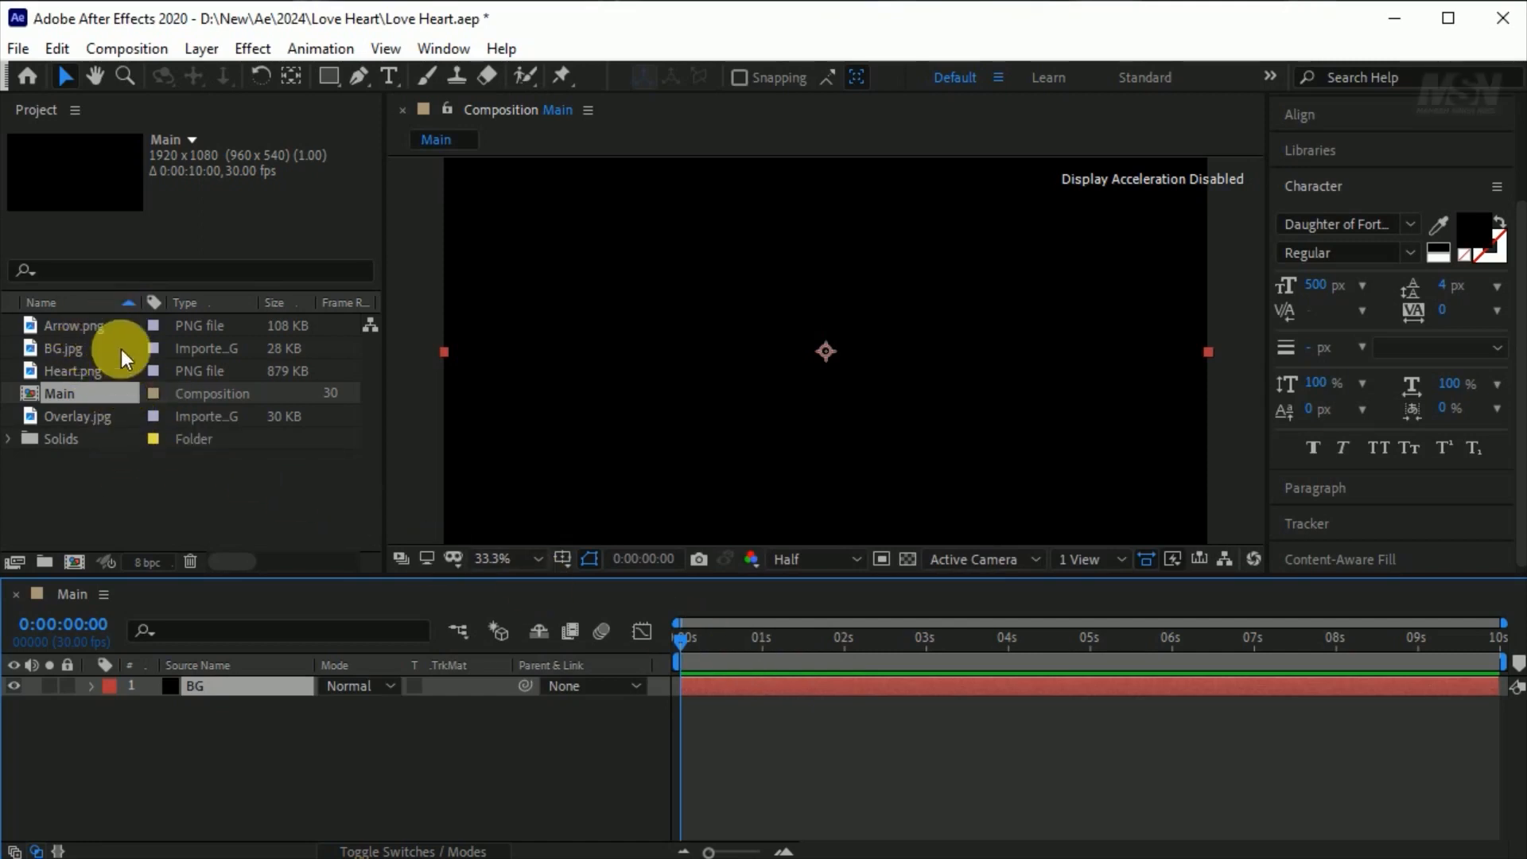
Step: Add BG.jpg above the BG solid, scale it to 750%, and set a Scale keyframe at 0:00:00:00
{"action": "left_click", "coordinate": [84, 355]}
{"action": "left_click_drag", "start_coordinate": [84, 354], "coordinate": [242, 681]}
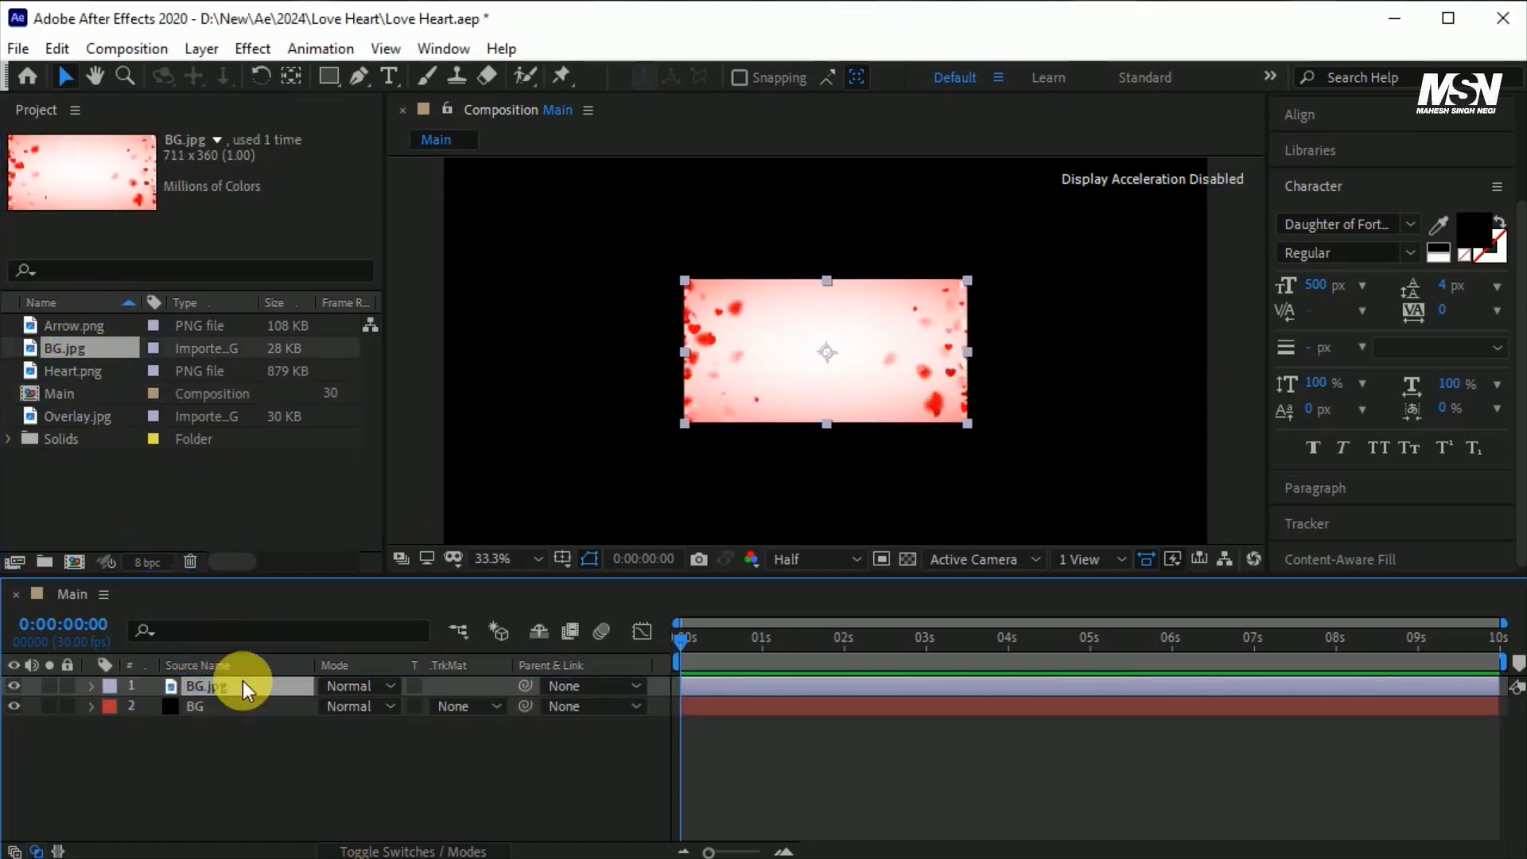
{"action": "key", "text": "s"}
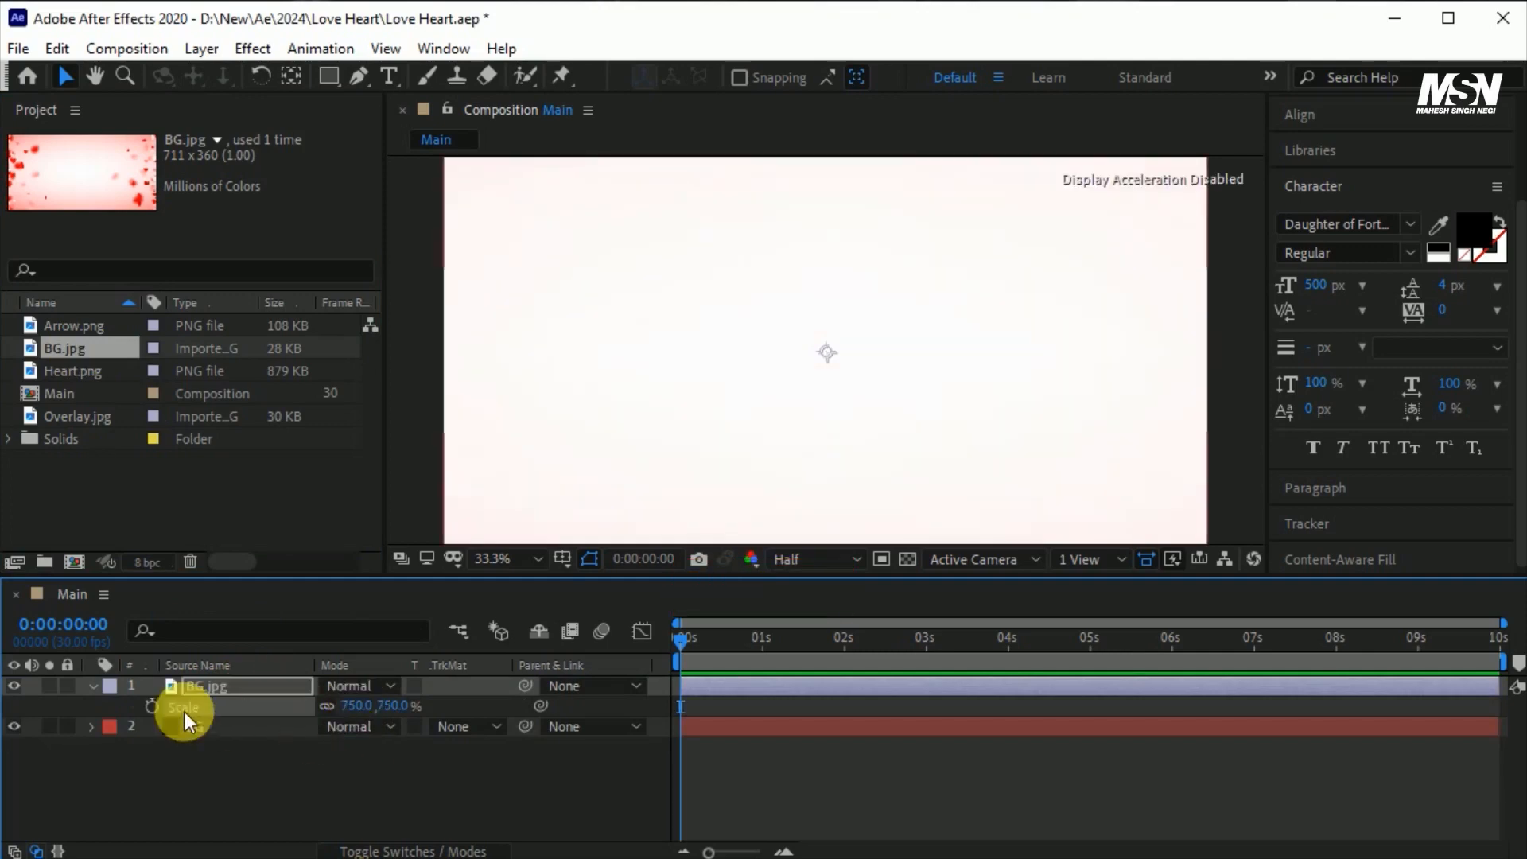
{"action": "left_click", "coordinate": [151, 705]}
Step: Keyframe BG.jpg's Scale at 304% at 0:00:01:00 and apply Easy Ease to both of its Scale keyframes
{"action": "left_click", "coordinate": [503, 560]}
{"action": "left_click", "coordinate": [531, 747]}
{"action": "left_click", "coordinate": [776, 650]}
{"action": "left_click", "coordinate": [762, 654]}
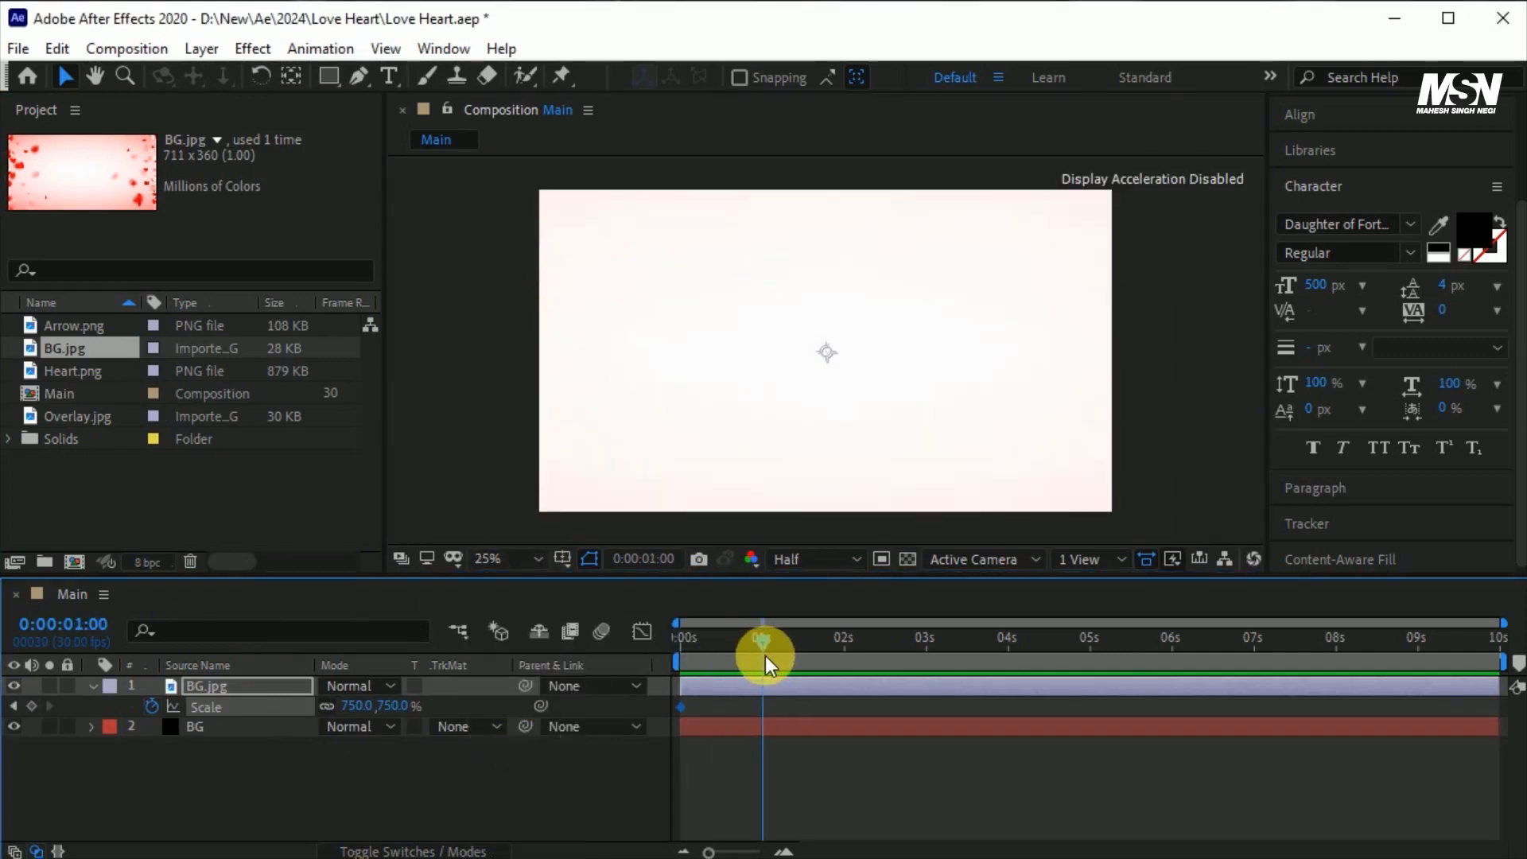
{"action": "left_click_drag", "start_coordinate": [399, 706], "coordinate": [351, 714]}
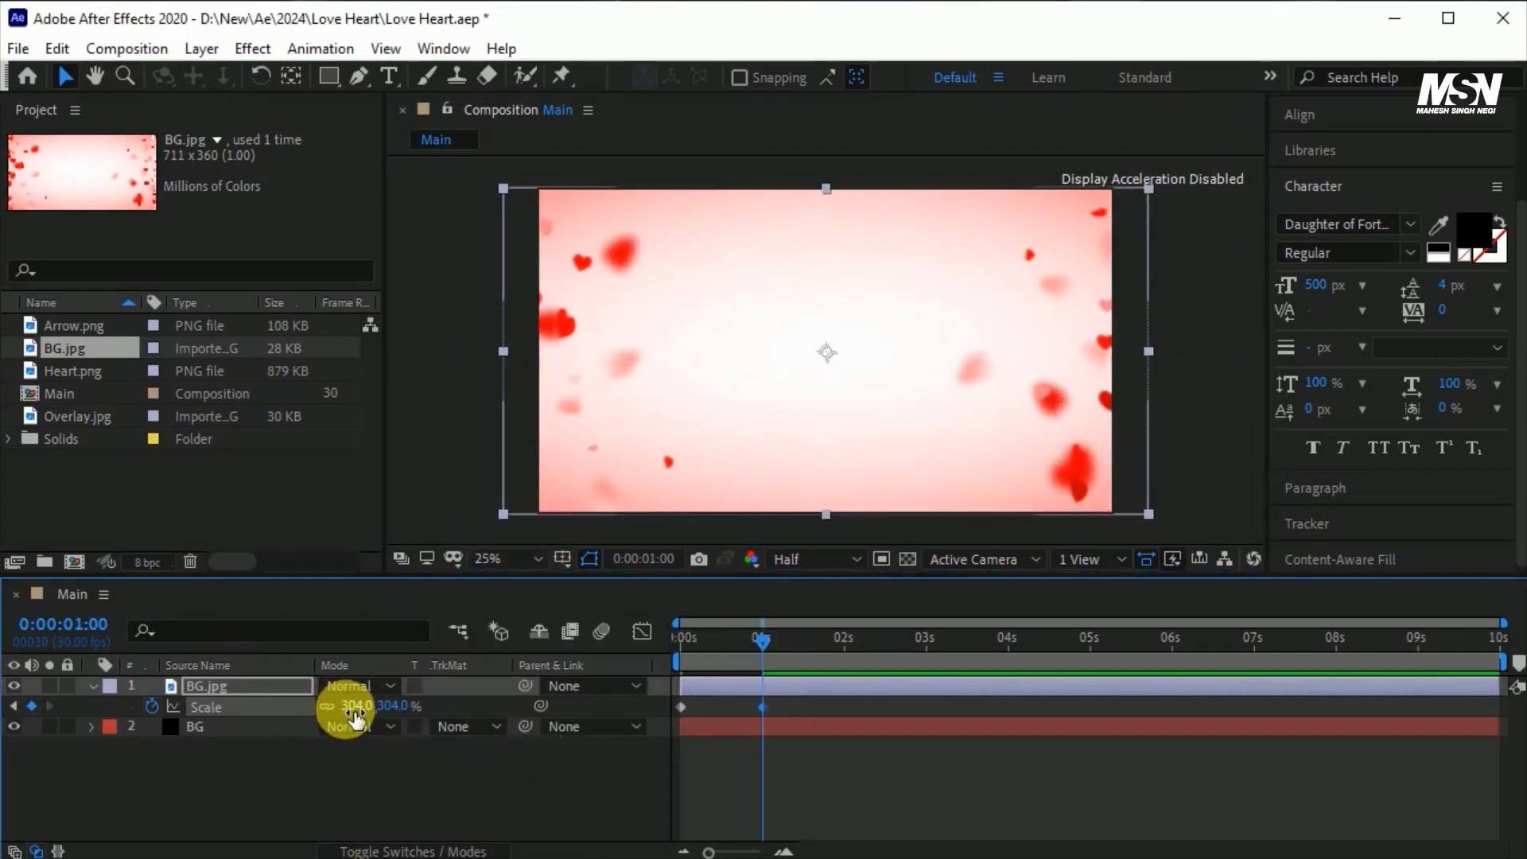
{"action": "left_click_drag", "start_coordinate": [794, 707], "coordinate": [668, 722]}
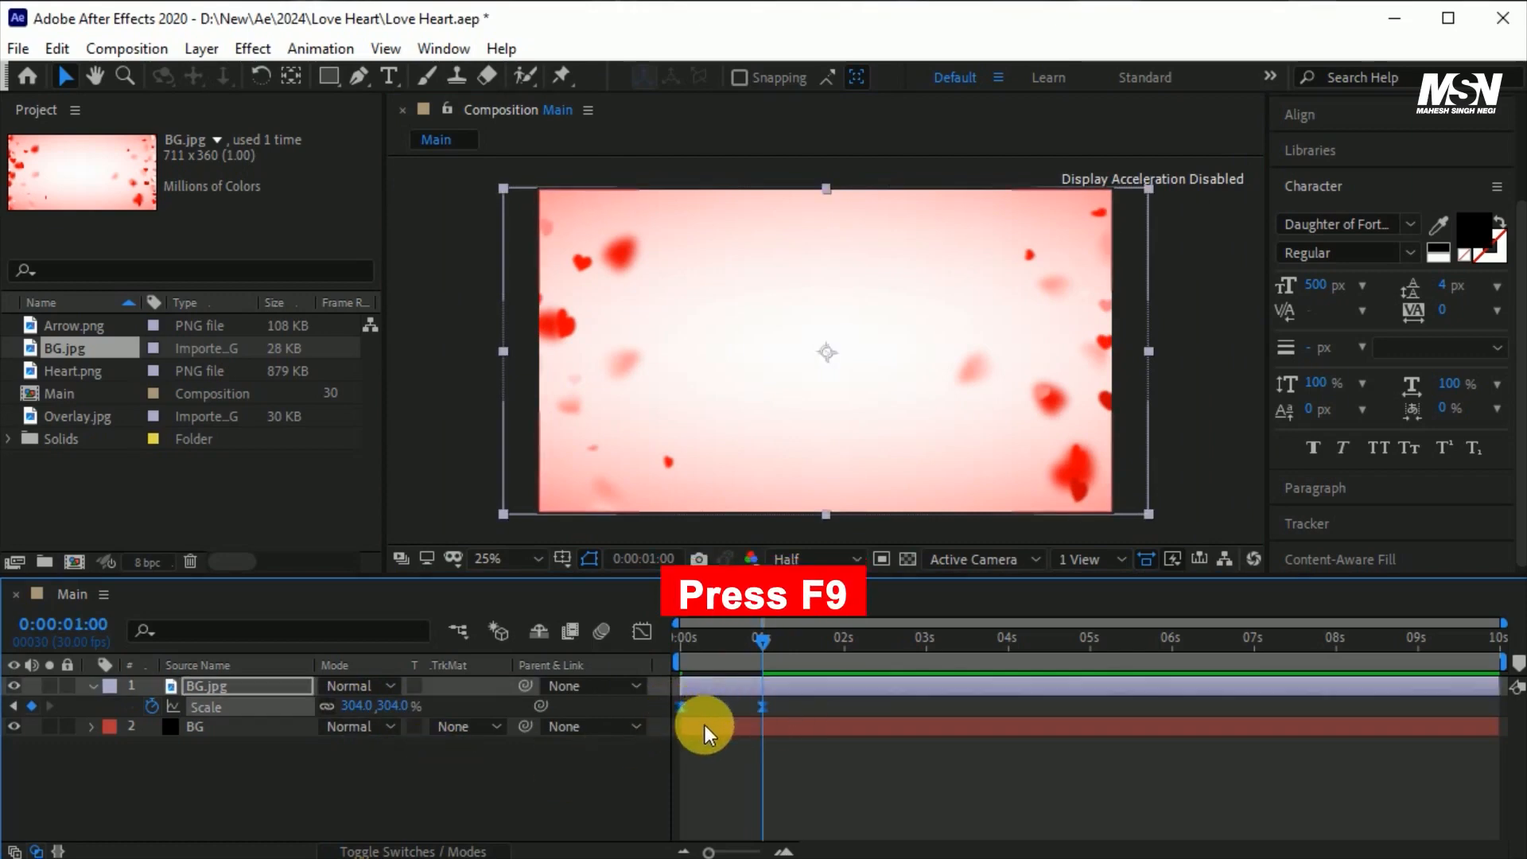
{"action": "key", "text": "F9"}
{"action": "left_click", "coordinate": [762, 641]}
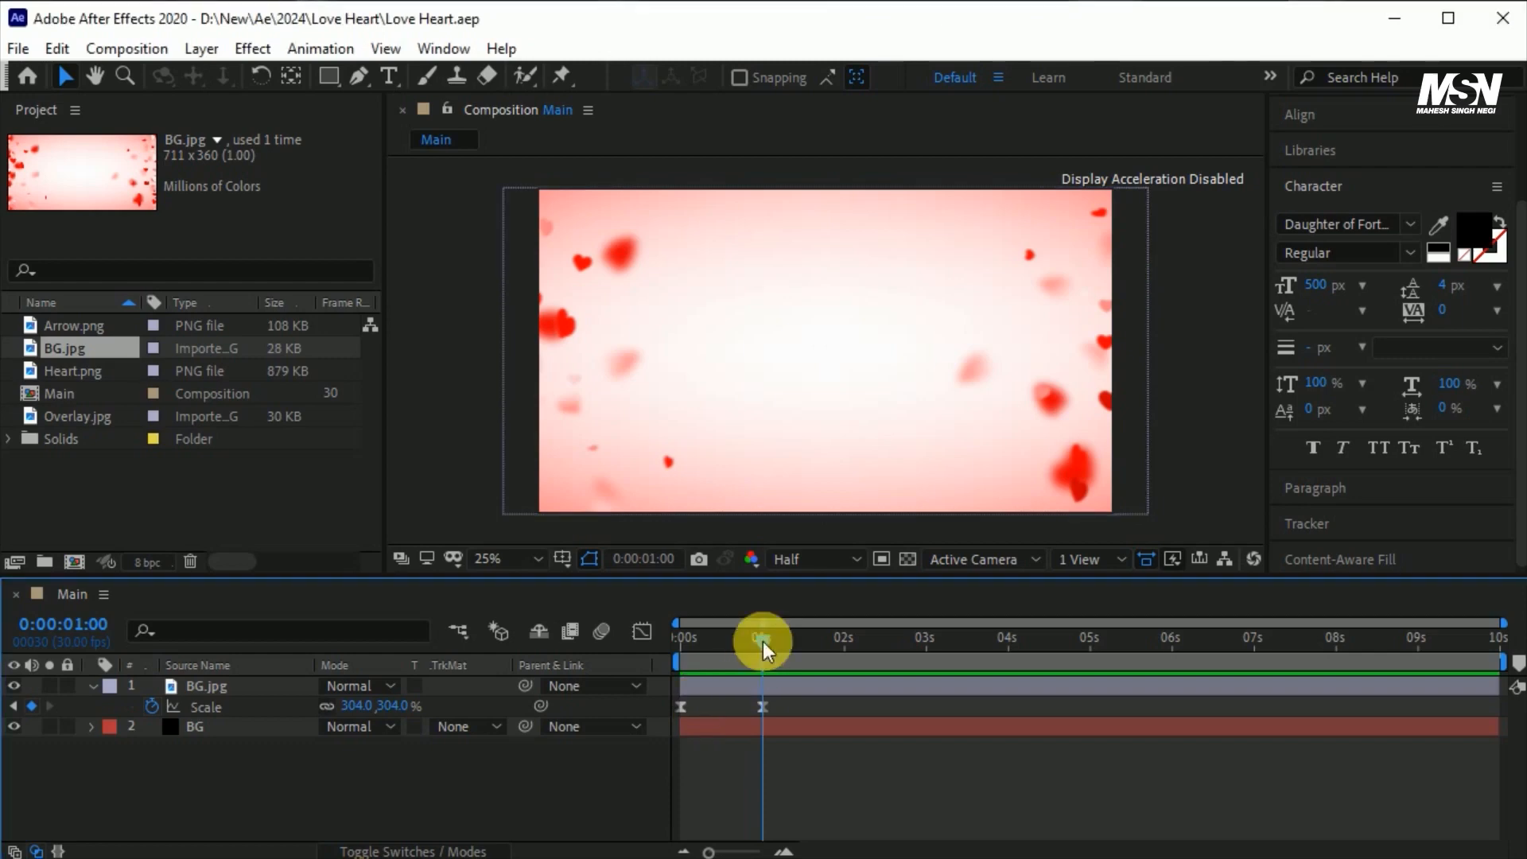
Step: Add Heart.png as the top layer, scale it to 42%, and move it slightly above the frame's centre
{"action": "left_click_drag", "start_coordinate": [64, 373], "coordinate": [299, 715]}
{"action": "key", "text": "s"}
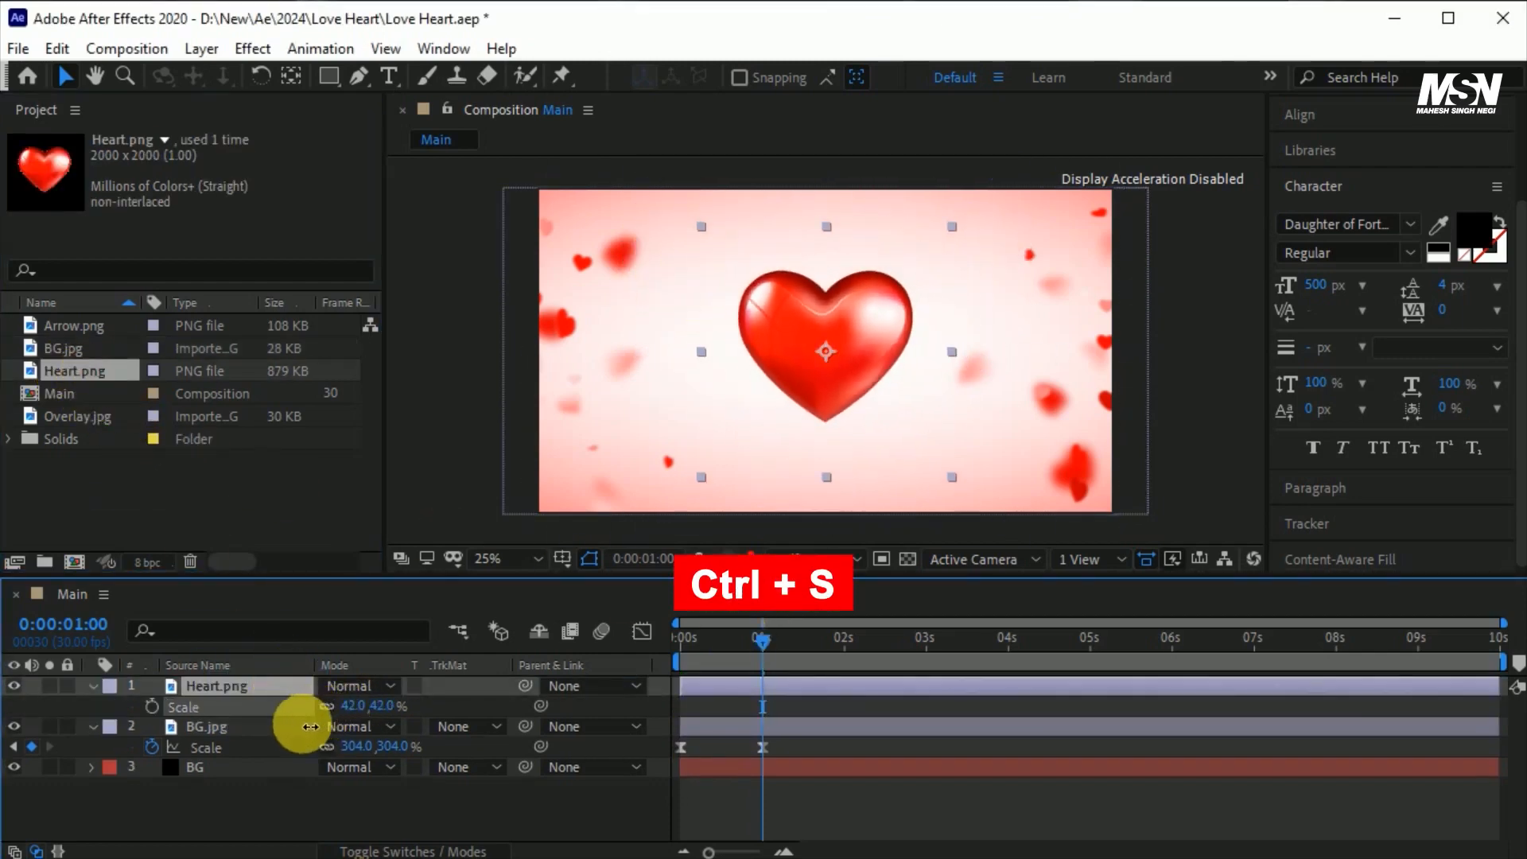
{"action": "left_click", "coordinate": [838, 346]}
Step: Set a Scale keyframe of 0% on the Heart.png layer at 0:00:01:01
{"action": "left_click", "coordinate": [762, 643]}
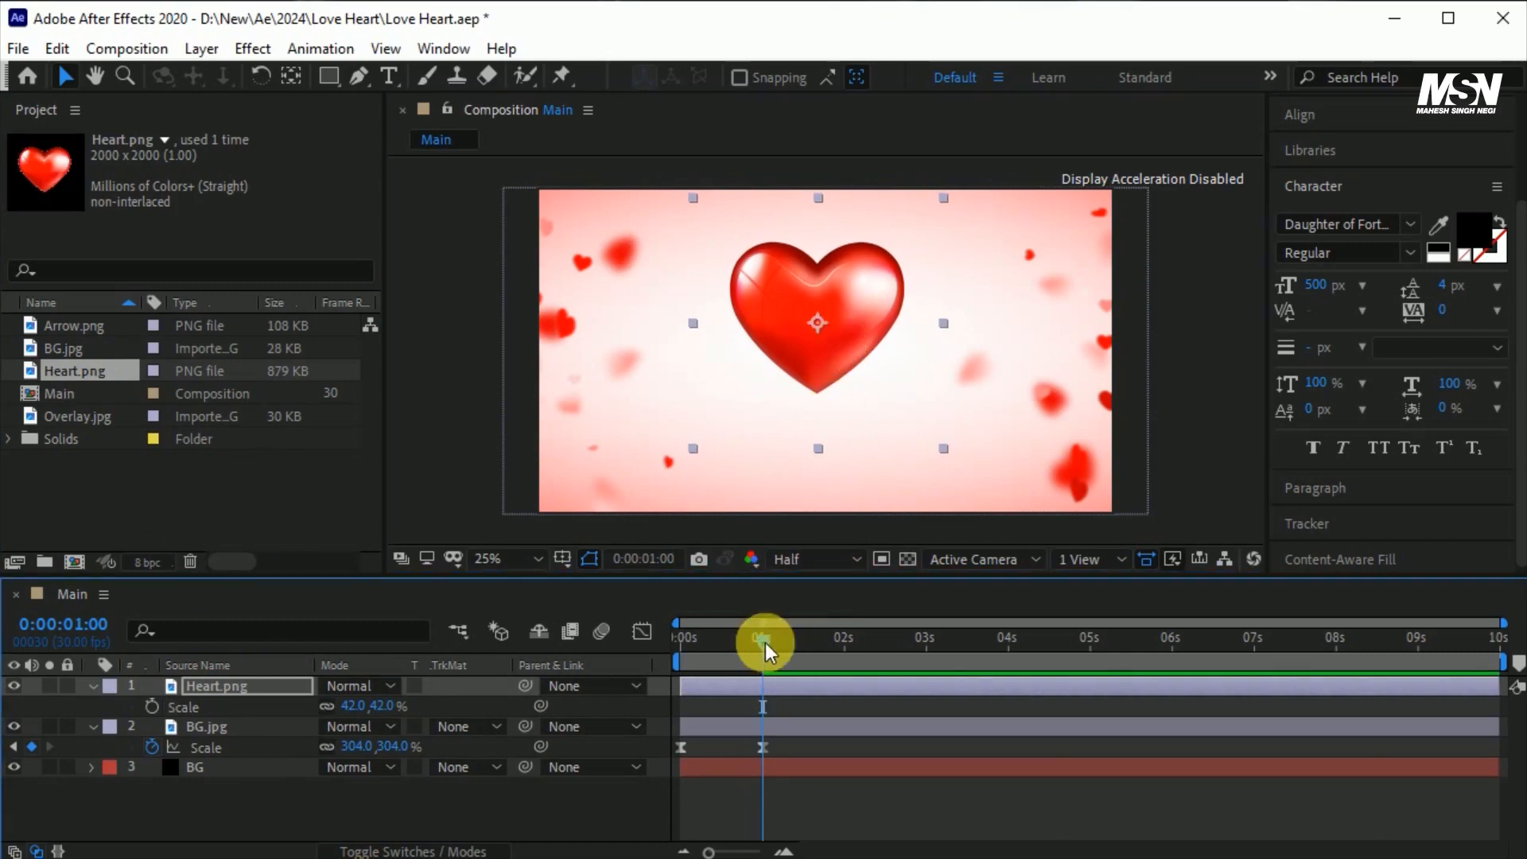
{"action": "left_click", "coordinate": [151, 705]}
{"action": "left_click", "coordinate": [352, 708]}
{"action": "type", "text": "0"}
{"action": "left_click", "coordinate": [652, 706]}
Step: Keyframe the heart's Scale at 25% at 0:00:01:11, 17% at 0:00:01:19, and 32% at 0:00:01:28
{"action": "left_click_drag", "start_coordinate": [765, 641], "coordinate": [799, 651]}
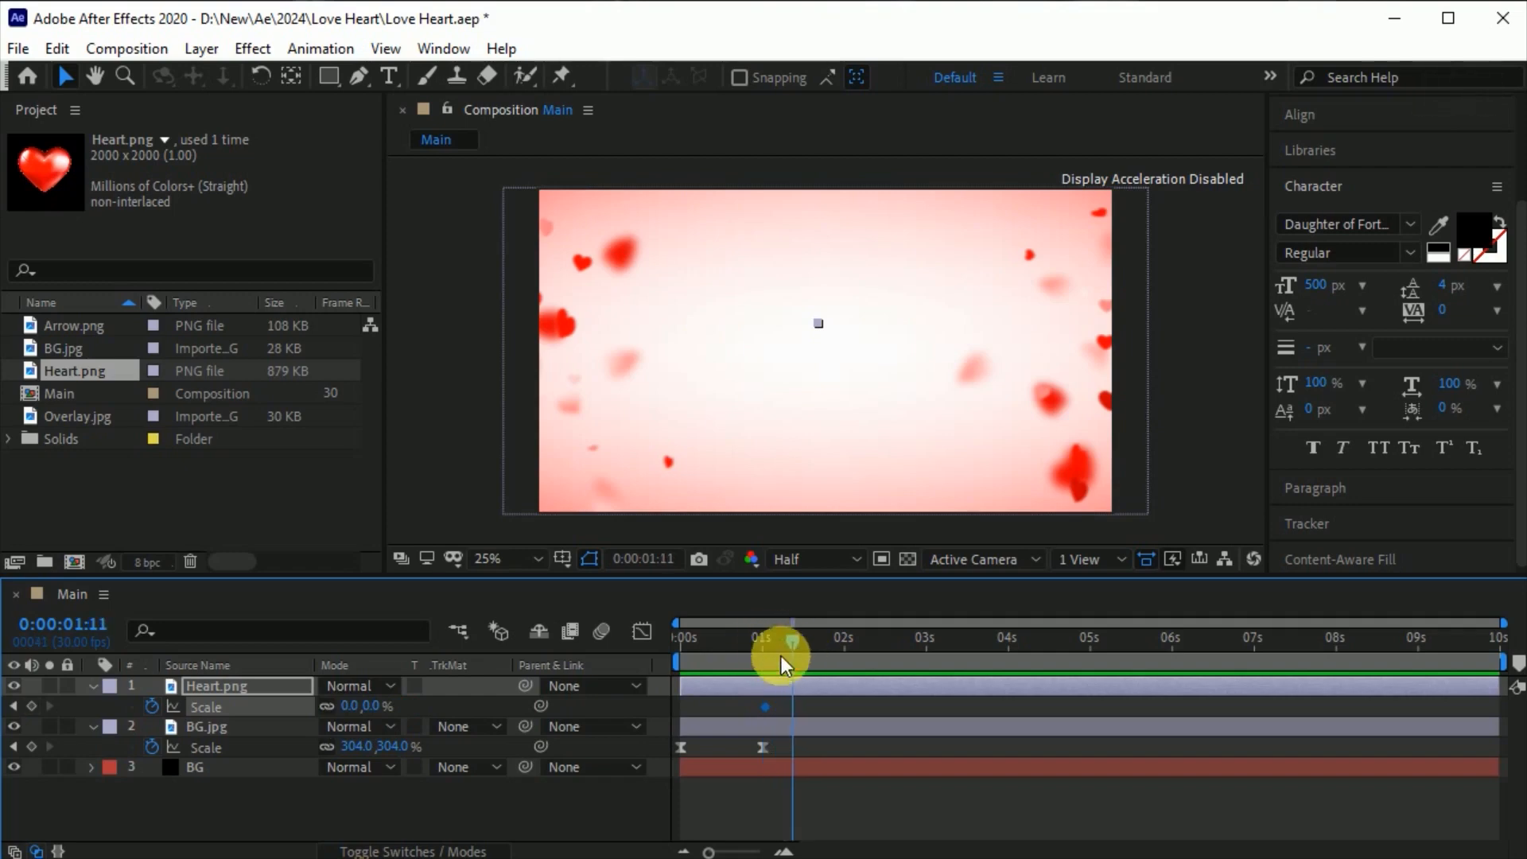
{"action": "left_click_drag", "start_coordinate": [351, 706], "coordinate": [387, 716]}
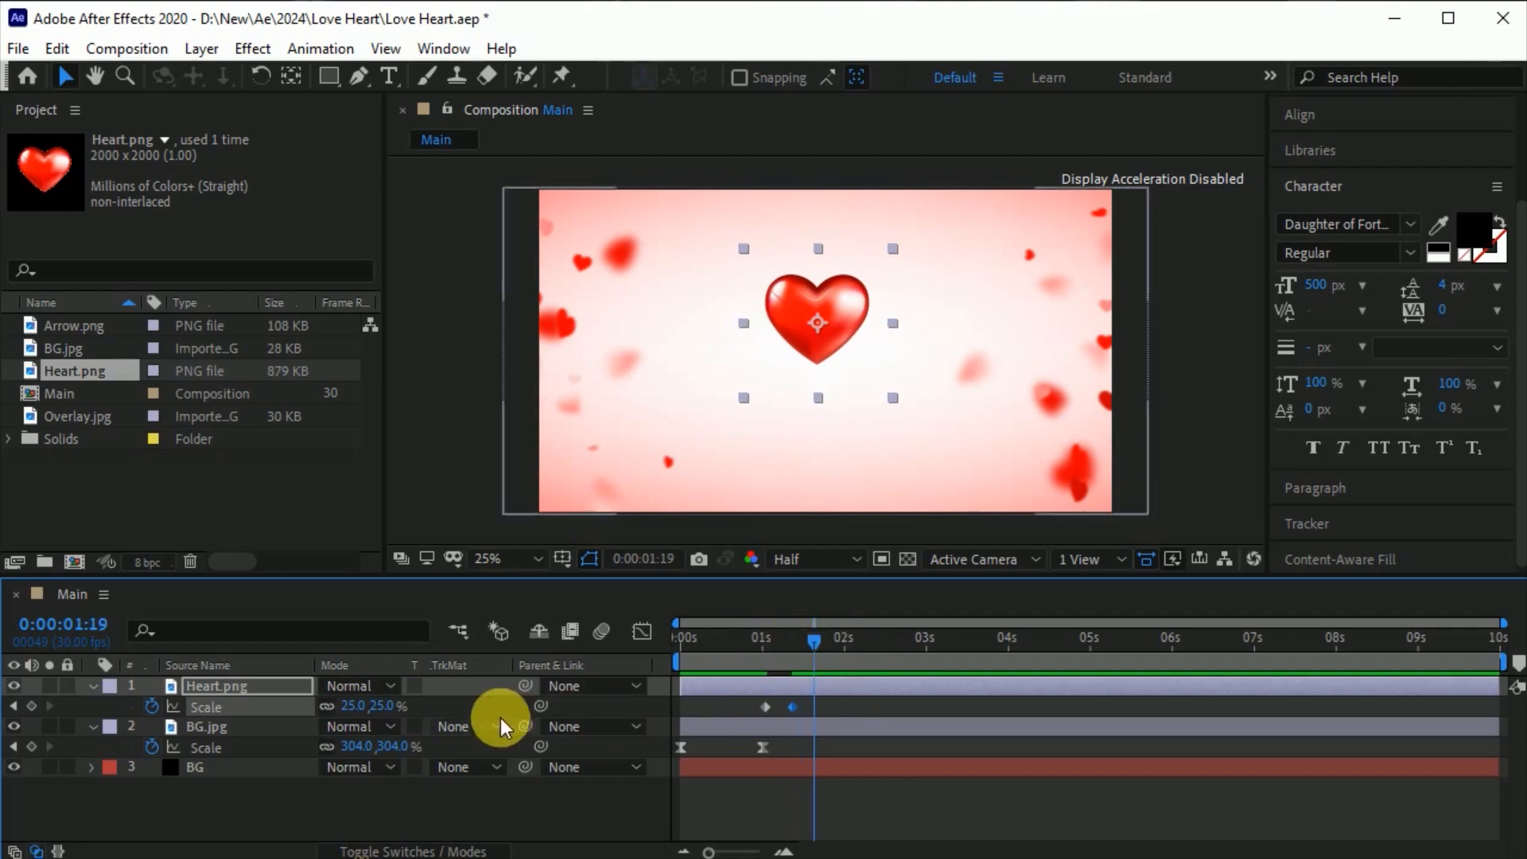
{"action": "left_click_drag", "start_coordinate": [351, 707], "coordinate": [342, 706]}
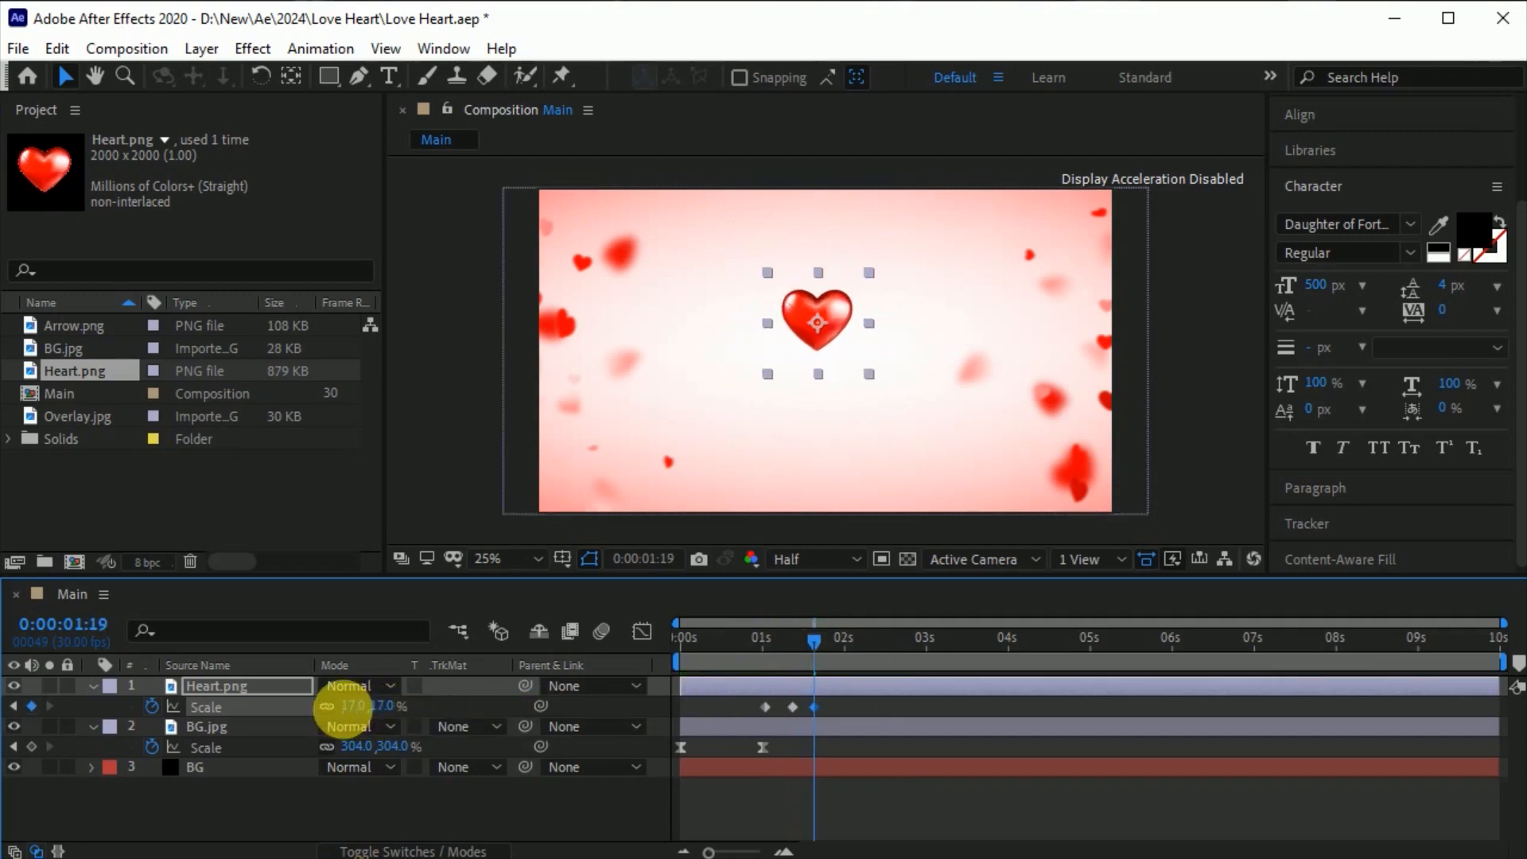
{"action": "left_click_drag", "start_coordinate": [831, 642], "coordinate": [843, 655]}
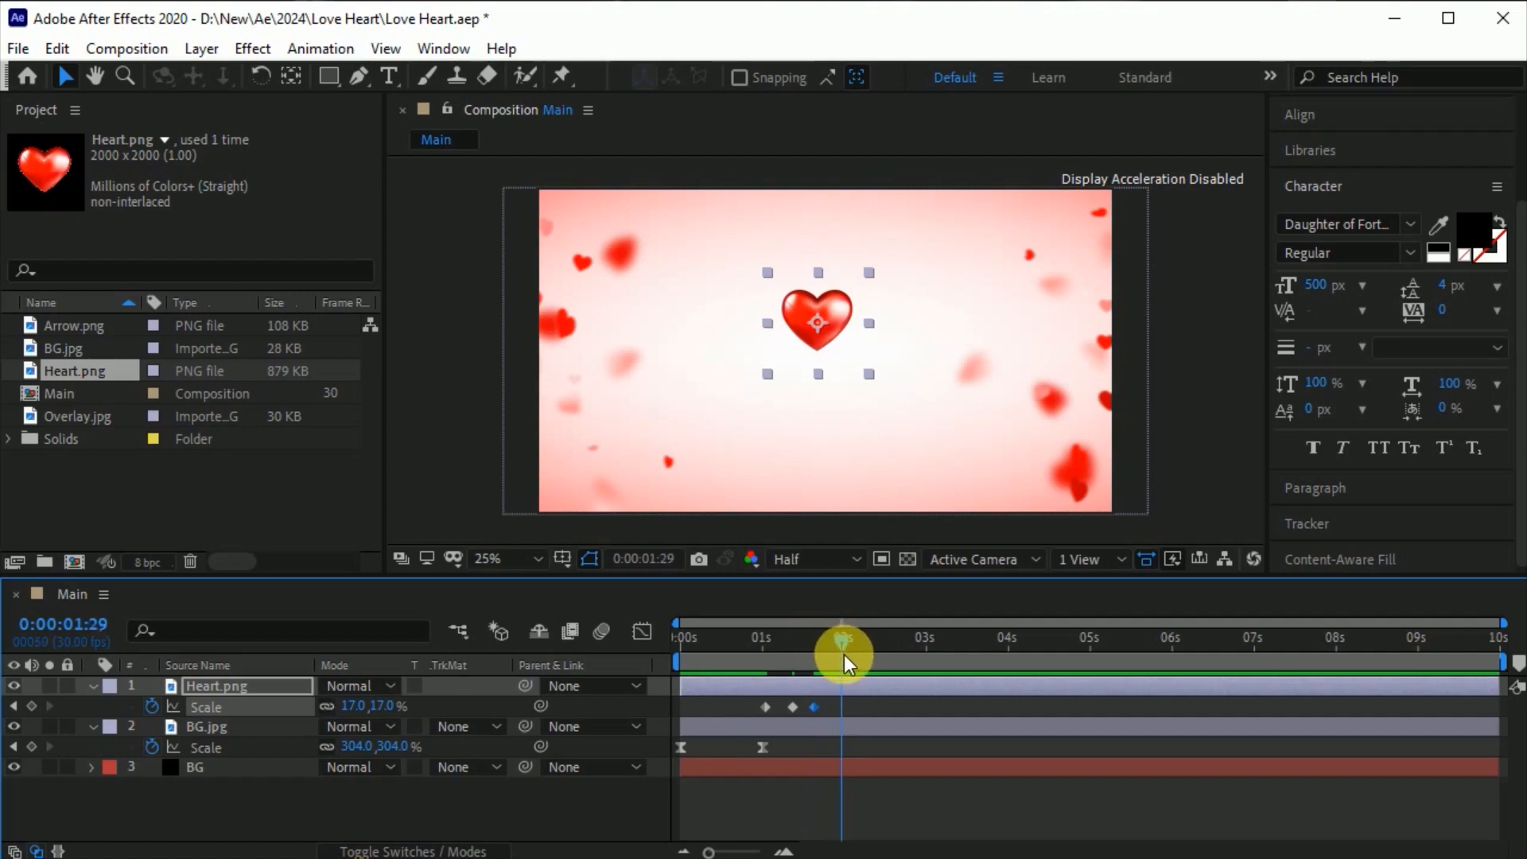
{"action": "left_click_drag", "start_coordinate": [354, 705], "coordinate": [386, 713]}
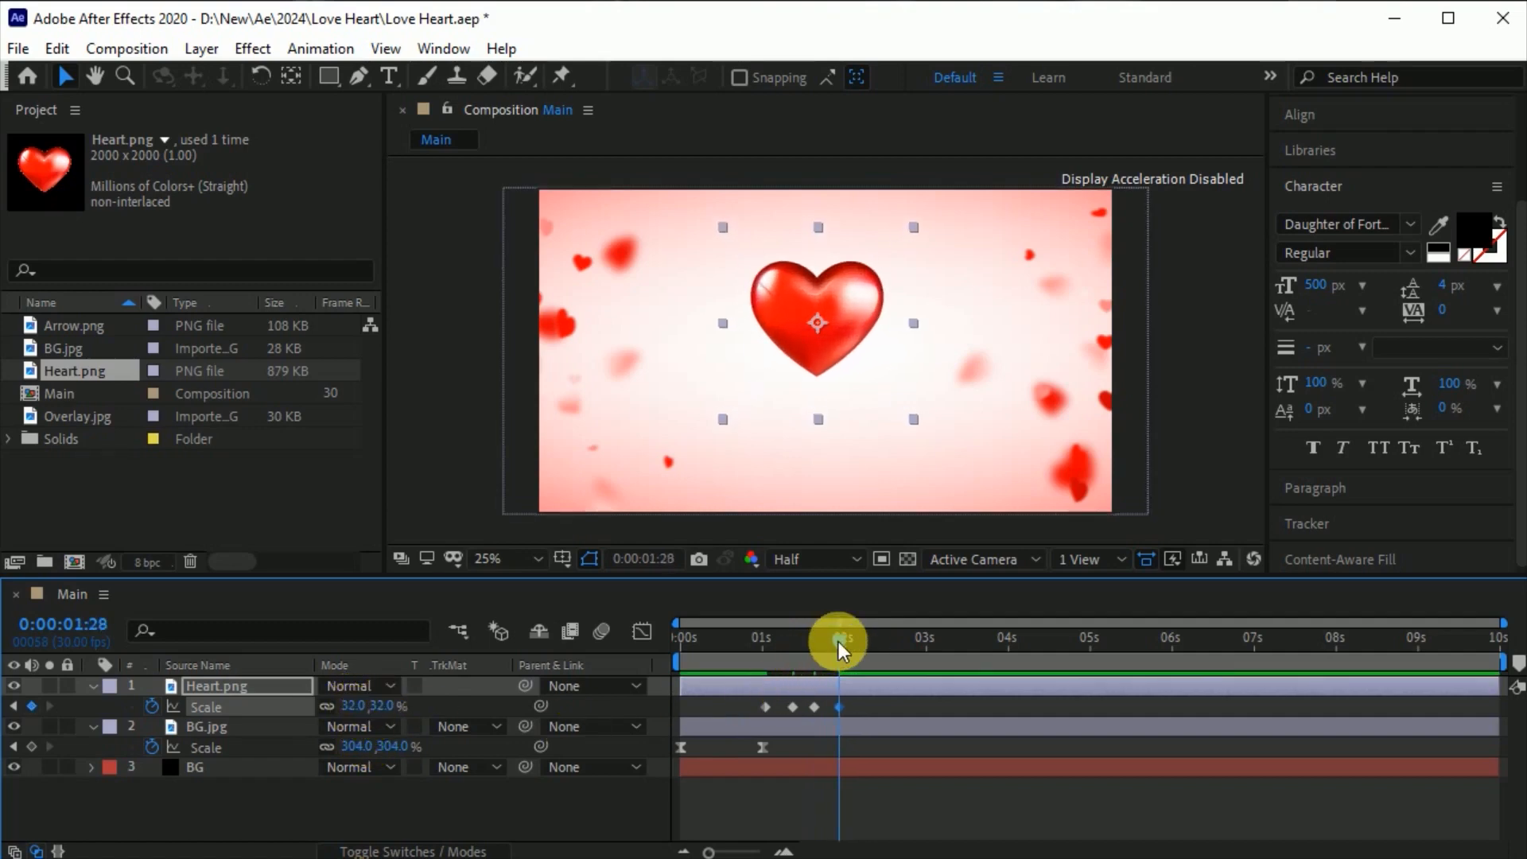
Step: Continue the heart's pulse with Scale keyframes of 22% at 0:00:02:06 and 36% at 0:00:02:14
{"action": "left_click_drag", "start_coordinate": [838, 642], "coordinate": [858, 646]}
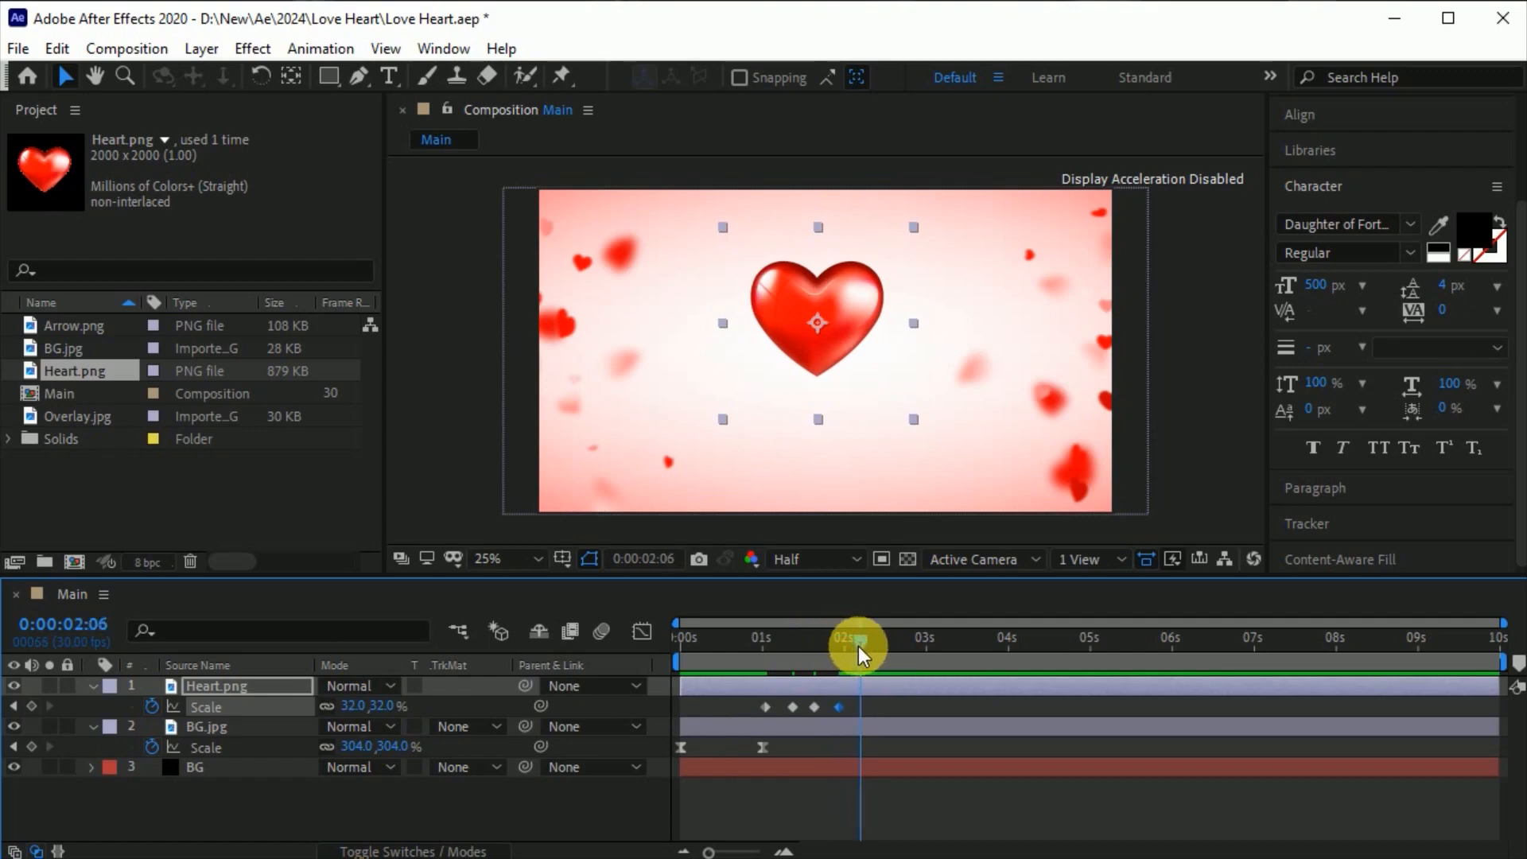
{"action": "left_click_drag", "start_coordinate": [352, 706], "coordinate": [342, 712]}
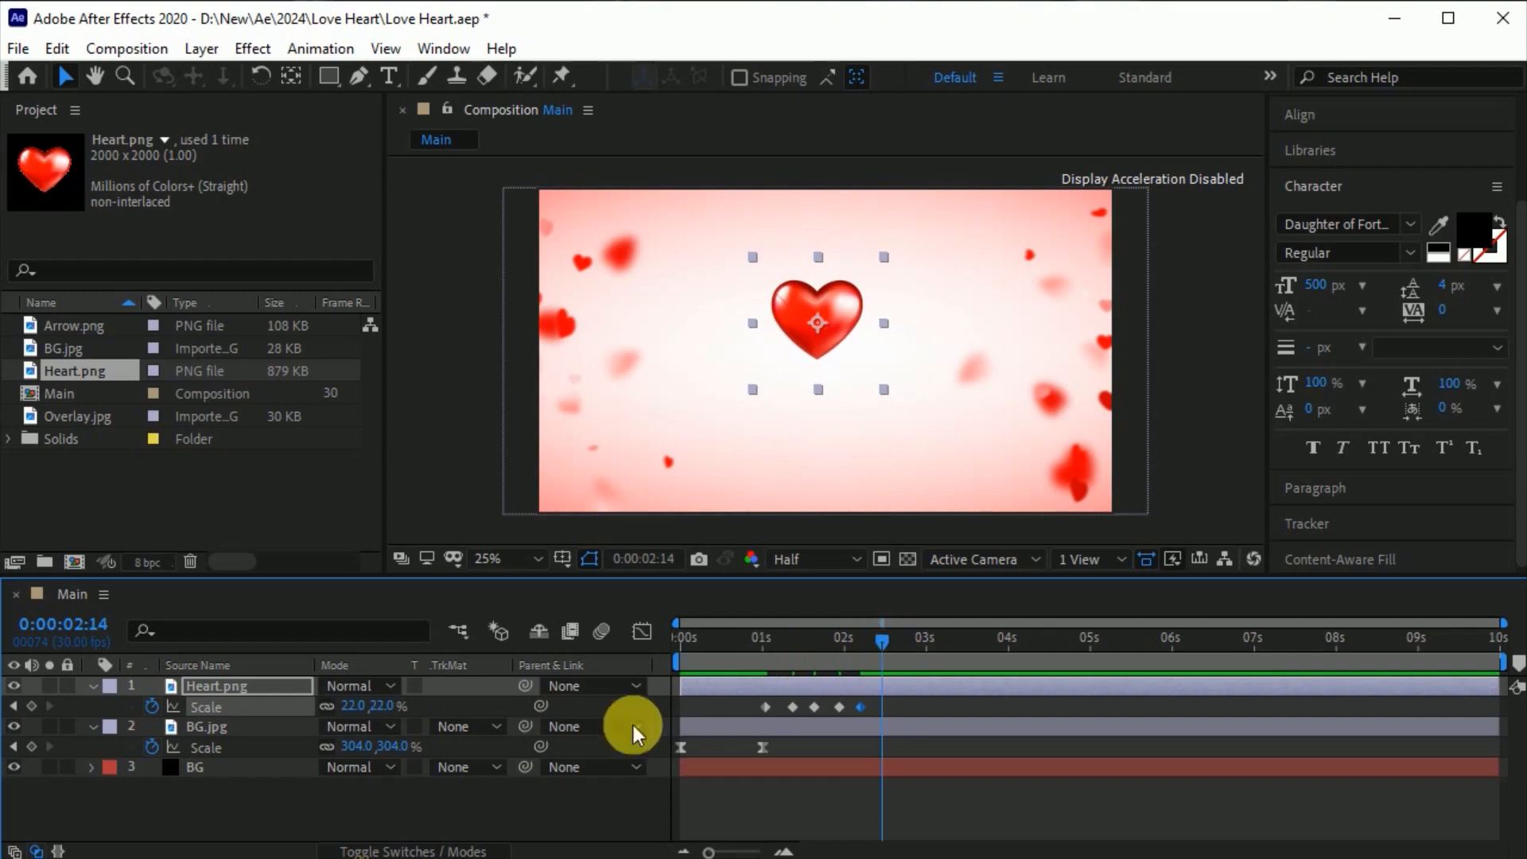
{"action": "left_click_drag", "start_coordinate": [351, 706], "coordinate": [374, 716]}
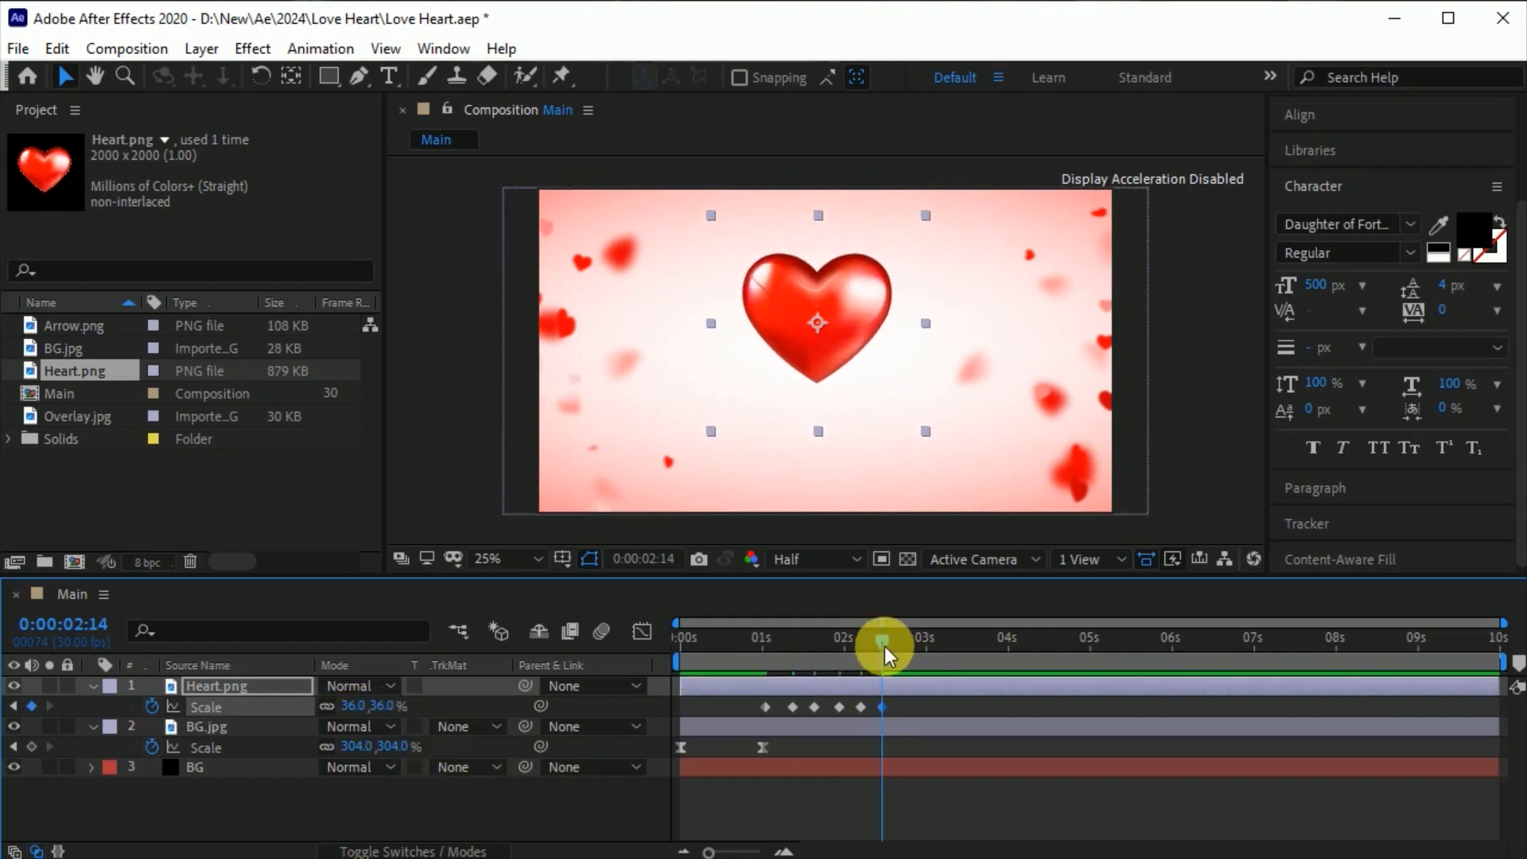
Step: Apply Easy Ease to all Scale keyframes of Heart.png and preview the animation from the start
{"action": "key", "text": "space"}
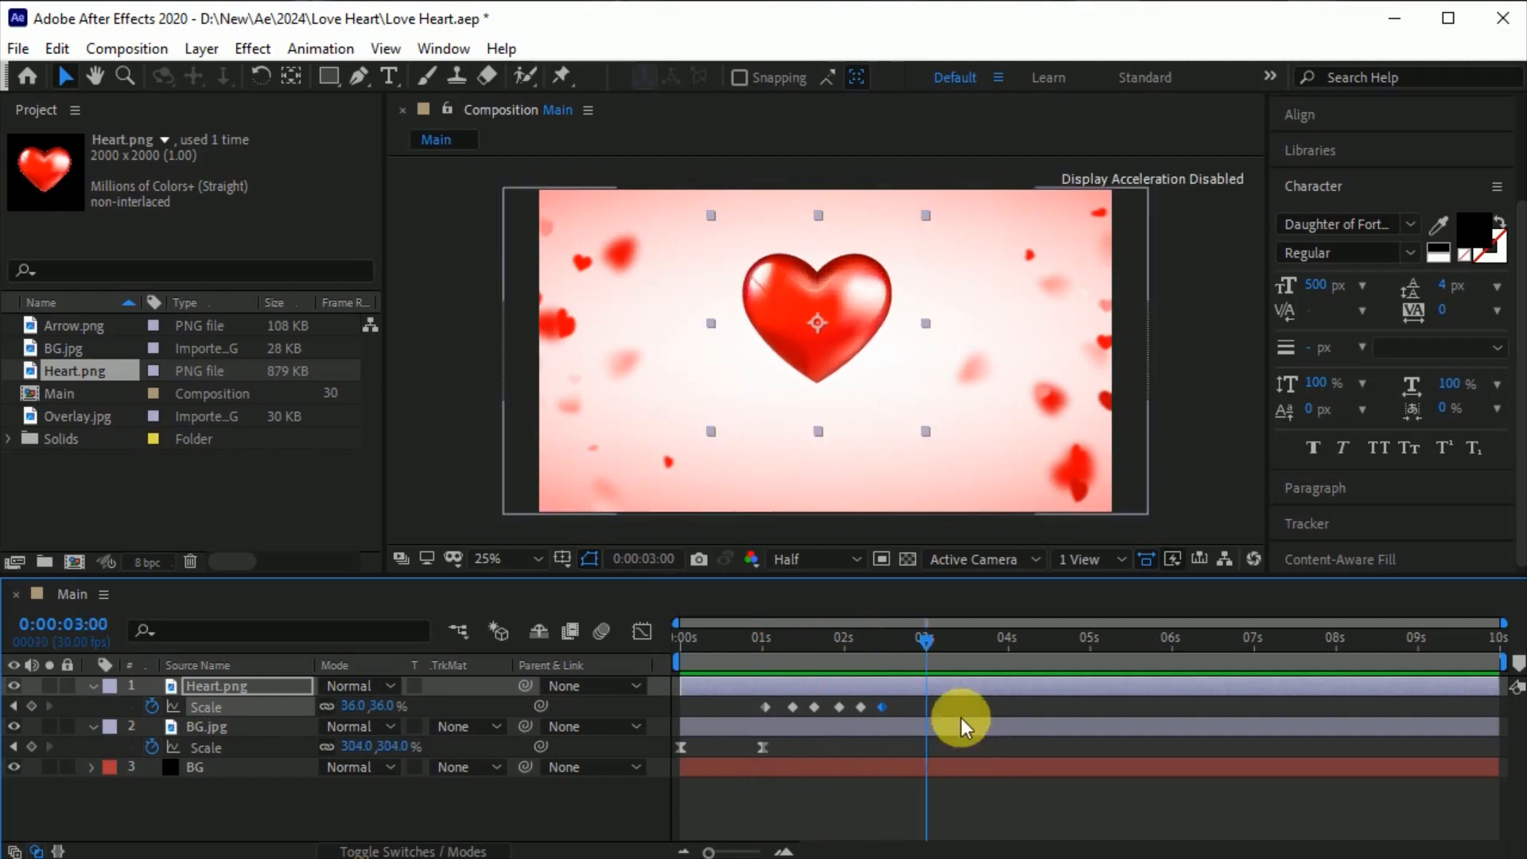
{"action": "left_click_drag", "start_coordinate": [960, 717], "coordinate": [743, 713]}
{"action": "key", "text": "F9"}
{"action": "key", "text": "Home"}
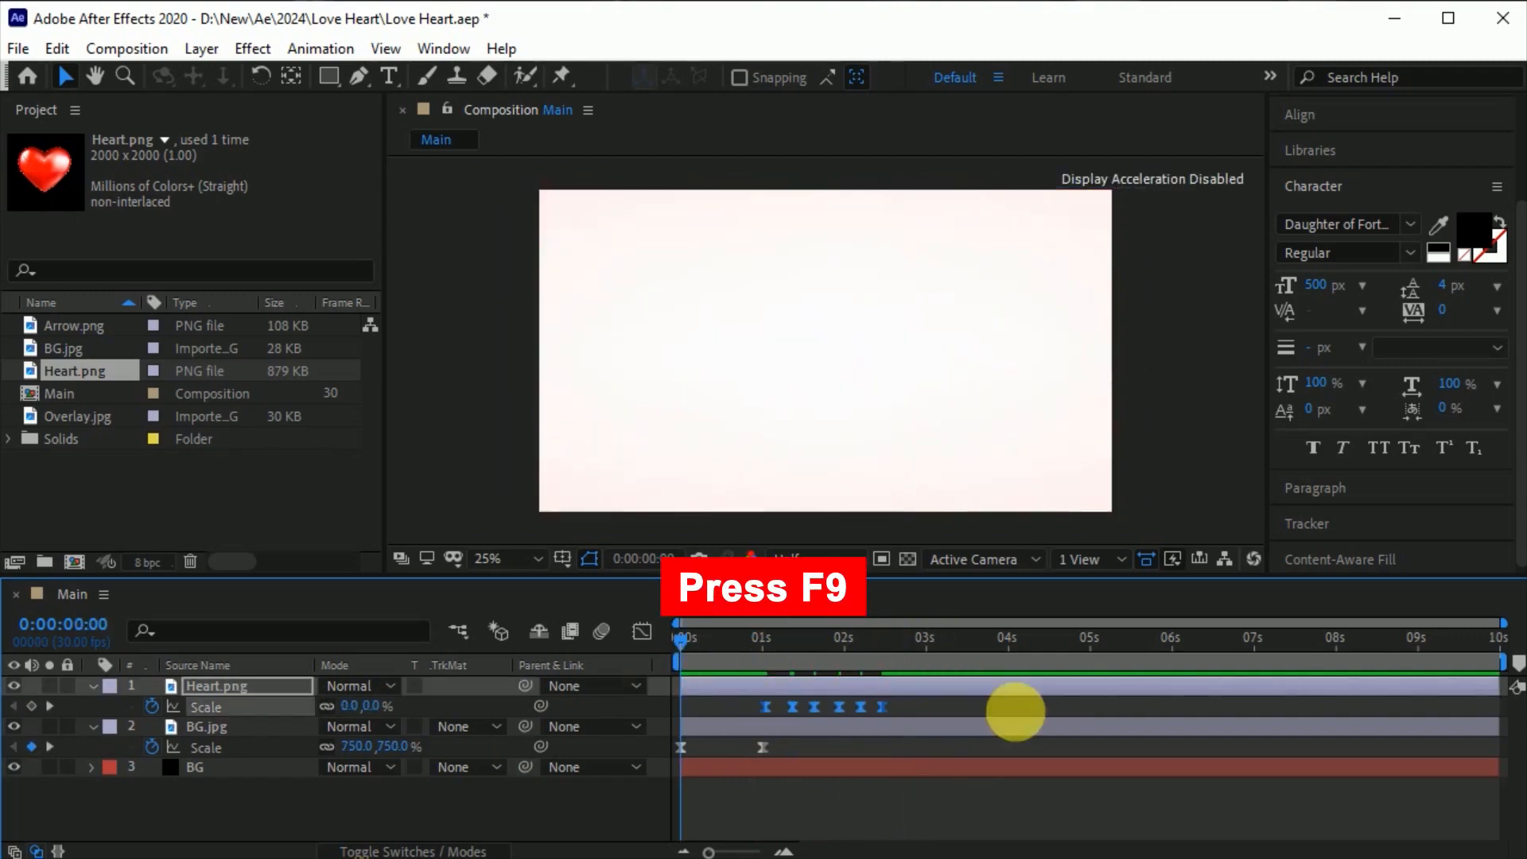
{"action": "key", "text": "space"}
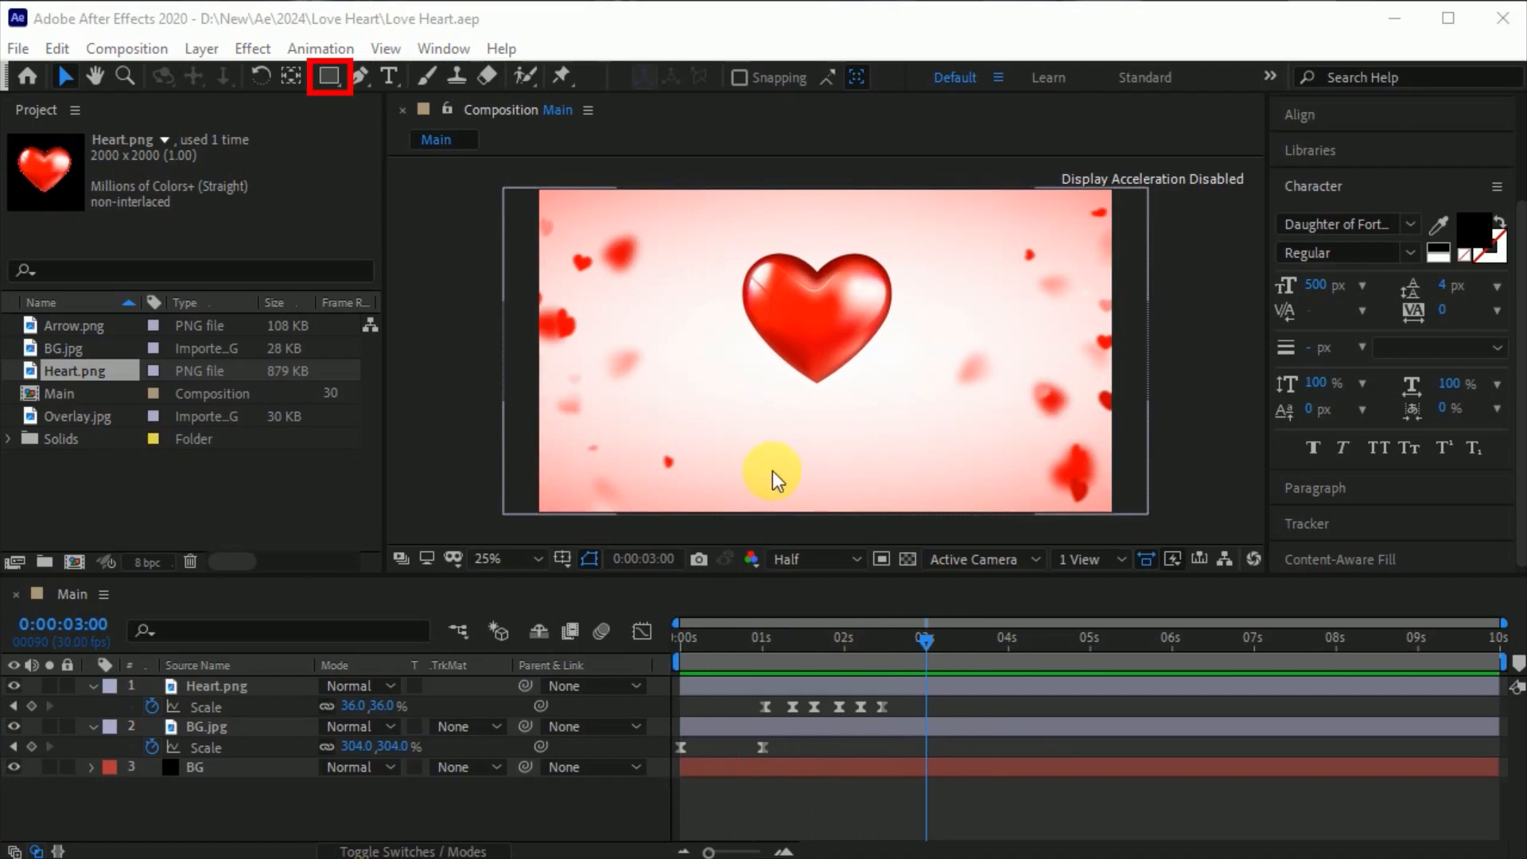
Step: Draw a flat black ellipse about as wide as the heart, just beneath its tip, as a new shape layer
{"action": "left_click", "coordinate": [337, 84]}
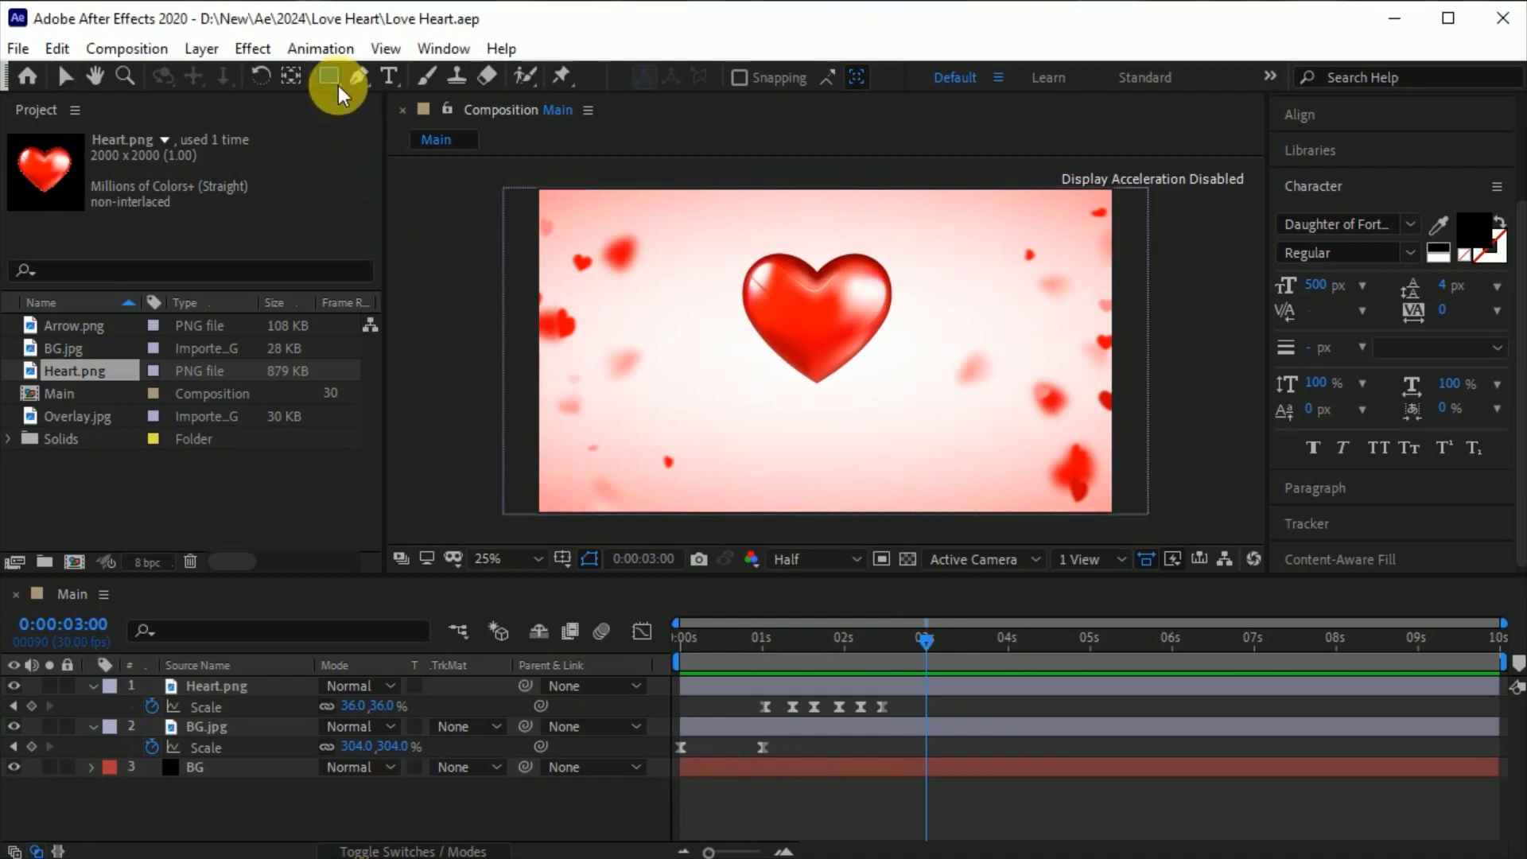
{"action": "left_click_drag", "start_coordinate": [742, 381], "coordinate": [897, 403]}
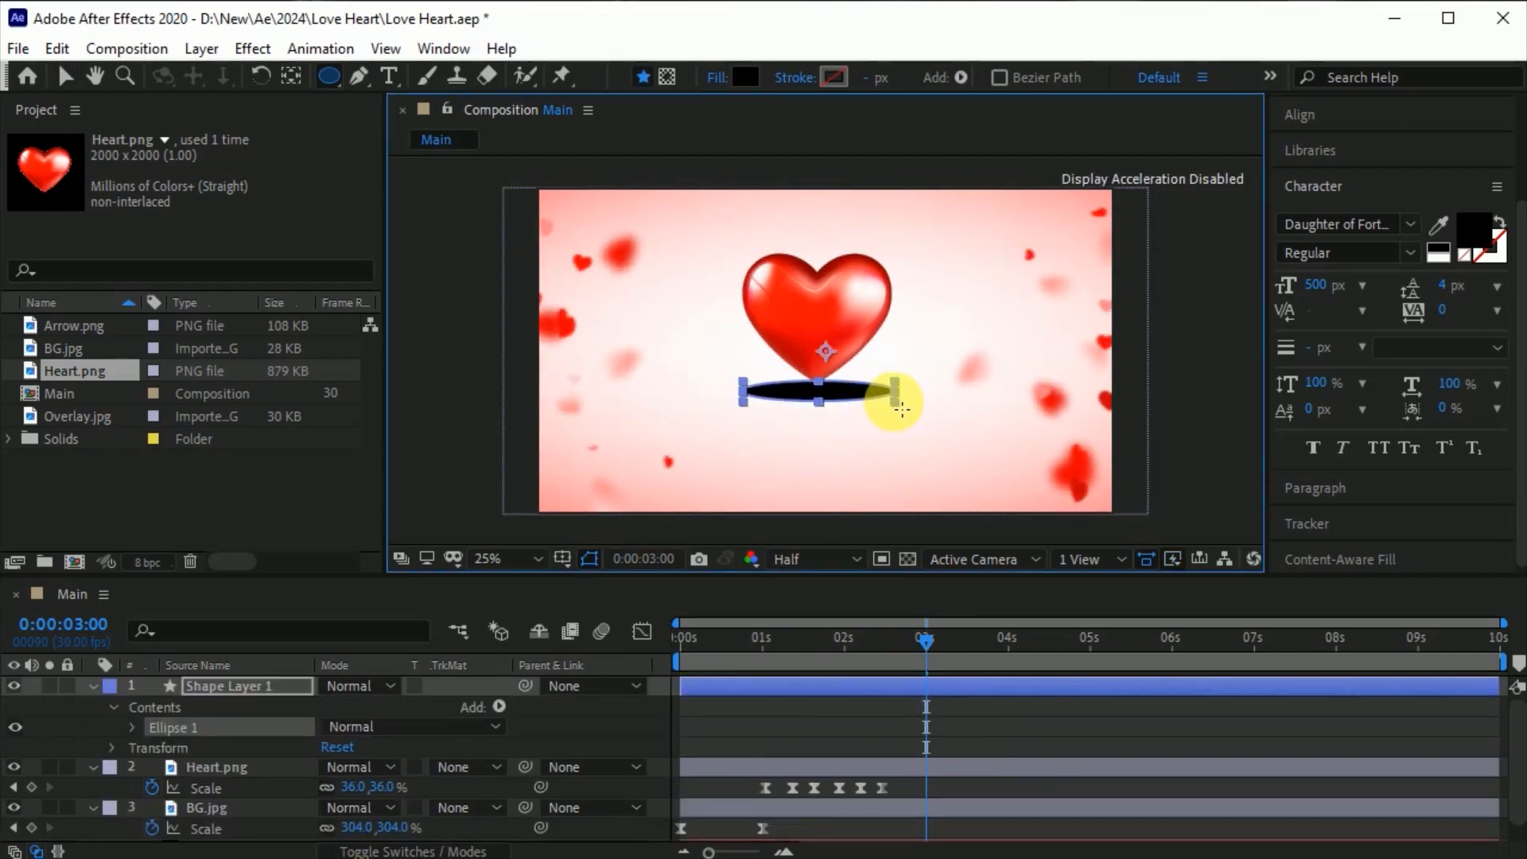
{"action": "key", "text": "v"}
Step: Move the ellipse's shape layer below Heart.png and rename it Shadow
{"action": "left_click_drag", "start_coordinate": [246, 684], "coordinate": [231, 777]}
{"action": "key", "text": "Return"}
{"action": "type", "text": "Shad"}
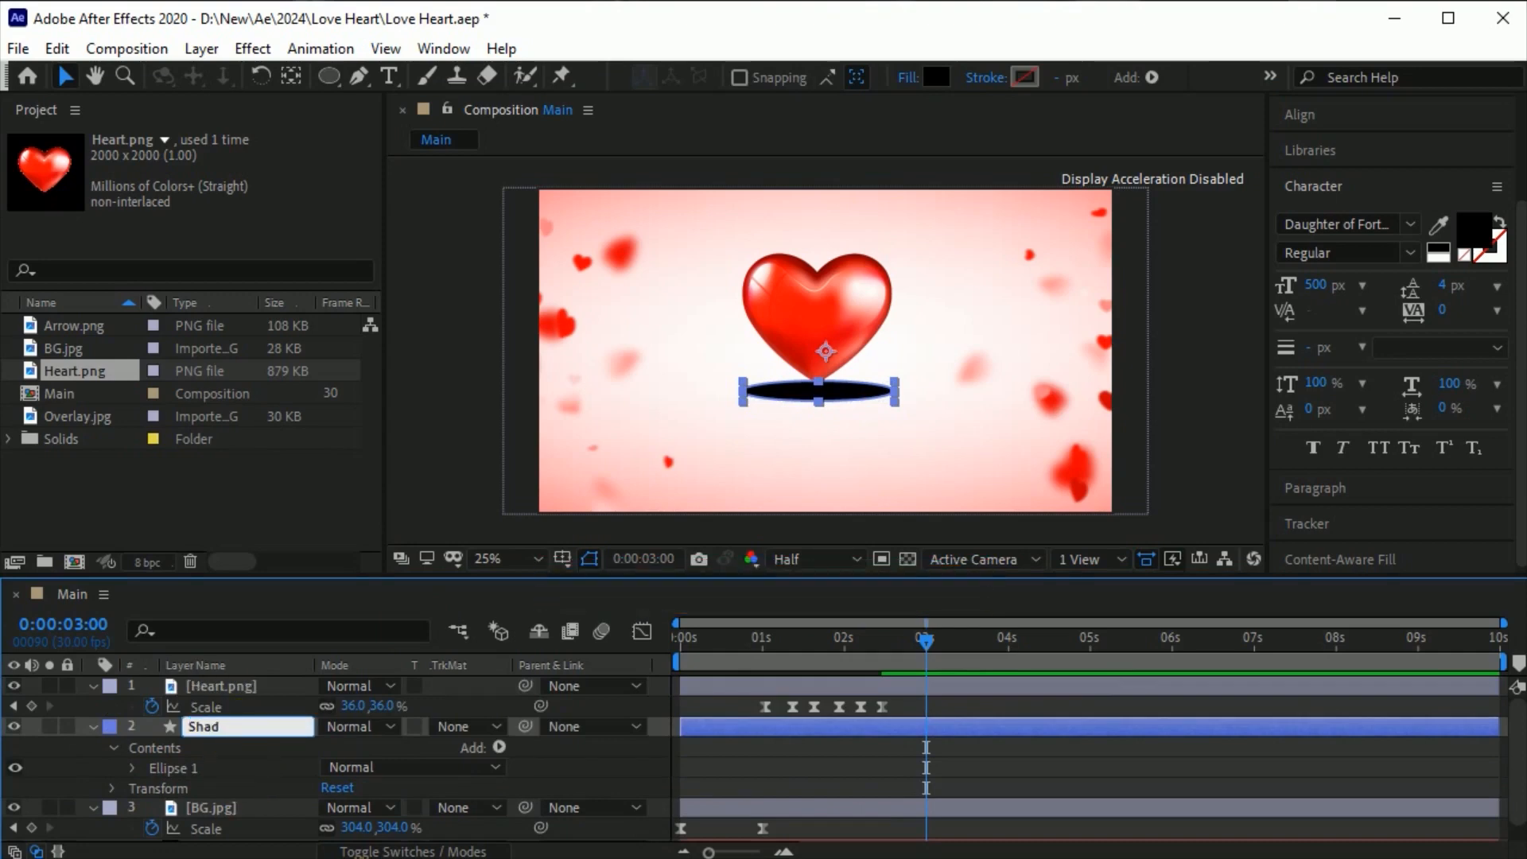
{"action": "type", "text": "ow"}
{"action": "left_click", "coordinate": [273, 733]}
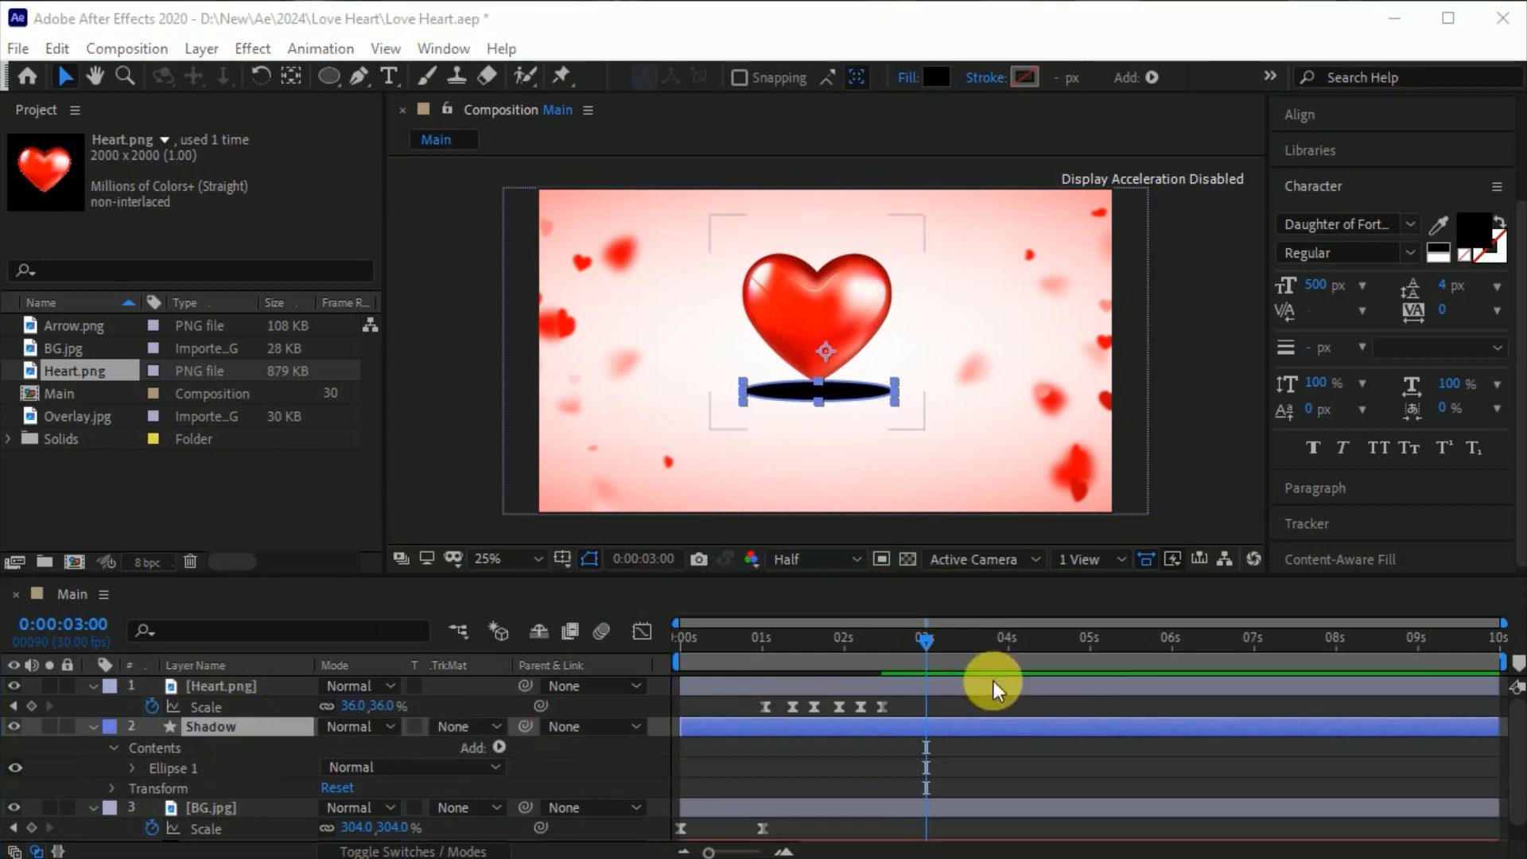
Step: Apply the Fast Box Blur effect to the Shadow layer and set its Blur Radius to 27
{"action": "scroll", "coordinate": [1365, 246], "scroll_direction": "up", "scroll_amount": 3}
{"action": "left_click", "coordinate": [1363, 223]}
{"action": "left_click", "coordinate": [1349, 252]}
{"action": "type", "text": "fast"}
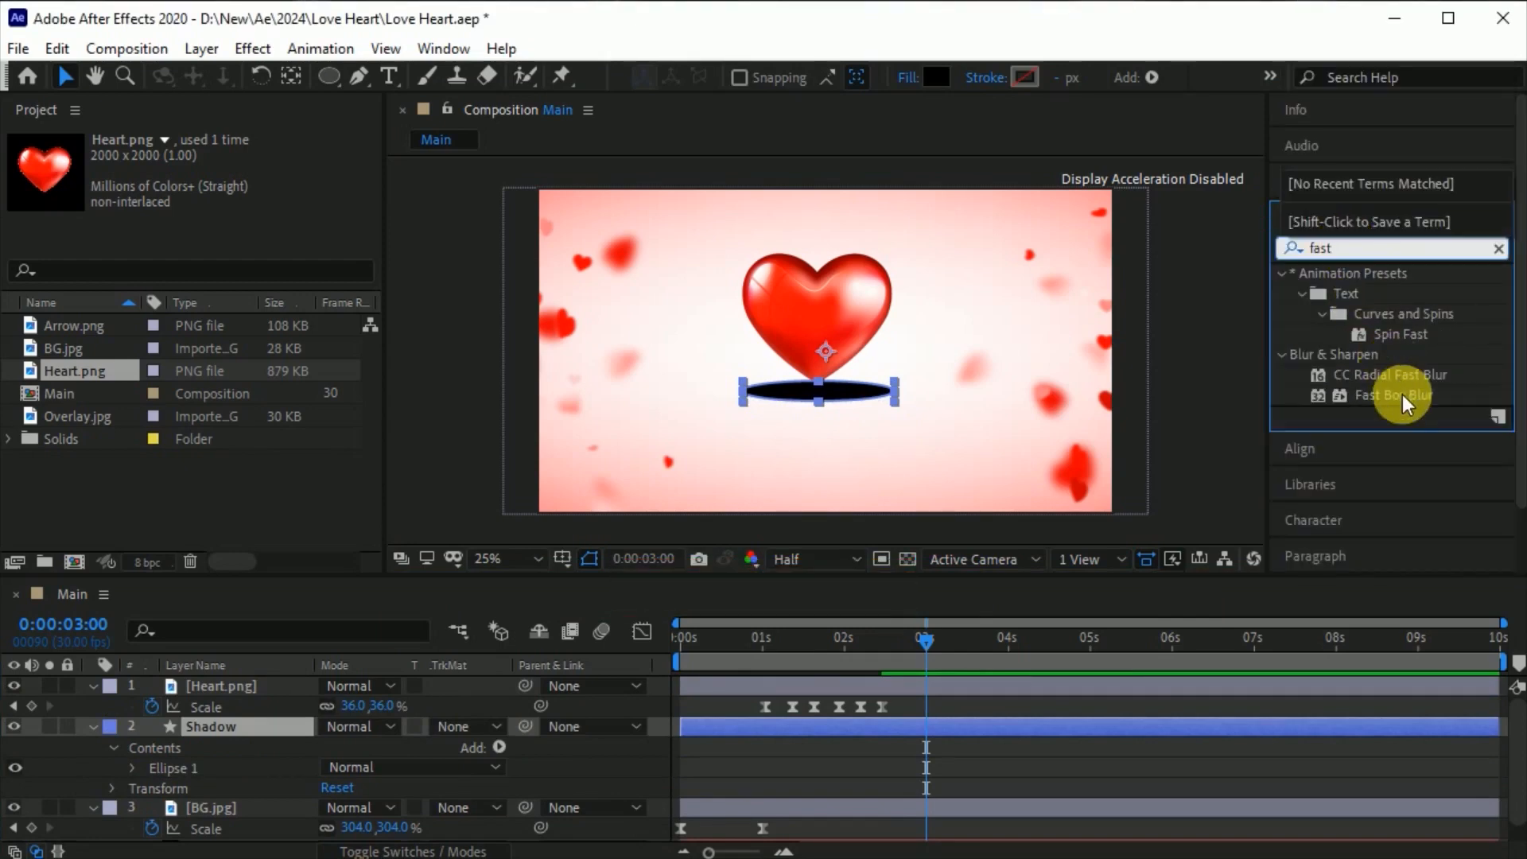
{"action": "left_click_drag", "start_coordinate": [1401, 395], "coordinate": [278, 729]}
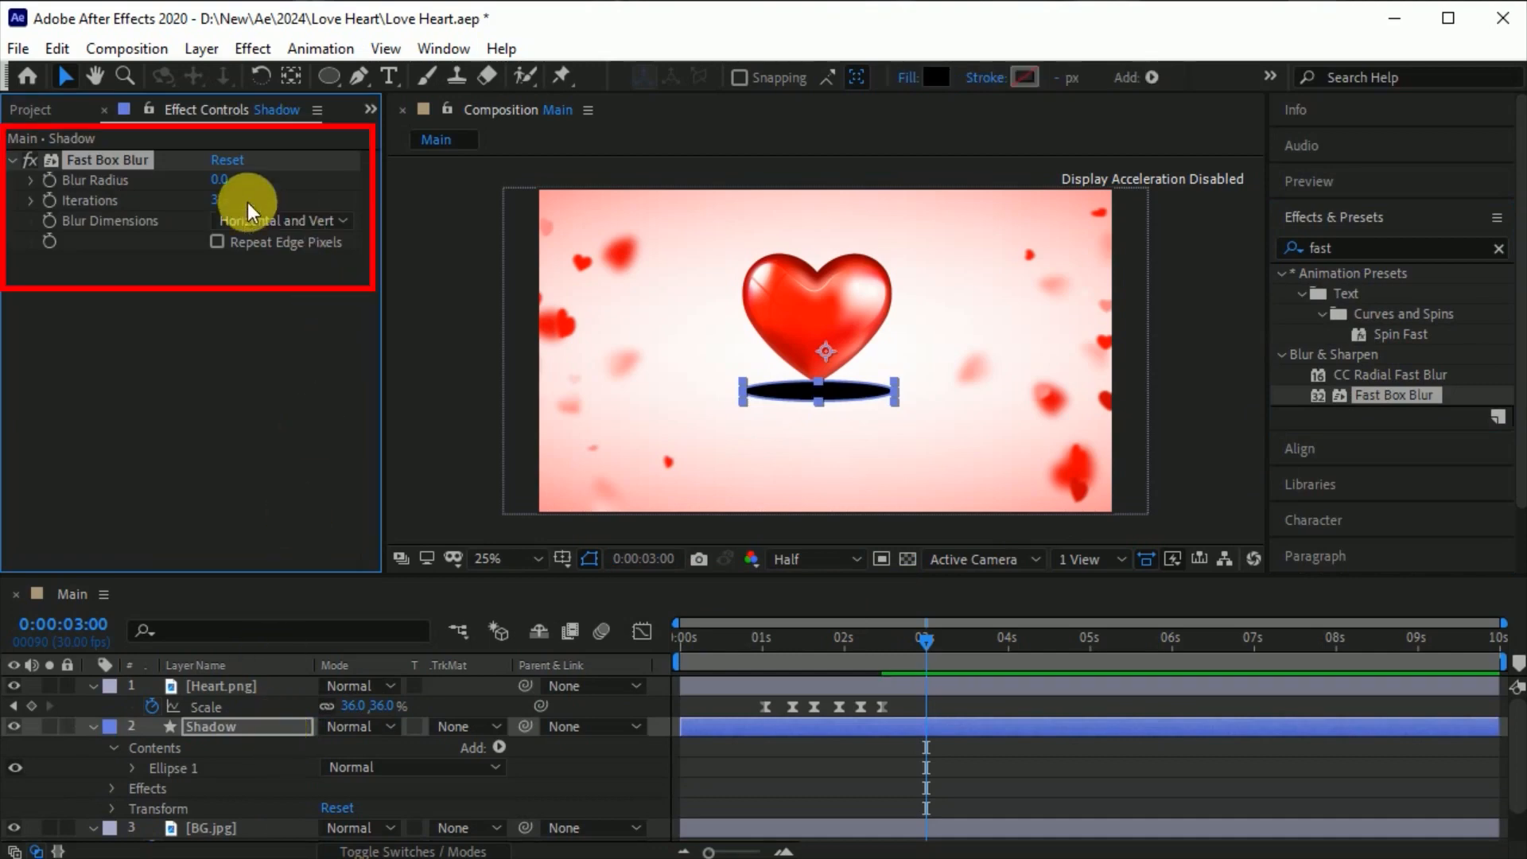
{"action": "mouse_move", "coordinate": [220, 180]}
{"action": "left_mouse_down"}
{"action": "mouse_move", "coordinate": [255, 178]}
{"action": "mouse_move", "coordinate": [237, 184]}
{"action": "left_mouse_up"}
{"action": "left_click", "coordinate": [246, 322]}
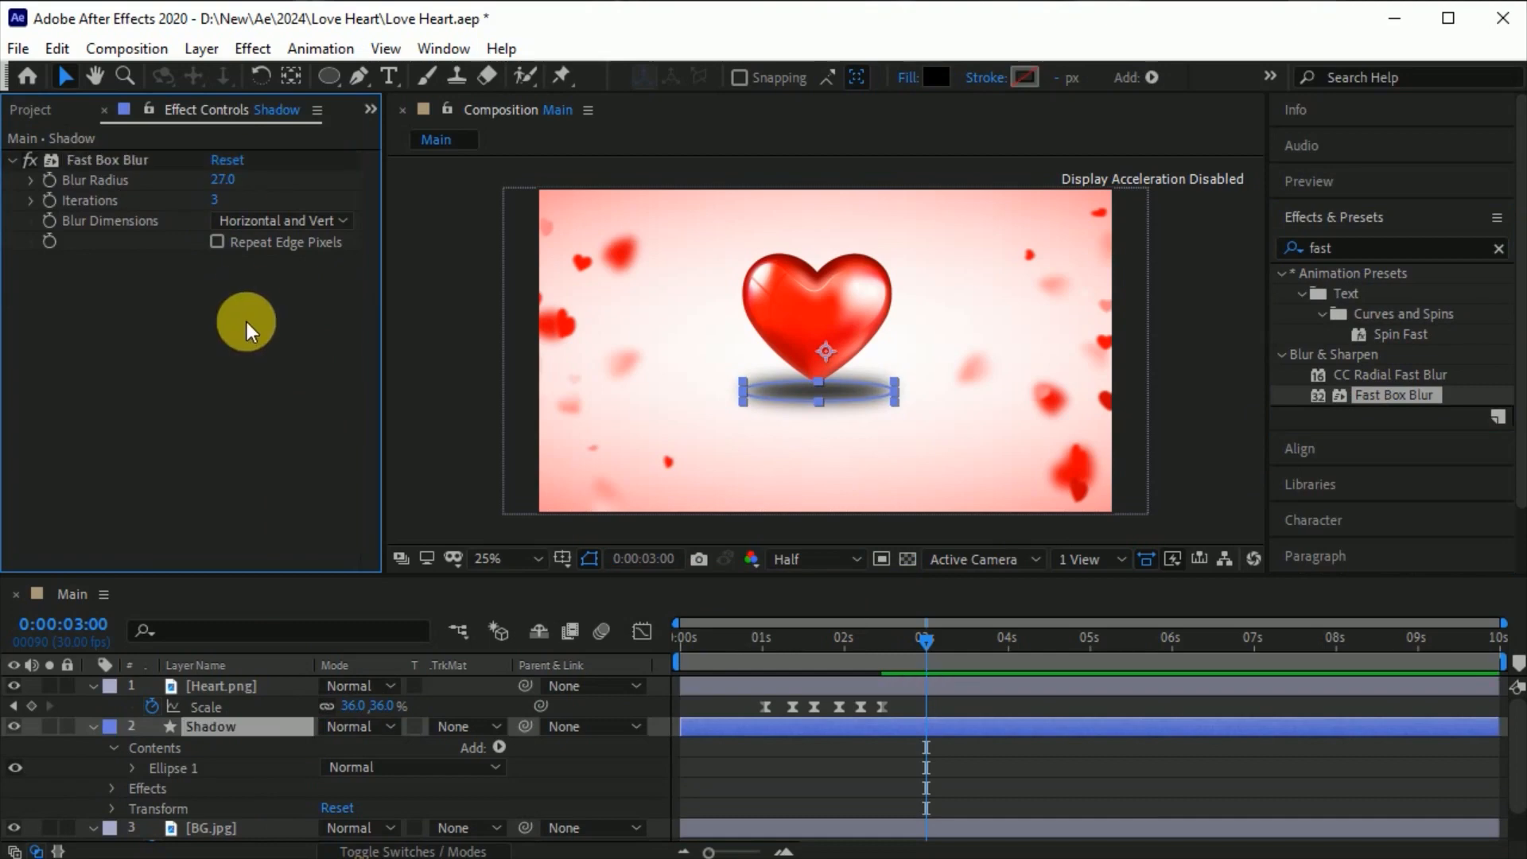
Step: Set the Shadow layer's Opacity to 10% and keyframe it at 0:00:01:01
{"action": "left_click", "coordinate": [622, 774]}
{"action": "left_click", "coordinate": [250, 732]}
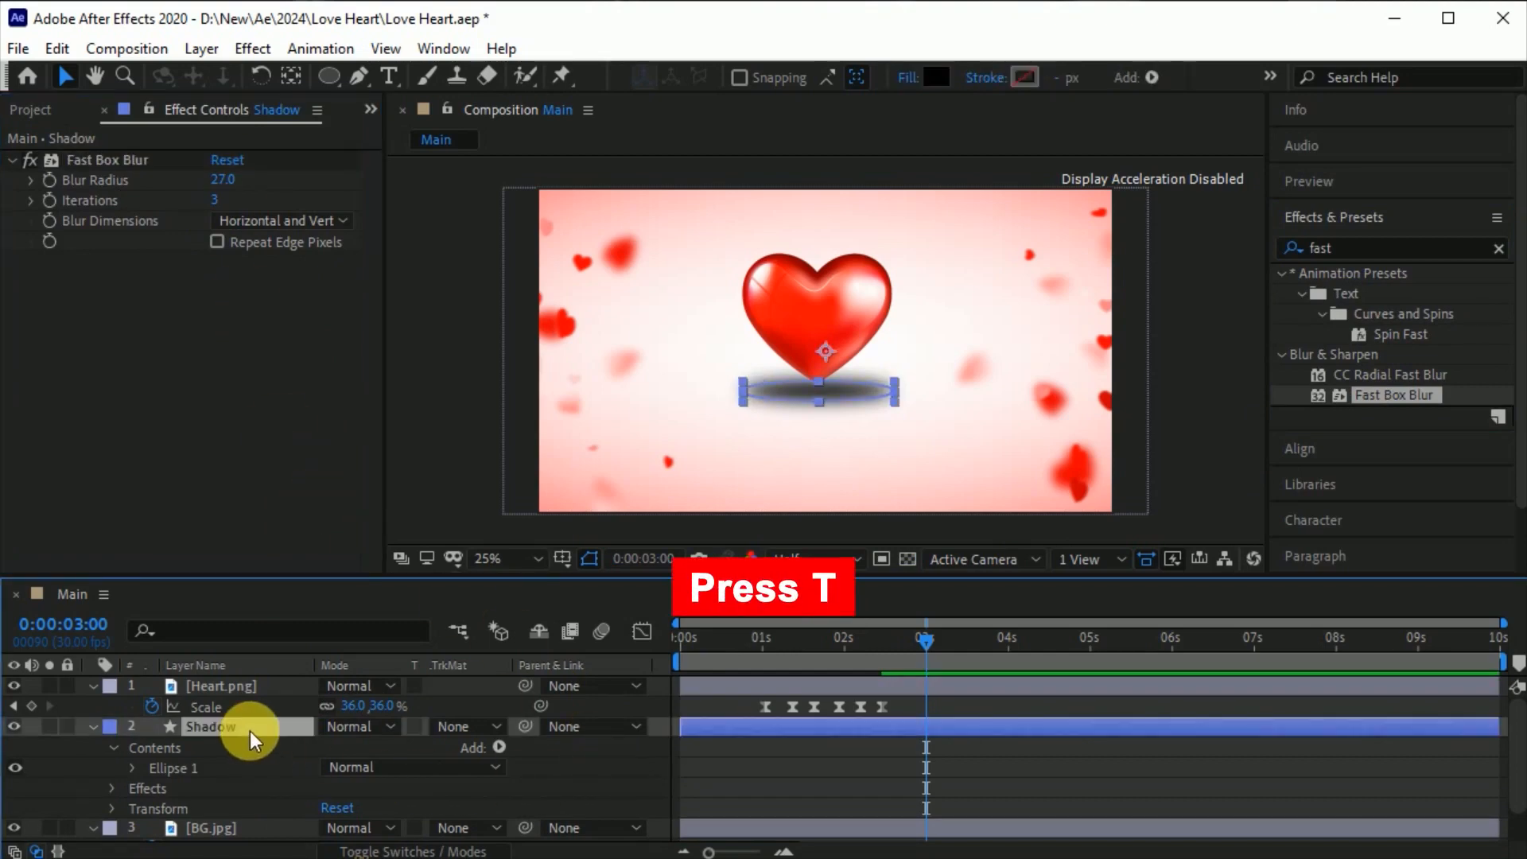
{"action": "key", "text": "t"}
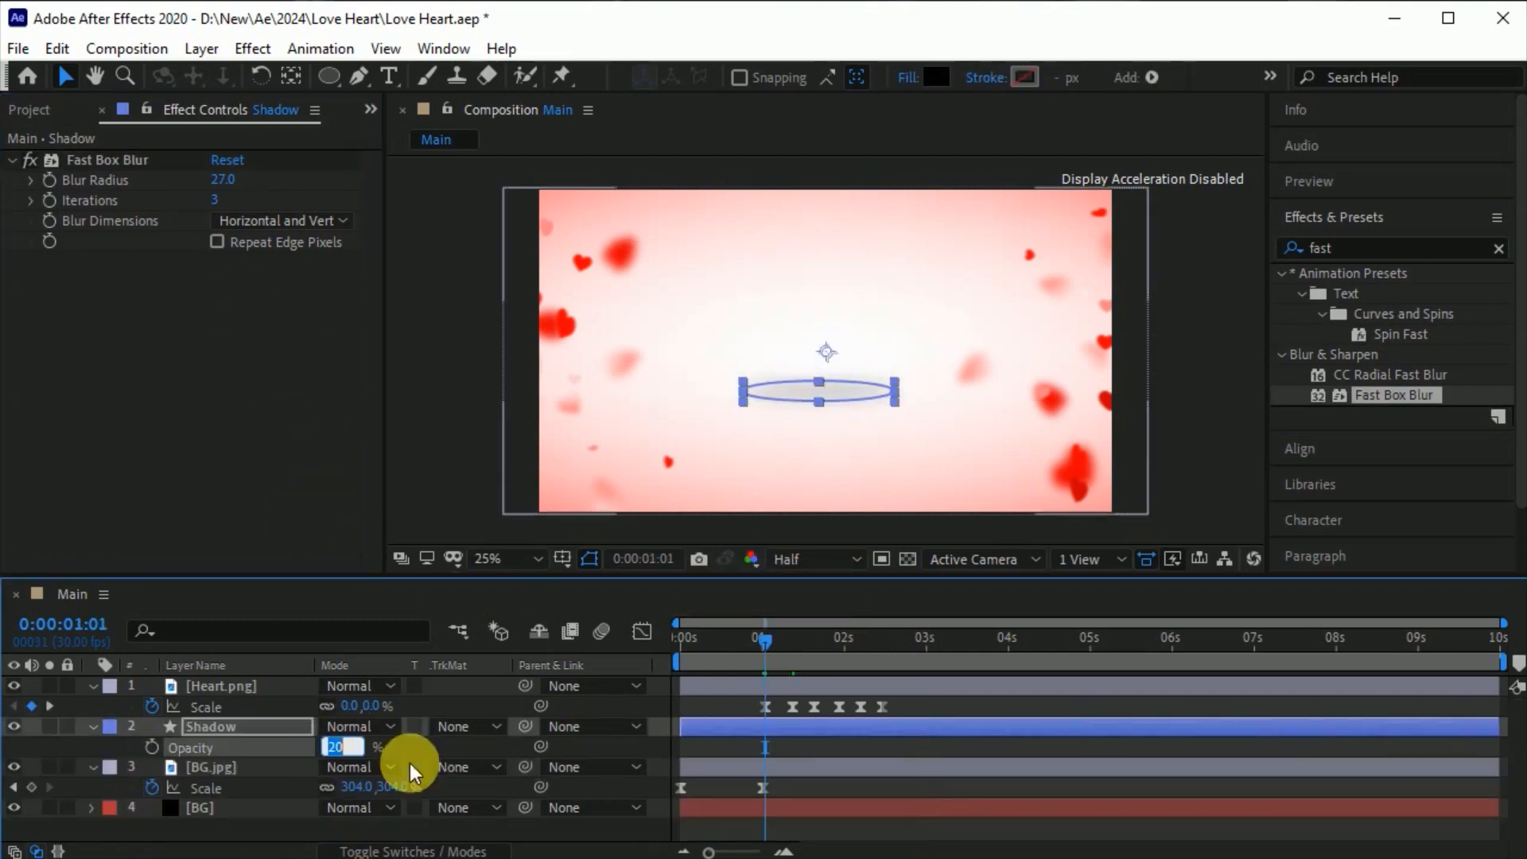
{"action": "type", "text": "10"}
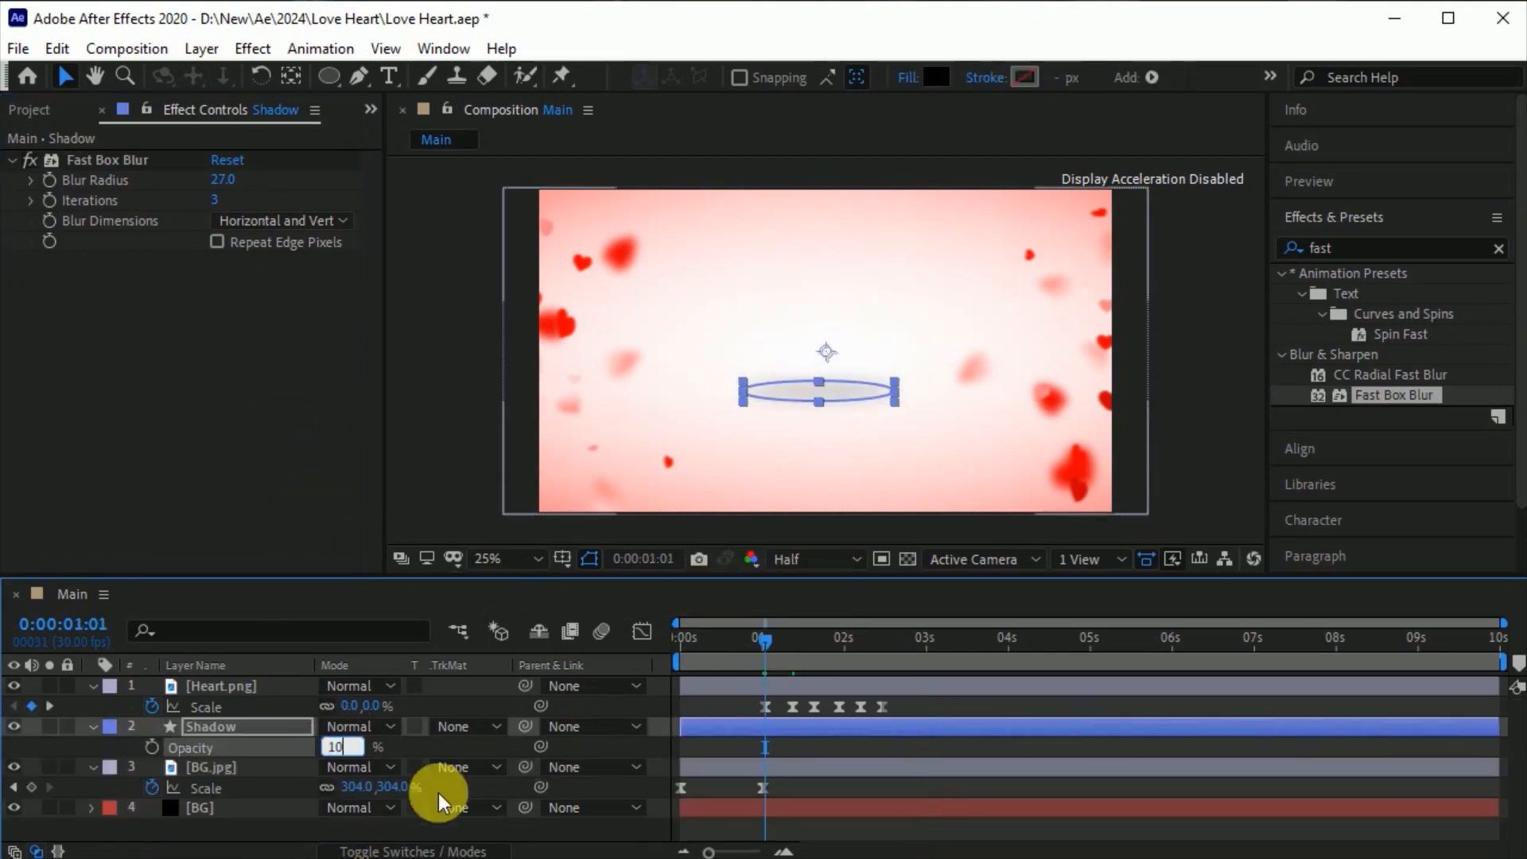
{"action": "key", "text": "Return"}
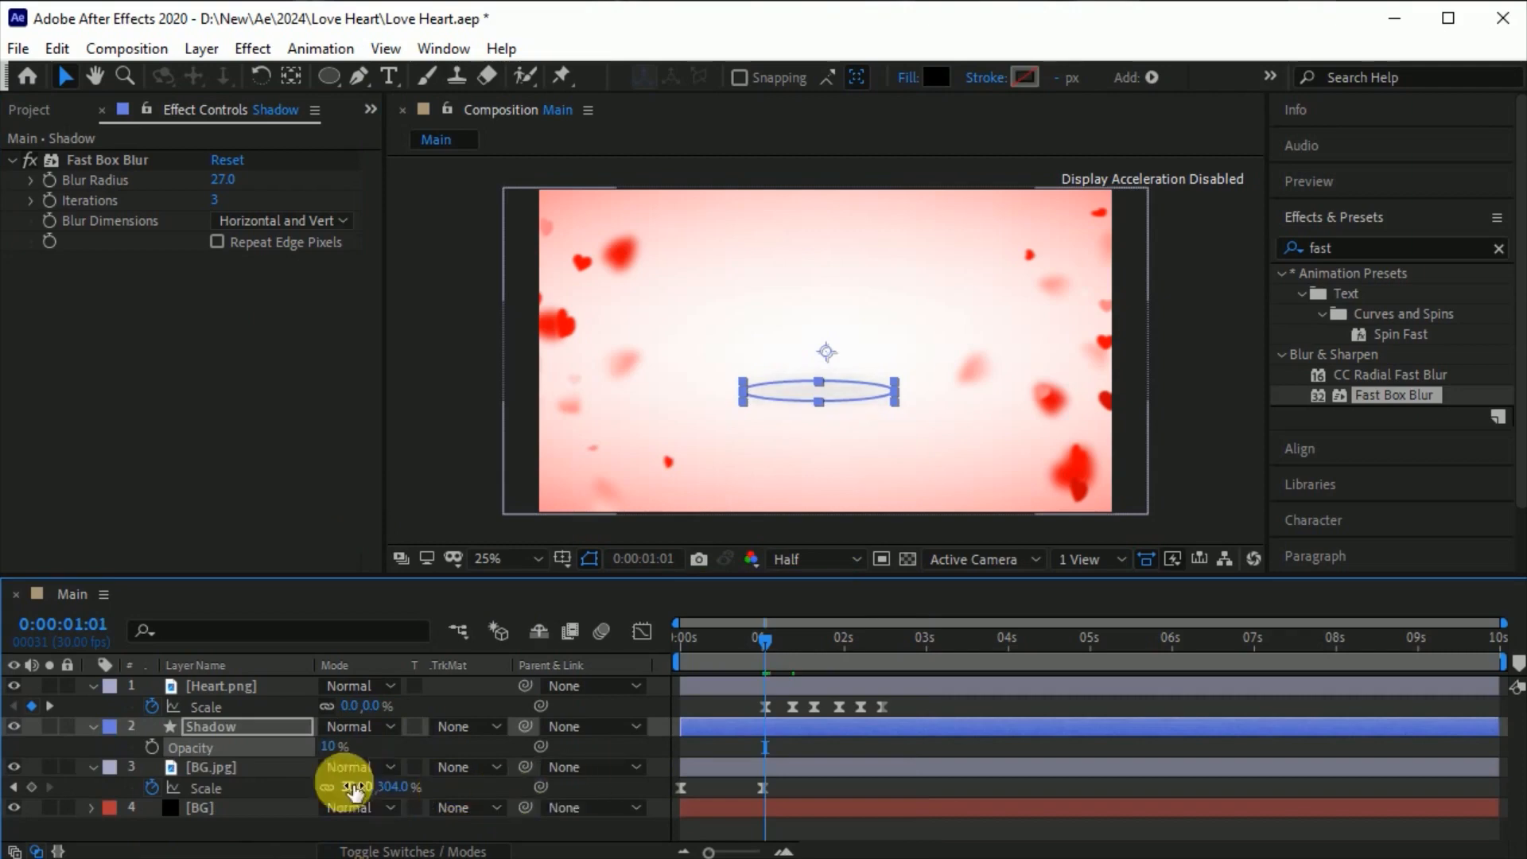
{"action": "left_click", "coordinate": [151, 747]}
Step: Keyframe the Shadow layer's Opacity at 20% at 0:00:01:11 and at 10% at 0:00:01:19
{"action": "left_click_drag", "start_coordinate": [757, 627], "coordinate": [784, 643]}
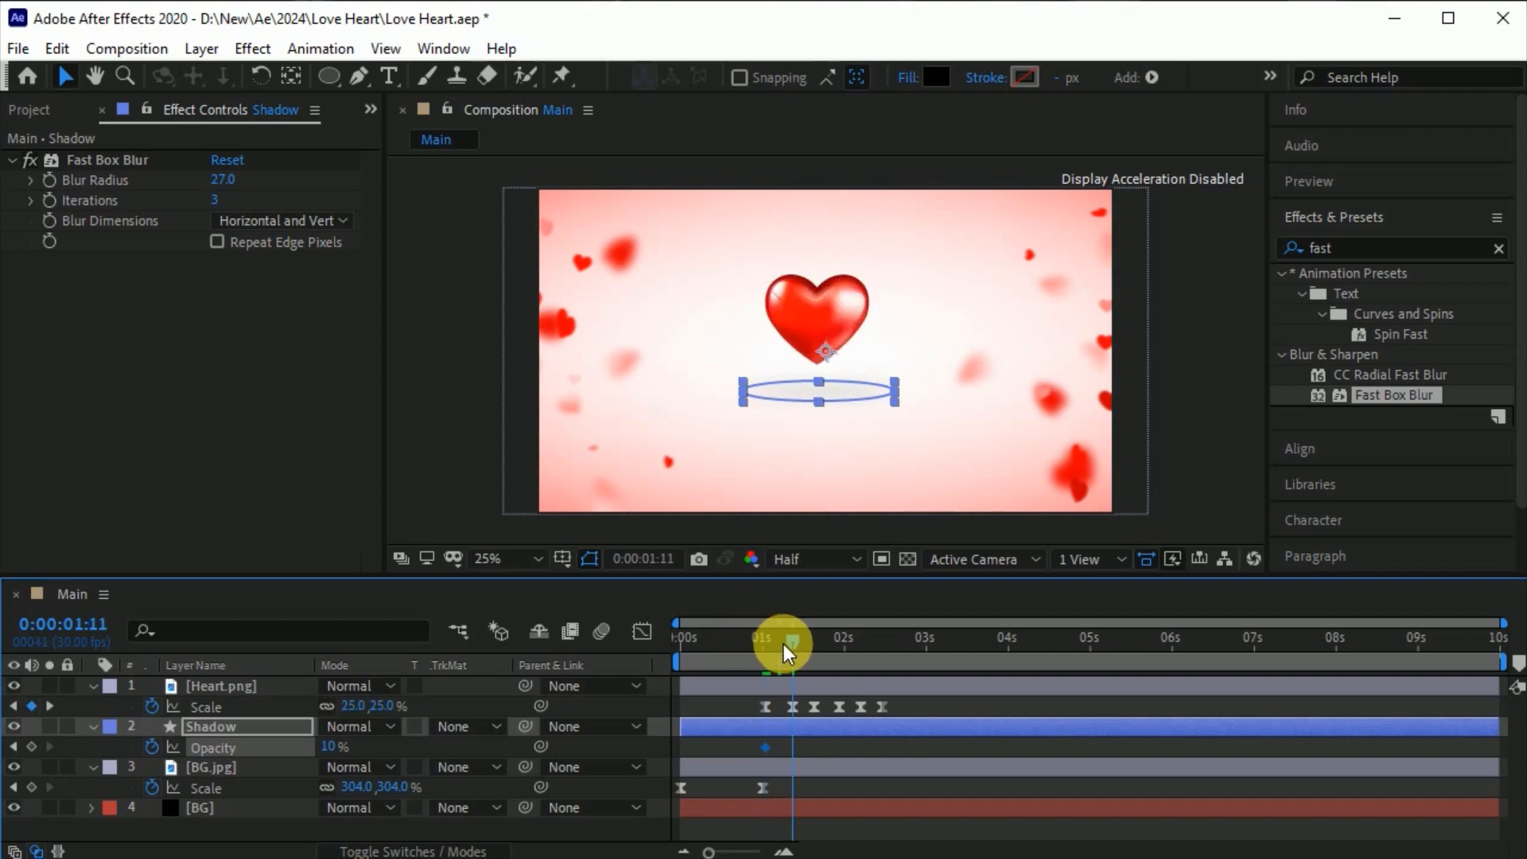
{"action": "left_click", "coordinate": [335, 752]}
{"action": "type", "text": "2"}
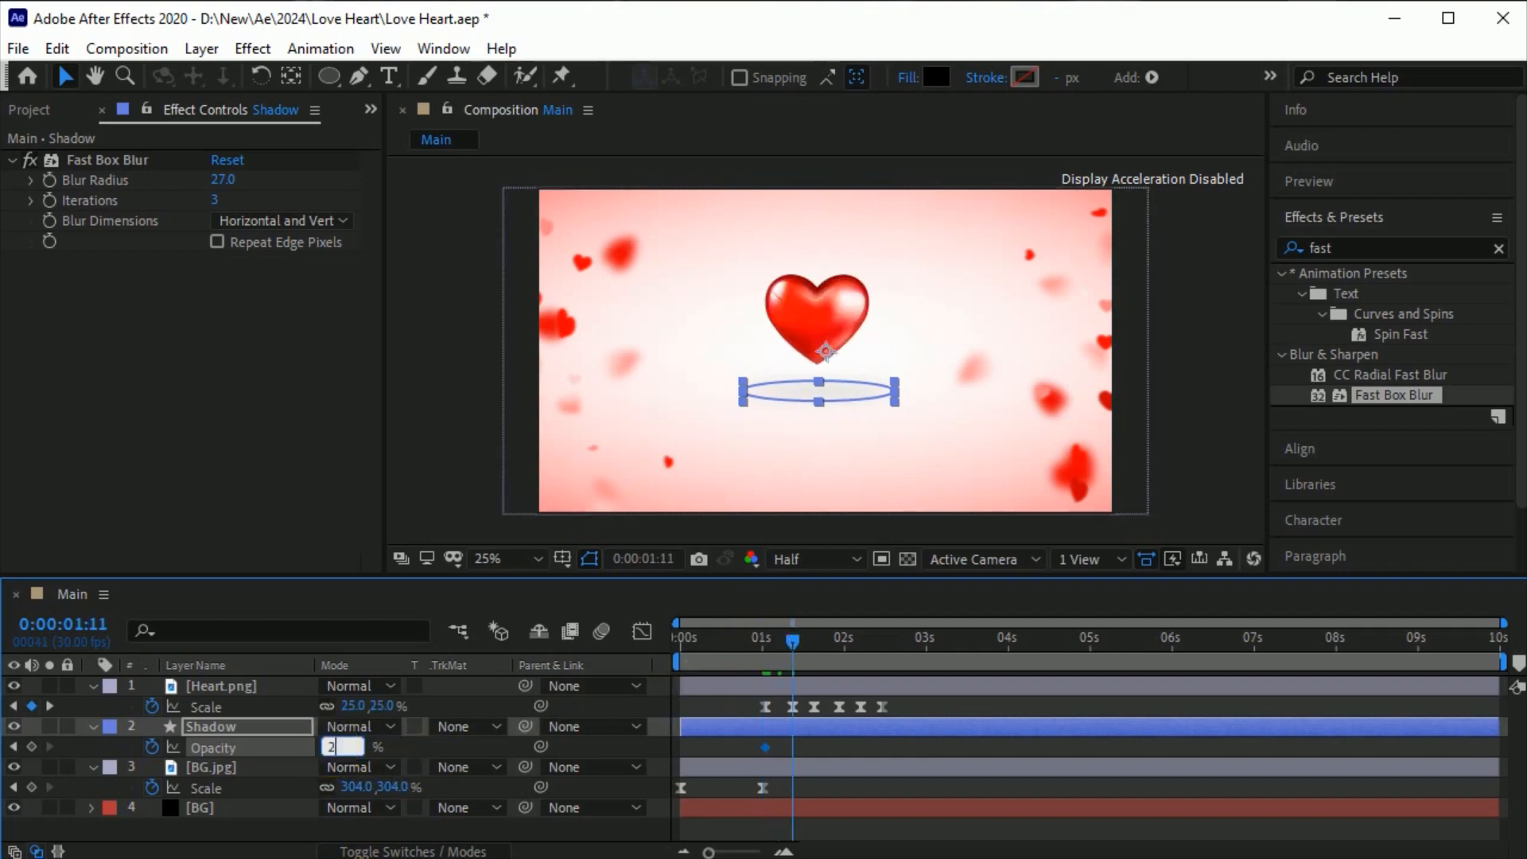
{"action": "key", "text": "Return"}
{"action": "left_click_drag", "start_coordinate": [793, 639], "coordinate": [807, 639]}
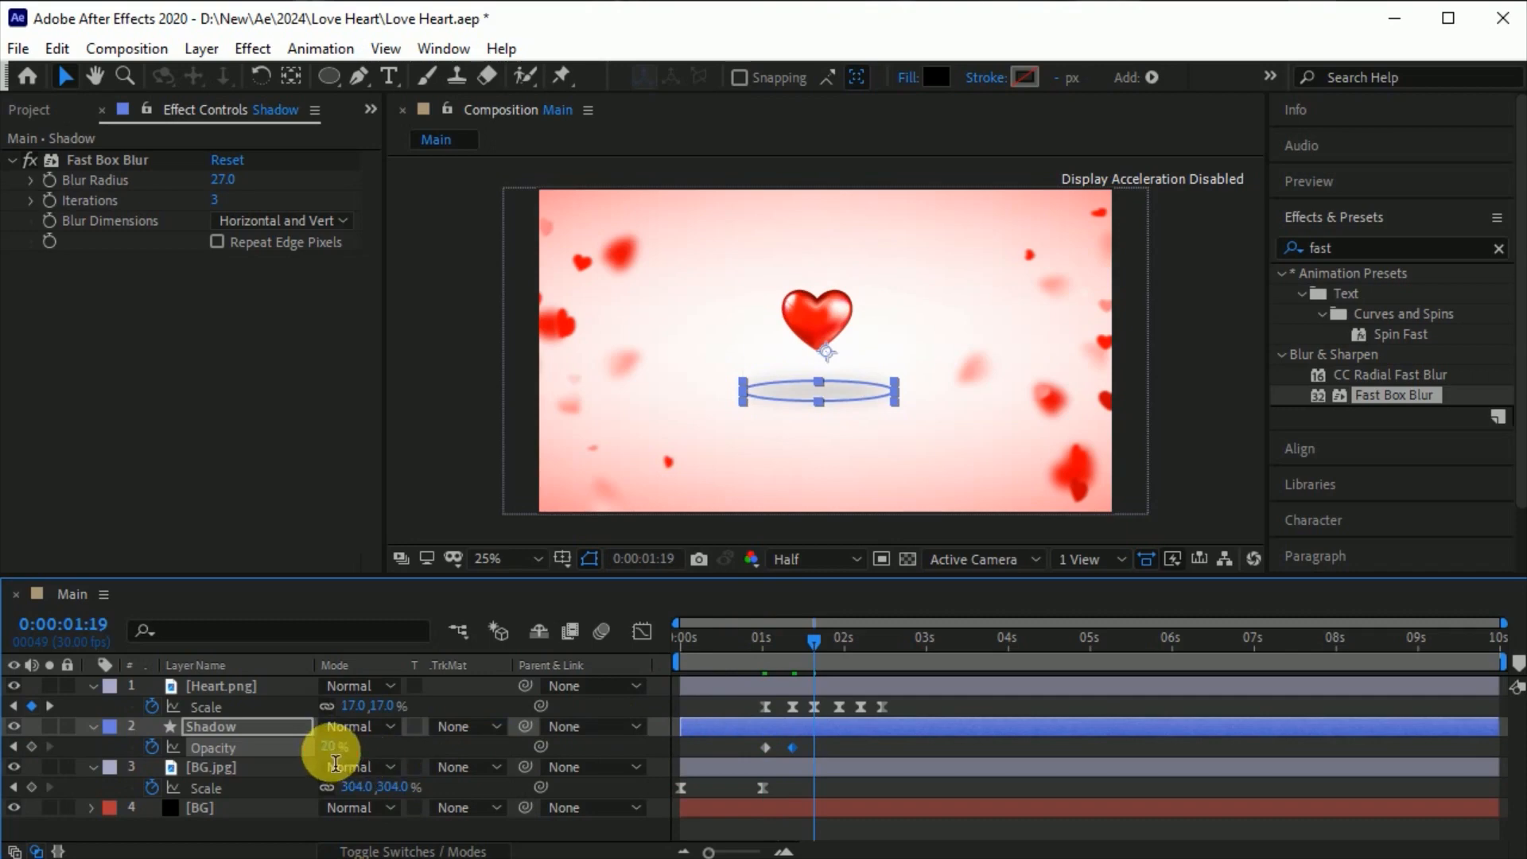
{"action": "type", "text": "10"}
{"action": "key", "text": "Return"}
Step: Keyframe the Shadow layer's Opacity at 20% at 0:00:01:28 and at 10% at 0:00:02:06
{"action": "left_click_drag", "start_coordinate": [795, 640], "coordinate": [840, 641]}
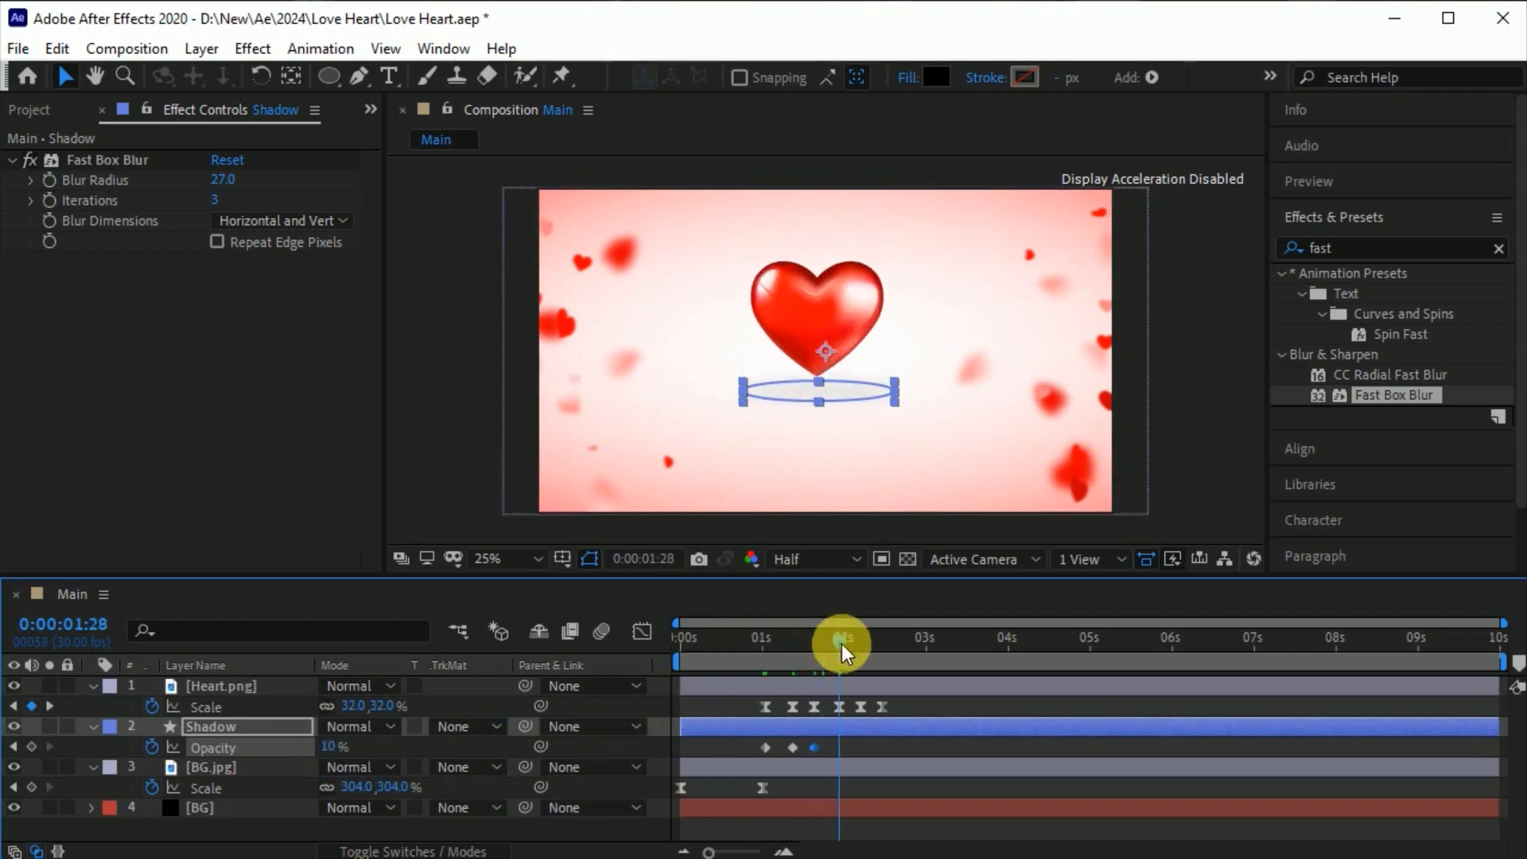
{"action": "left_click", "coordinate": [330, 746]}
{"action": "type", "text": "2"}
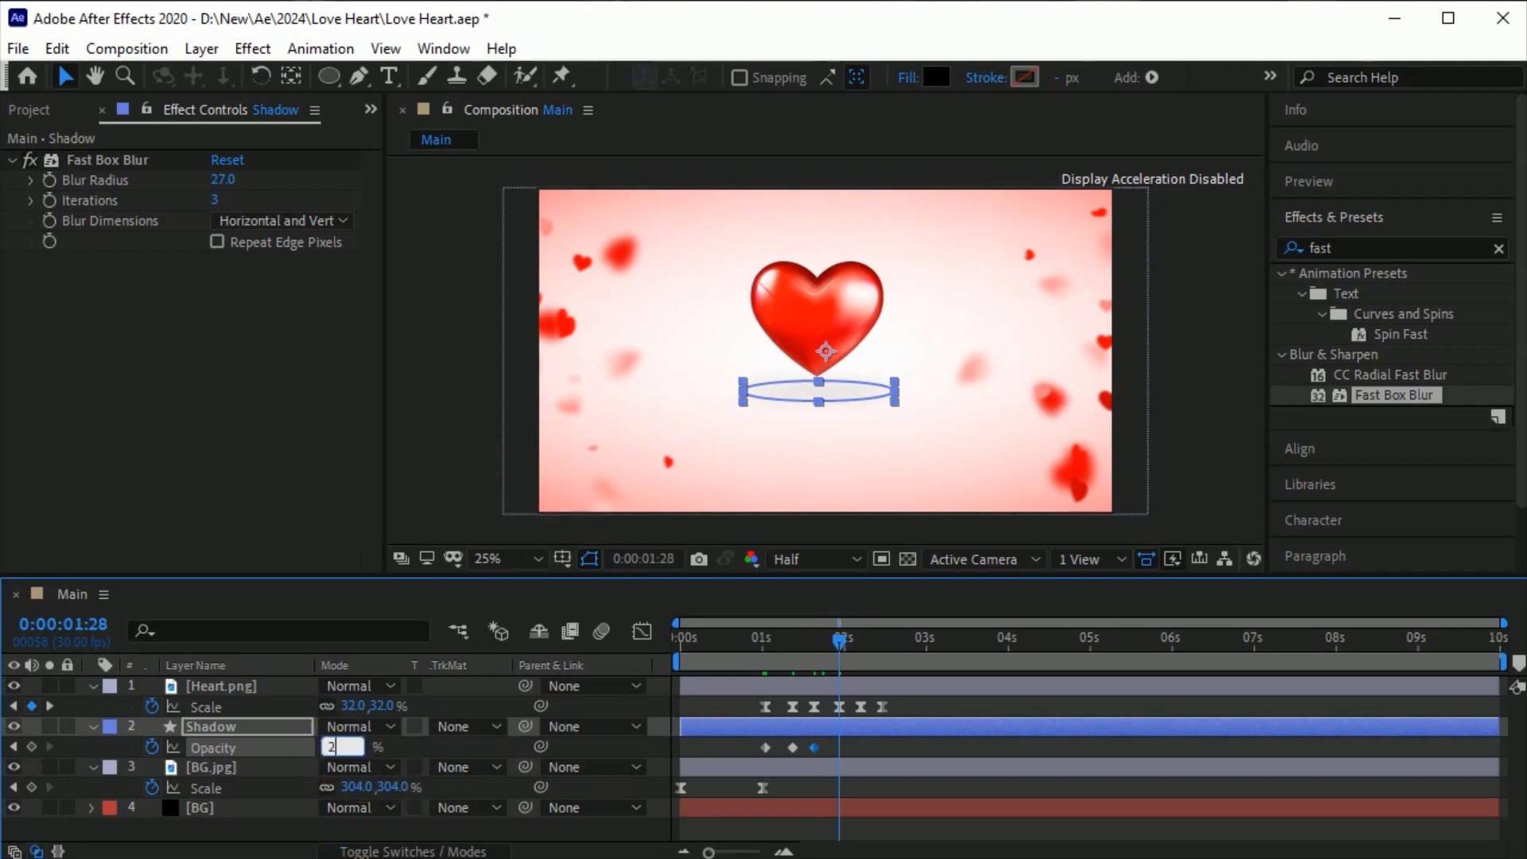
{"action": "left_click", "coordinate": [705, 730]}
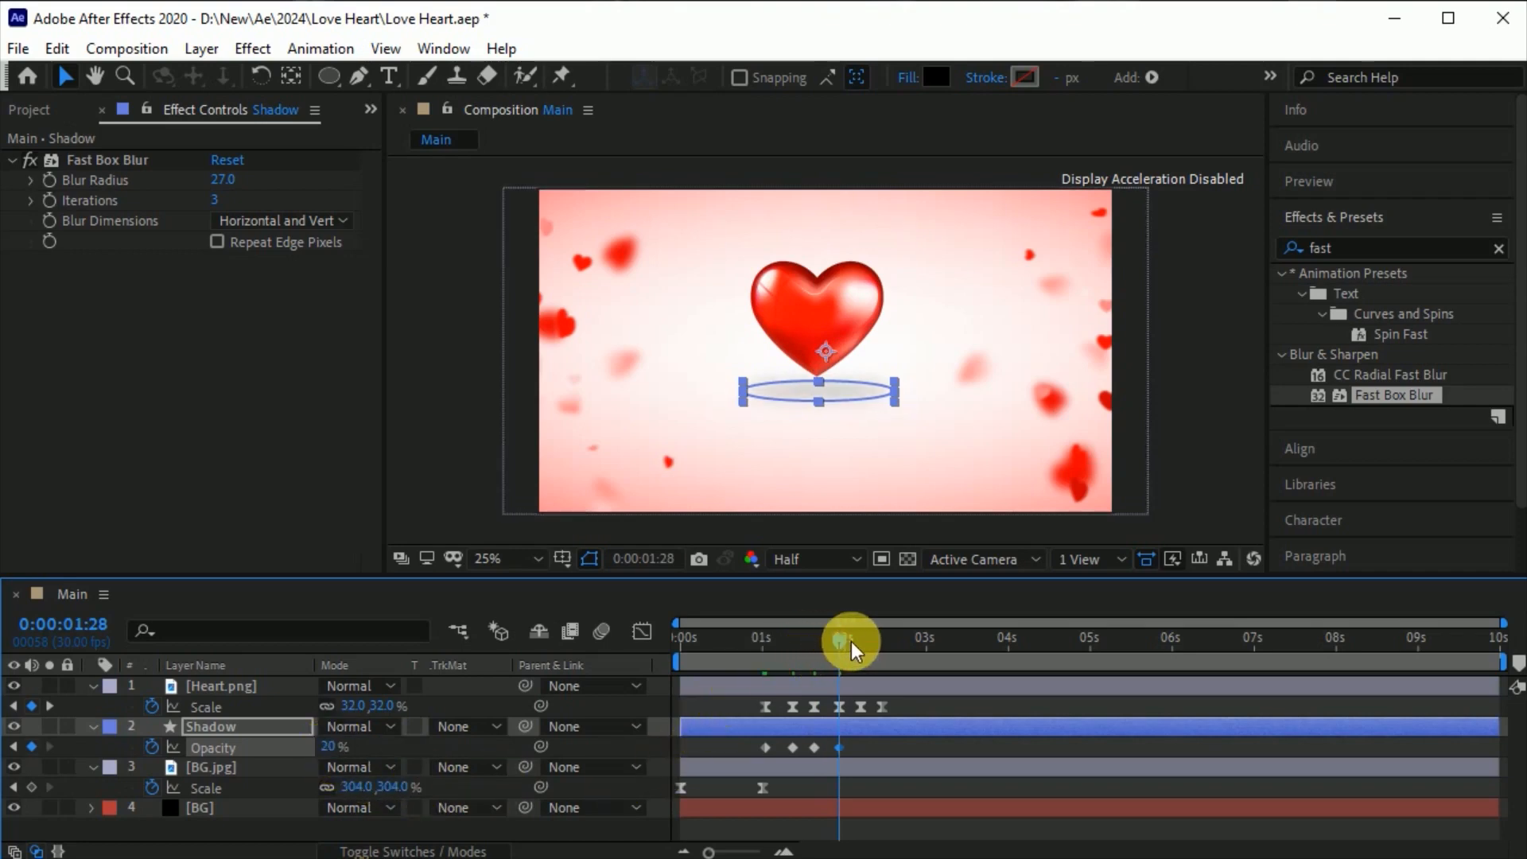
{"action": "left_click_drag", "start_coordinate": [851, 641], "coordinate": [865, 646]}
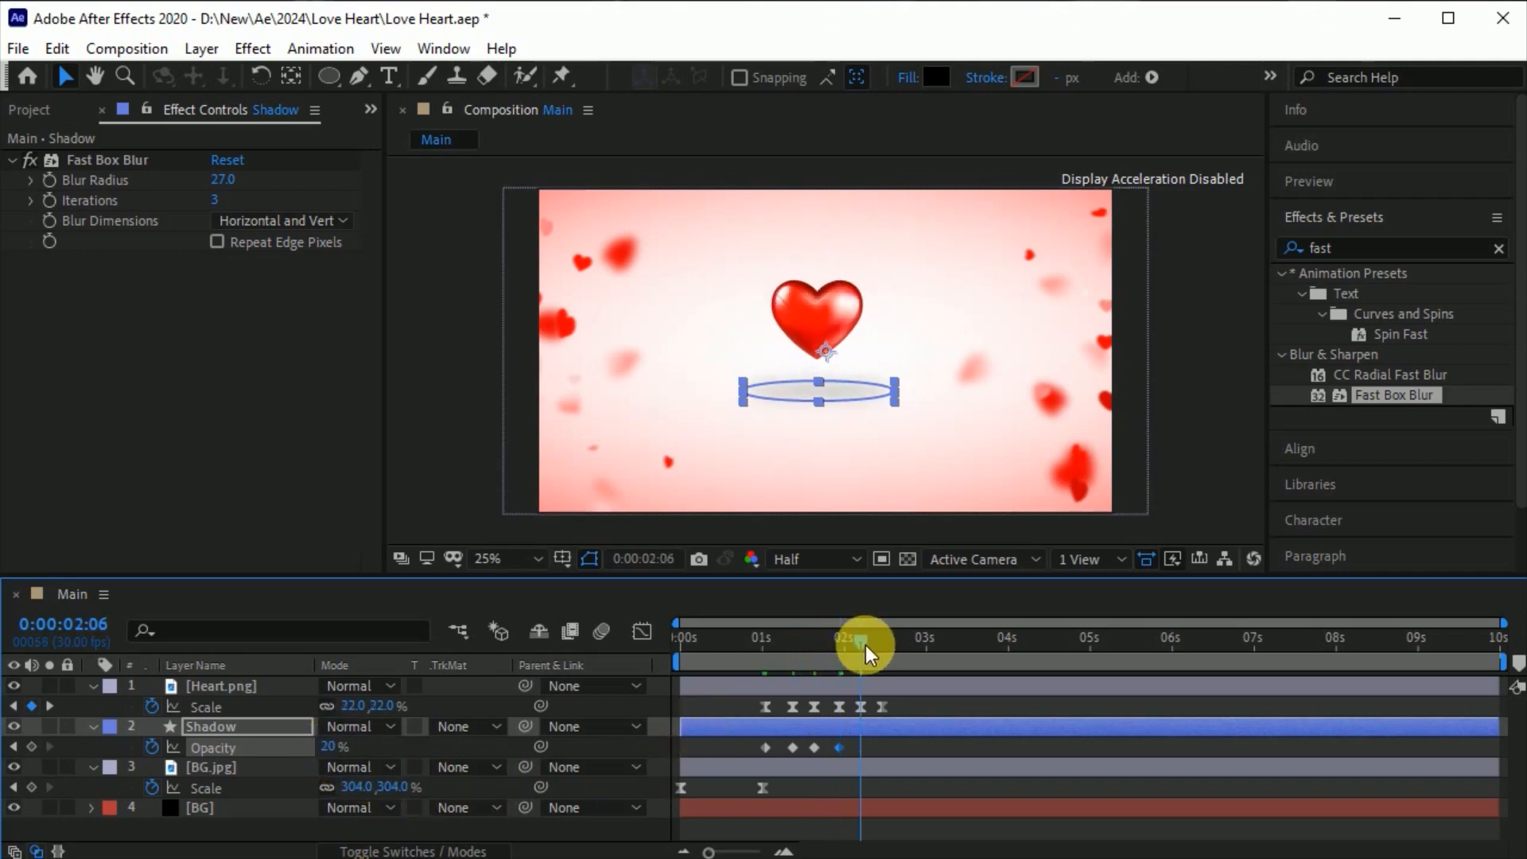
{"action": "left_click", "coordinate": [331, 746]}
{"action": "type", "text": "10"}
{"action": "key", "text": "Return"}
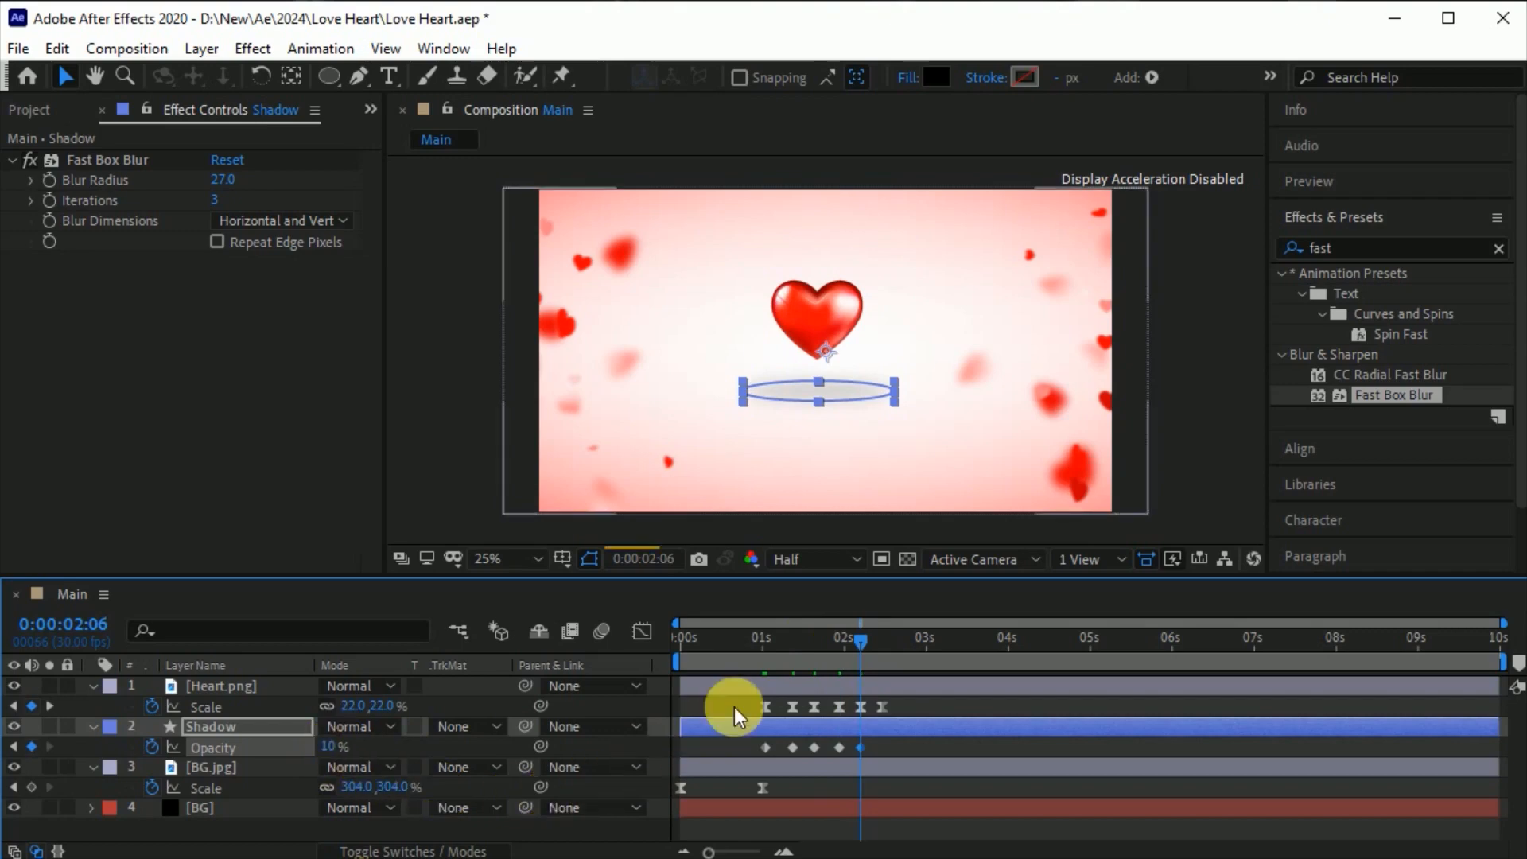
Step: Set the Shadow layer's Opacity to 20% at 0:00:02:14, the time of the heart's last scale keyframe
{"action": "left_click_drag", "start_coordinate": [860, 636], "coordinate": [883, 641]}
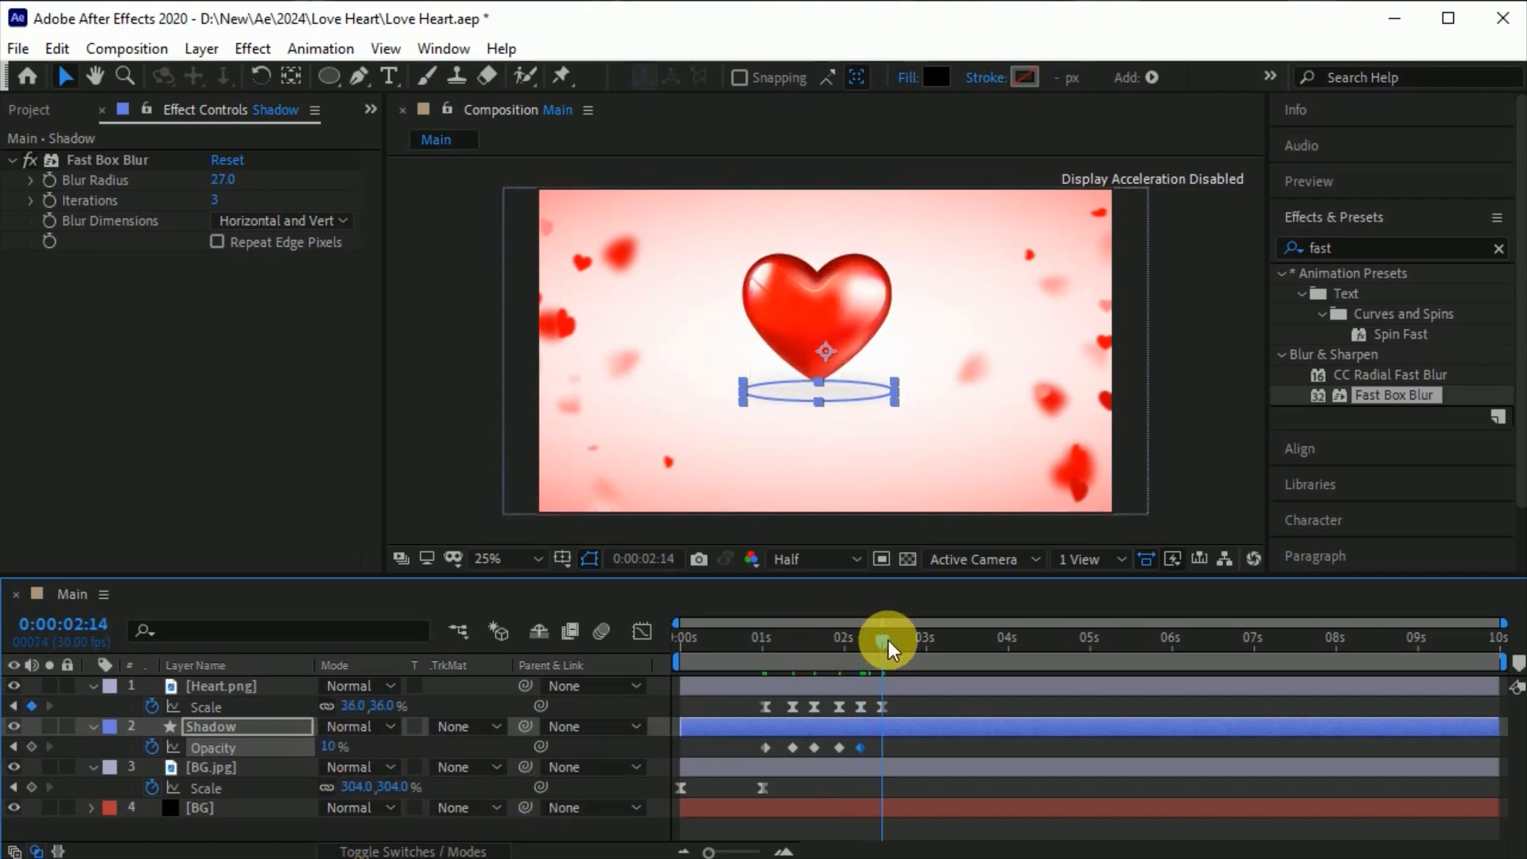
{"action": "left_click", "coordinate": [331, 748]}
{"action": "type", "text": "20"}
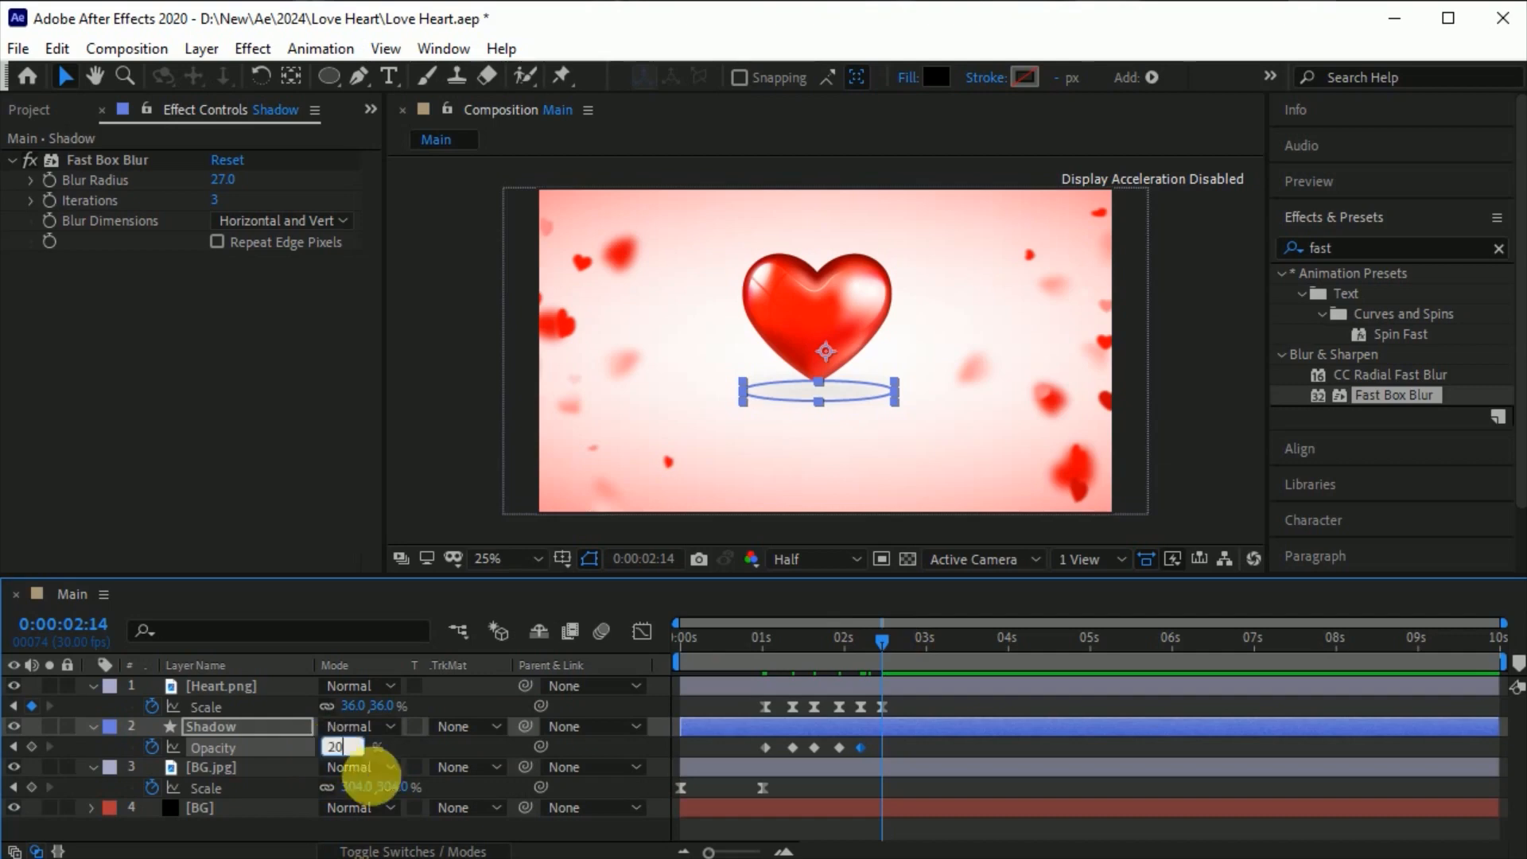
{"action": "key", "text": "Return"}
Step: Apply Easy Ease to all of the Shadow layer's Opacity keyframes and preview the animation
{"action": "left_click_drag", "start_coordinate": [895, 748], "coordinate": [750, 762]}
{"action": "key", "text": "F9"}
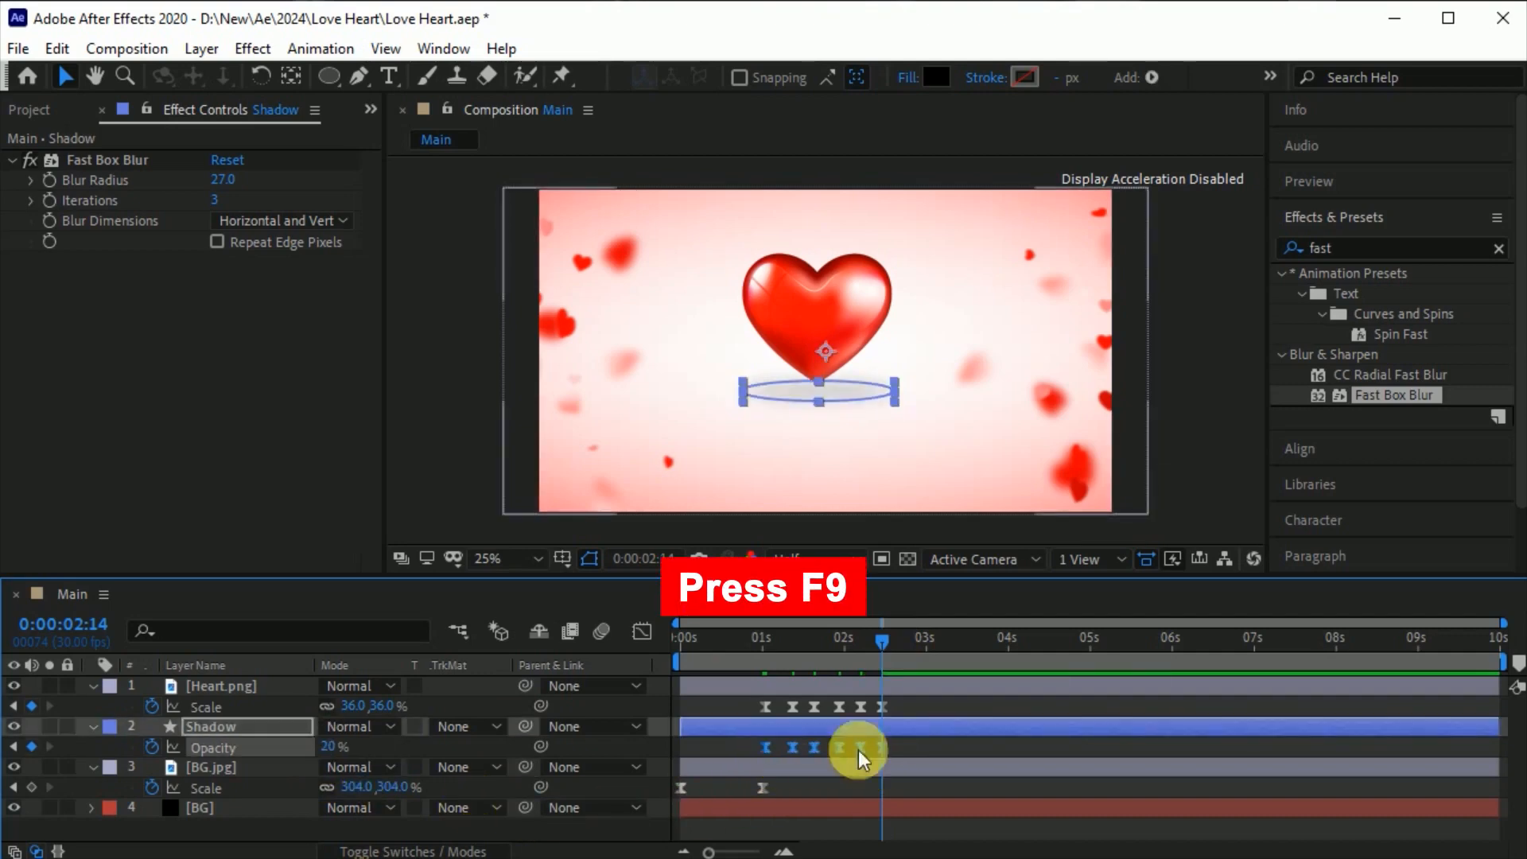
{"action": "left_click_drag", "start_coordinate": [882, 636], "coordinate": [698, 680]}
{"action": "key", "text": "space"}
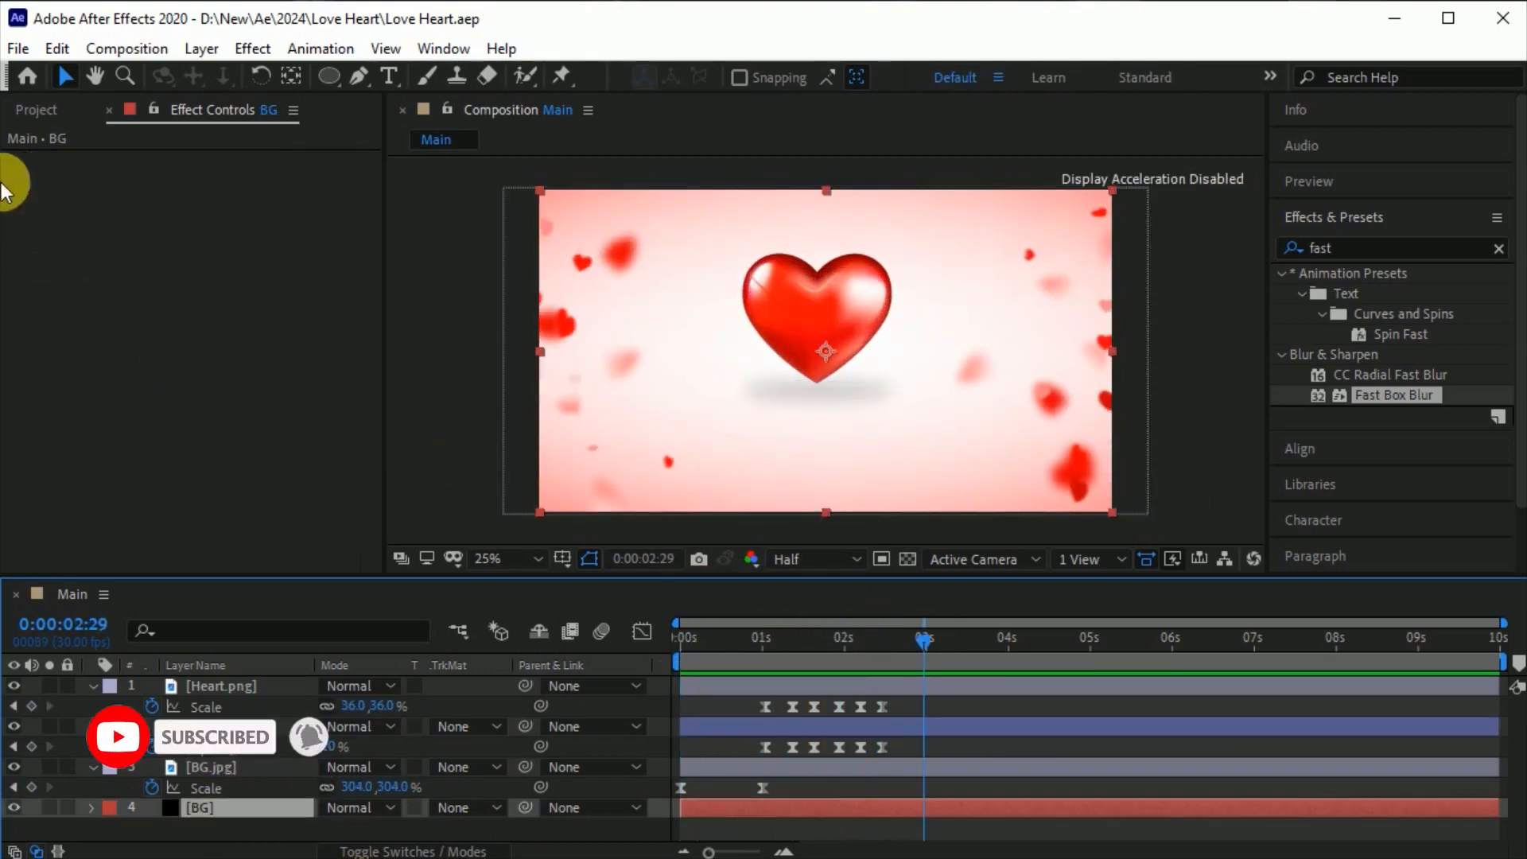
Step: Add Arrow.png from the project files to the Main composition as the topmost layer, above Heart.png
{"action": "left_click", "coordinate": [36, 109]}
{"action": "left_click", "coordinate": [84, 325]}
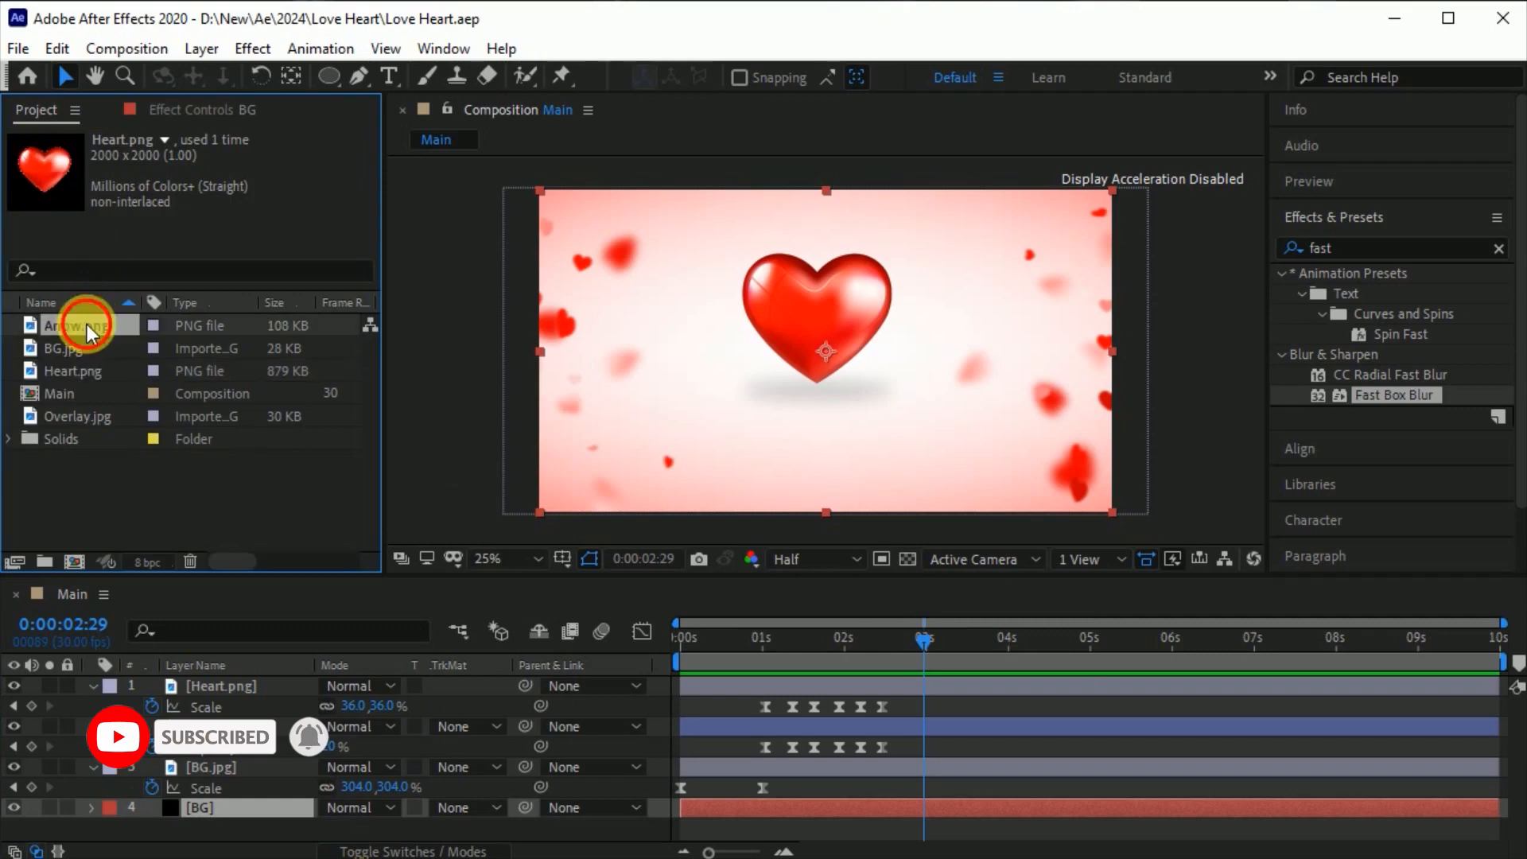
{"action": "left_click_drag", "start_coordinate": [83, 325], "coordinate": [221, 685]}
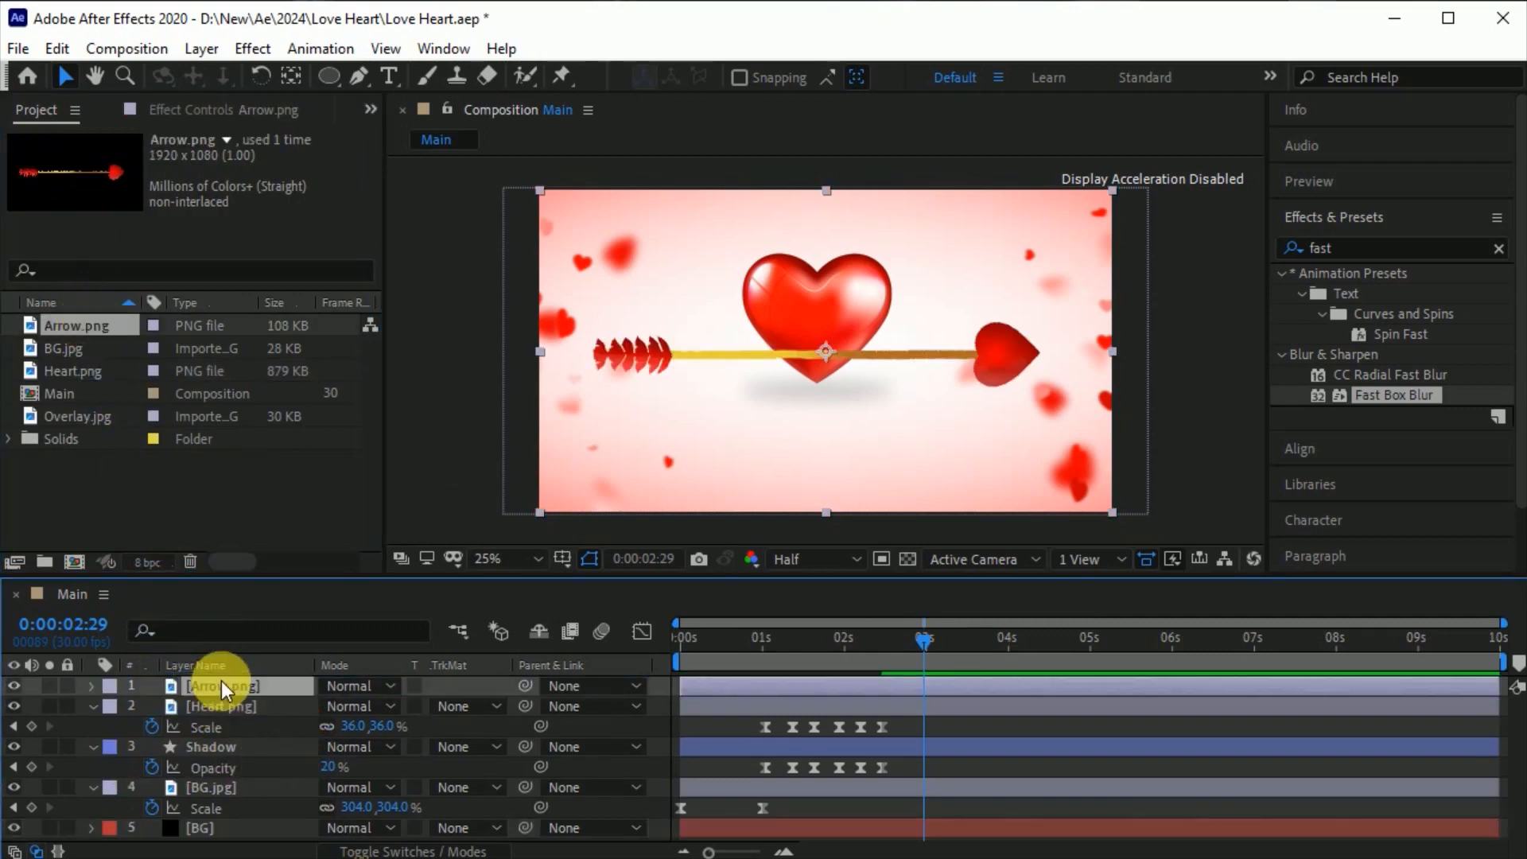
Step: Scale the arrow to 64%, tilt its head upward and move it so it crosses the heart's centre
{"action": "key", "text": "s"}
{"action": "mouse_move", "coordinate": [327, 706]}
{"action": "left_mouse_down"}
{"action": "mouse_move", "coordinate": [335, 724]}
{"action": "mouse_move", "coordinate": [350, 710]}
{"action": "left_mouse_up"}
{"action": "key", "text": "r"}
{"action": "left_click_drag", "start_coordinate": [948, 328], "coordinate": [949, 285]}
{"action": "key", "text": "s"}
{"action": "left_click_drag", "start_coordinate": [382, 708], "coordinate": [373, 708]}
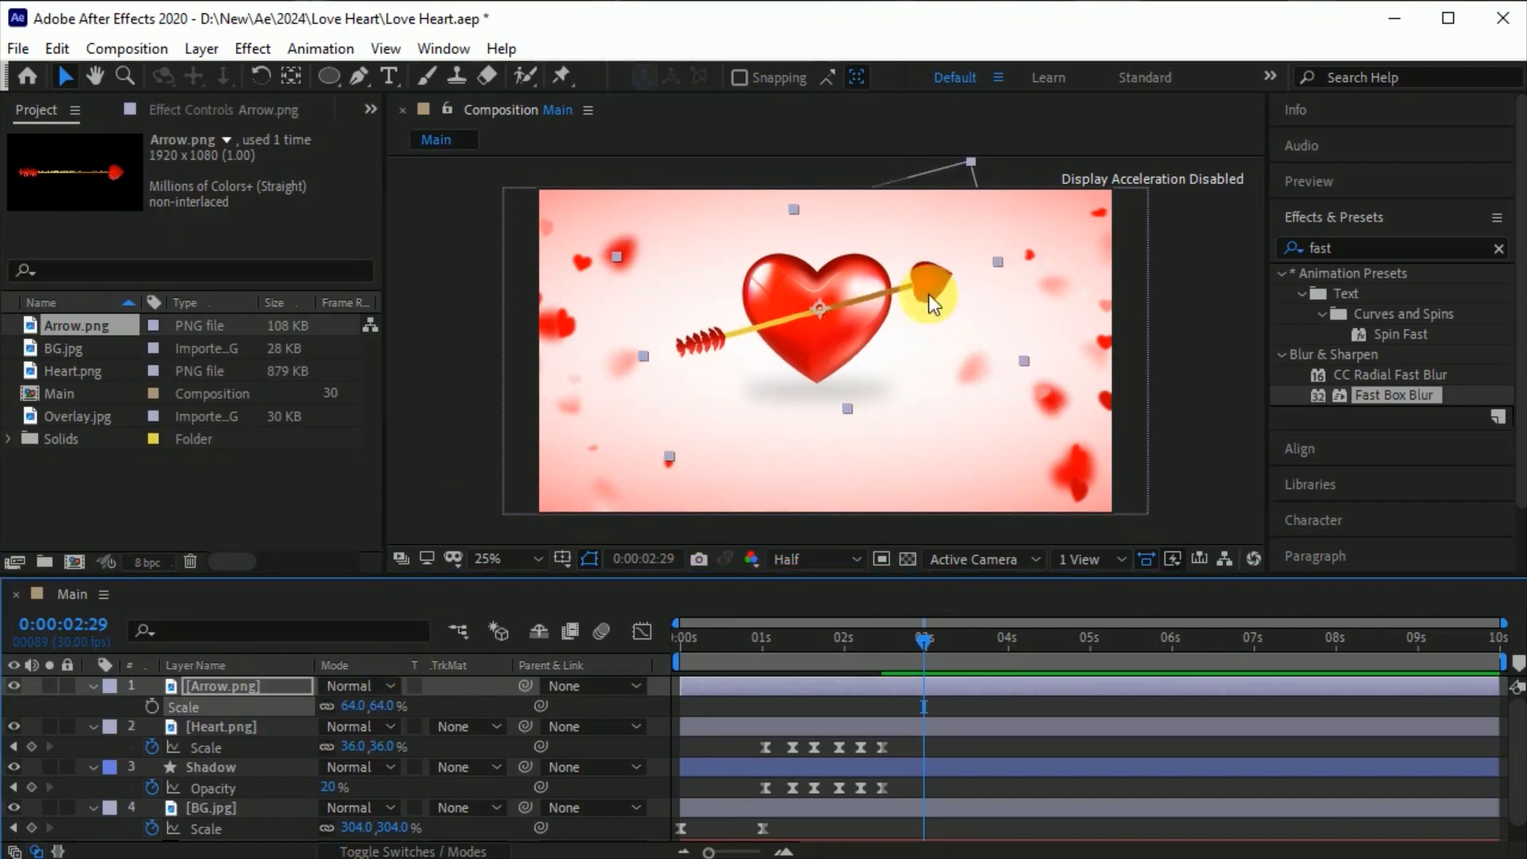
Step: Fine-tune the arrow across the heart: shrink it slightly, rotate it to -16° and place it at about 948, 400
{"action": "left_click_drag", "start_coordinate": [951, 309], "coordinate": [959, 308]}
{"action": "left_click_drag", "start_coordinate": [389, 713], "coordinate": [383, 713]}
{"action": "left_click_drag", "start_coordinate": [923, 295], "coordinate": [917, 297]}
{"action": "key", "text": "r"}
{"action": "left_click_drag", "start_coordinate": [365, 713], "coordinate": [358, 708]}
{"action": "left_click", "coordinate": [920, 641]}
{"action": "left_click", "coordinate": [924, 649]}
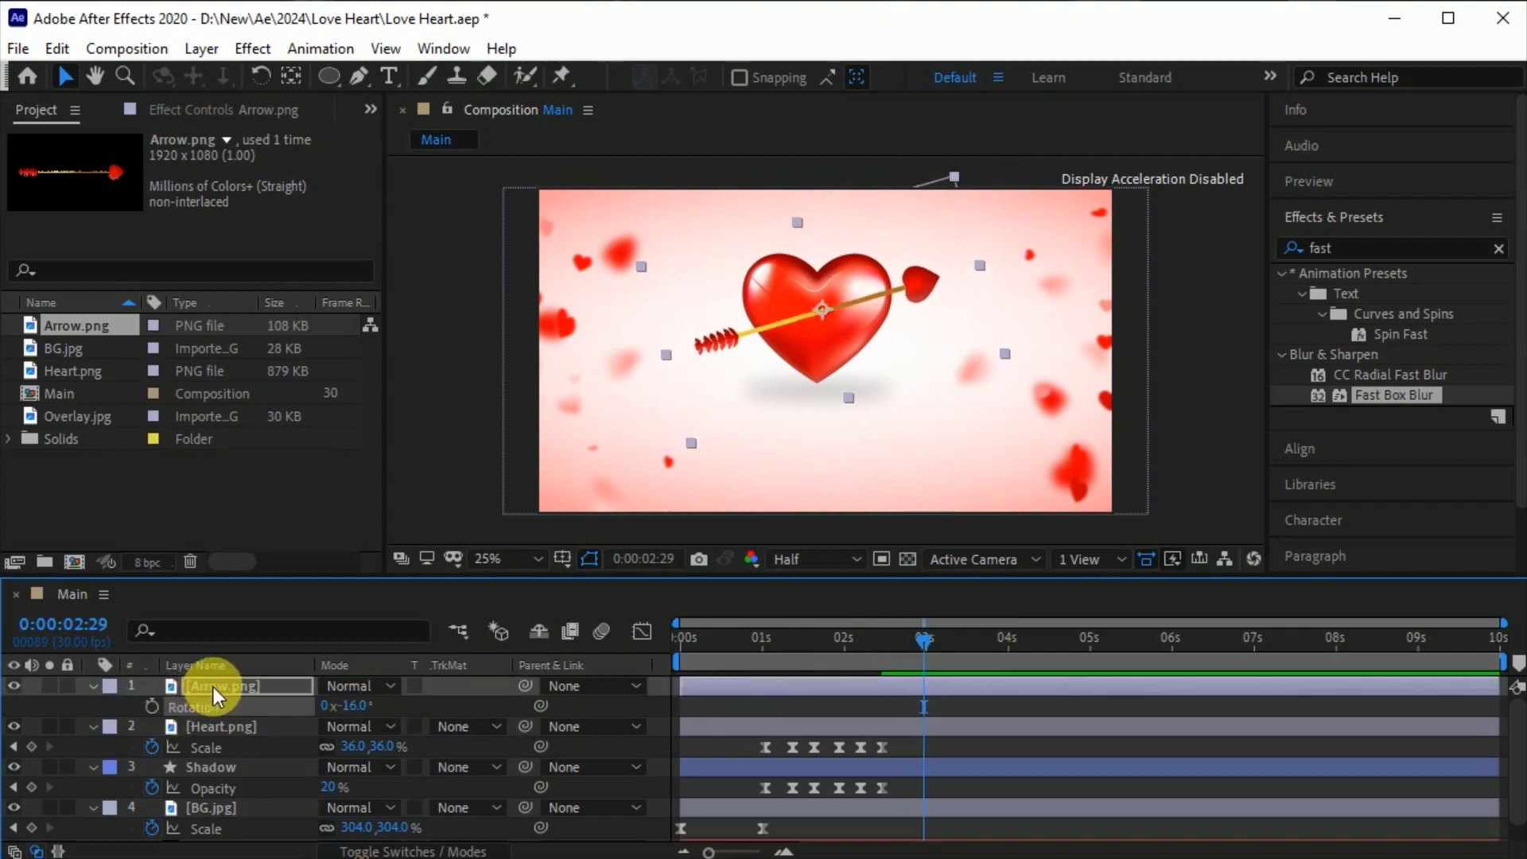
Step: Keyframe the arrow's Position at 0:00:02:29, then move it off-frame to the lower left, about -420, 908, at about 0:00:02:14
{"action": "key", "text": "p"}
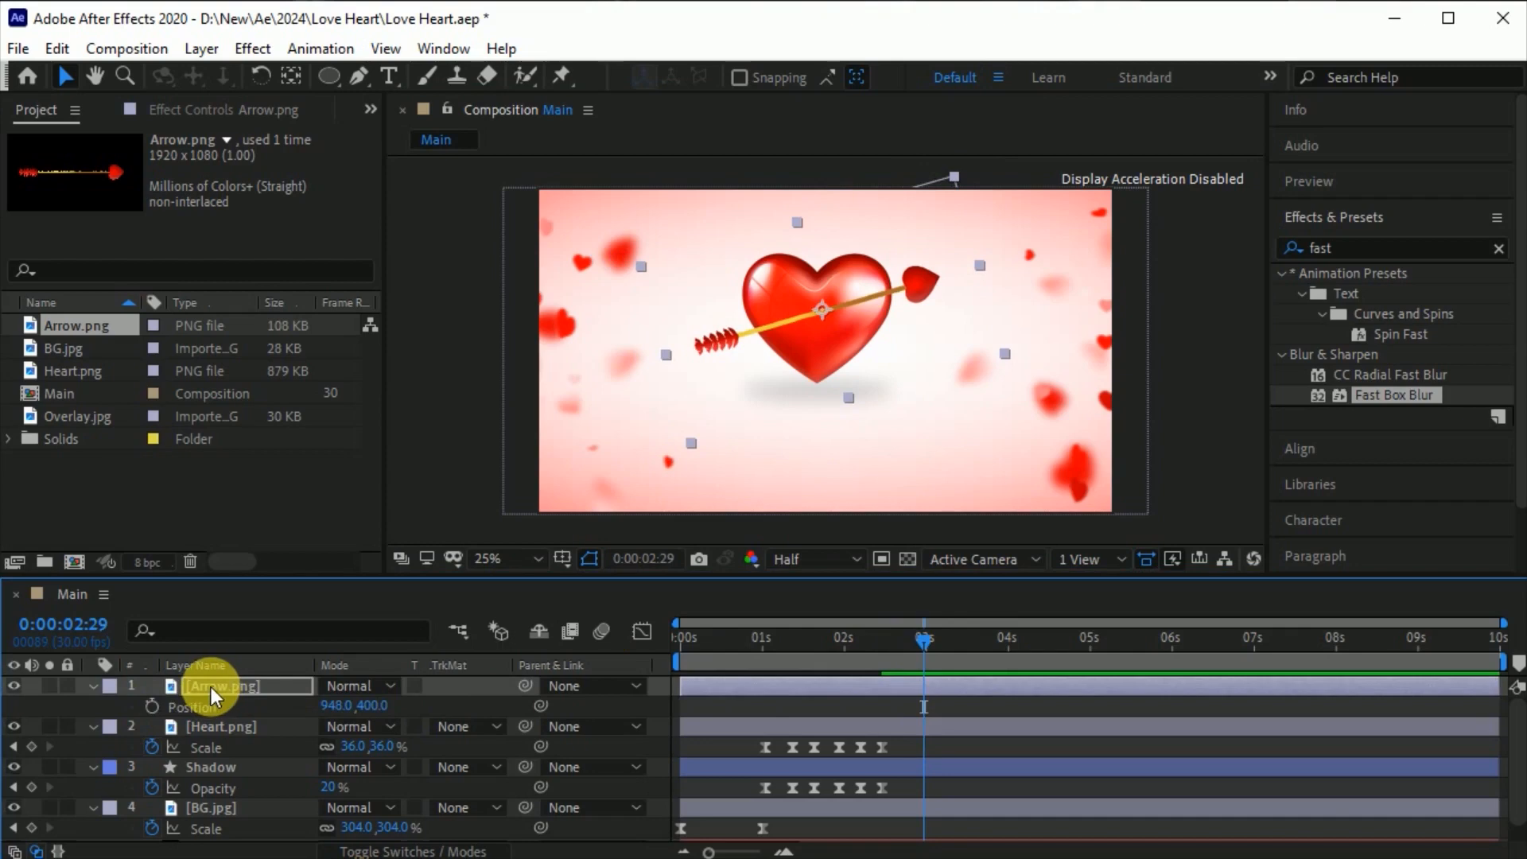
{"action": "left_click", "coordinate": [153, 707]}
{"action": "left_click_drag", "start_coordinate": [910, 642], "coordinate": [881, 656]}
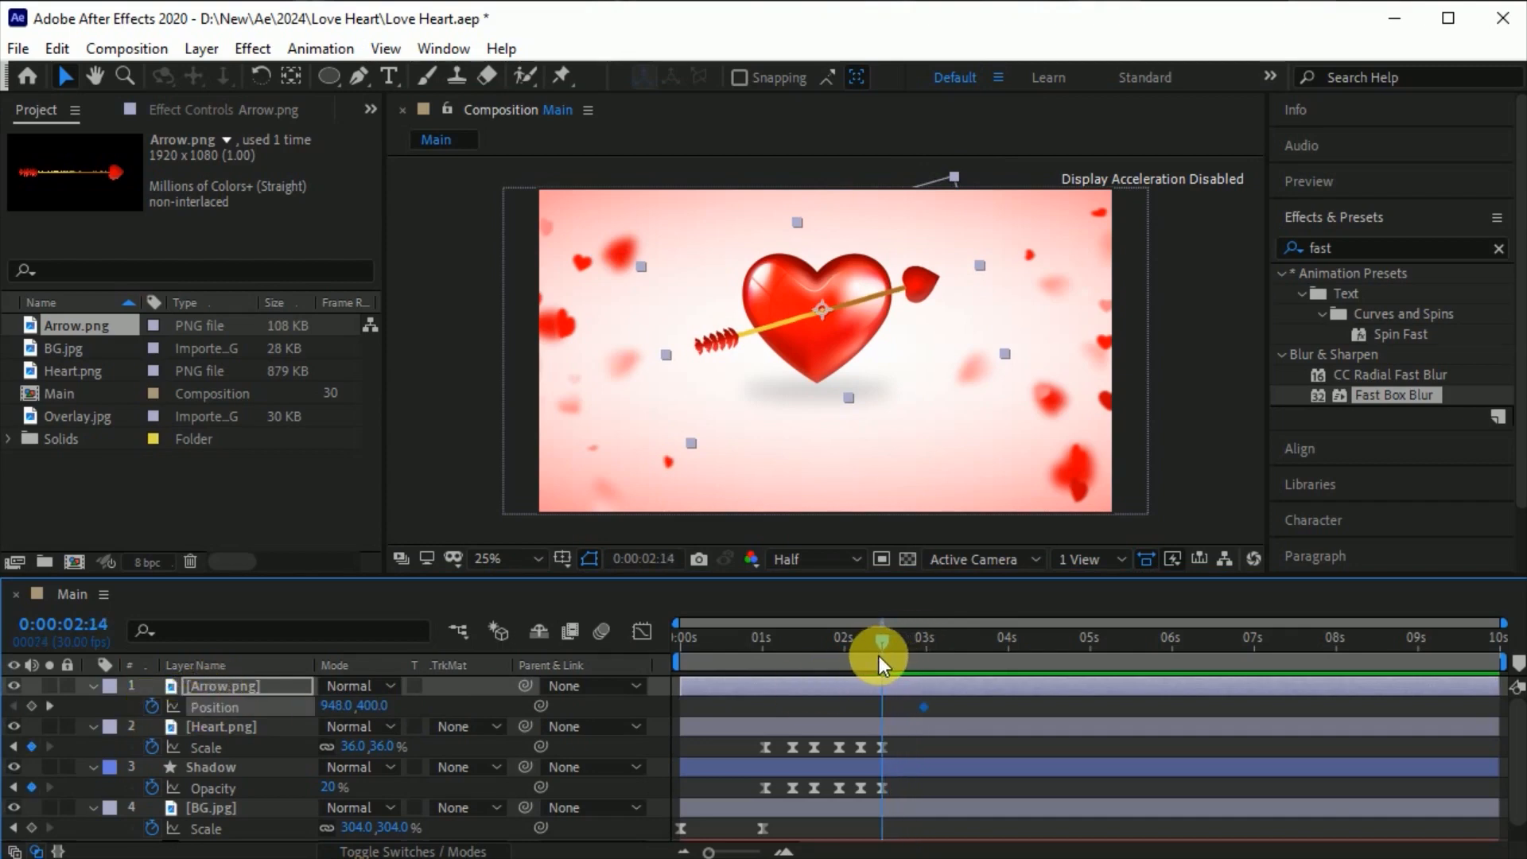
{"action": "left_click_drag", "start_coordinate": [848, 316], "coordinate": [440, 468]}
{"action": "key", "text": "j"}
{"action": "key", "text": "space"}
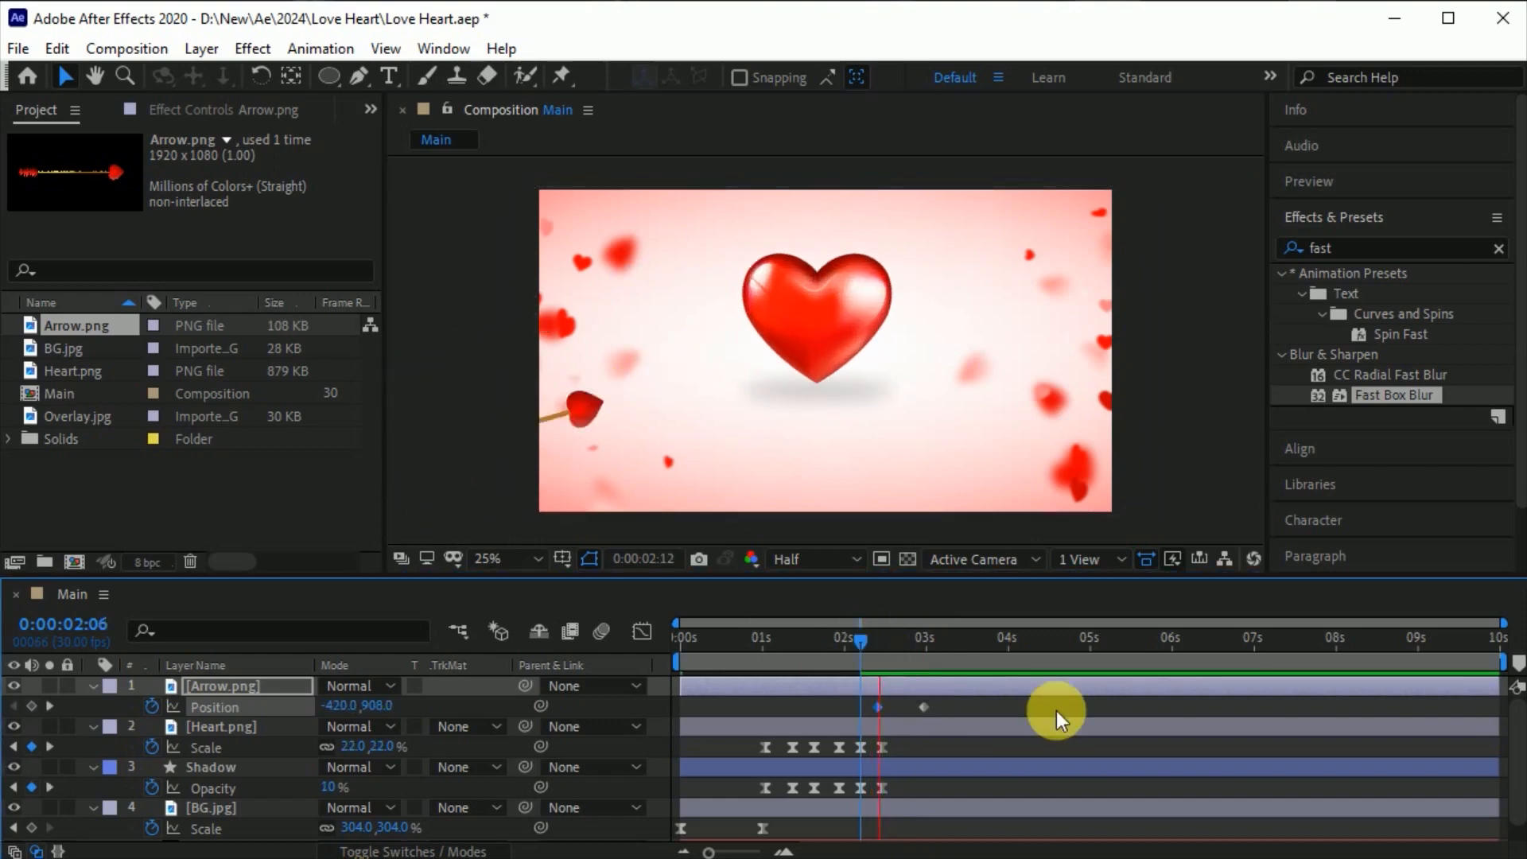
Step: Apply Easy Ease to the arrow's Position keyframes, shift the first one slightly later and preview the flight
{"action": "left_click_drag", "start_coordinate": [989, 692], "coordinate": [886, 722]}
{"action": "key", "text": "F9"}
{"action": "left_click_drag", "start_coordinate": [883, 648], "coordinate": [924, 712]}
{"action": "key", "text": "space"}
{"action": "key", "text": "space"}
{"action": "left_click", "coordinate": [957, 707]}
{"action": "key", "text": "space"}
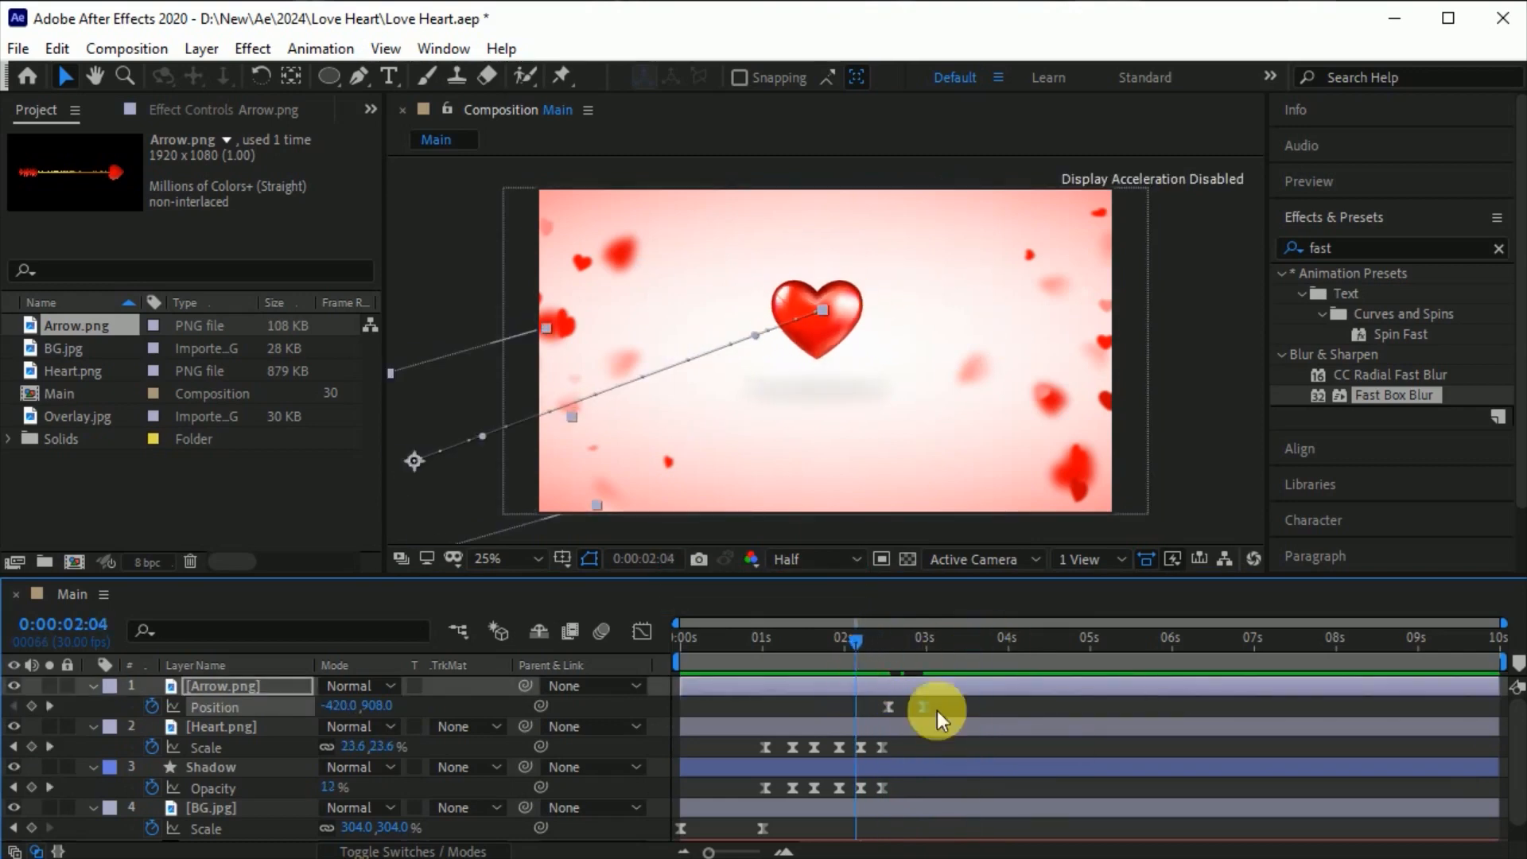
{"action": "key", "text": "space"}
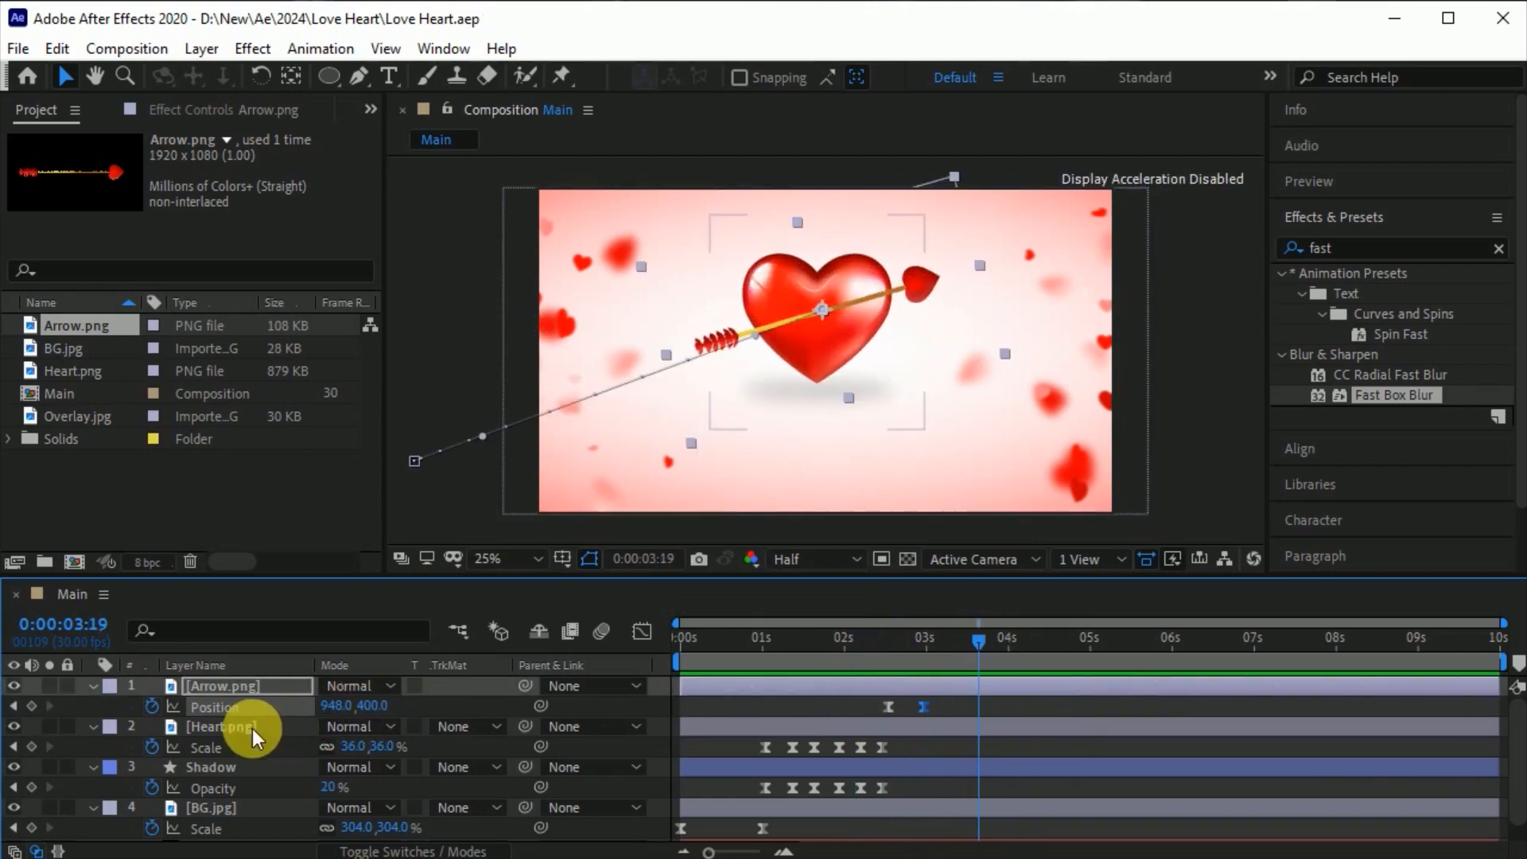
Step: Duplicate the Heart.png layer, move the copy above Arrow.png and rename it Heart.2
{"action": "left_click", "coordinate": [240, 729]}
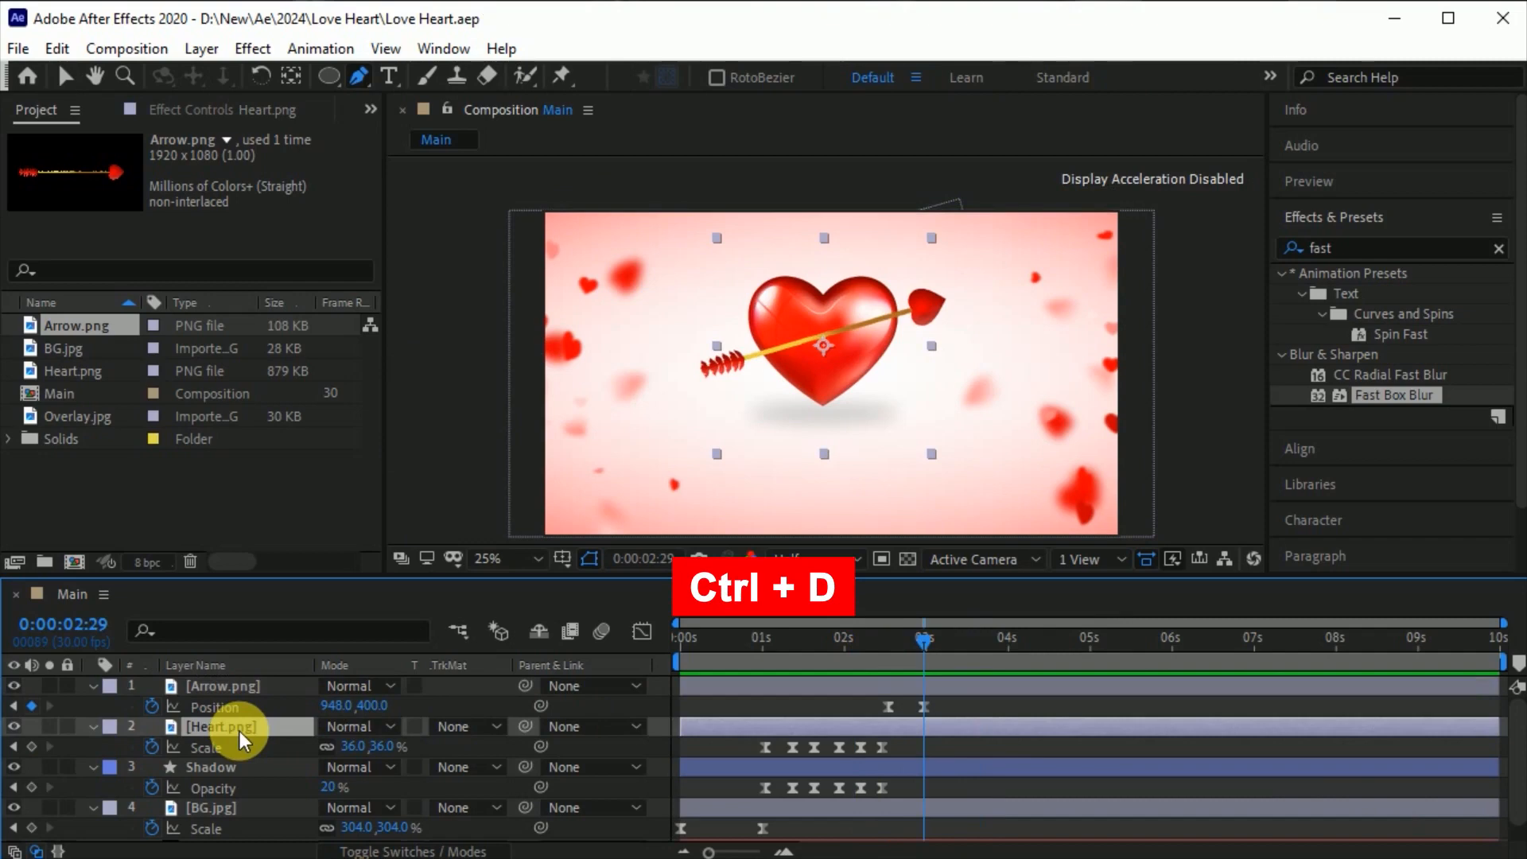
{"action": "key", "text": "ctrl+d"}
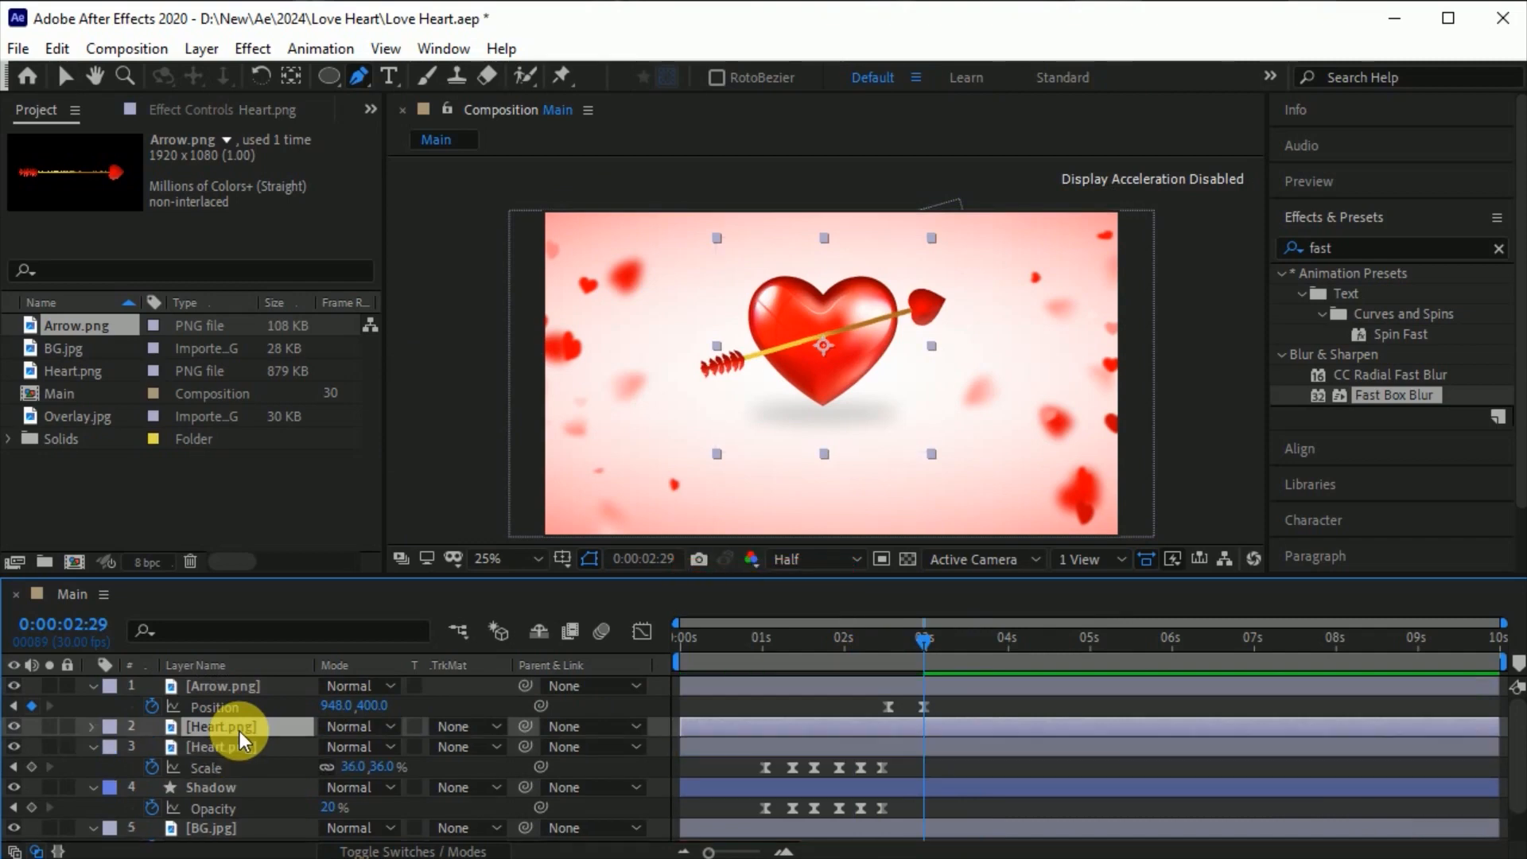
{"action": "key", "text": "v"}
{"action": "left_click_drag", "start_coordinate": [240, 732], "coordinate": [231, 685]}
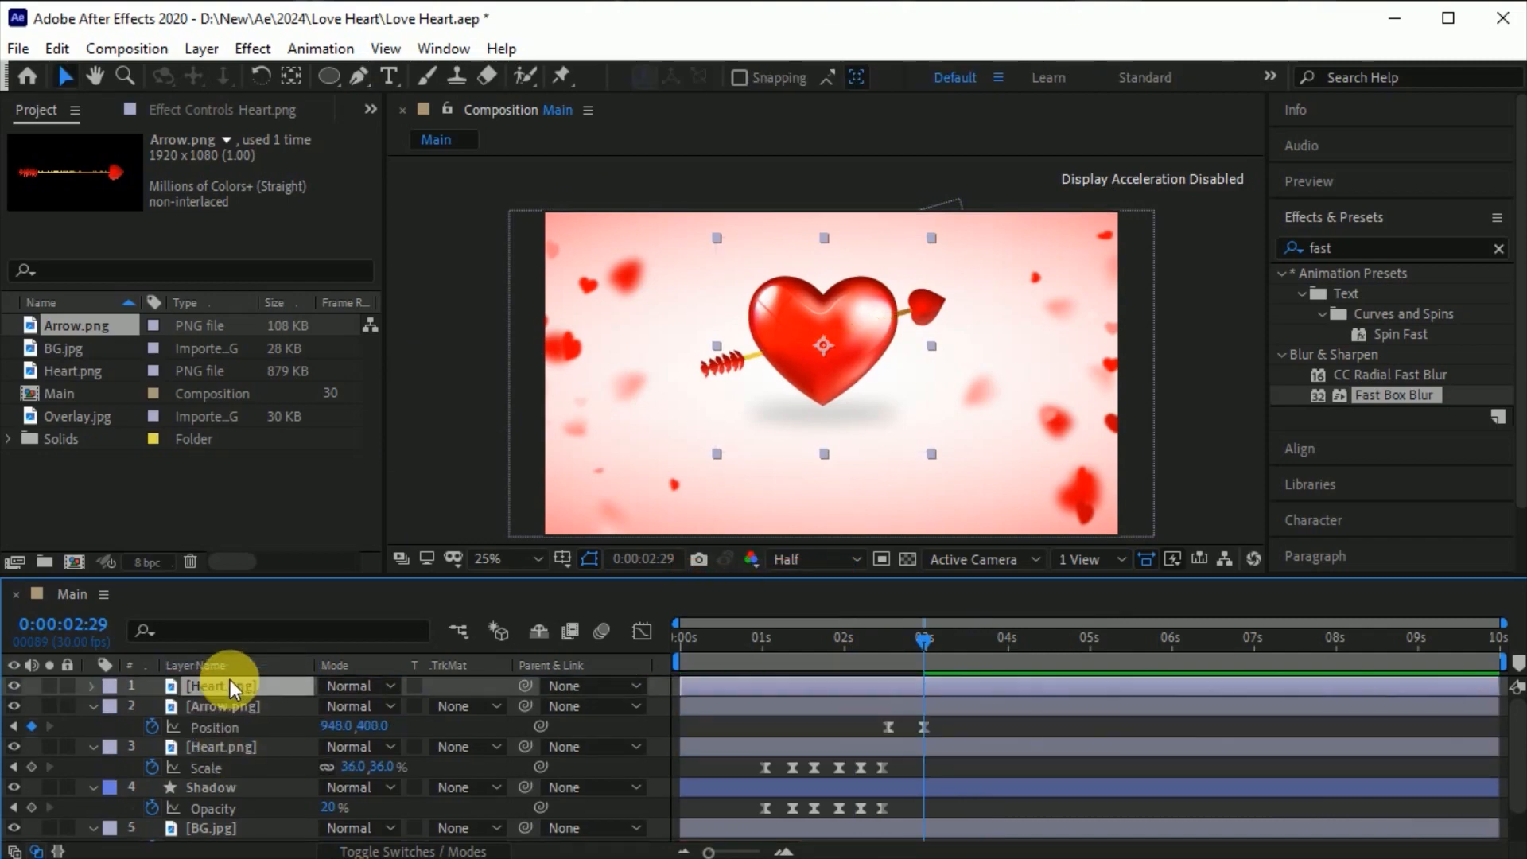
{"action": "key", "text": "Return"}
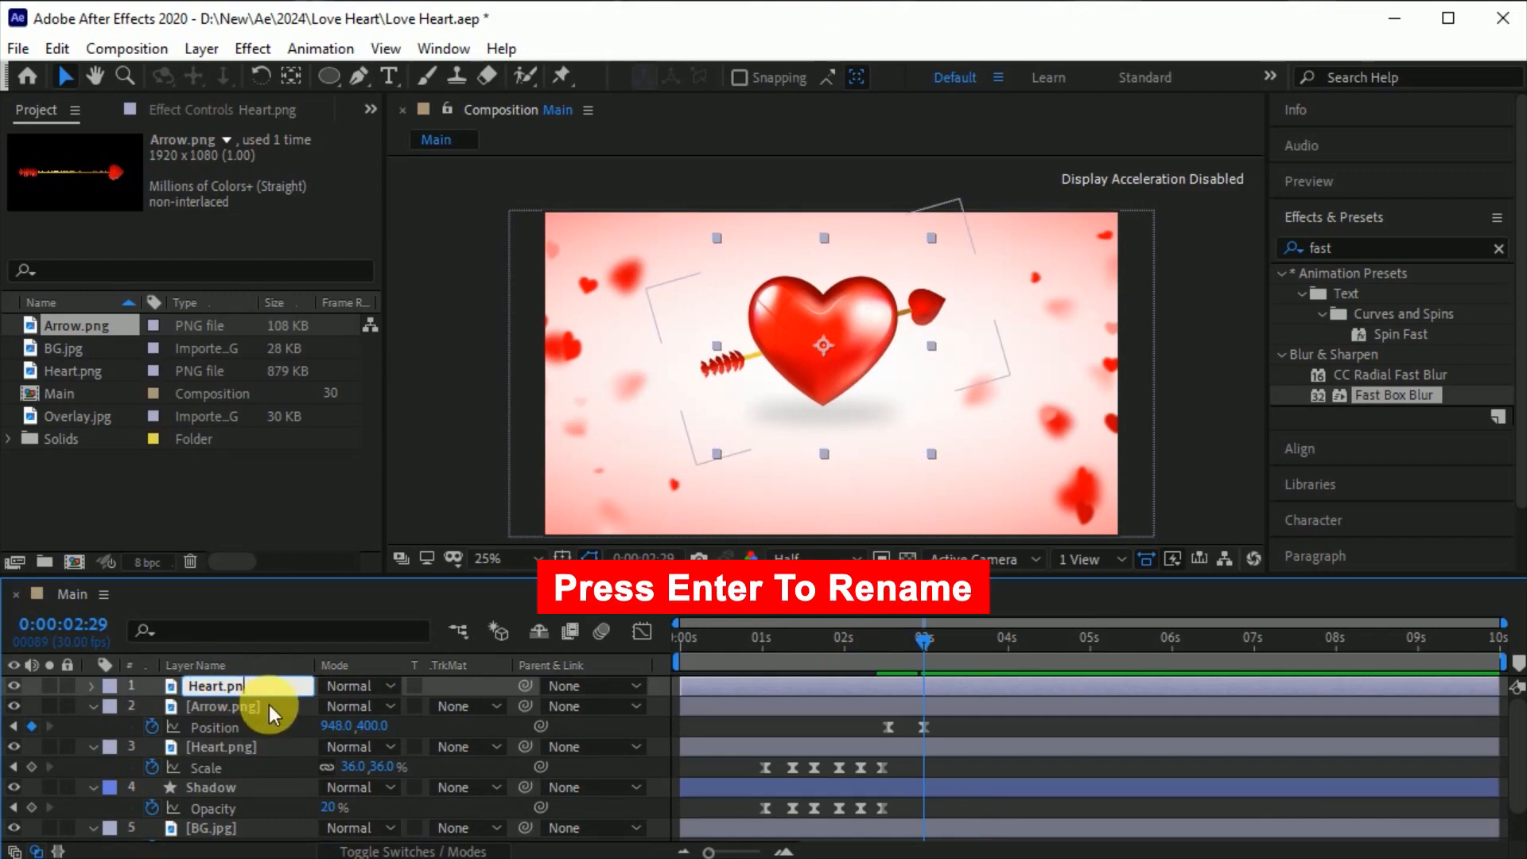
{"action": "key", "text": "BackSpace"}
{"action": "key", "text": "BackSpace"}
{"action": "type", "text": "2"}
{"action": "key", "text": "Return"}
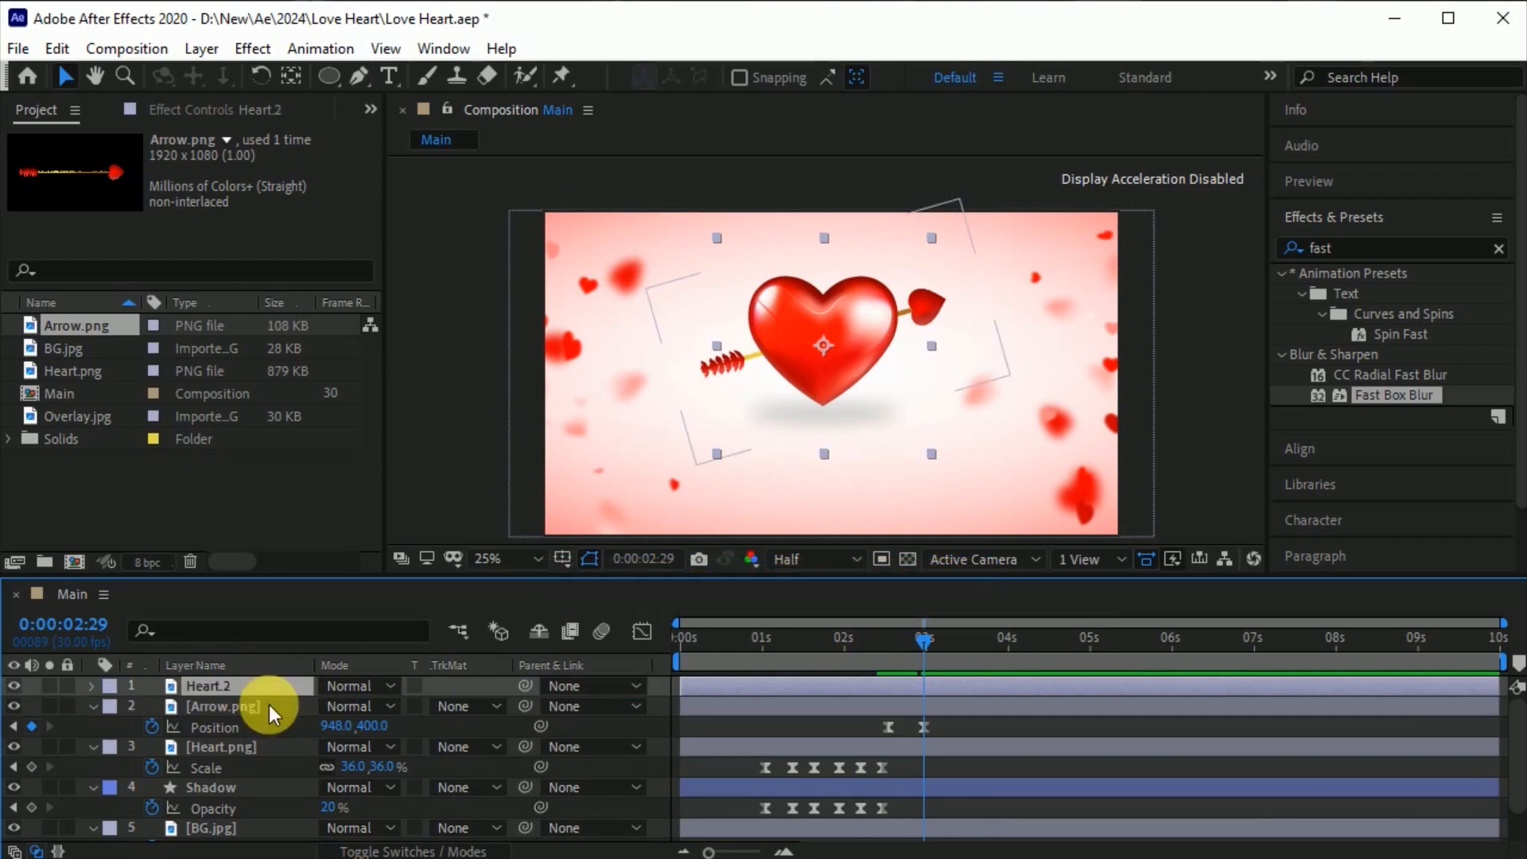
Step: Temporarily hide Heart.2 and draw two closed Pen masks on it, over the shaft near the arrow's tail and near its head
{"action": "scroll", "coordinate": [785, 344], "scroll_direction": "up", "scroll_amount": 2}
{"action": "left_click", "coordinate": [14, 685]}
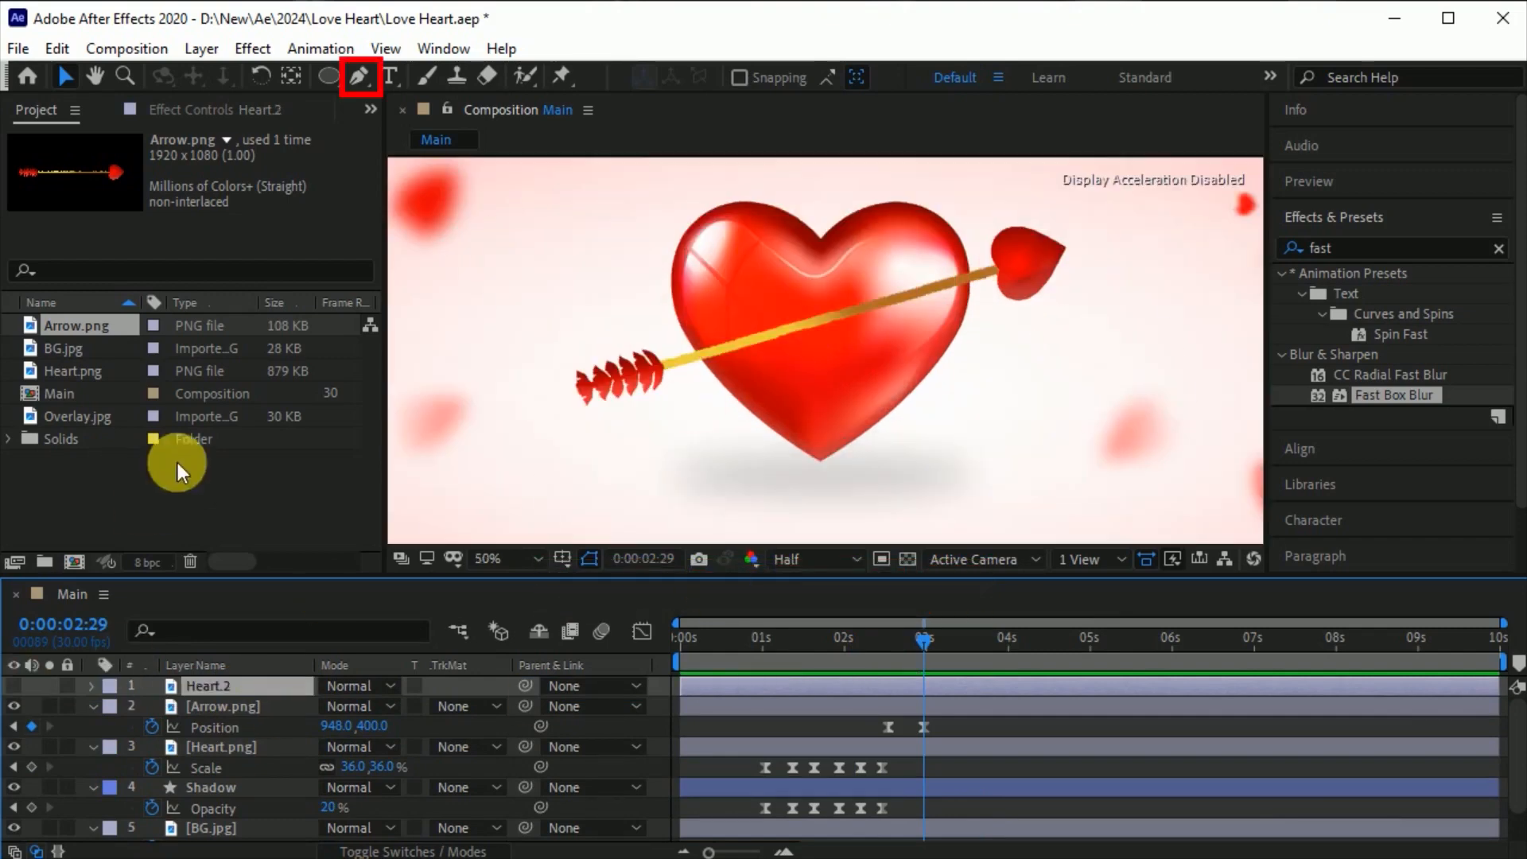
{"action": "left_click", "coordinate": [359, 77]}
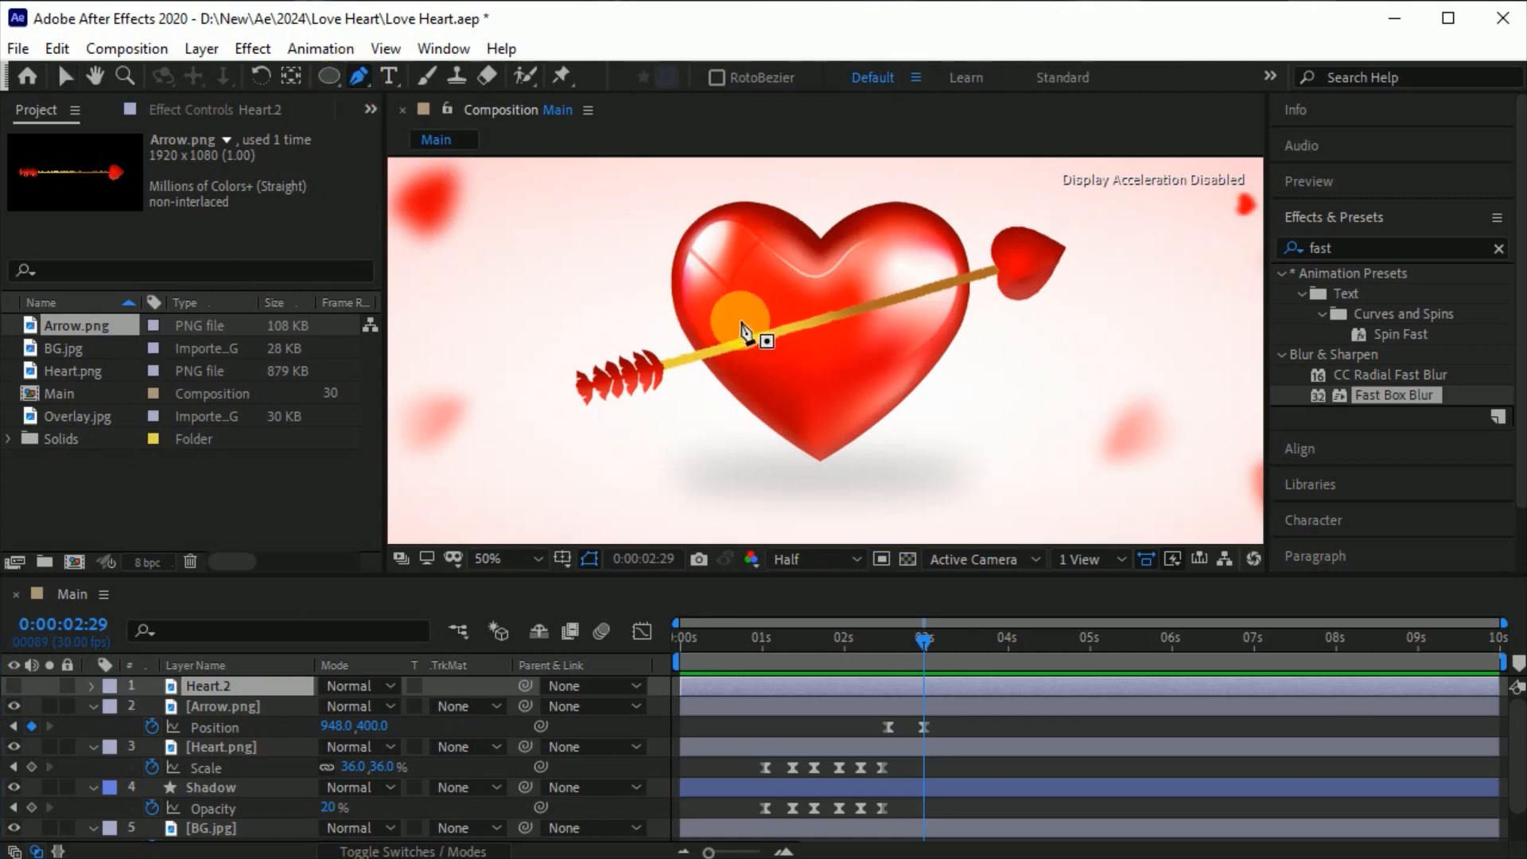
{"action": "left_click_drag", "start_coordinate": [766, 303], "coordinate": [787, 374]}
{"action": "left_click", "coordinate": [739, 322]}
{"action": "left_click", "coordinate": [766, 302]}
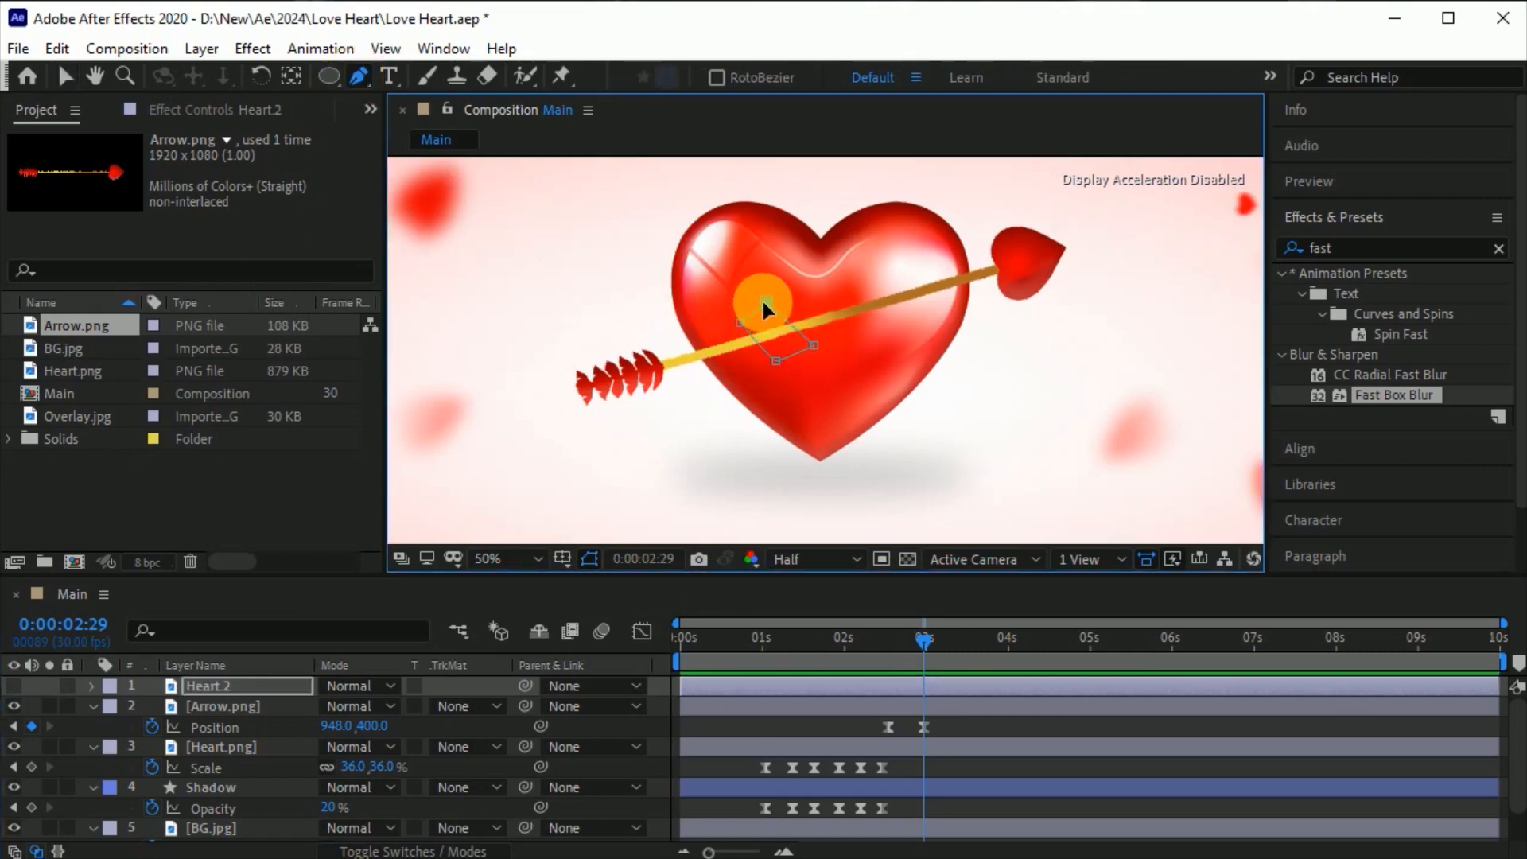
{"action": "left_click", "coordinate": [14, 686]}
Step: Reveal the masks of Heart.2 and set Mask 1's Mask Feather to 64 pixels
{"action": "left_click", "coordinate": [214, 686]}
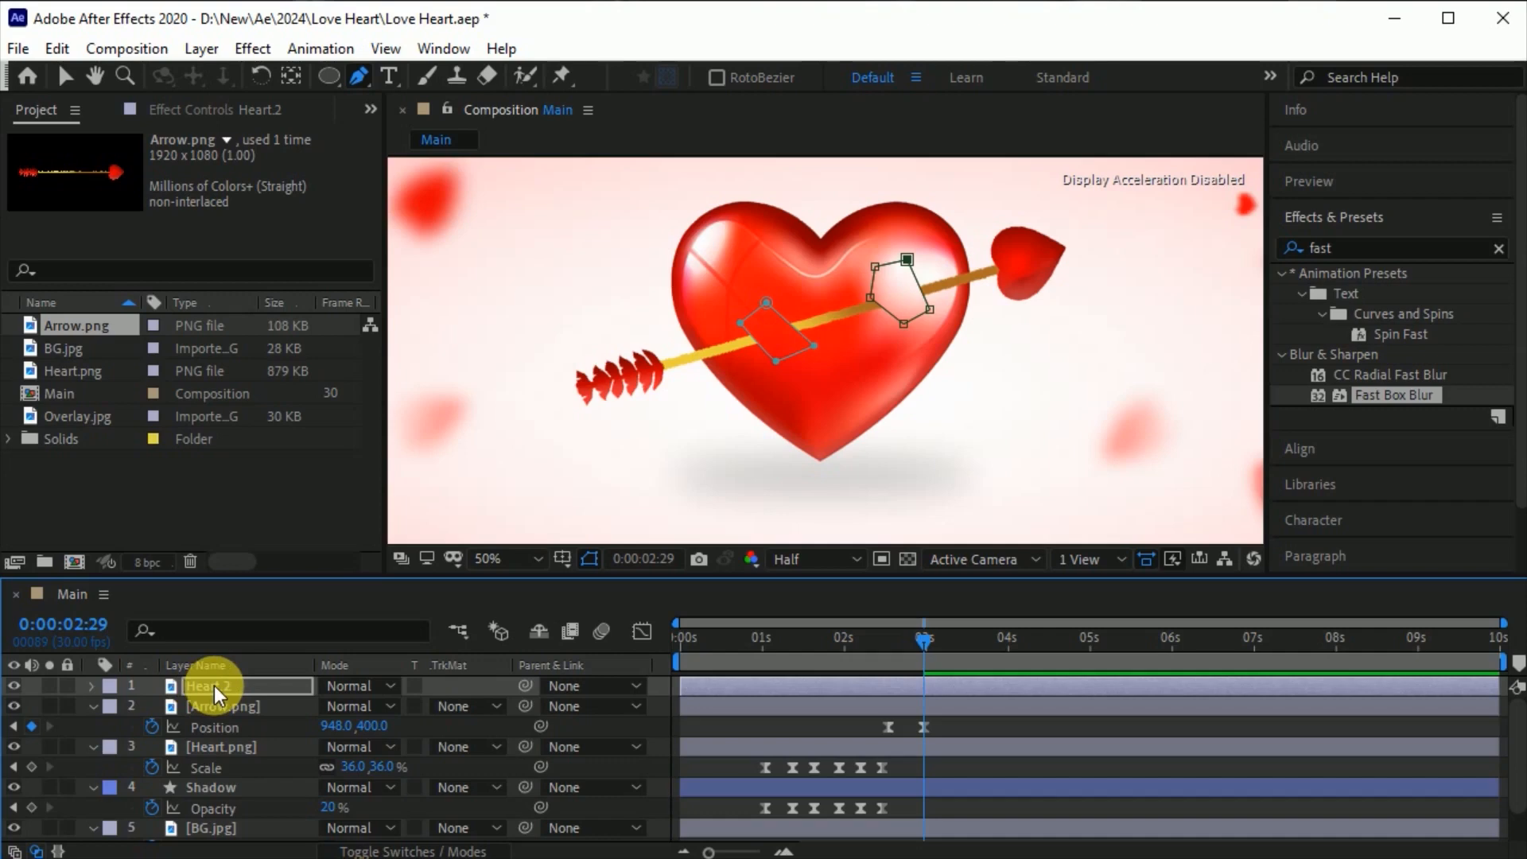
{"action": "key", "text": "m"}
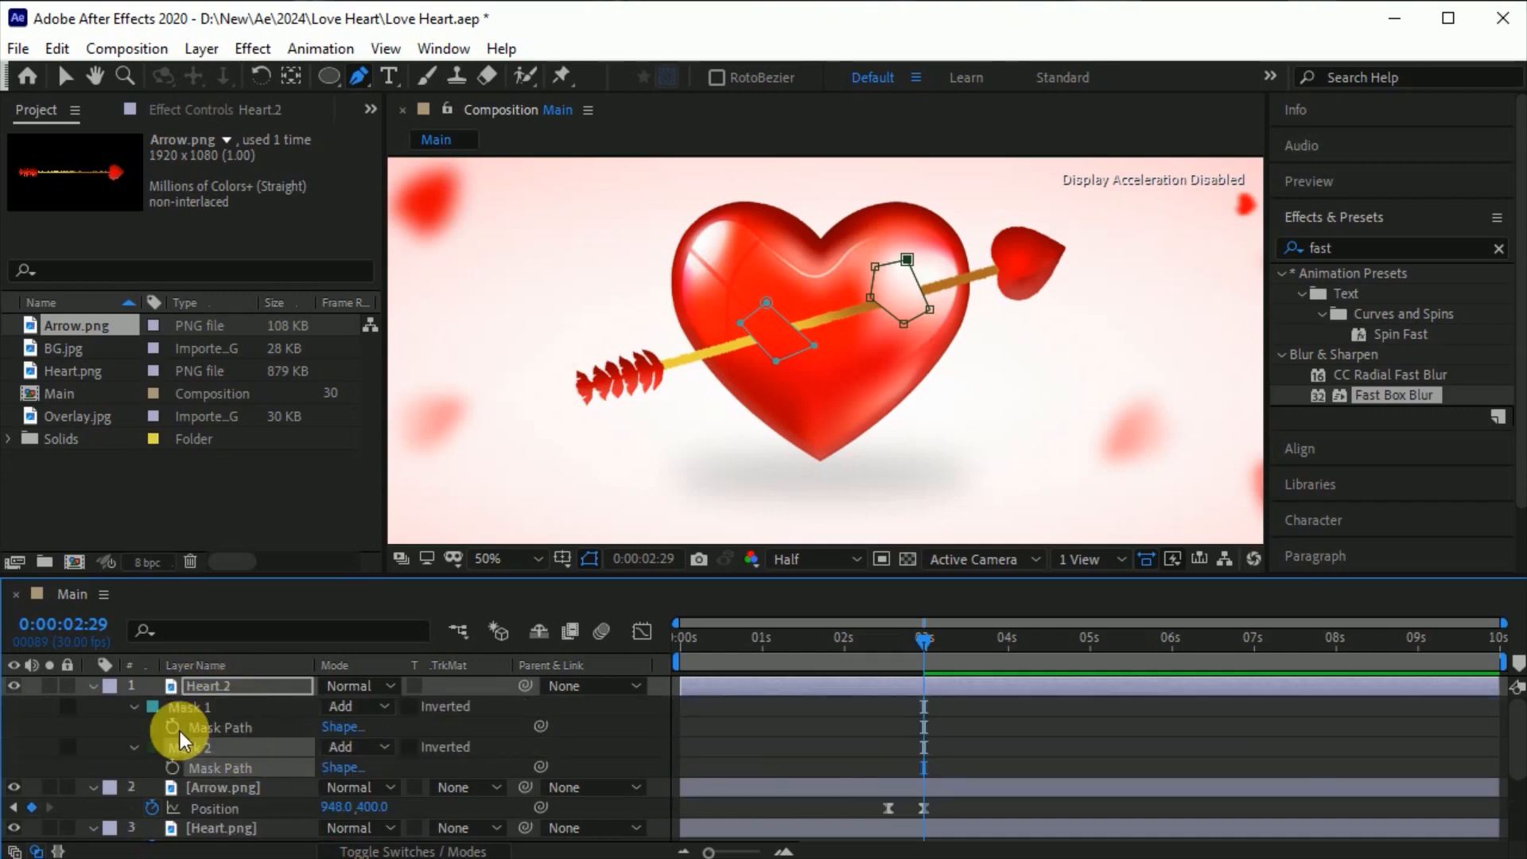
{"action": "left_click", "coordinate": [133, 707]}
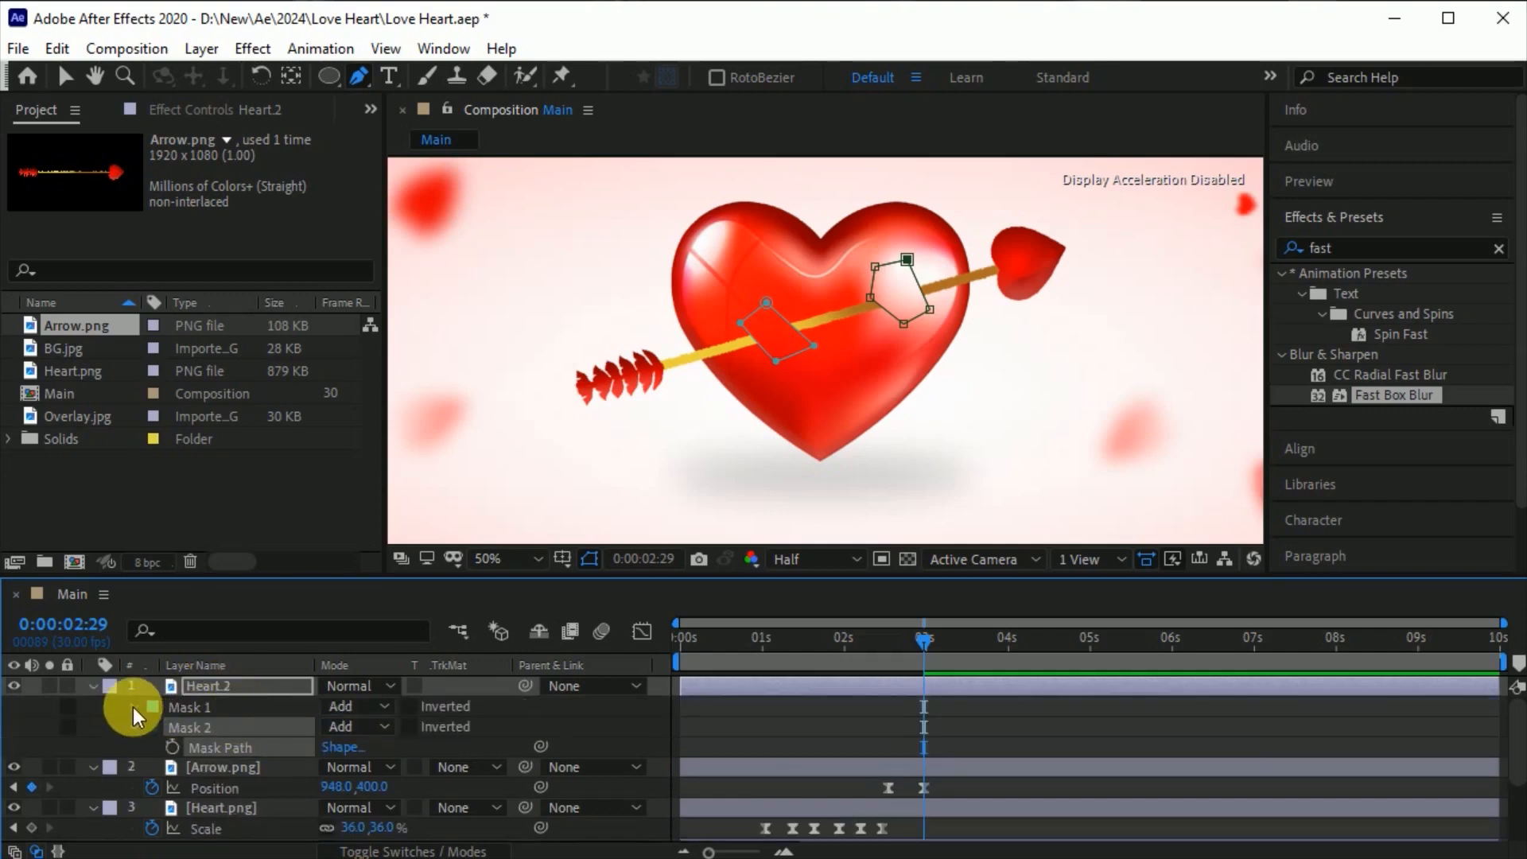
{"action": "left_click_drag", "start_coordinate": [348, 747], "coordinate": [445, 742]}
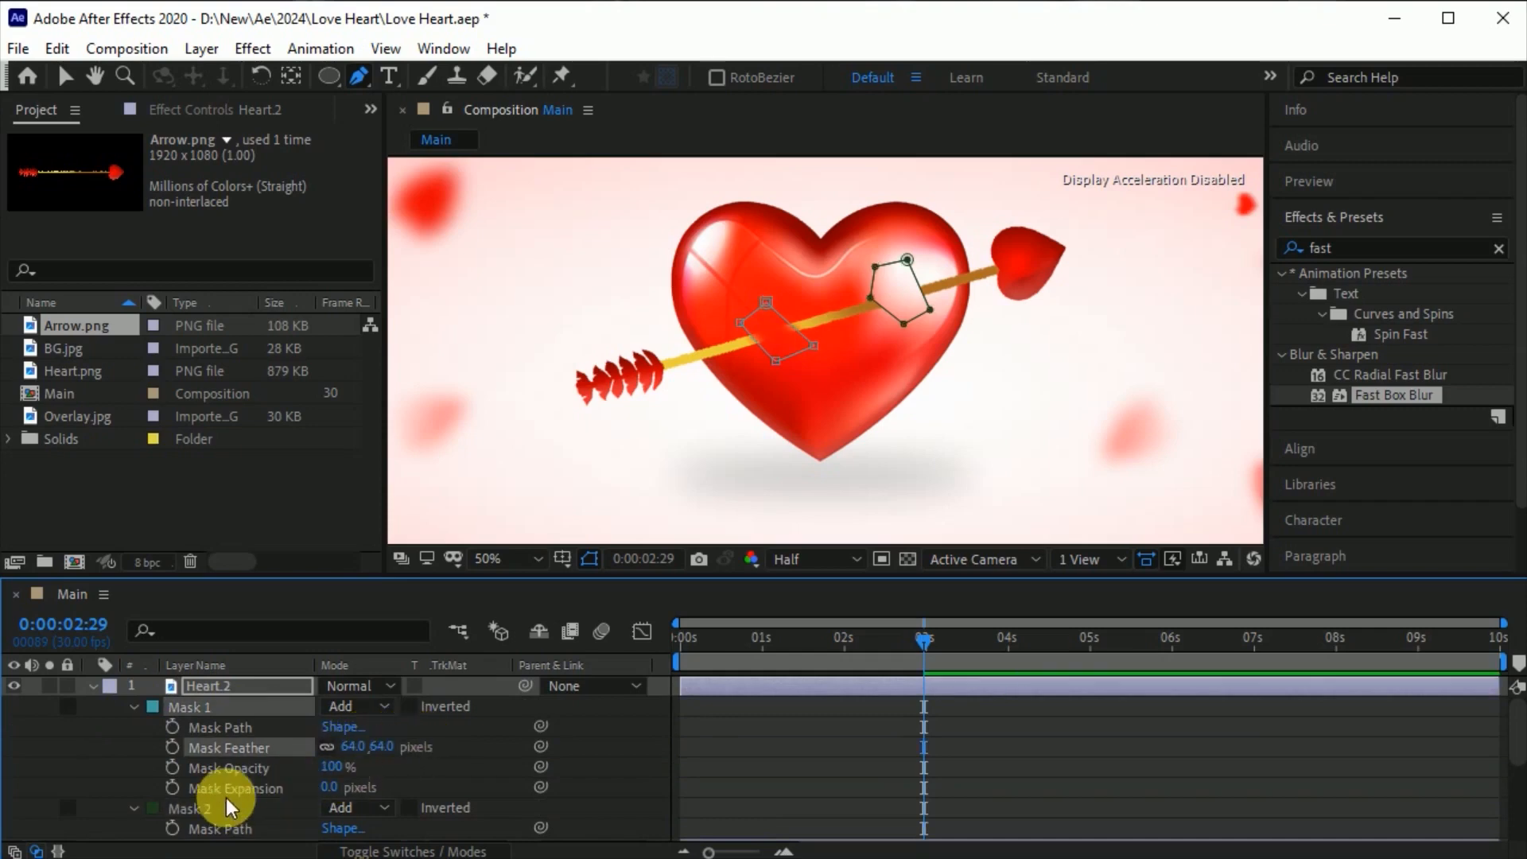
Step: Expand Mask 2 of Heart.2 and increase its Mask Feather to soften the edges near the arrow's head
{"action": "scroll", "coordinate": [228, 766], "scroll_direction": "down", "scroll_amount": 2}
{"action": "left_click", "coordinate": [209, 746]}
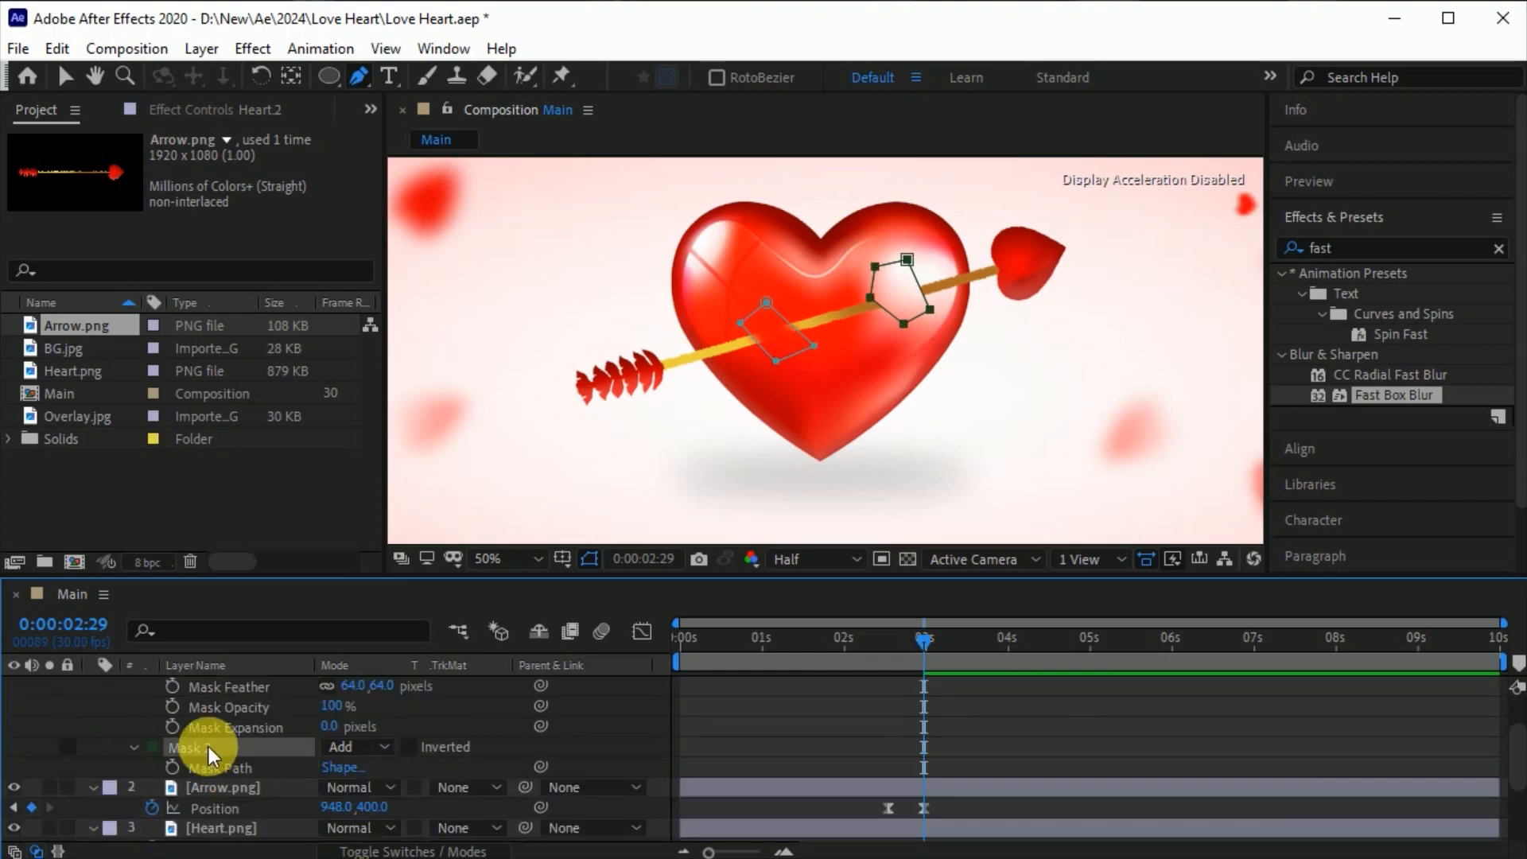
{"action": "left_click", "coordinate": [135, 748]}
{"action": "scroll", "coordinate": [350, 746], "scroll_direction": "down", "scroll_amount": 1}
{"action": "left_click_drag", "start_coordinate": [350, 726], "coordinate": [447, 730]}
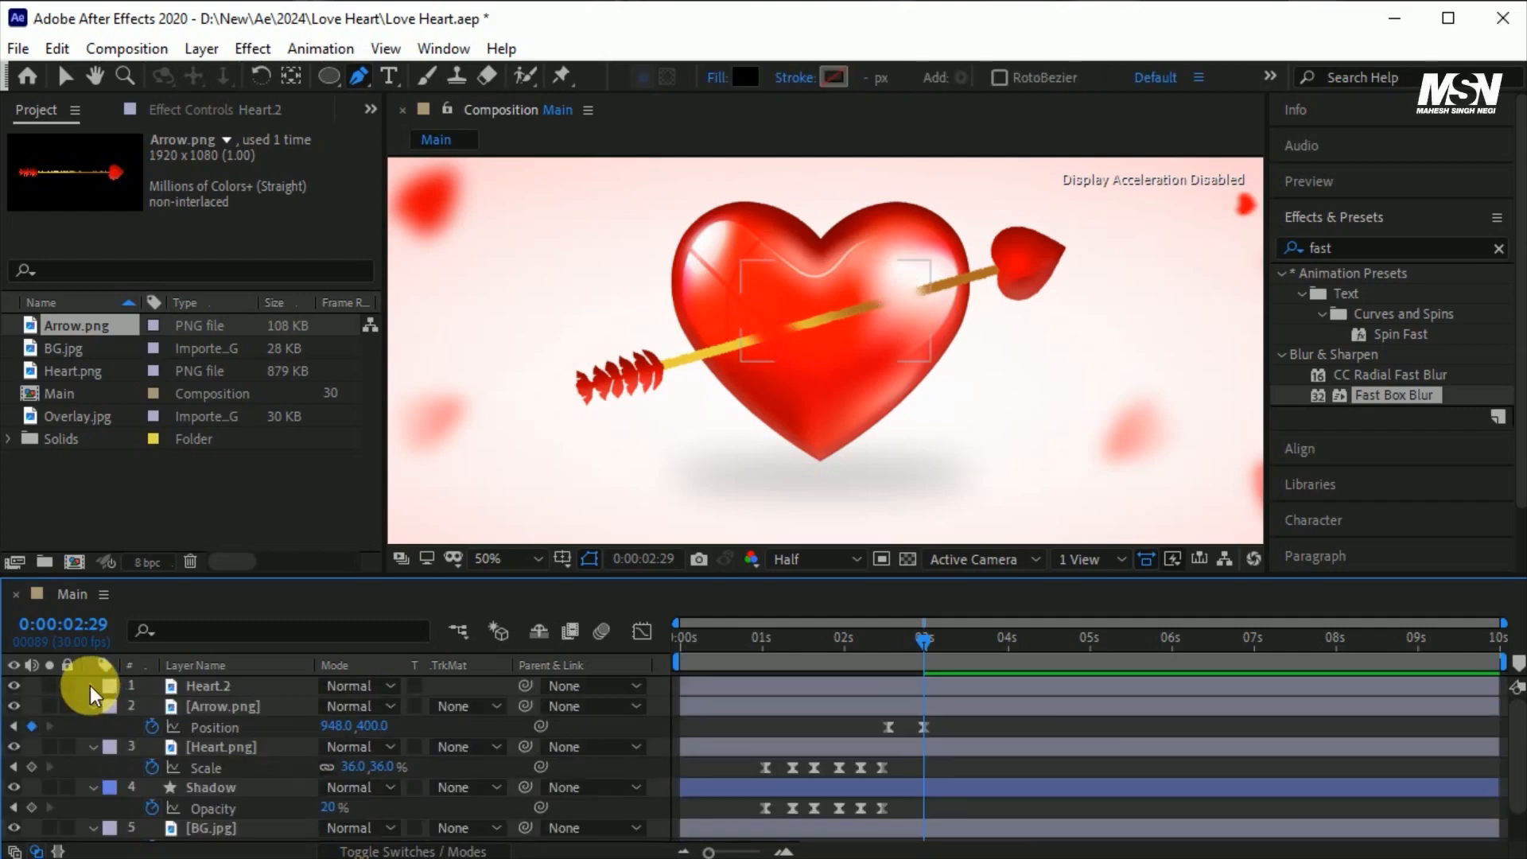
Step: Preview the arrow animation from the start of the composition and return the playhead to about 3 seconds
{"action": "left_click_drag", "start_coordinate": [921, 643], "coordinate": [670, 683]}
{"action": "key", "text": "space"}
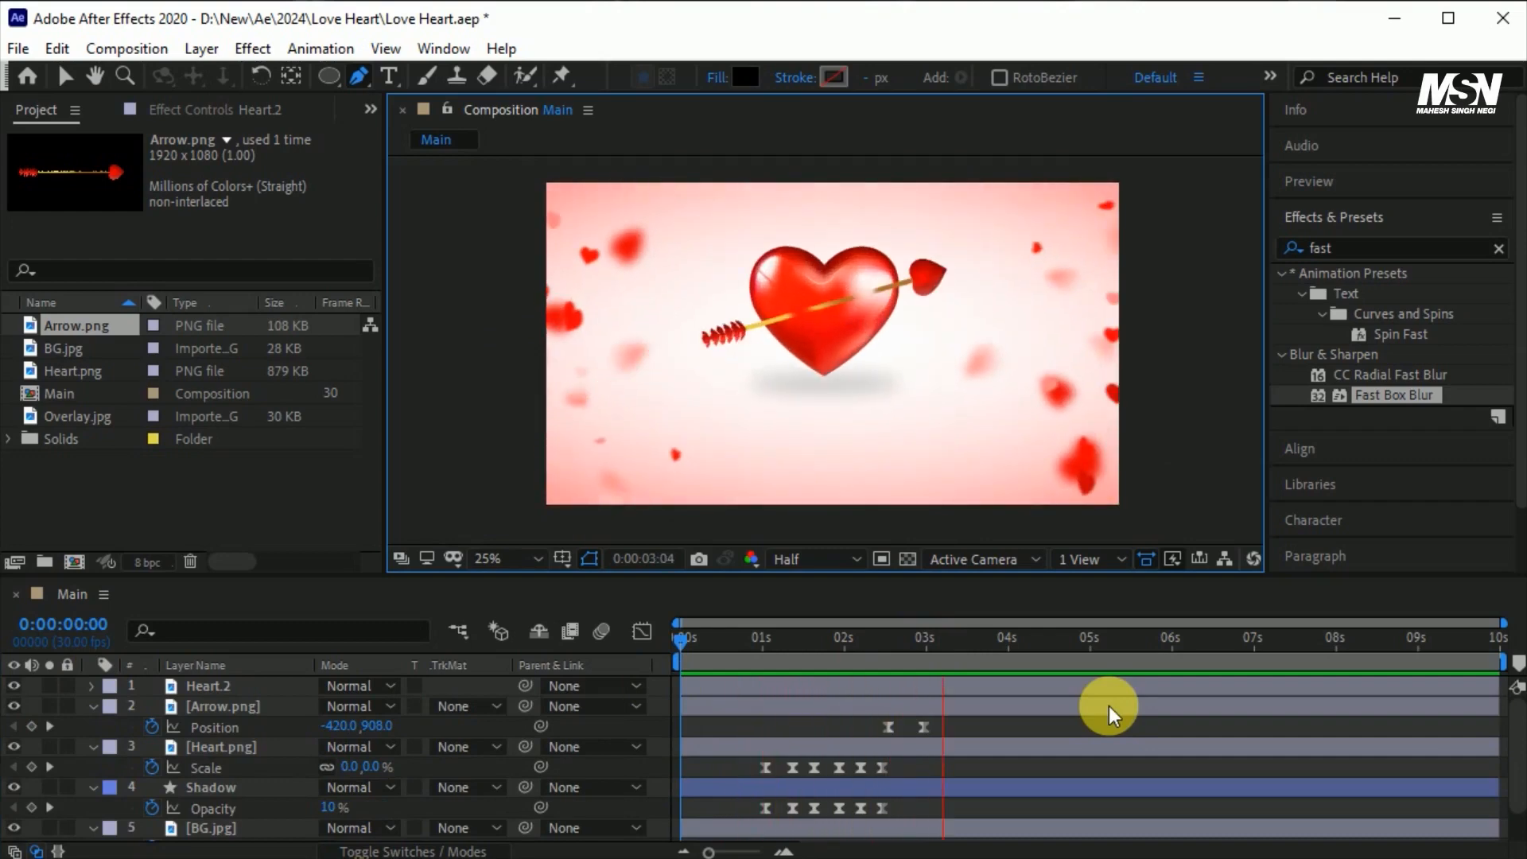
{"action": "key", "text": "space"}
{"action": "left_click_drag", "start_coordinate": [991, 644], "coordinate": [929, 644]}
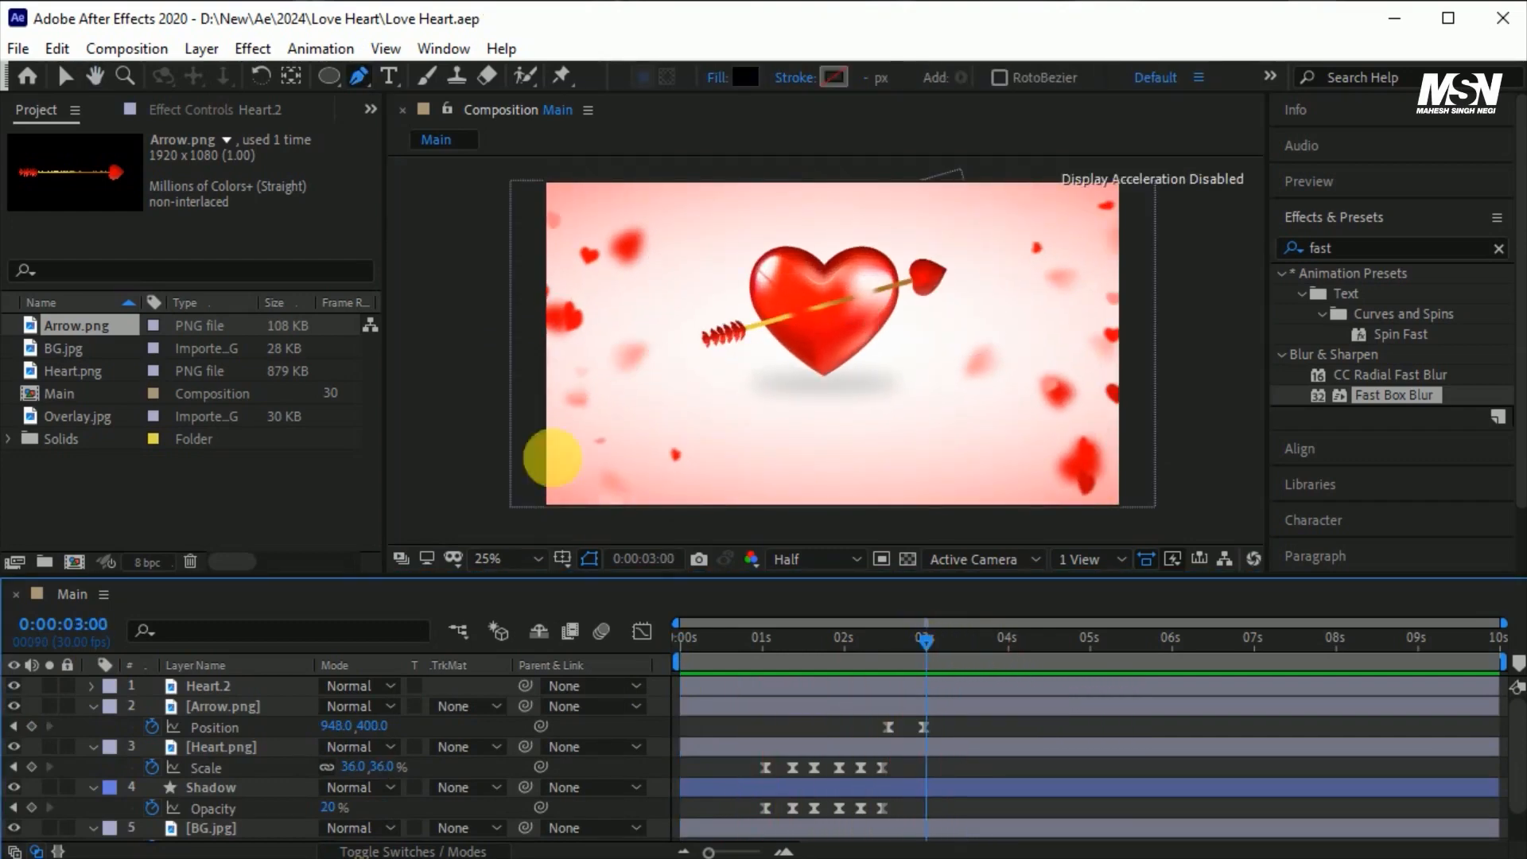
Step: Create a new adjustment layer at the top of the layer stack and rename it Blood Drop
{"action": "left_click", "coordinate": [63, 77]}
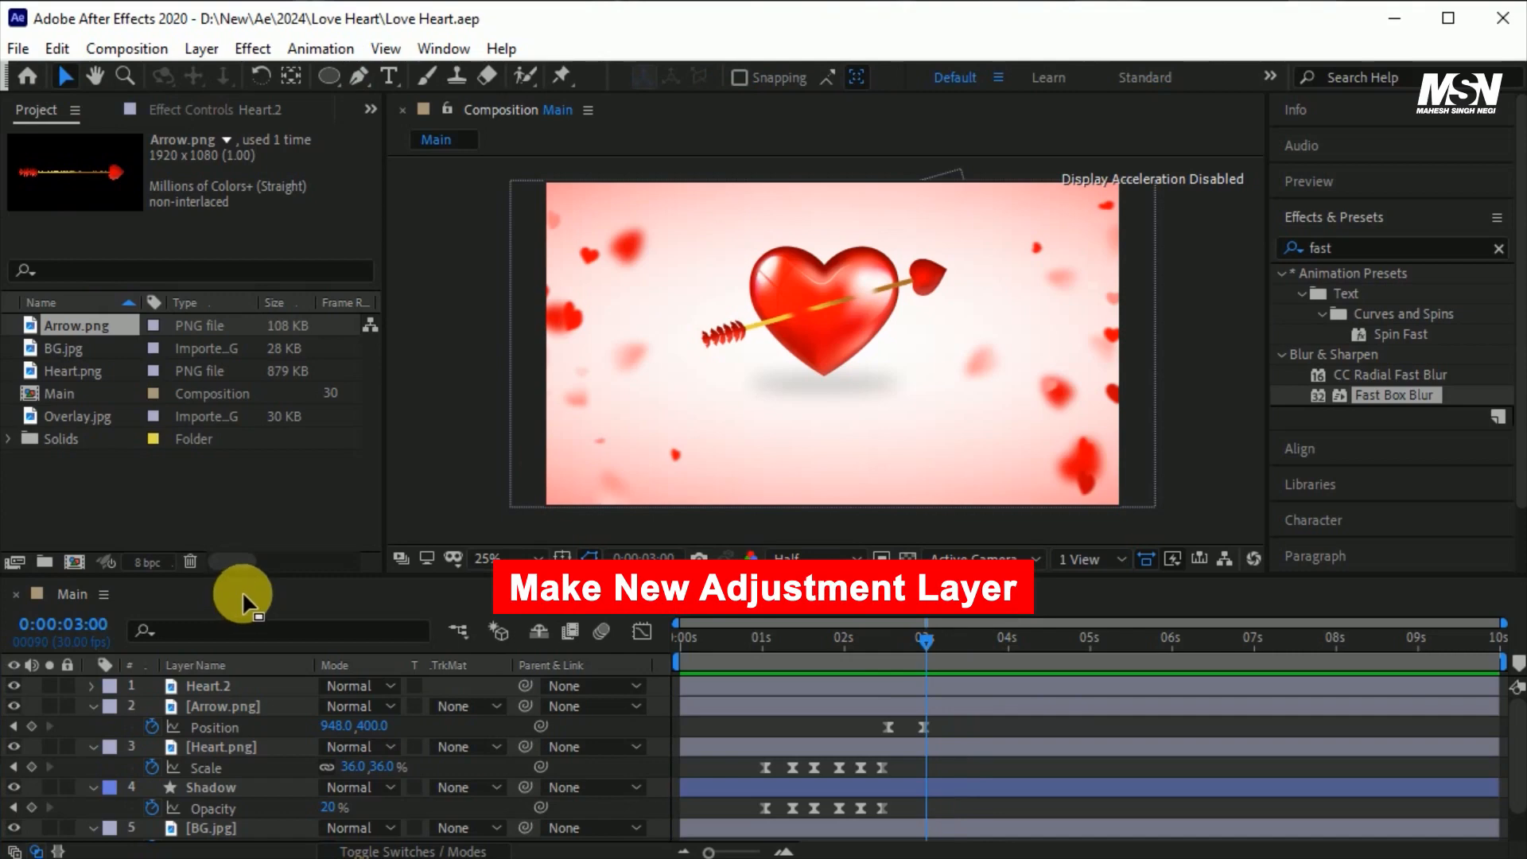
{"action": "left_click", "coordinate": [201, 49]}
{"action": "mouse_move", "coordinate": [228, 79]}
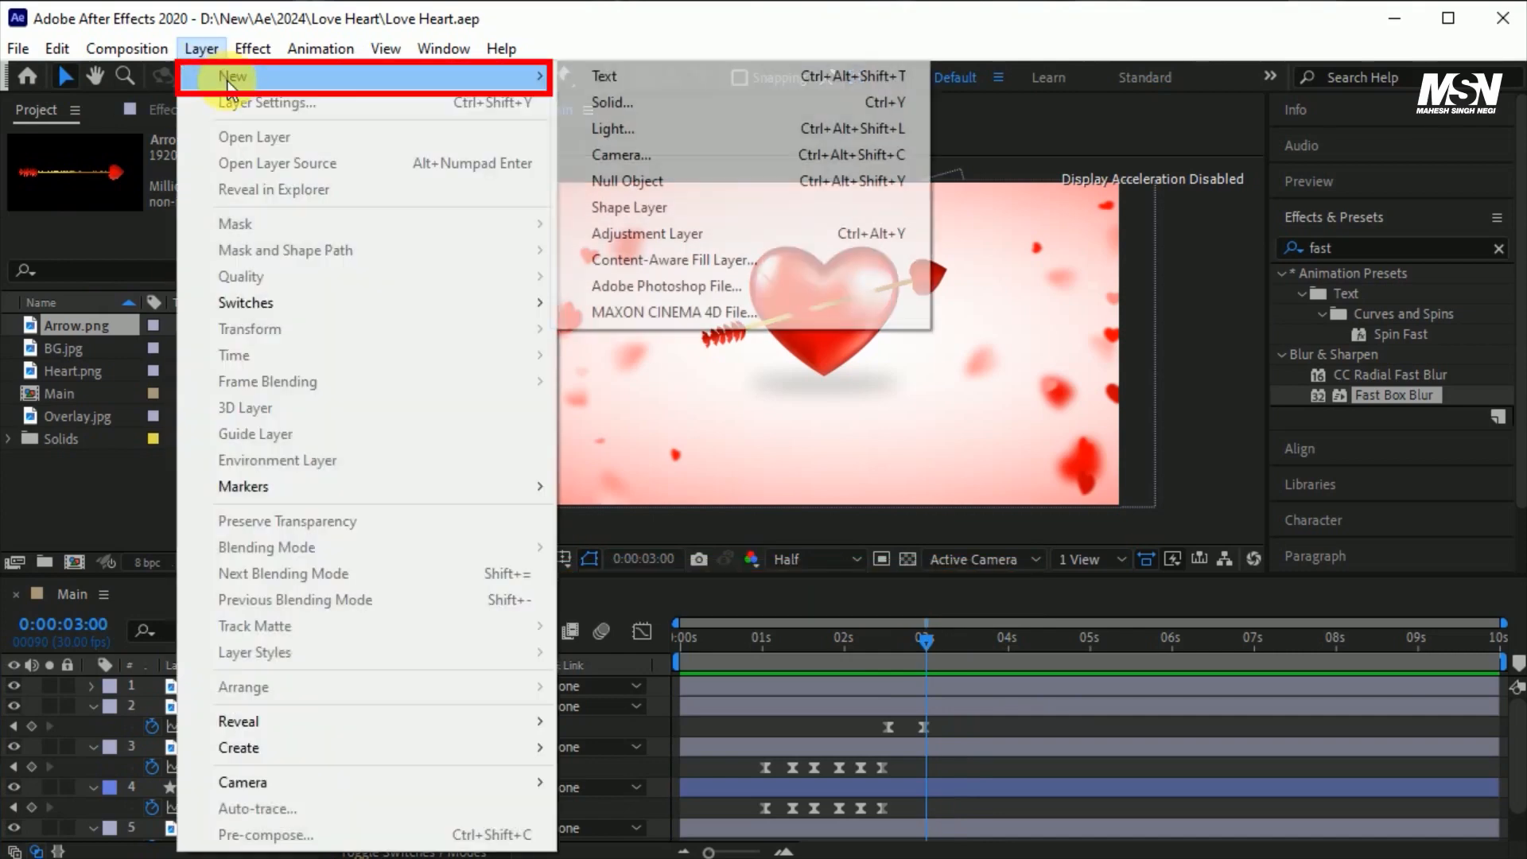
{"action": "left_click", "coordinate": [730, 233]}
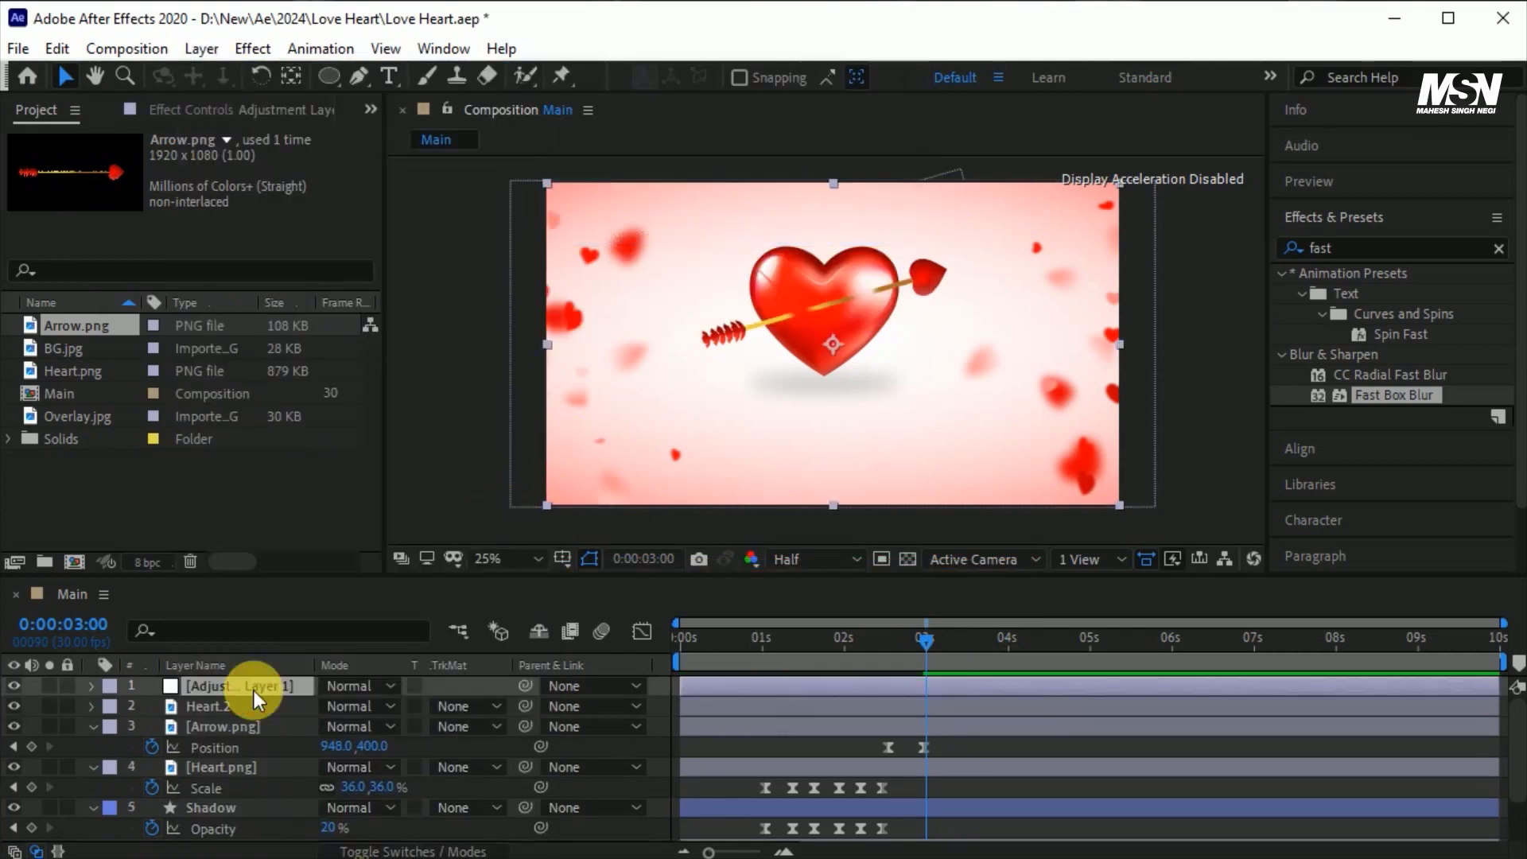
{"action": "key", "text": "Return"}
{"action": "type", "text": "Blo"}
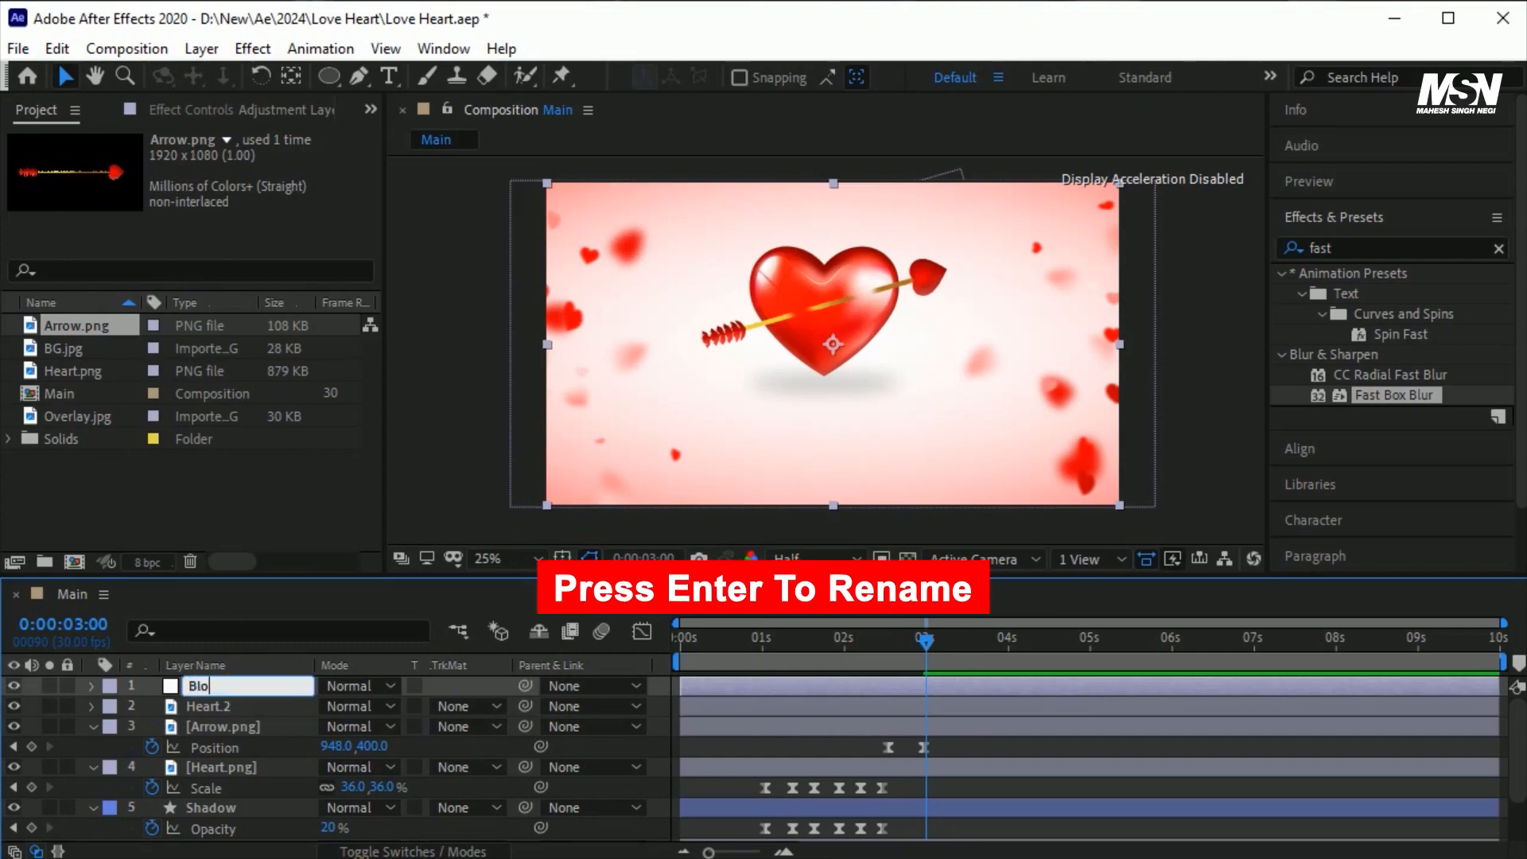
{"action": "type", "text": "od Drop"}
{"action": "key", "text": "Return"}
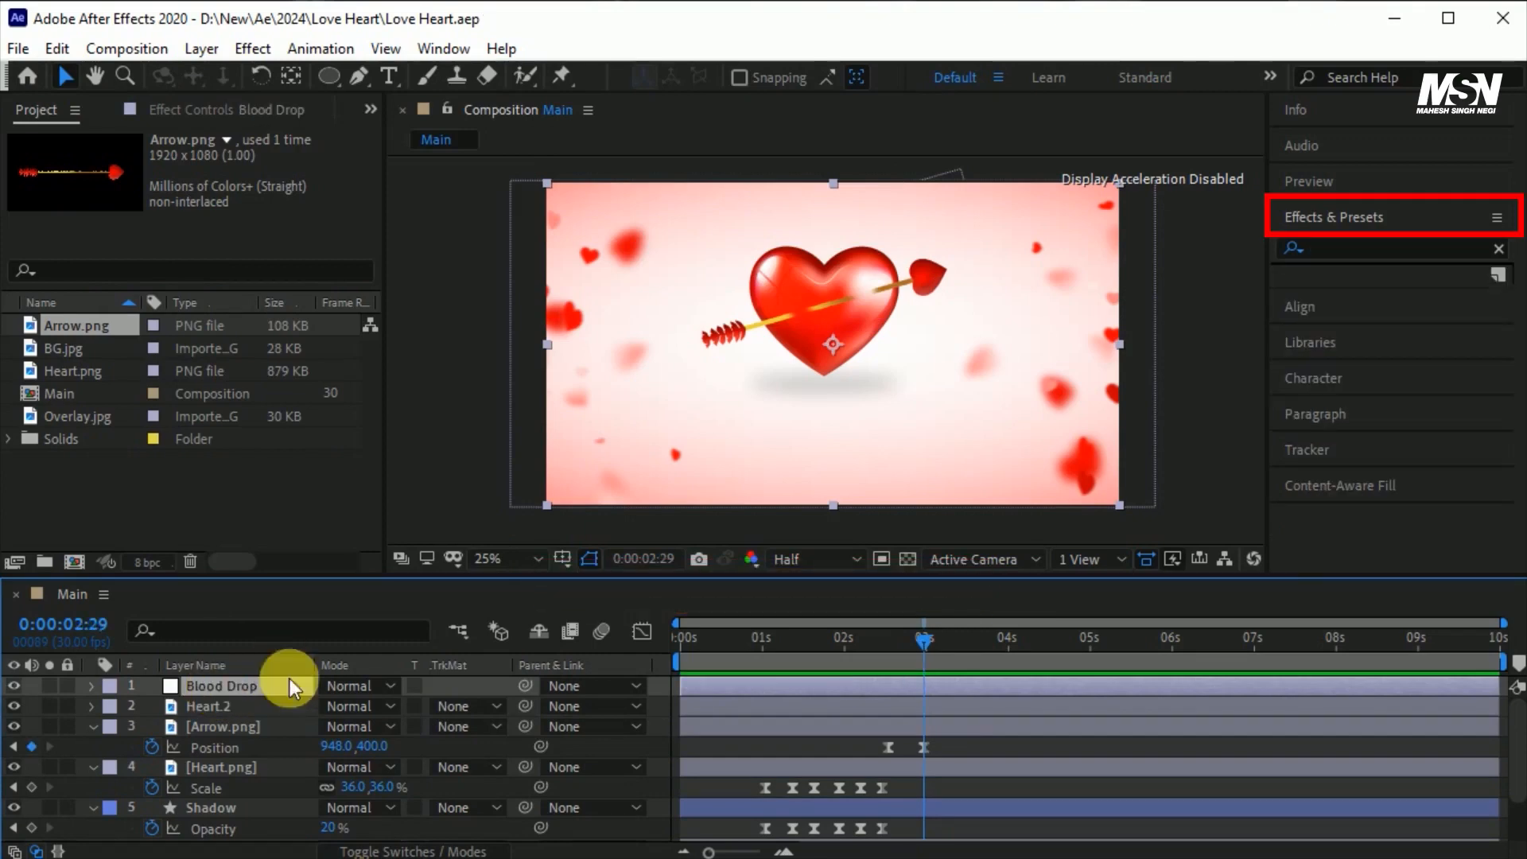
Step: Search the effects for CC Smear and apply it to the Blood Drop layer
{"action": "left_click", "coordinate": [1292, 248]}
{"action": "type", "text": "cc"}
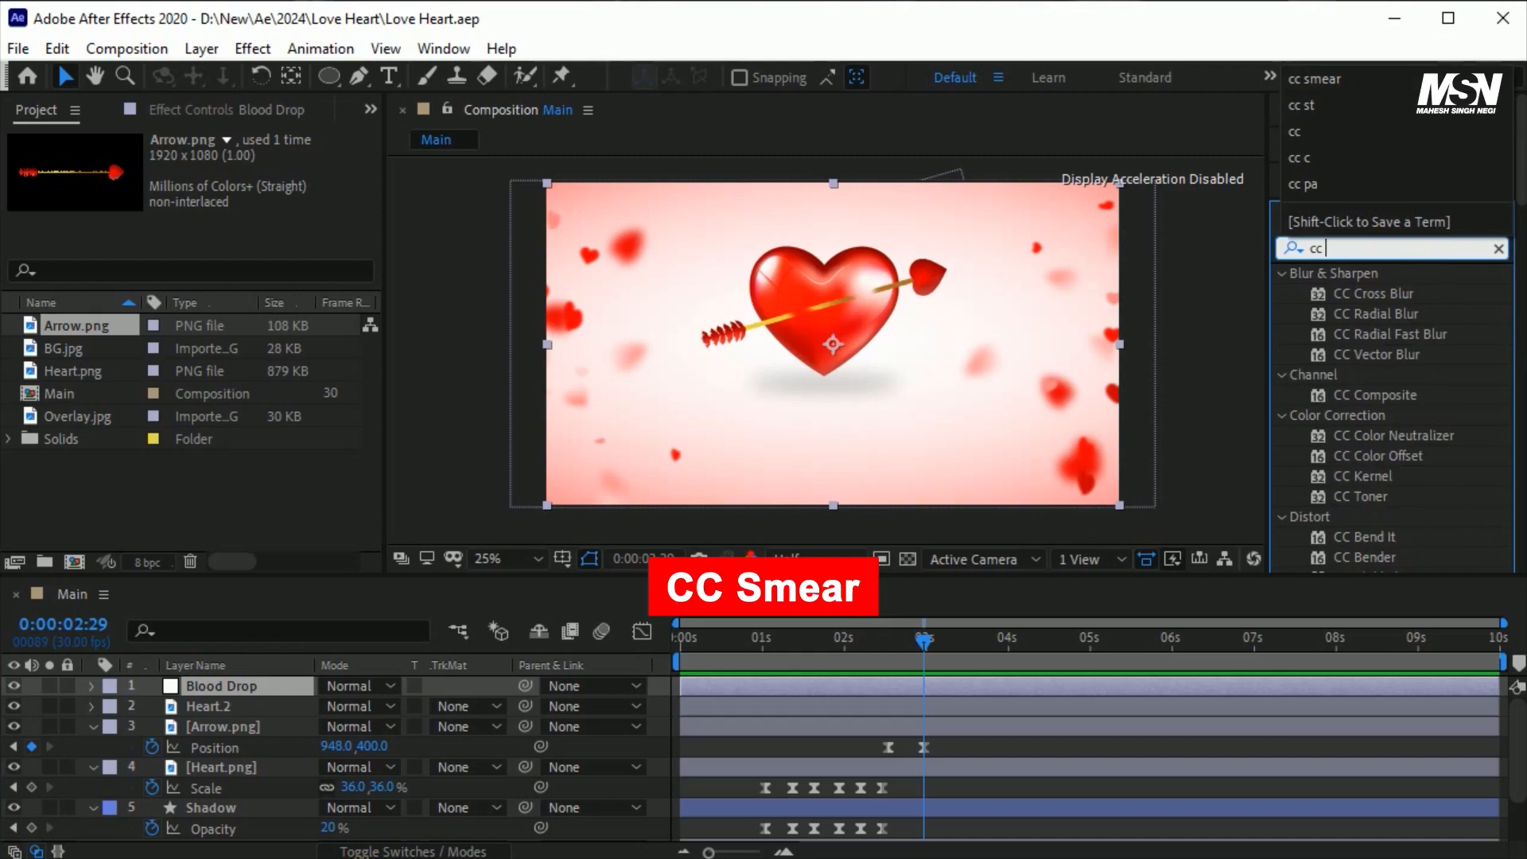
{"action": "type", "text": " sm"}
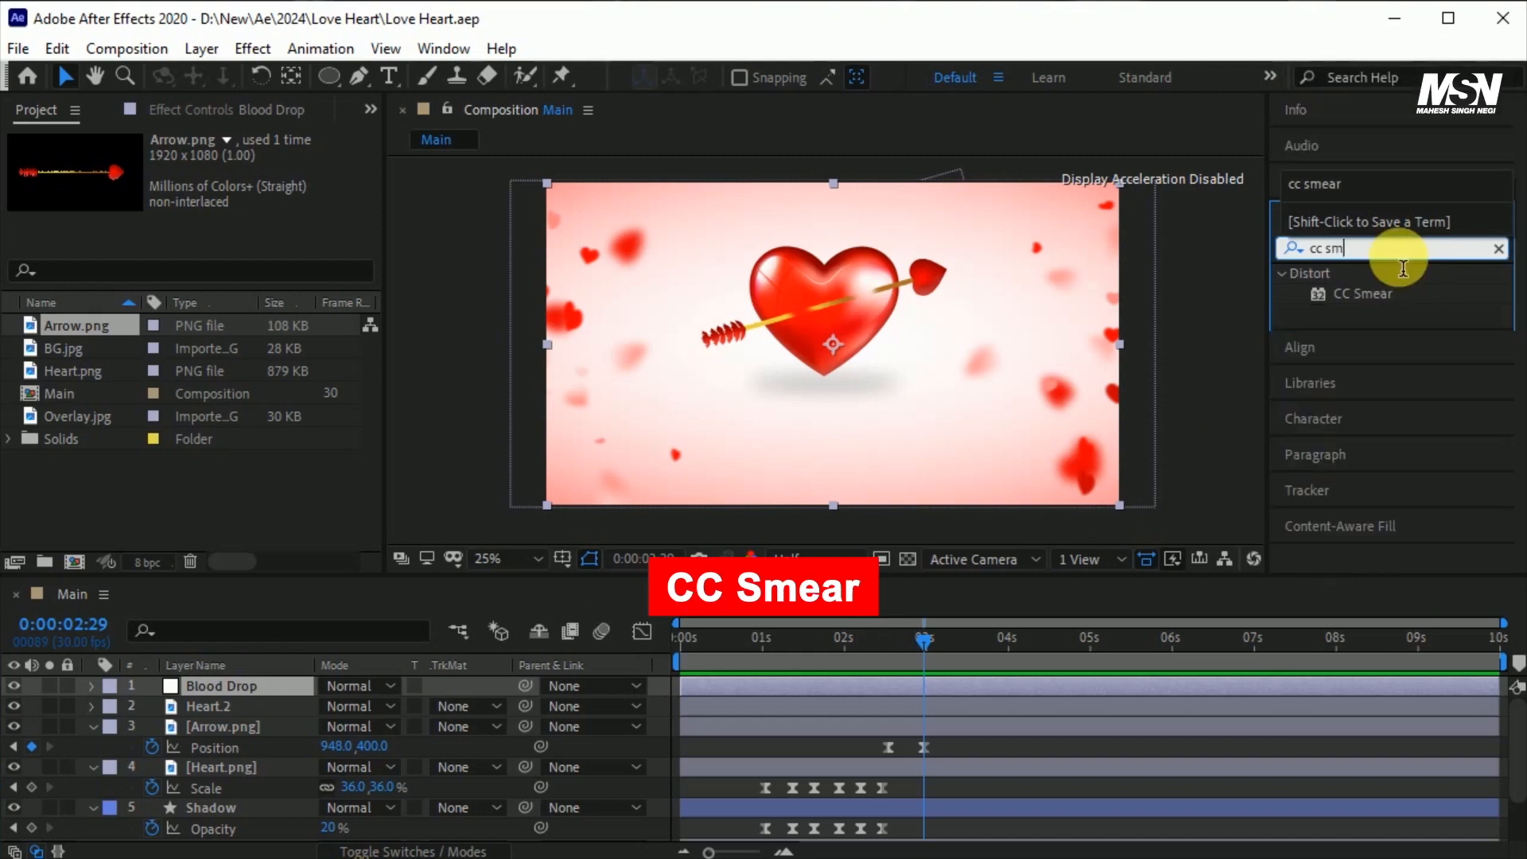
{"action": "left_click", "coordinate": [1363, 294]}
{"action": "mouse_move", "coordinate": [1367, 298]}
{"action": "left_mouse_down"}
{"action": "mouse_move", "coordinate": [326, 700]}
{"action": "mouse_move", "coordinate": [270, 689]}
{"action": "left_mouse_up"}
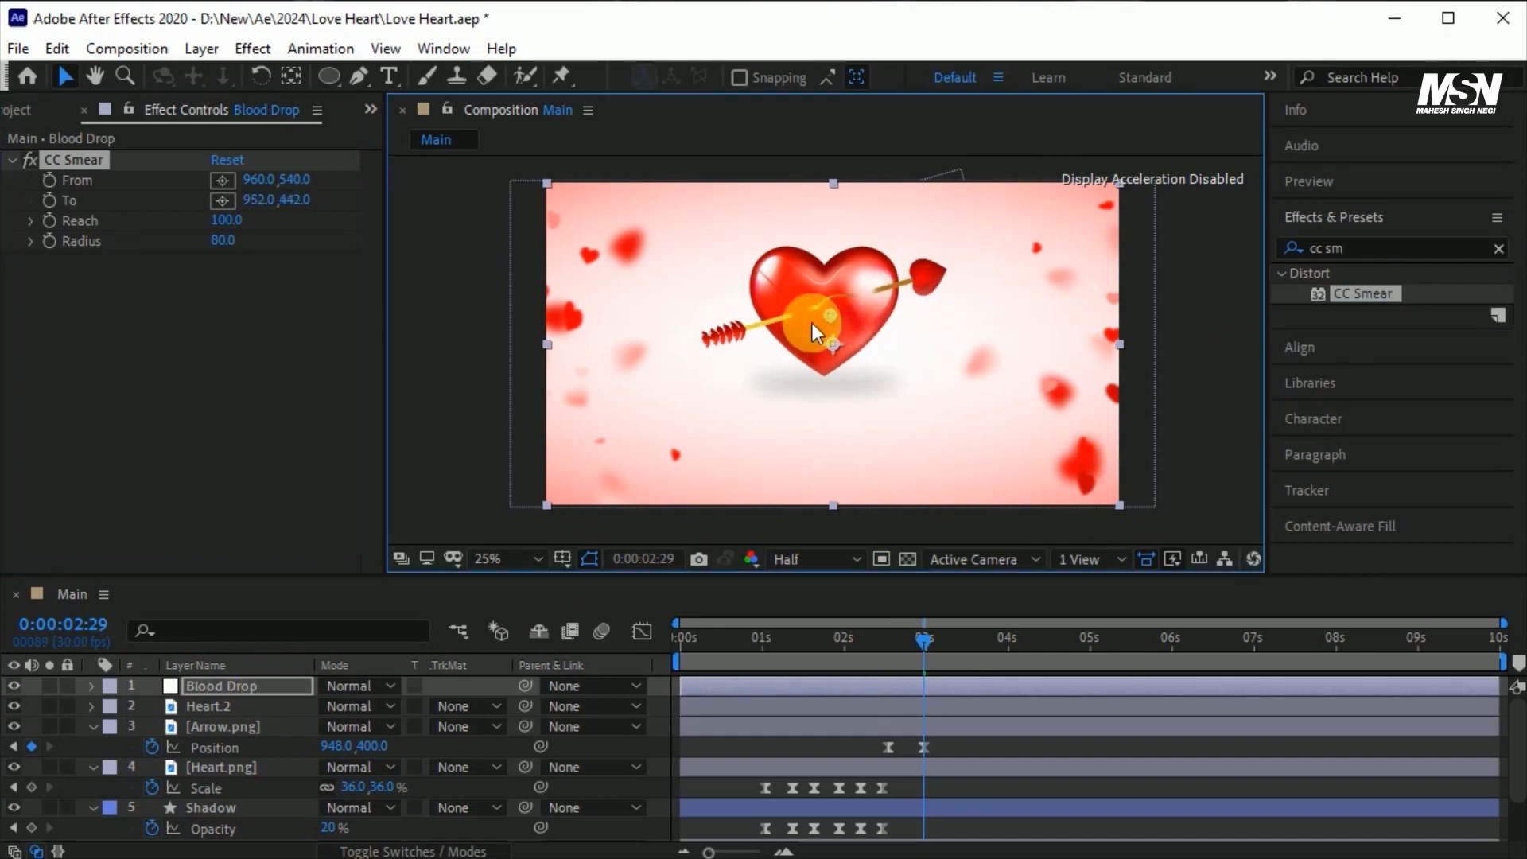
Step: Place CC Smear's From point at 854,446 on the arrow shaft, its To point just below, and set Radius to 24
{"action": "scroll", "coordinate": [813, 323], "scroll_direction": "up", "scroll_amount": 1}
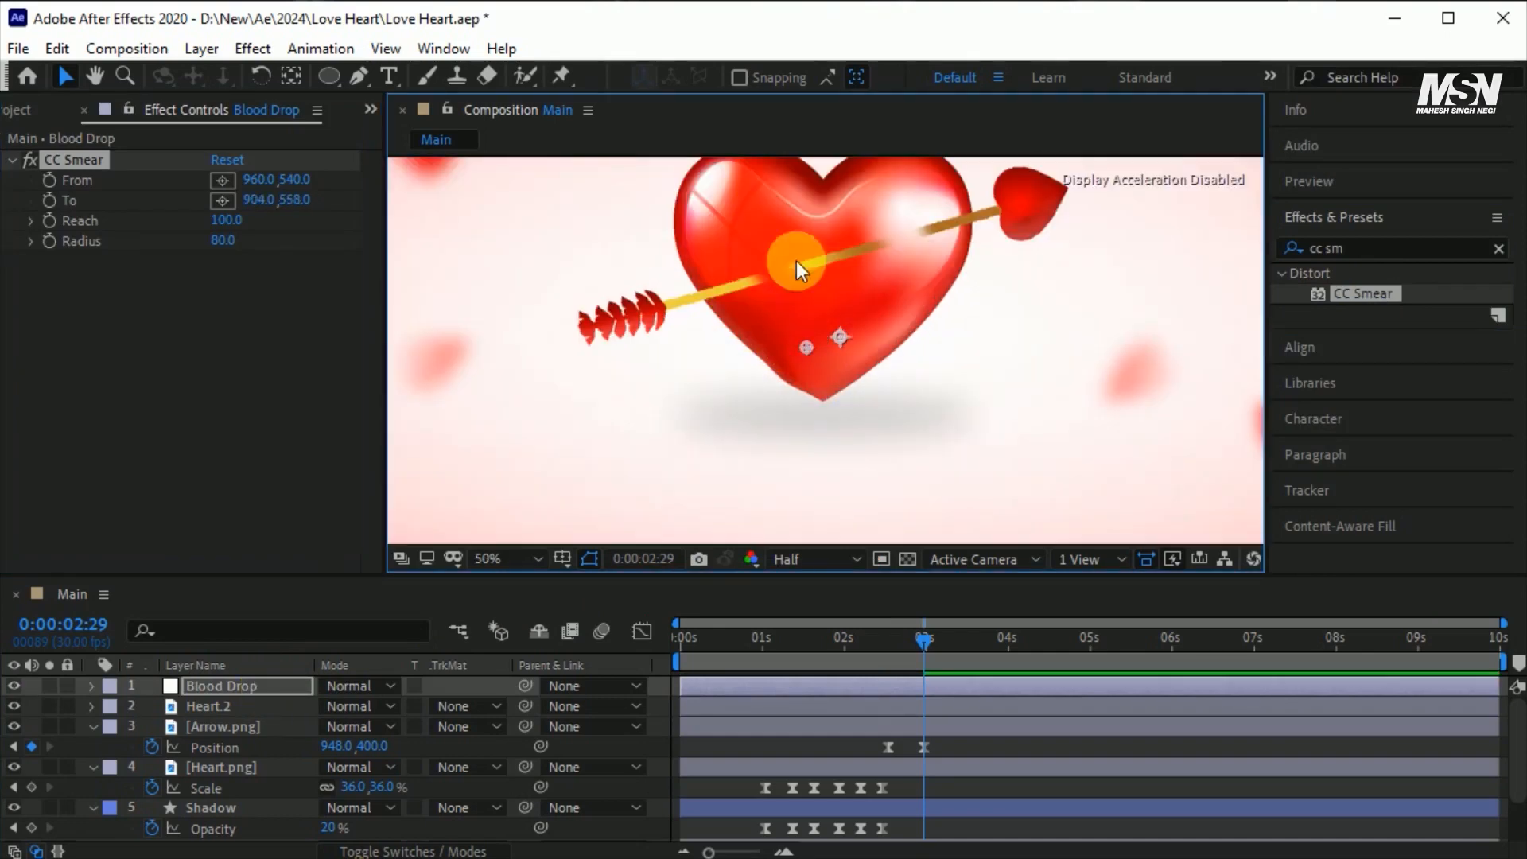
{"action": "left_click_drag", "start_coordinate": [781, 342], "coordinate": [770, 338]}
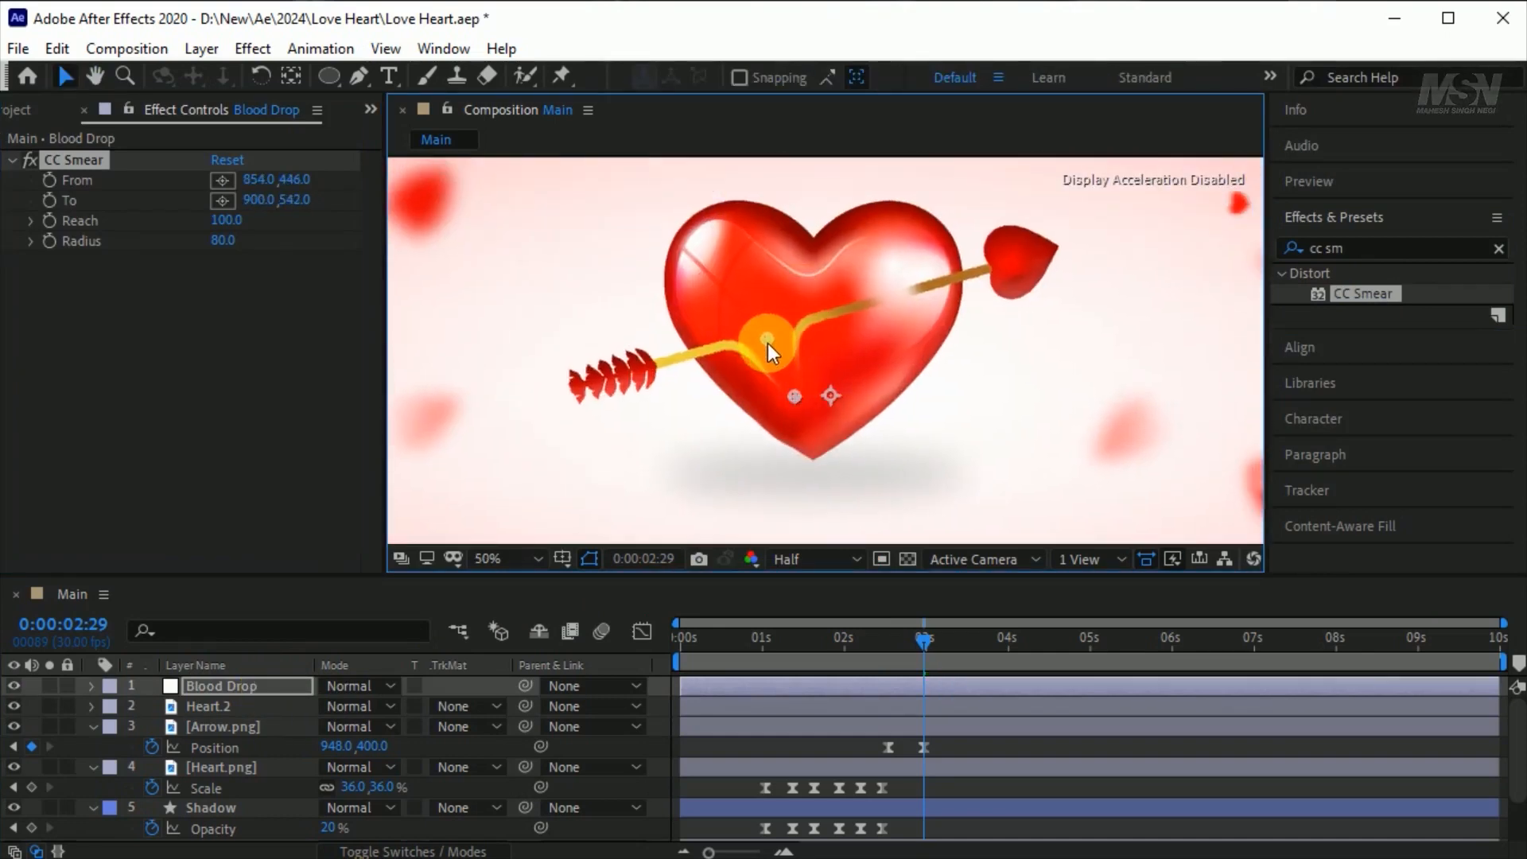
{"action": "left_click_drag", "start_coordinate": [224, 240], "coordinate": [182, 259]}
{"action": "mouse_move", "coordinate": [795, 396]}
{"action": "left_mouse_down"}
{"action": "mouse_move", "coordinate": [760, 360]}
{"action": "mouse_move", "coordinate": [769, 347]}
{"action": "left_mouse_up"}
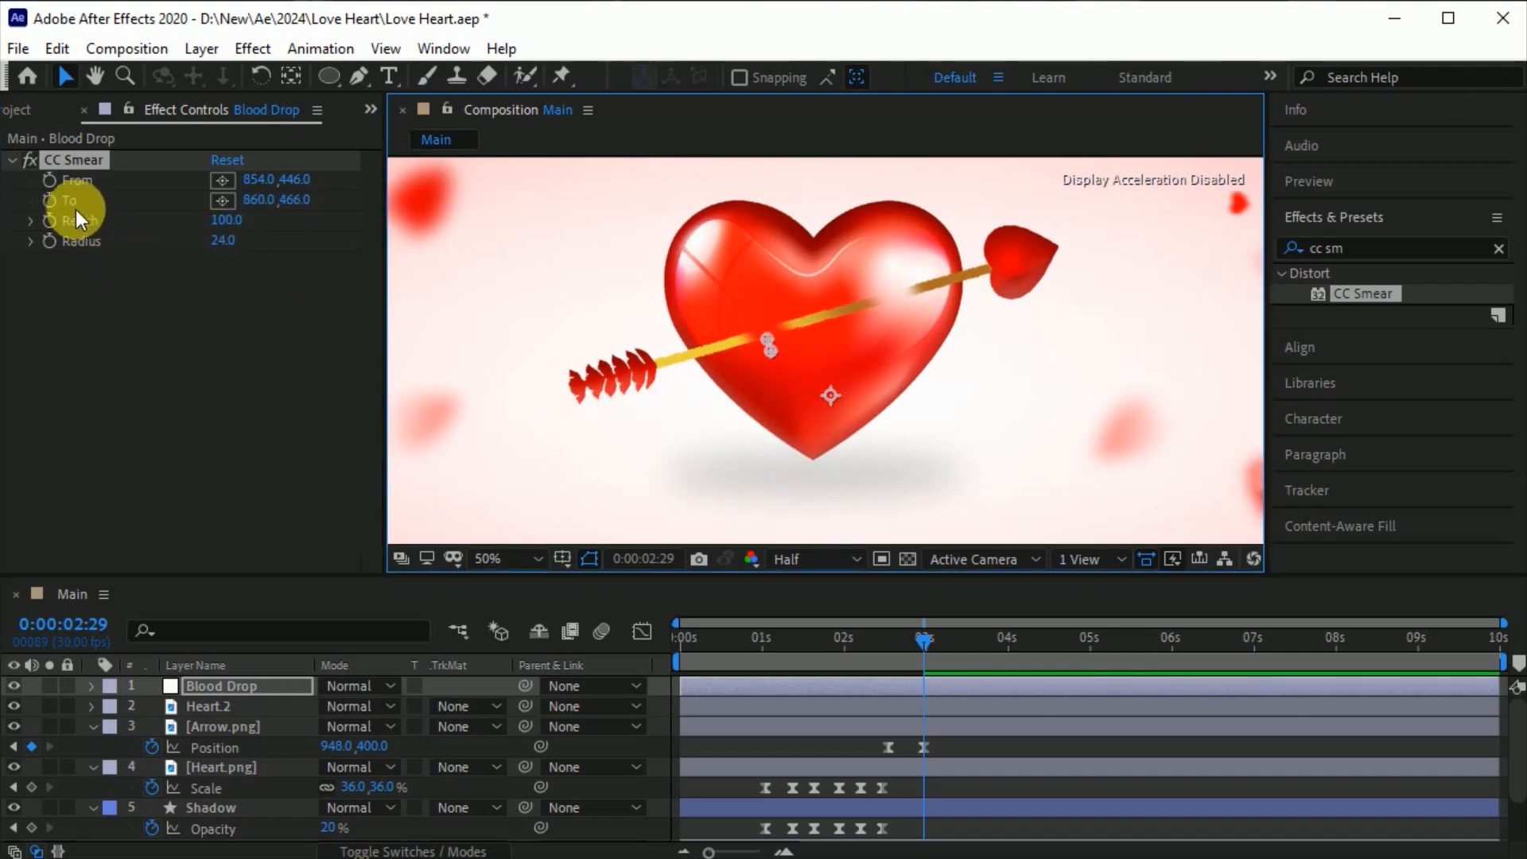
Step: Keyframe CC Smear's To point at 0:00:02:29, lower it to 864,788 at 0:00:03:29, and set Radius to 31
{"action": "left_click", "coordinate": [50, 202]}
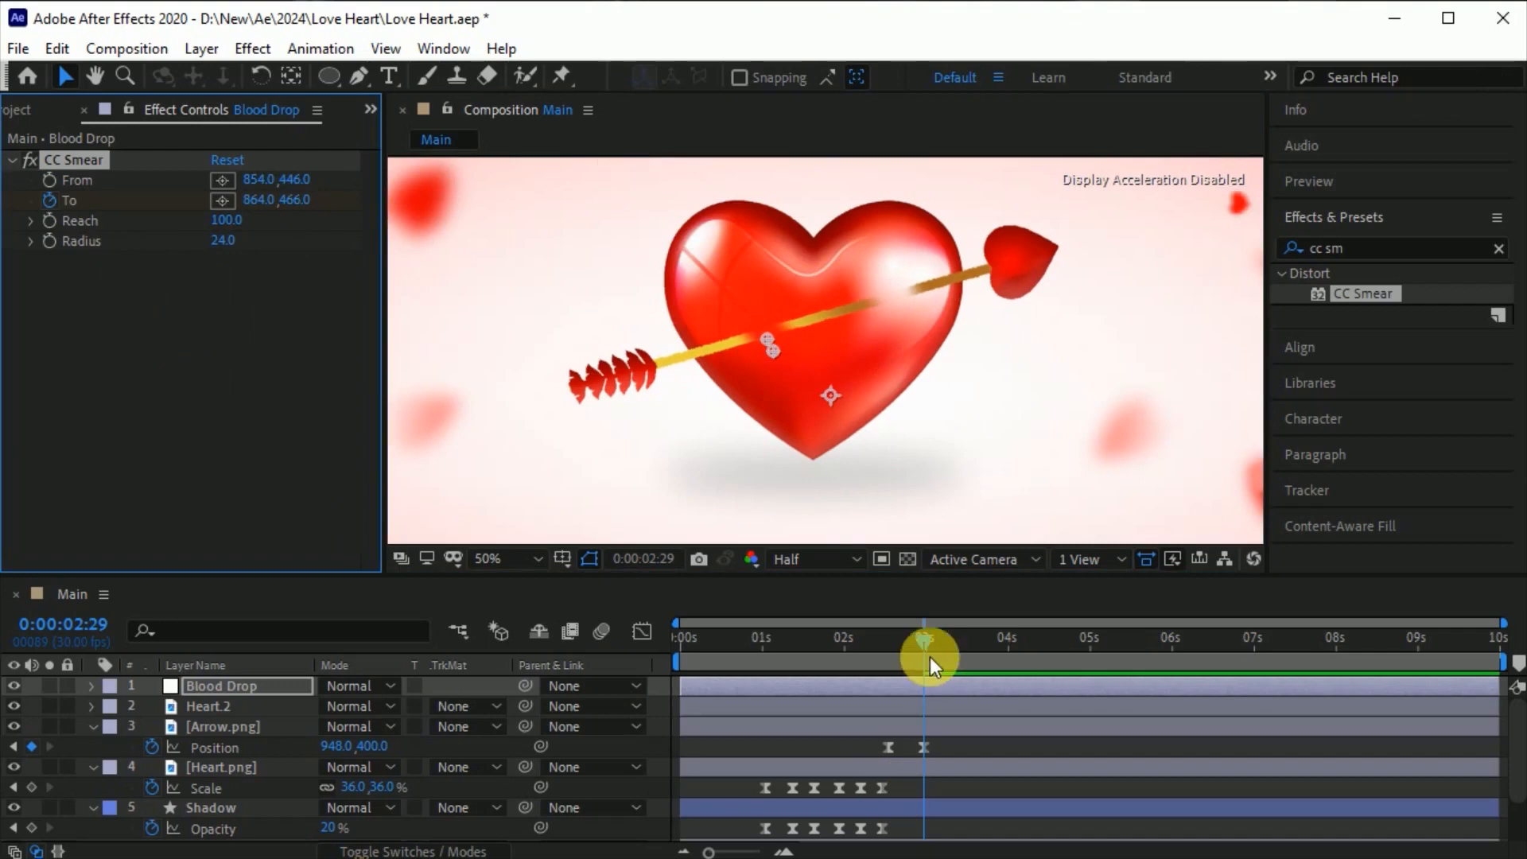
{"action": "left_click", "coordinate": [956, 643]}
{"action": "left_click_drag", "start_coordinate": [977, 648], "coordinate": [1005, 655]}
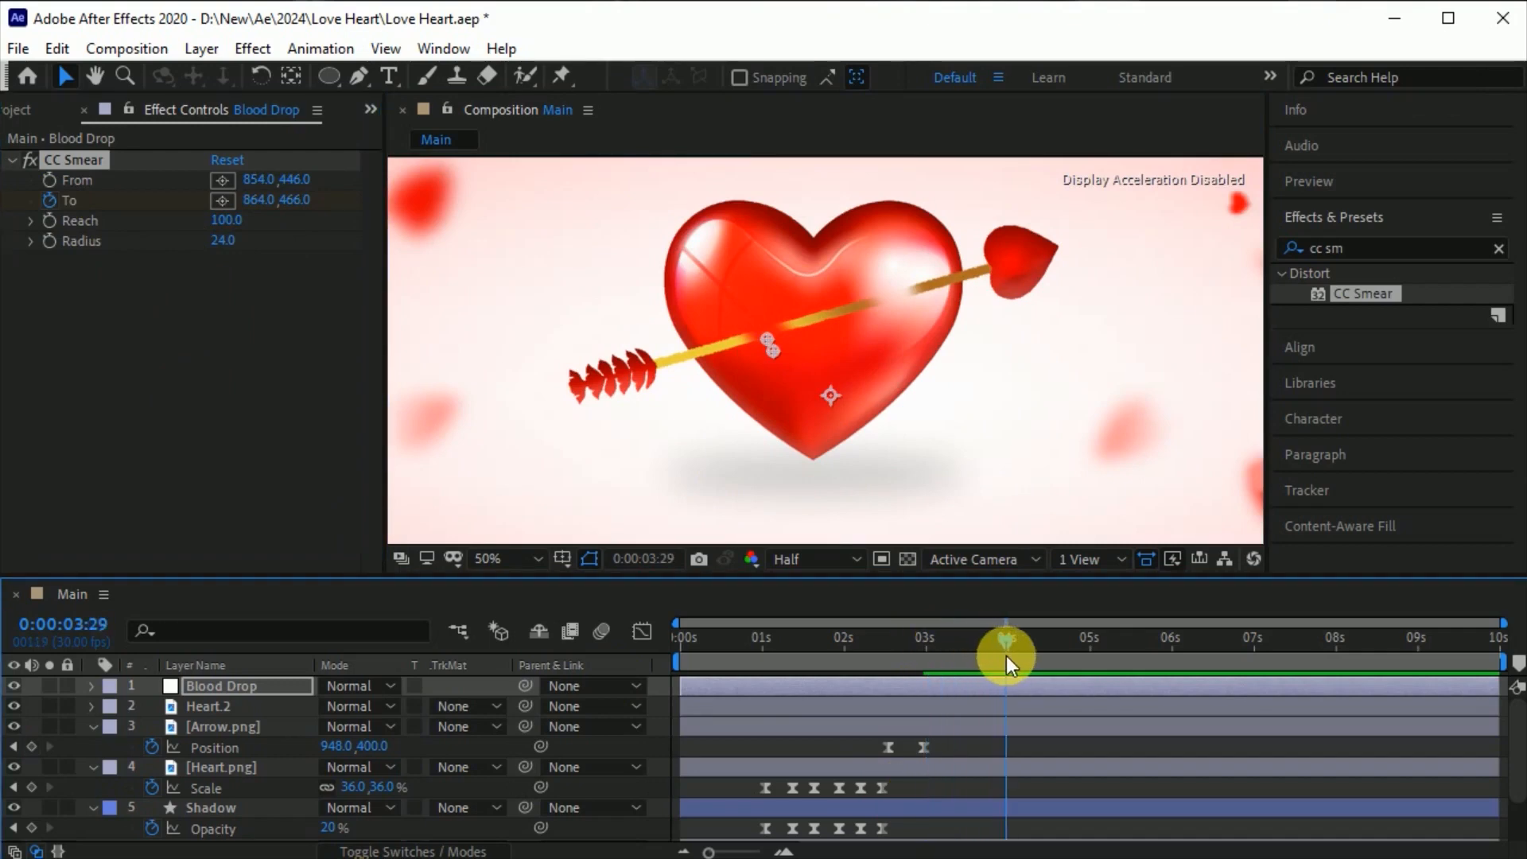
{"action": "left_click_drag", "start_coordinate": [773, 354], "coordinate": [771, 481]}
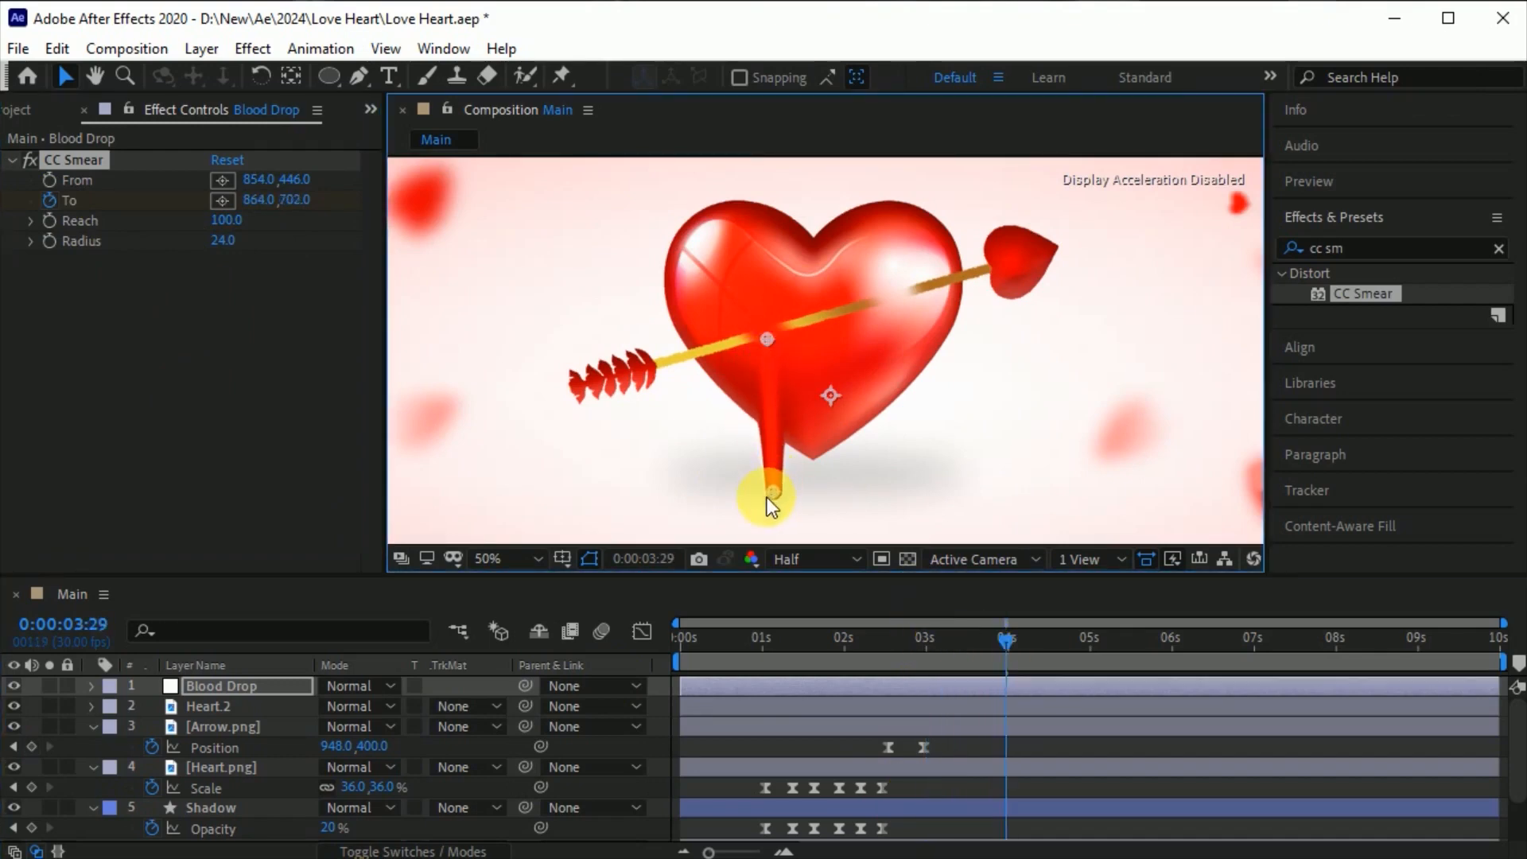
{"action": "scroll", "coordinate": [820, 321], "scroll_direction": "down", "scroll_amount": 2}
{"action": "left_click_drag", "start_coordinate": [799, 423], "coordinate": [800, 448]}
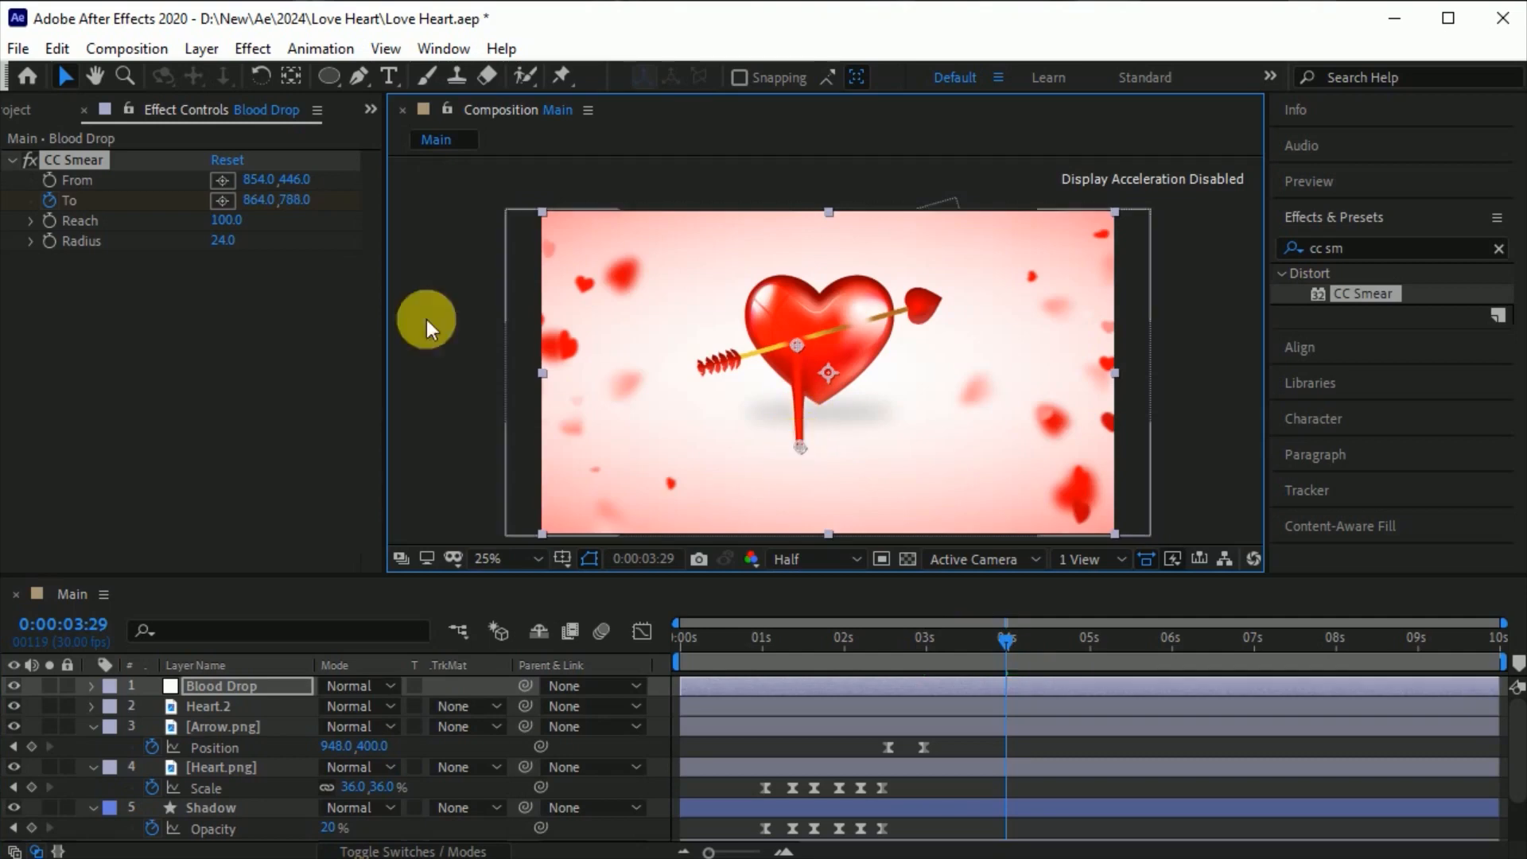
{"action": "left_click_drag", "start_coordinate": [223, 240], "coordinate": [229, 239]}
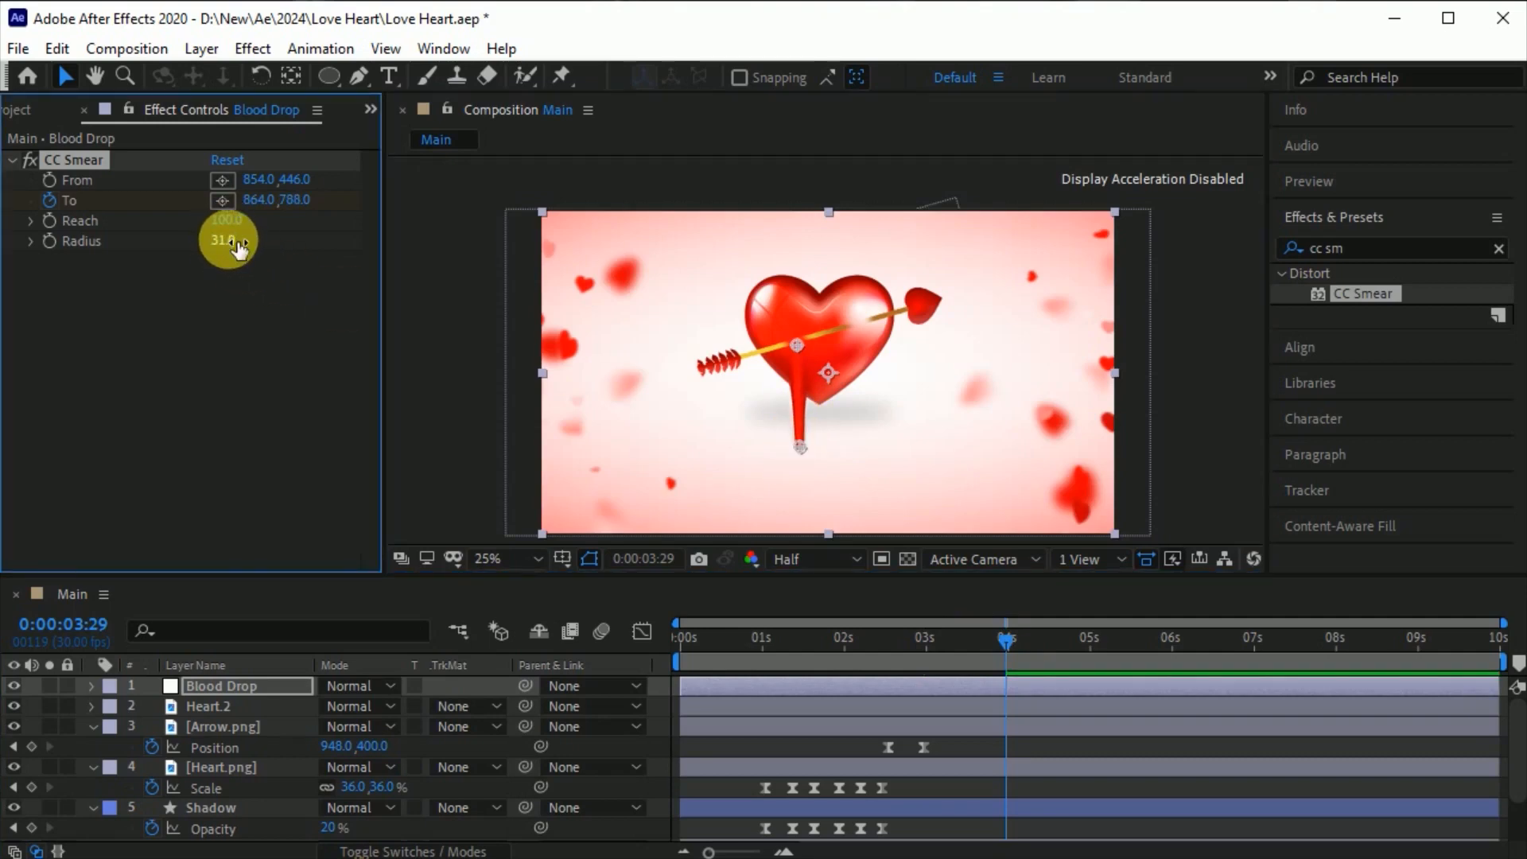
{"action": "key", "text": "u"}
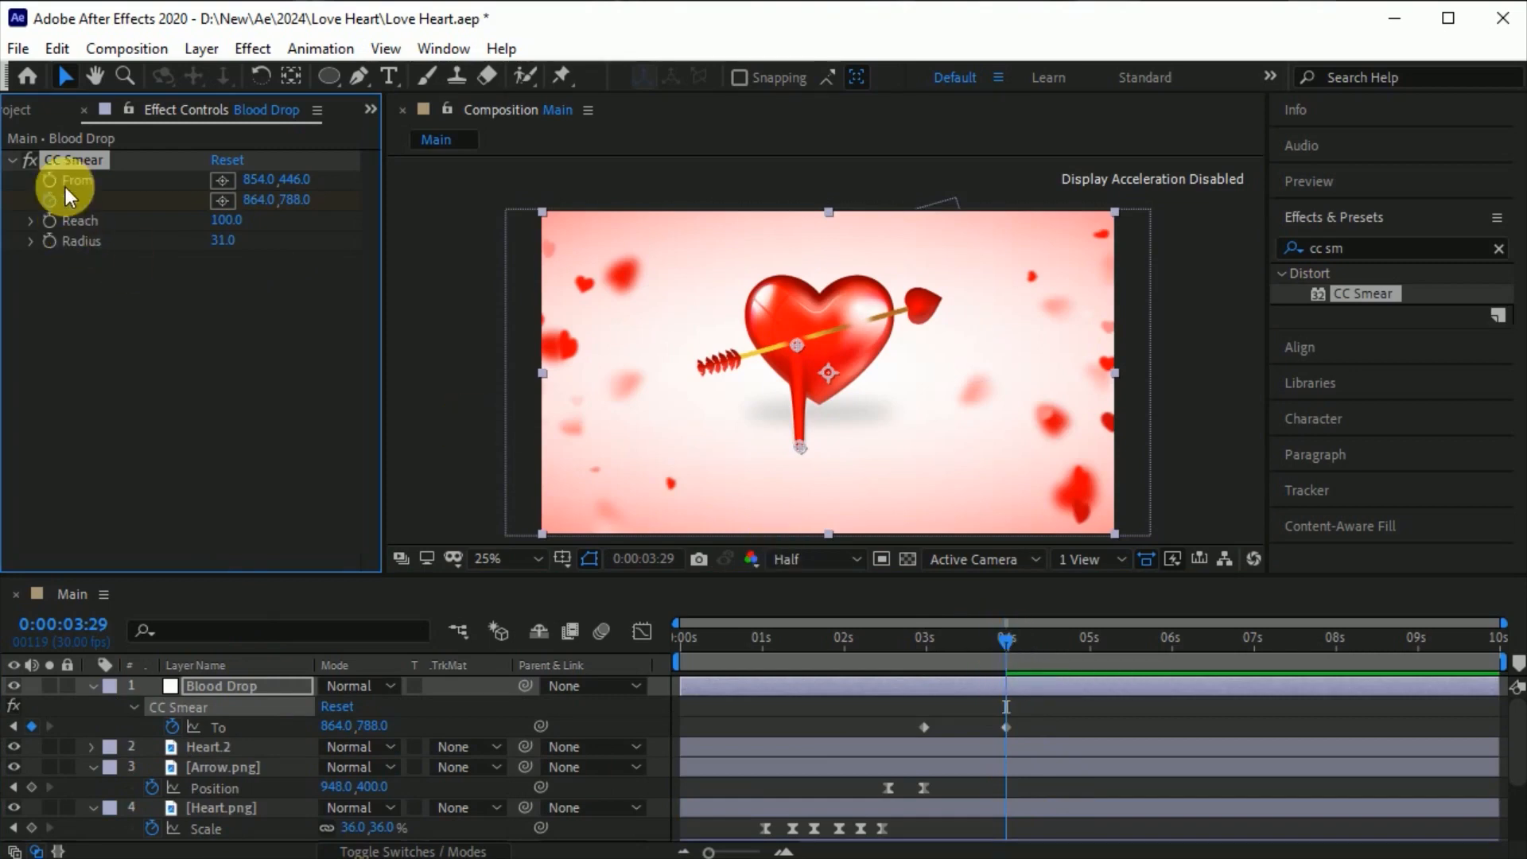
Step: Duplicate CC Smear, clear the copy's To keyframes, and place its From point at 1070,380 and To point at 1076.2,400.3 near the arrow's head
{"action": "left_click", "coordinate": [70, 163]}
{"action": "key", "text": "ctrl+d"}
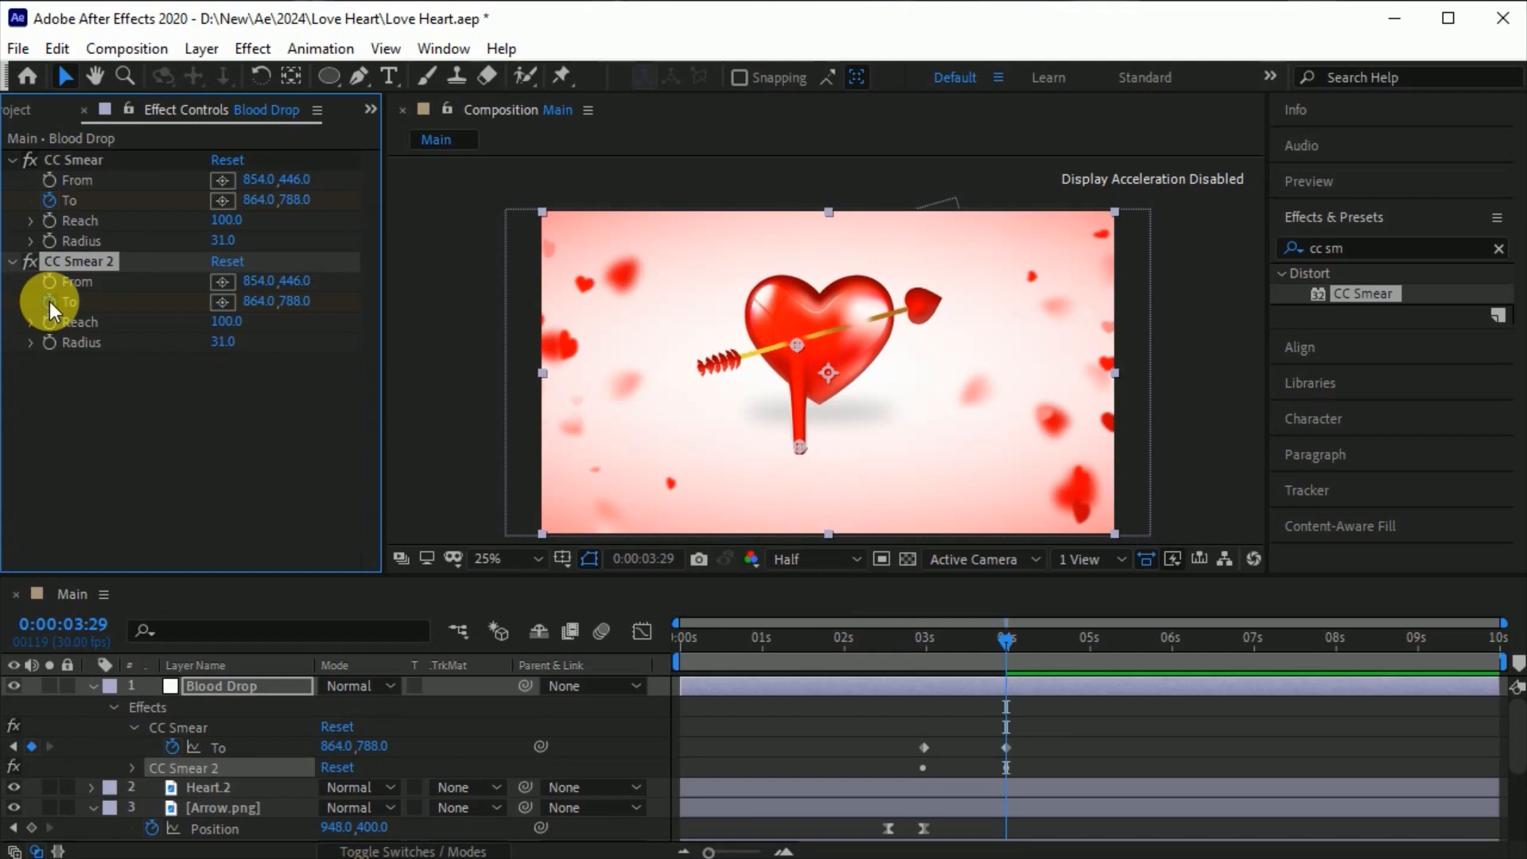
{"action": "left_click_drag", "start_coordinate": [998, 638], "coordinate": [938, 650]}
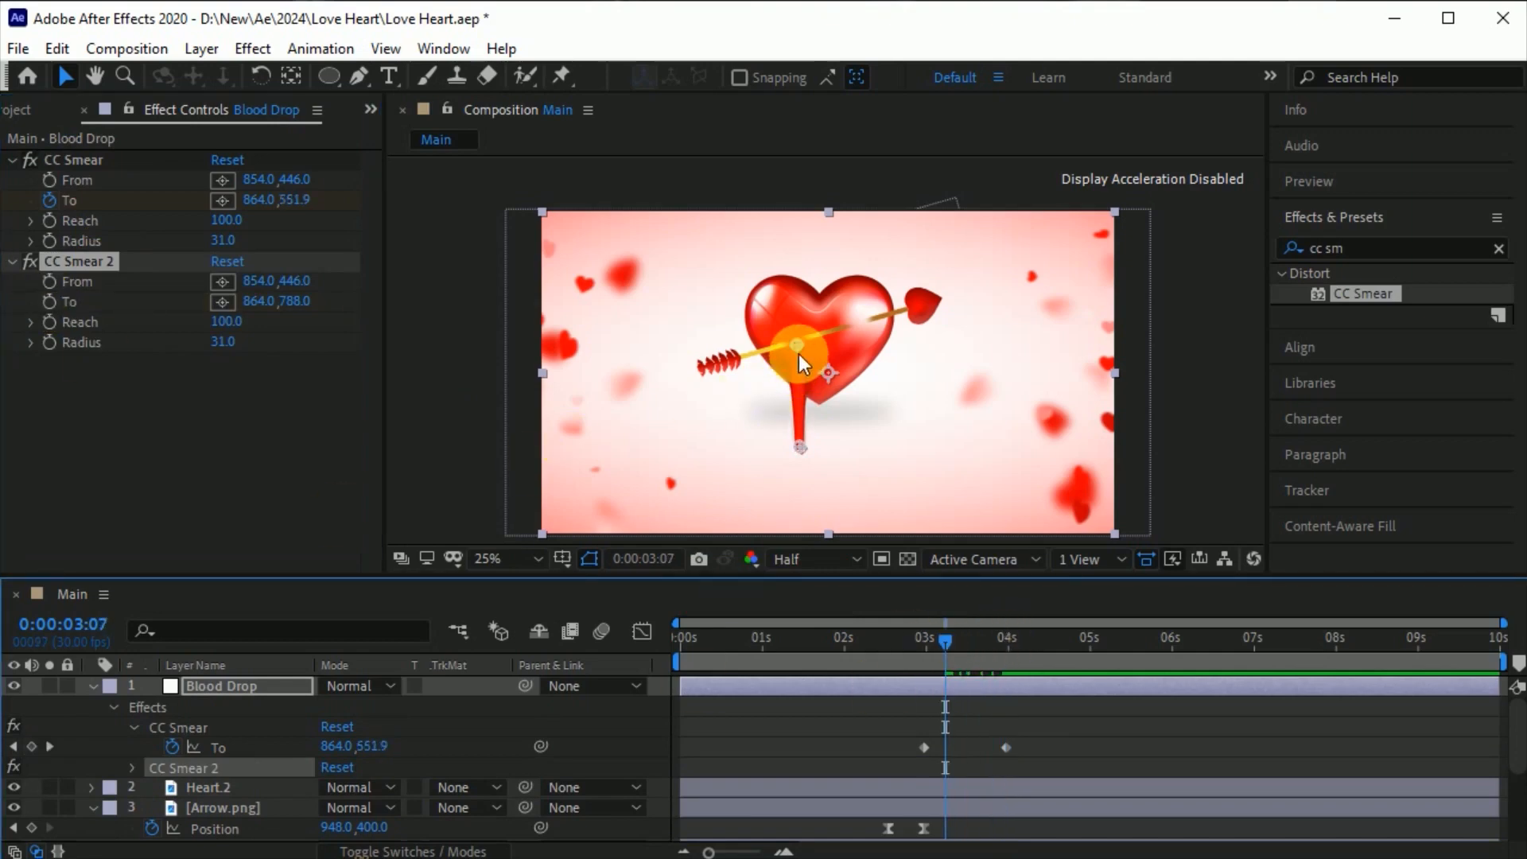
{"action": "left_click_drag", "start_coordinate": [796, 346], "coordinate": [861, 328]}
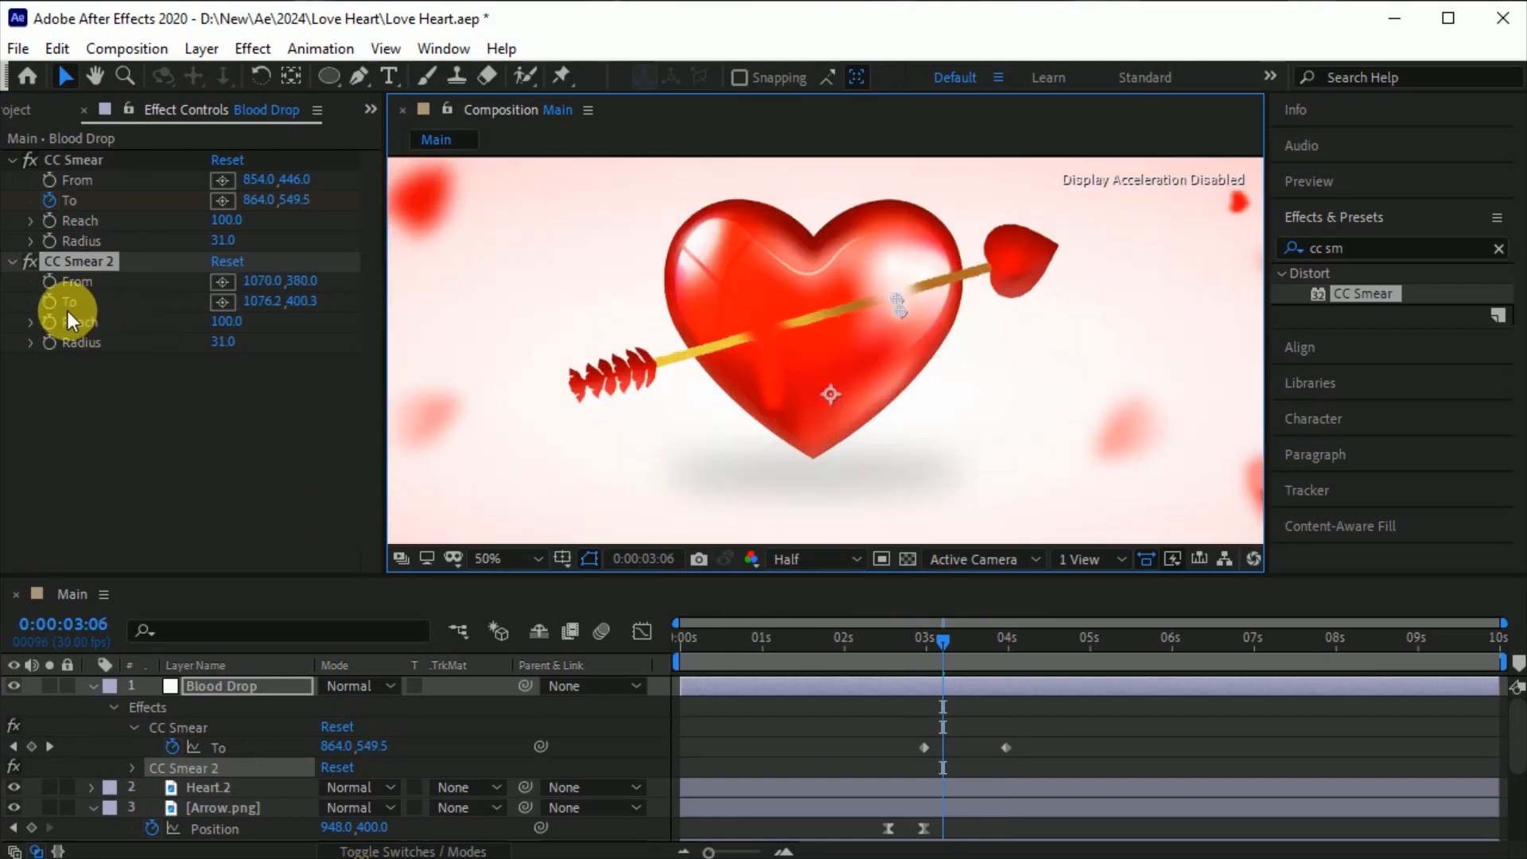
Step: Animate CC Smear 2's To point from 0:00:03:06 down to 1076.2,714.3 at 0:00:04:05
{"action": "left_click_drag", "start_coordinate": [944, 641], "coordinate": [1022, 648]}
{"action": "left_click_drag", "start_coordinate": [900, 319], "coordinate": [900, 502]}
{"action": "left_click_drag", "start_coordinate": [857, 390], "coordinate": [849, 332]}
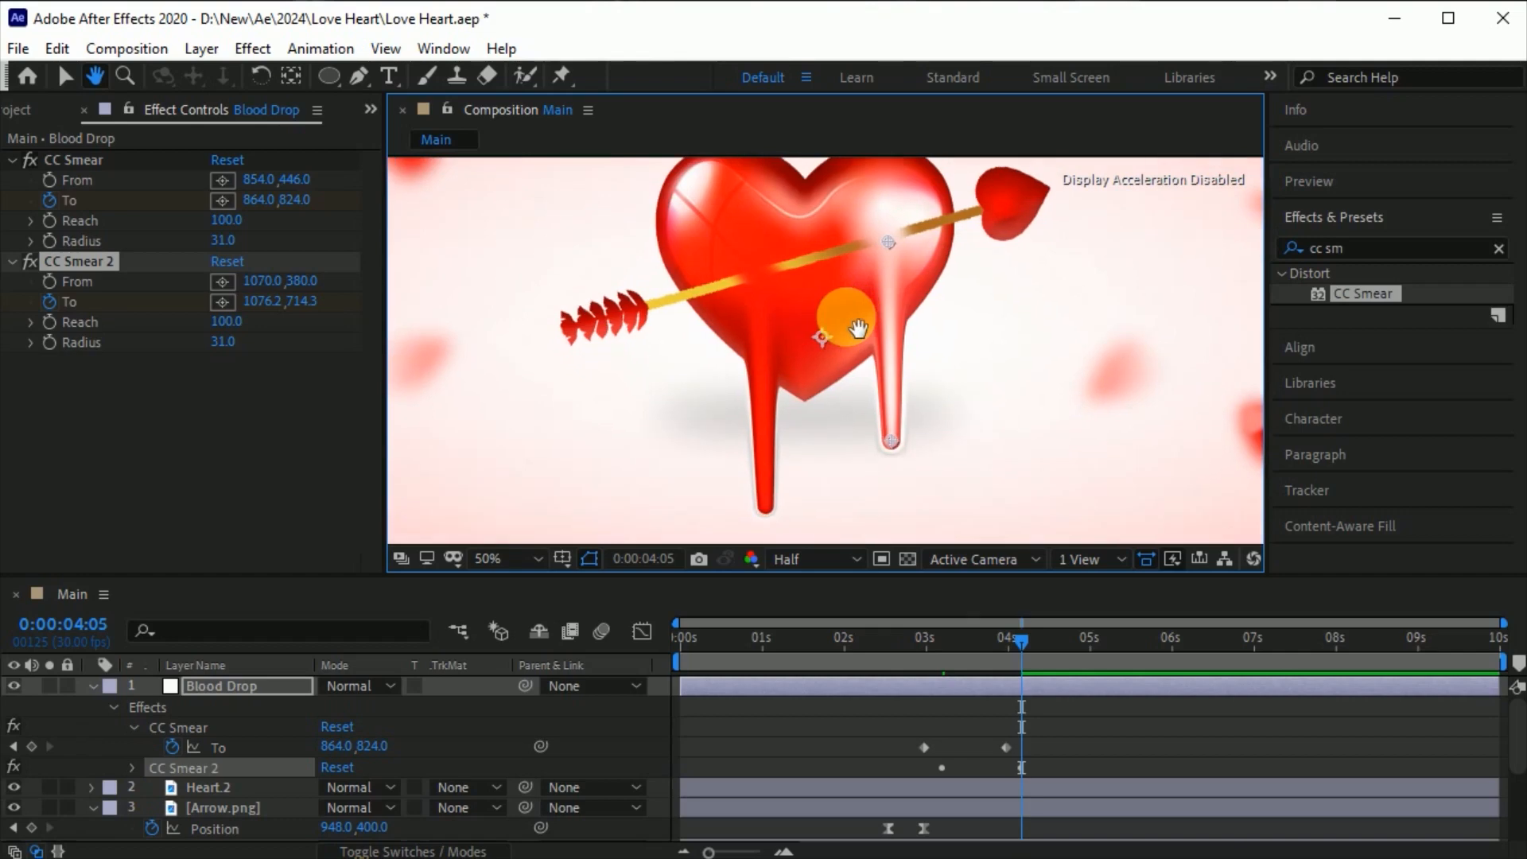
Step: Apply Easy Ease to the To keyframes of both CC Smear effects and preview the drips from 0:00:02:25
{"action": "mouse_move", "coordinate": [1019, 645]}
{"action": "left_mouse_down"}
{"action": "mouse_move", "coordinate": [929, 664]}
{"action": "mouse_move", "coordinate": [980, 700]}
{"action": "mouse_move", "coordinate": [917, 772]}
{"action": "left_mouse_up"}
{"action": "key", "text": "u"}
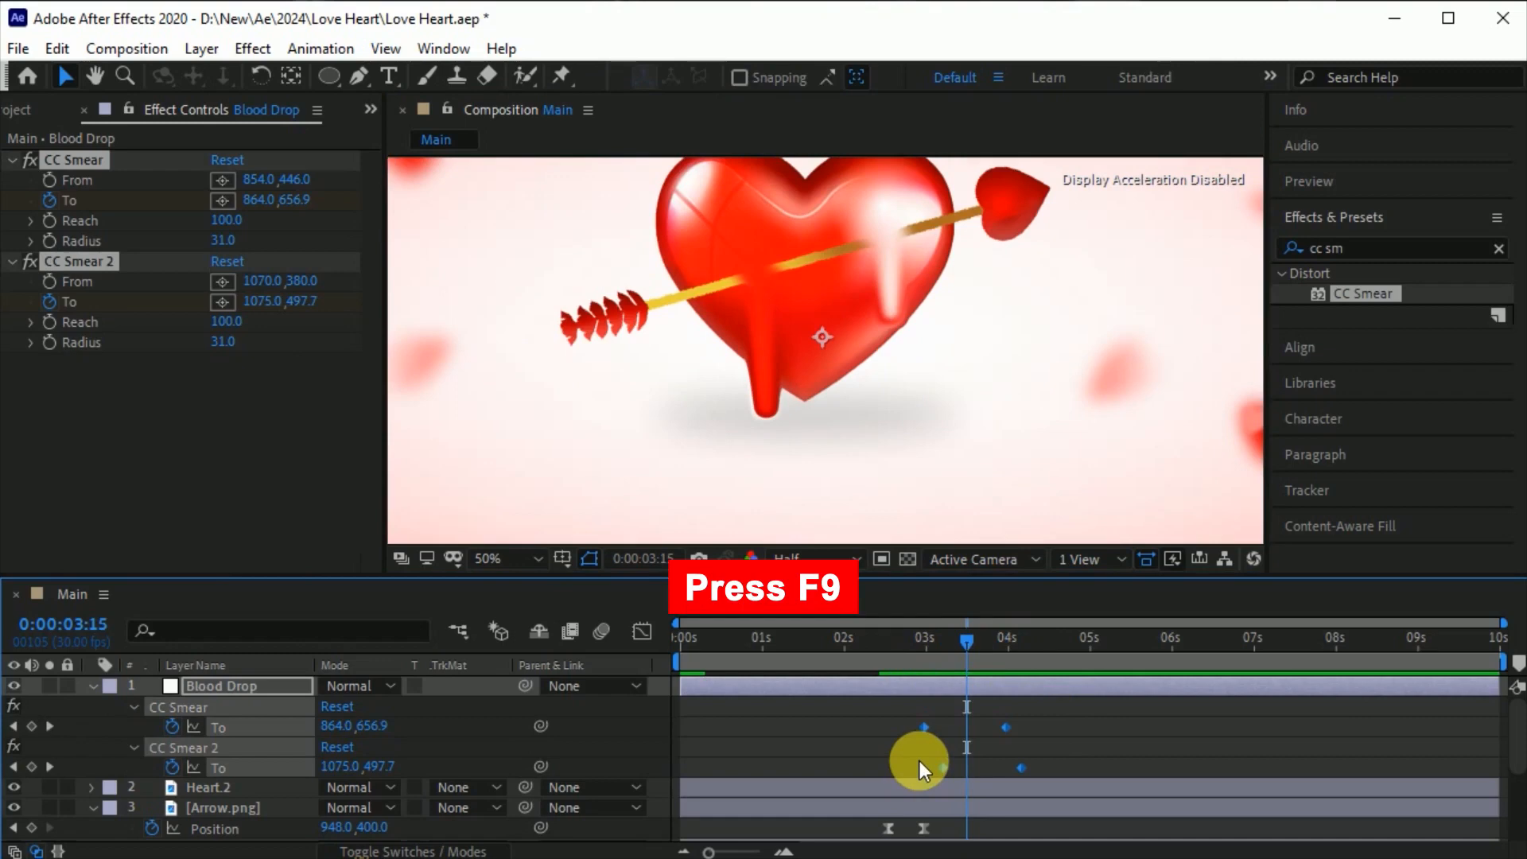
{"action": "key", "text": "F9"}
{"action": "left_click_drag", "start_coordinate": [986, 660], "coordinate": [913, 662]}
{"action": "left_click", "coordinate": [1153, 704]}
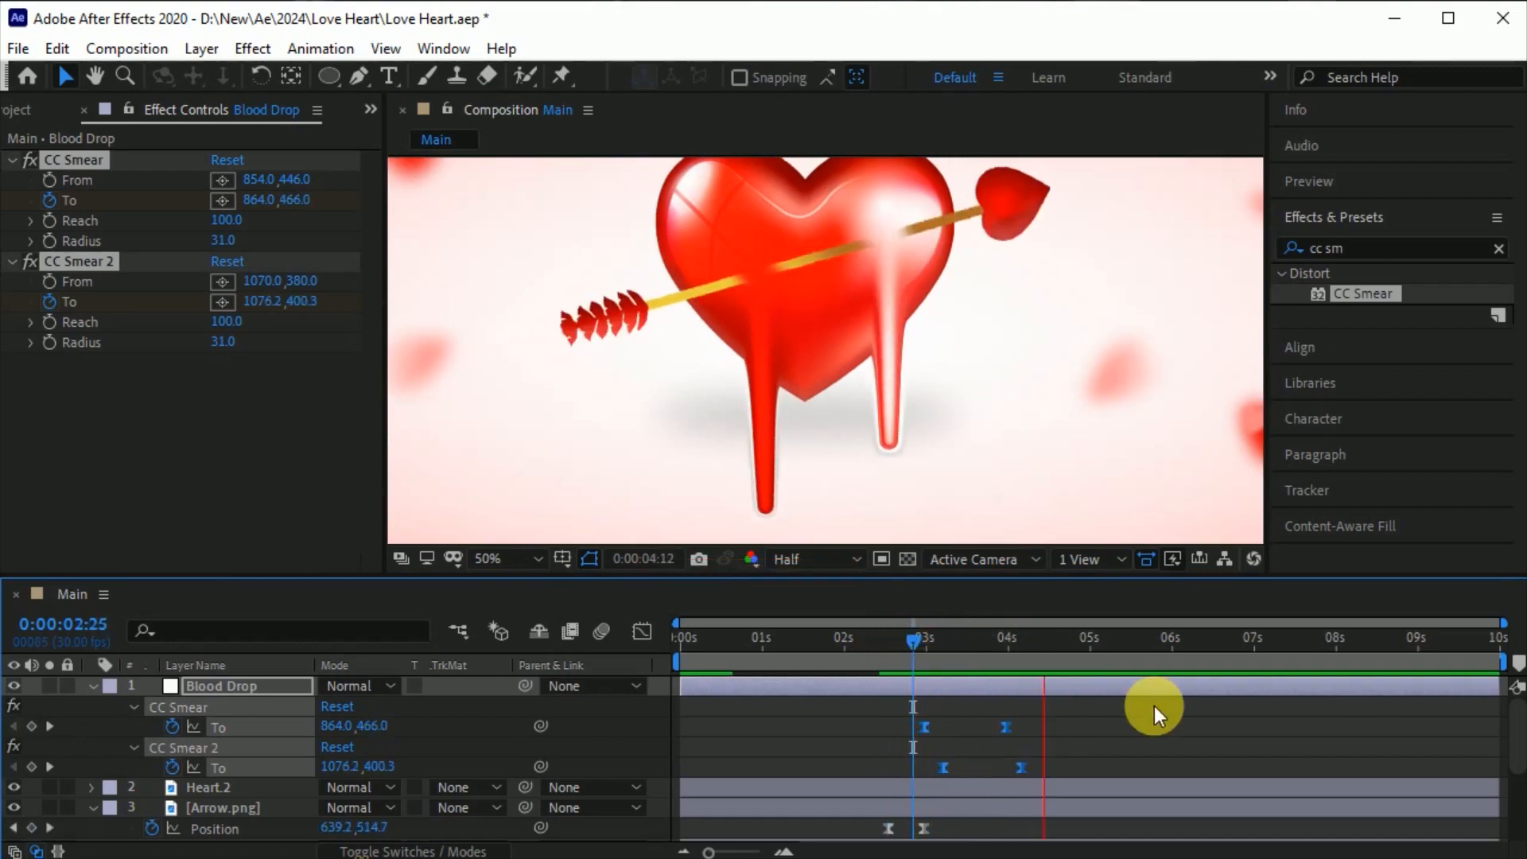
Step: Duplicate CC Smear 2, move the copy's From point to 792,500 and To point to 798.2,664.3, and set its Radius to 18
{"action": "left_click", "coordinate": [528, 560]}
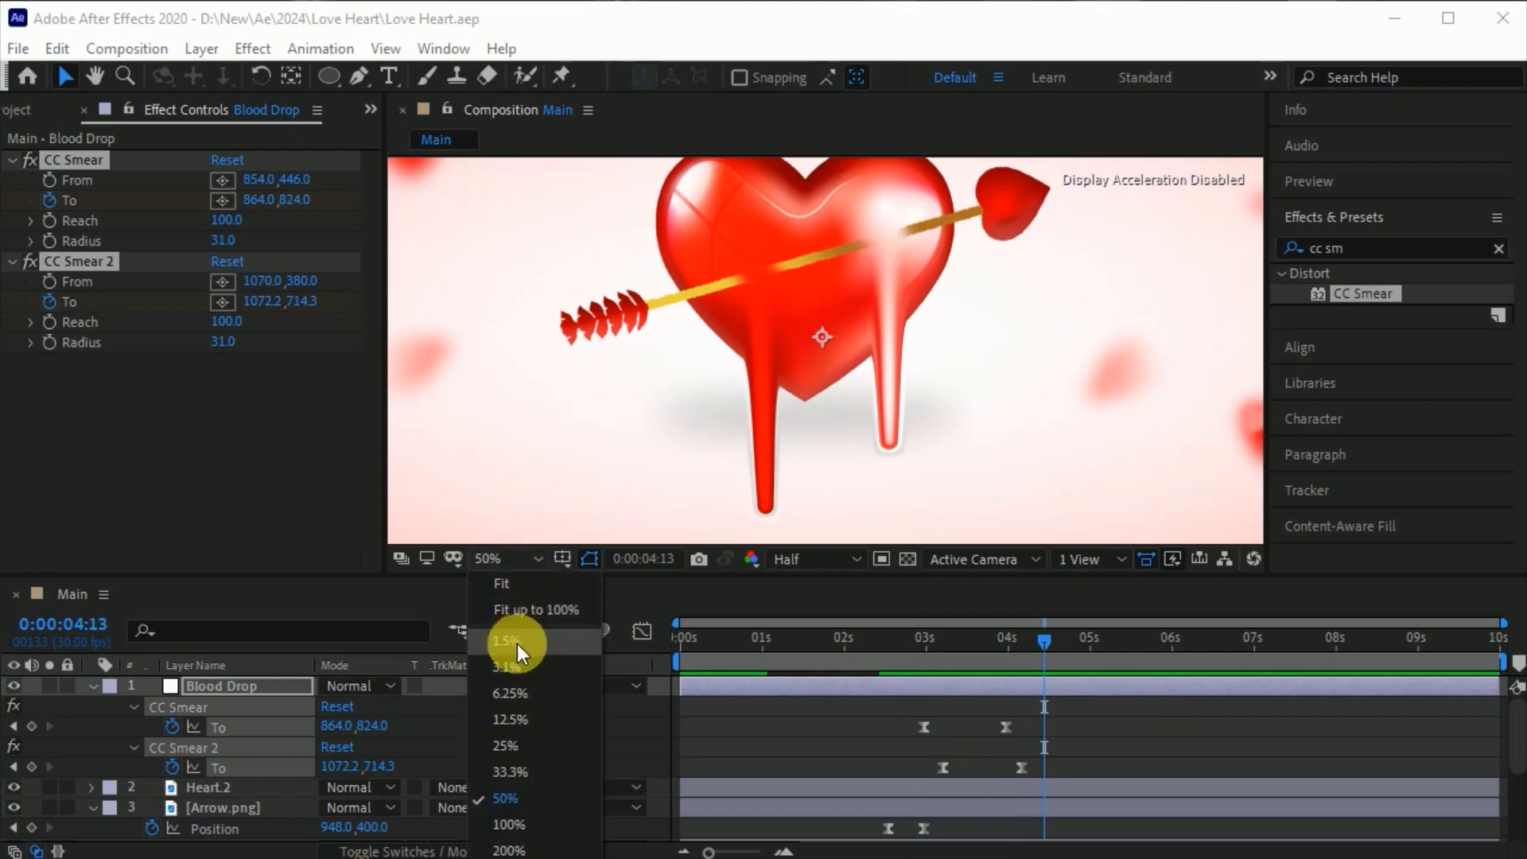
{"action": "left_click", "coordinate": [505, 730]}
{"action": "left_click", "coordinate": [1055, 641]}
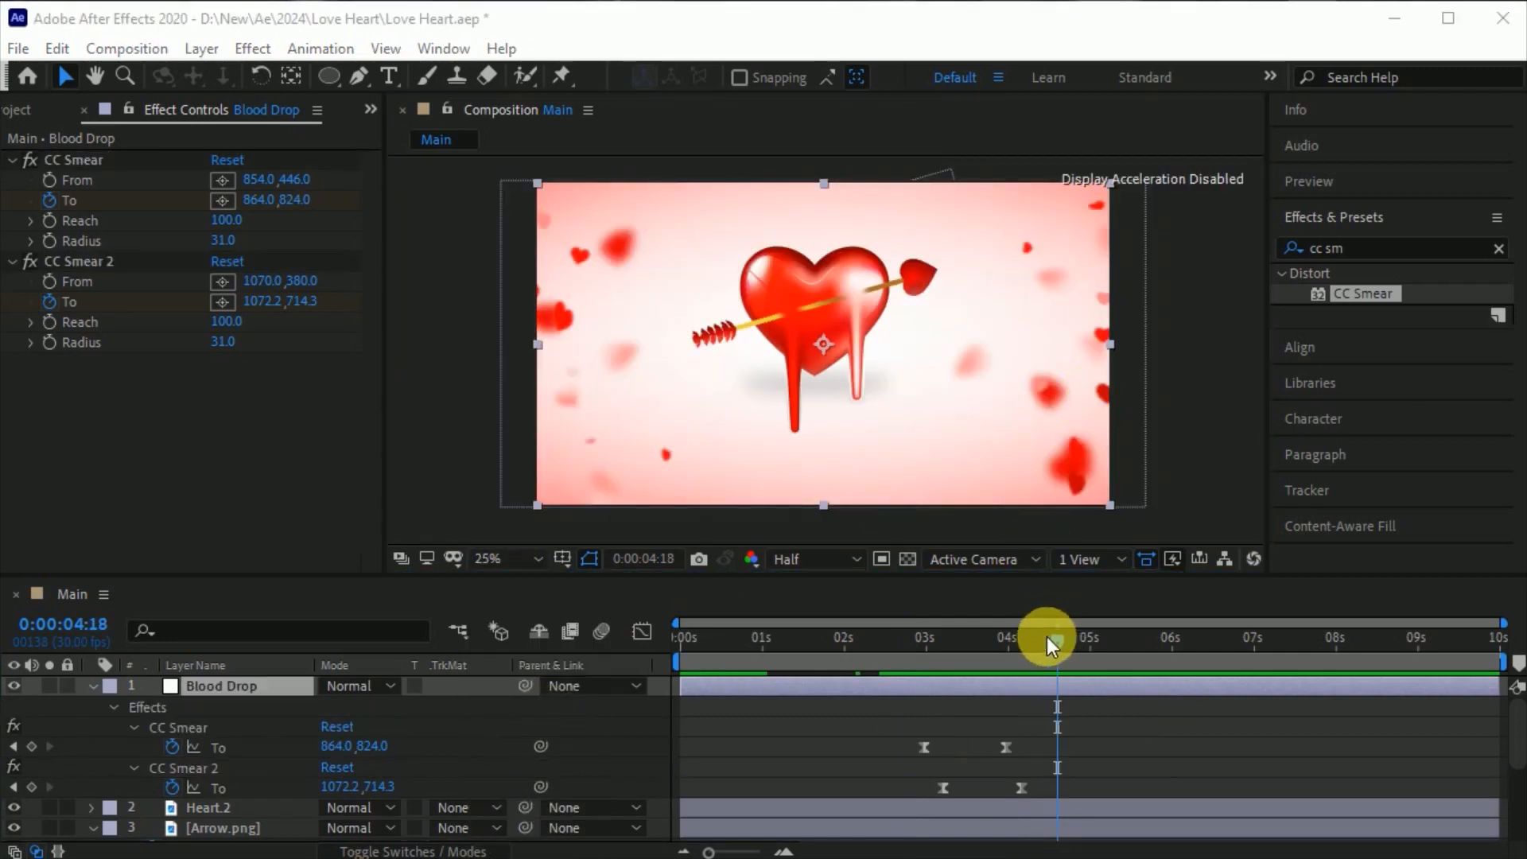
{"action": "left_click", "coordinate": [83, 262]}
{"action": "key", "text": "ctrl+d"}
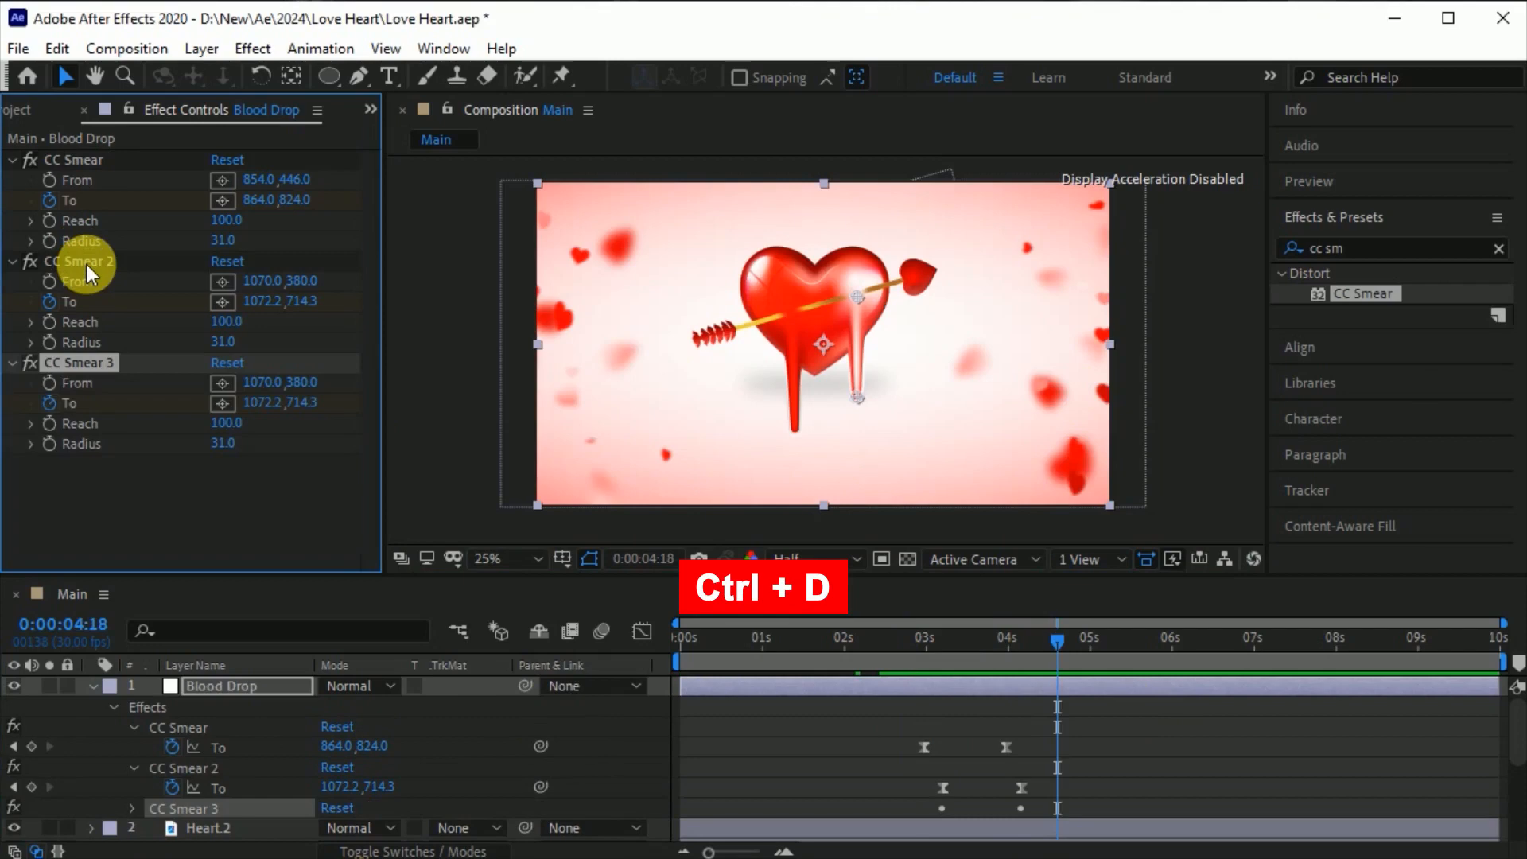
{"action": "left_click_drag", "start_coordinate": [851, 395], "coordinate": [776, 331]}
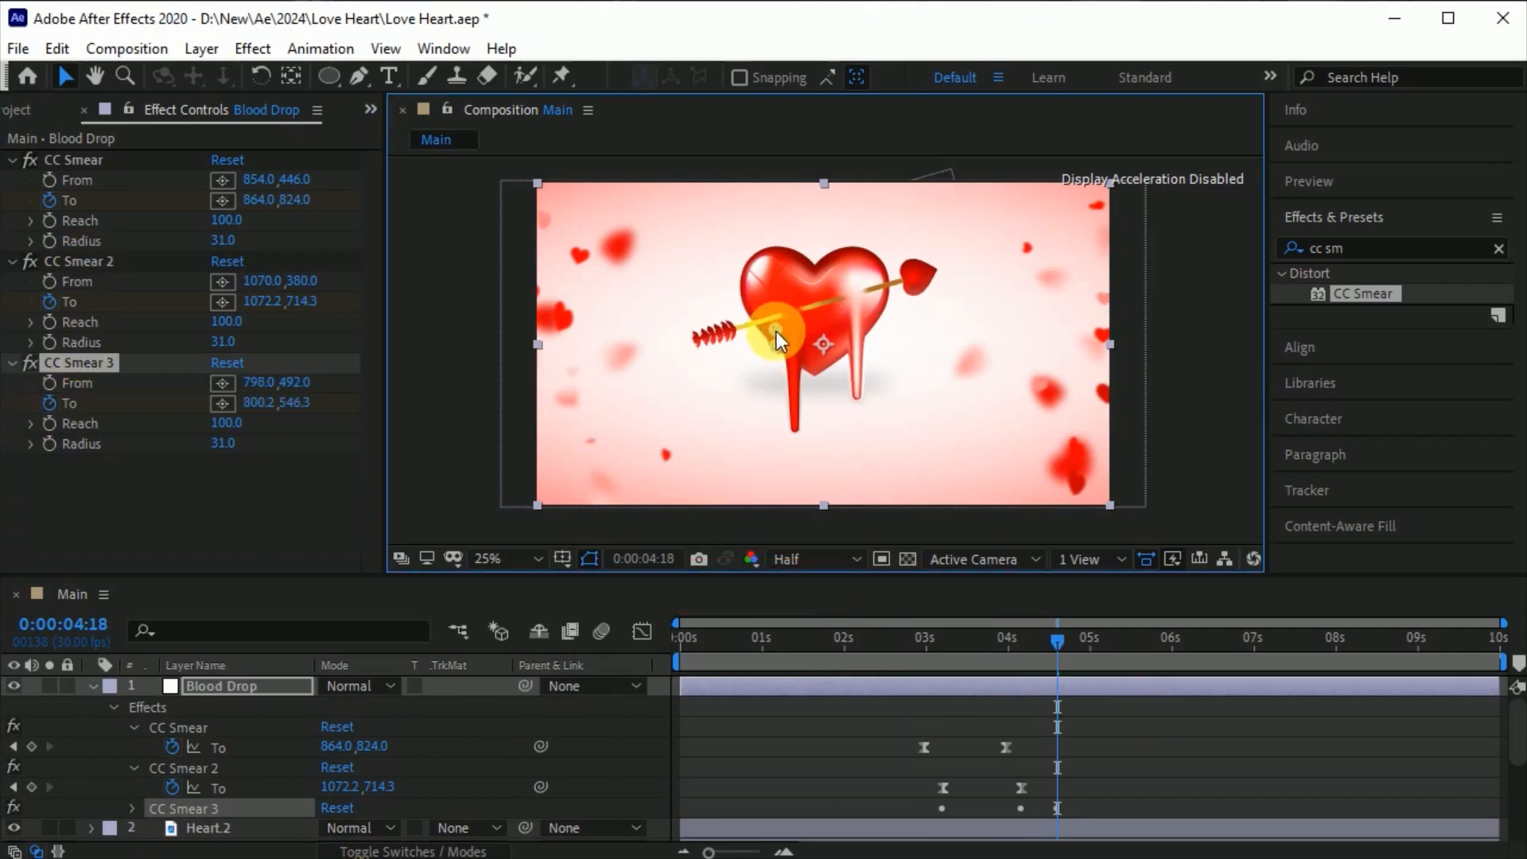
{"action": "scroll", "coordinate": [779, 378], "scroll_direction": "up", "scroll_amount": 2}
{"action": "left_click_drag", "start_coordinate": [223, 442], "coordinate": [212, 443]}
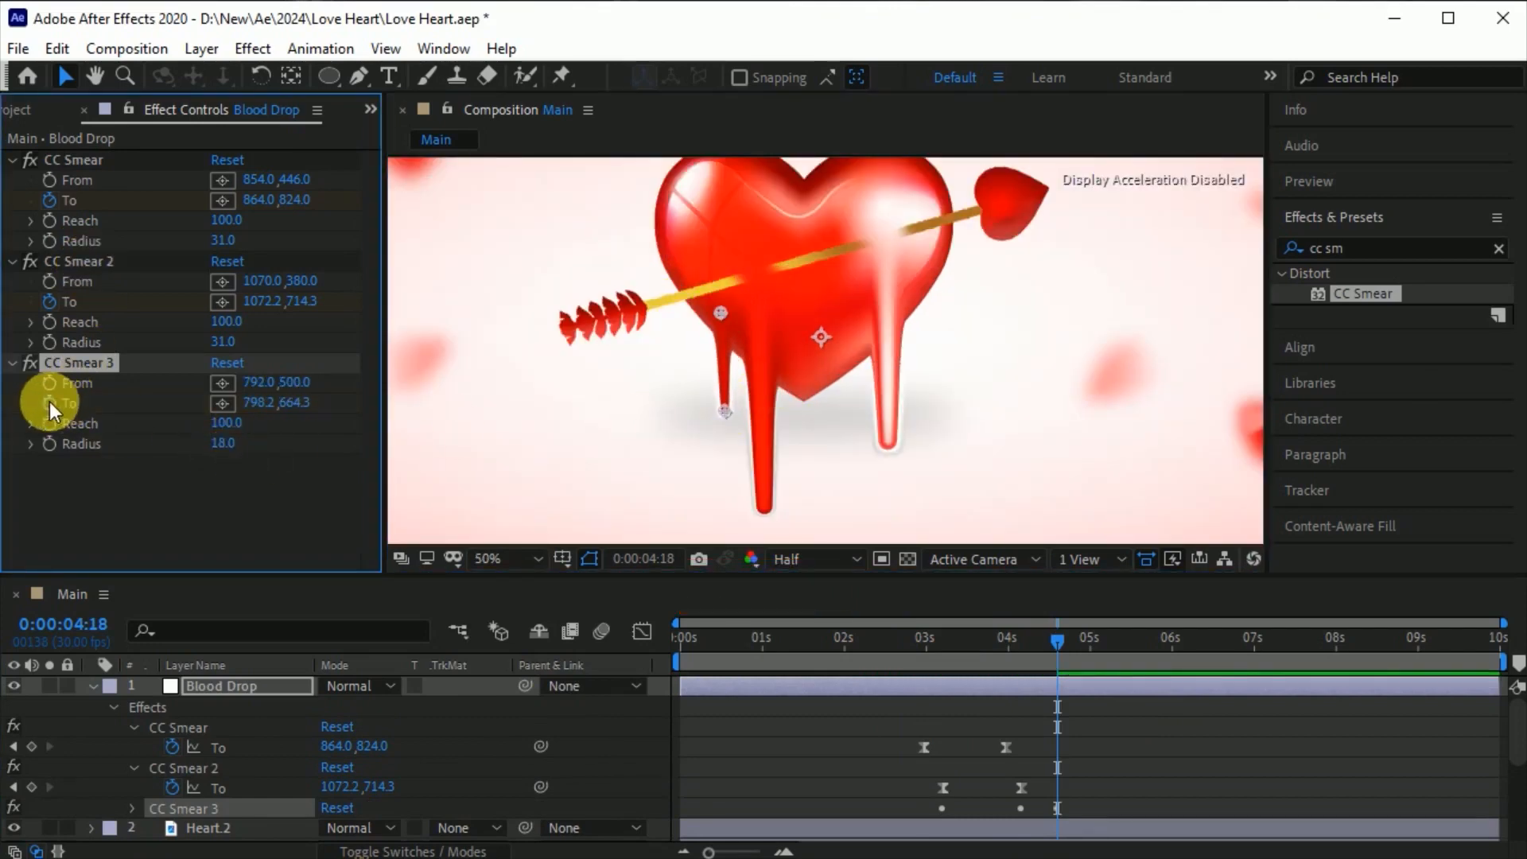
Step: Keyframe CC Smear 3's To point from 796.2,506.3, just below its From point, to 796.2,666.3 at 0:00:04:17
{"action": "left_click", "coordinate": [988, 651]}
{"action": "left_click_drag", "start_coordinate": [986, 651], "coordinate": [980, 651]}
{"action": "left_click_drag", "start_coordinate": [724, 412], "coordinate": [723, 316]}
{"action": "left_click", "coordinate": [49, 403]}
{"action": "left_click_drag", "start_coordinate": [977, 642], "coordinate": [1055, 650]}
{"action": "left_click_drag", "start_coordinate": [293, 402], "coordinate": [470, 422]}
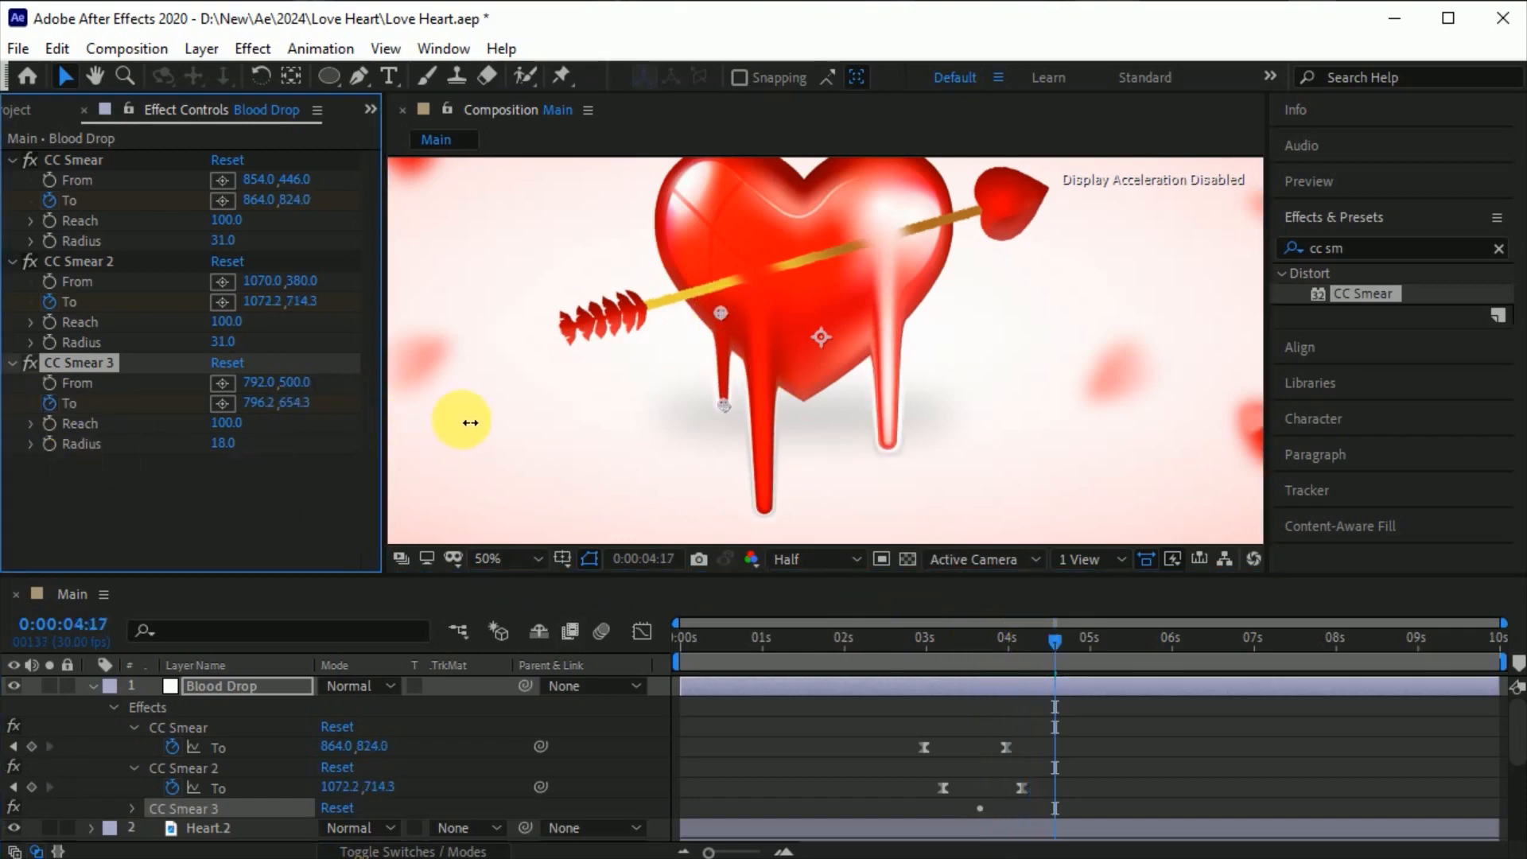
Step: Duplicate CC Smear 3 and place the copy's From point at 988,502 and its To point at 990.2,532.3
{"action": "key", "text": "ctrl+d"}
{"action": "left_click_drag", "start_coordinate": [720, 314], "coordinate": [837, 314]}
{"action": "mouse_move", "coordinate": [723, 413]}
{"action": "left_mouse_down"}
{"action": "mouse_move", "coordinate": [785, 399]}
{"action": "mouse_move", "coordinate": [838, 332]}
{"action": "left_mouse_up"}
Step: Re-keyframe CC Smear 4's To point so it stretches down to 990.2,708.3 shortly before 5 seconds
{"action": "left_click", "coordinate": [49, 504]}
{"action": "mouse_move", "coordinate": [1050, 647]}
{"action": "left_mouse_down"}
{"action": "mouse_move", "coordinate": [1000, 652]}
{"action": "mouse_move", "coordinate": [1079, 641]}
{"action": "left_mouse_up"}
{"action": "left_click", "coordinate": [49, 504]}
{"action": "left_click_drag", "start_coordinate": [837, 333], "coordinate": [839, 437]}
{"action": "left_click_drag", "start_coordinate": [1079, 643], "coordinate": [1123, 709]}
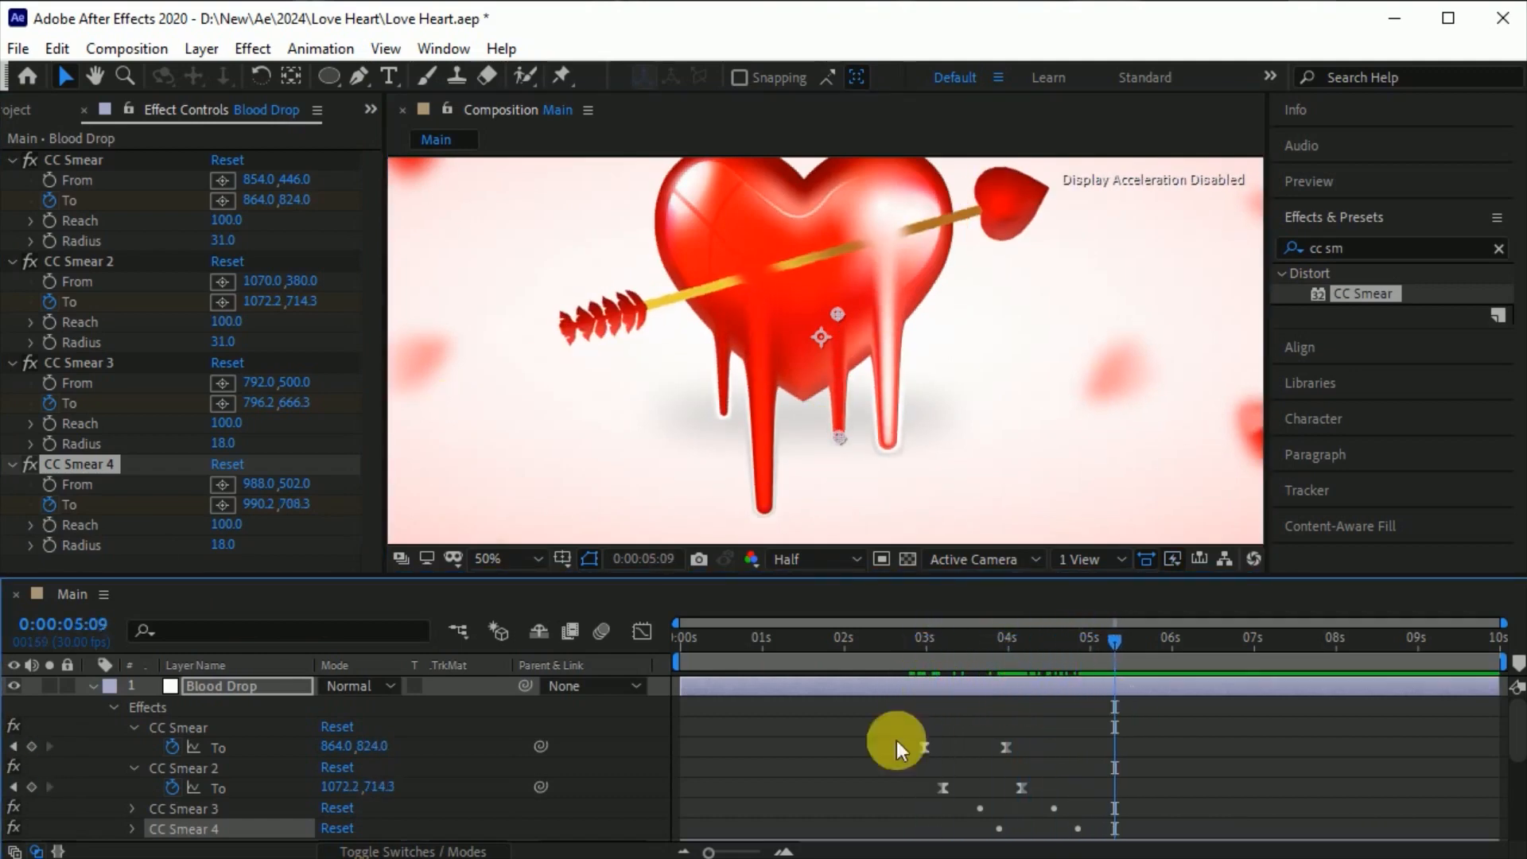
Step: Reveal the Blood Drop keyframes and apply Easy Ease to the To keyframes of CC Smear 3 and CC Smear 4
{"action": "key", "text": "u"}
{"action": "key", "text": "u"}
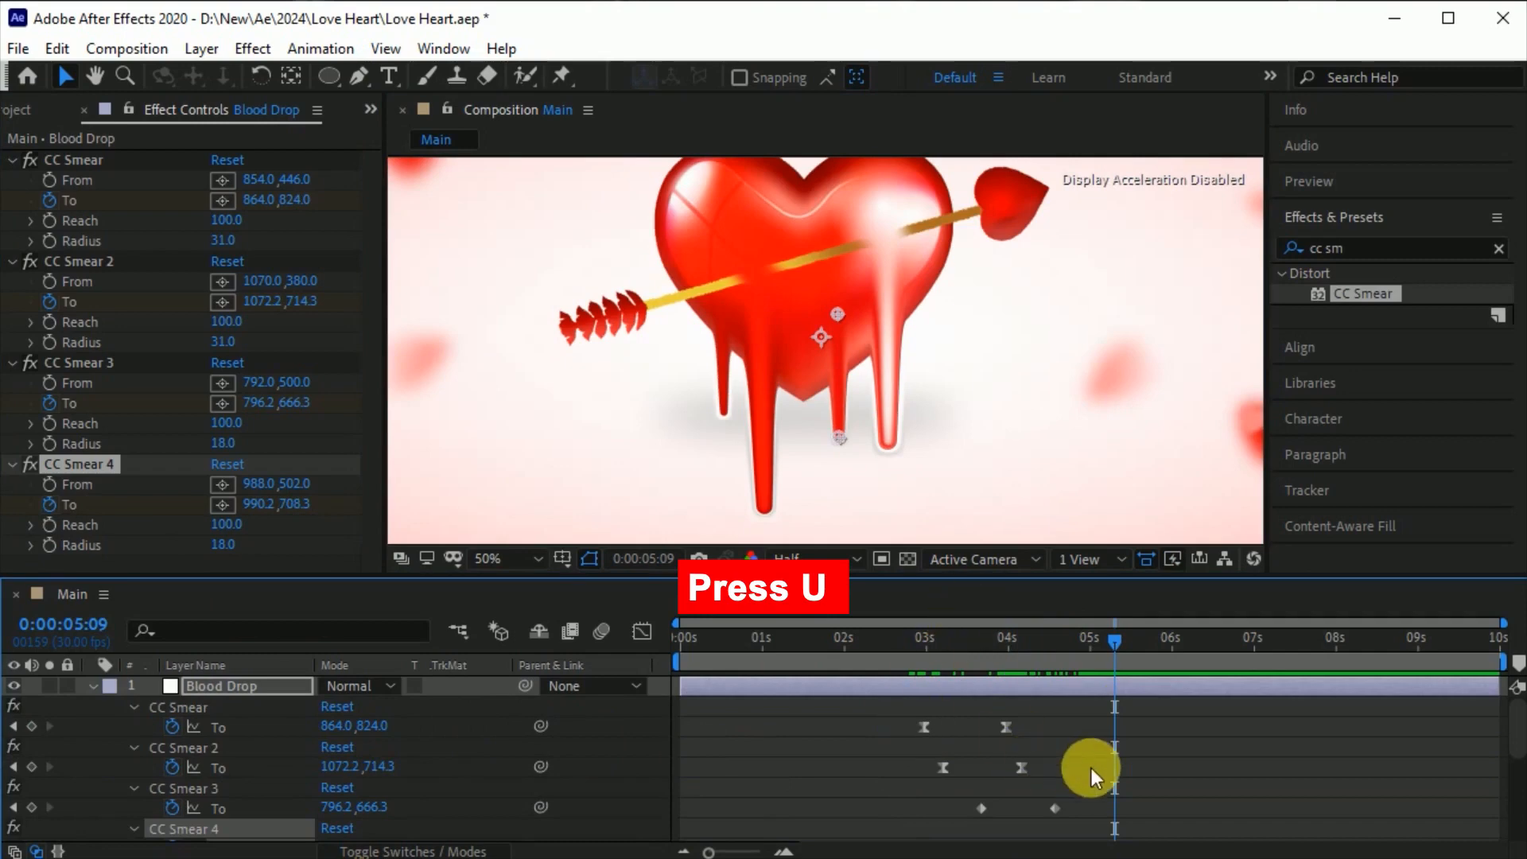
{"action": "scroll", "coordinate": [1101, 748], "scroll_direction": "down", "scroll_amount": 3}
{"action": "left_click_drag", "start_coordinate": [1114, 637], "coordinate": [1094, 660]}
{"action": "left_click_drag", "start_coordinate": [1113, 738], "coordinate": [970, 794]}
{"action": "key", "text": "F9"}
Step: Lengthen the two thin drips at their last keyframes, lowering CC Smear 3's To point to 796.2,688.3 and CC Smear 4's to 990.2,734.3
{"action": "left_click_drag", "start_coordinate": [1094, 632], "coordinate": [1057, 648]}
{"action": "left_click", "coordinate": [1058, 754]}
{"action": "left_click", "coordinate": [1055, 747]}
{"action": "left_click_drag", "start_coordinate": [723, 414], "coordinate": [723, 428]}
{"action": "left_click_drag", "start_coordinate": [1068, 646], "coordinate": [1079, 648]}
{"action": "left_click", "coordinate": [1079, 788]}
{"action": "left_click_drag", "start_coordinate": [839, 415], "coordinate": [840, 453]}
Step: Set CC Smear 4's Radius to 15
{"action": "left_click_drag", "start_coordinate": [225, 549], "coordinate": [228, 551]}
{"action": "left_click", "coordinate": [228, 550]}
{"action": "type", "text": "15"}
{"action": "key", "text": "Return"}
Step: Select the last To keyframe of all four CC Smear effects and move them together about half a second later
{"action": "scroll", "coordinate": [1115, 717], "scroll_direction": "up", "scroll_amount": 1}
{"action": "left_click", "coordinate": [1006, 727]}
{"action": "left_click", "coordinate": [1022, 767], "text": "shift"}
{"action": "left_click", "coordinate": [1054, 808], "text": "shift"}
{"action": "scroll", "coordinate": [1080, 788], "scroll_direction": "down", "scroll_amount": 1}
{"action": "left_click", "coordinate": [1080, 789], "text": "shift"}
{"action": "left_click_drag", "start_coordinate": [1080, 791], "coordinate": [1120, 791]}
Step: Play the blood drip animation from 0:00:02:24 with the whole composition in view
{"action": "left_click_drag", "start_coordinate": [1083, 636], "coordinate": [922, 636]}
{"action": "left_click", "coordinate": [515, 563]}
{"action": "left_click", "coordinate": [512, 728]}
{"action": "key", "text": "space"}
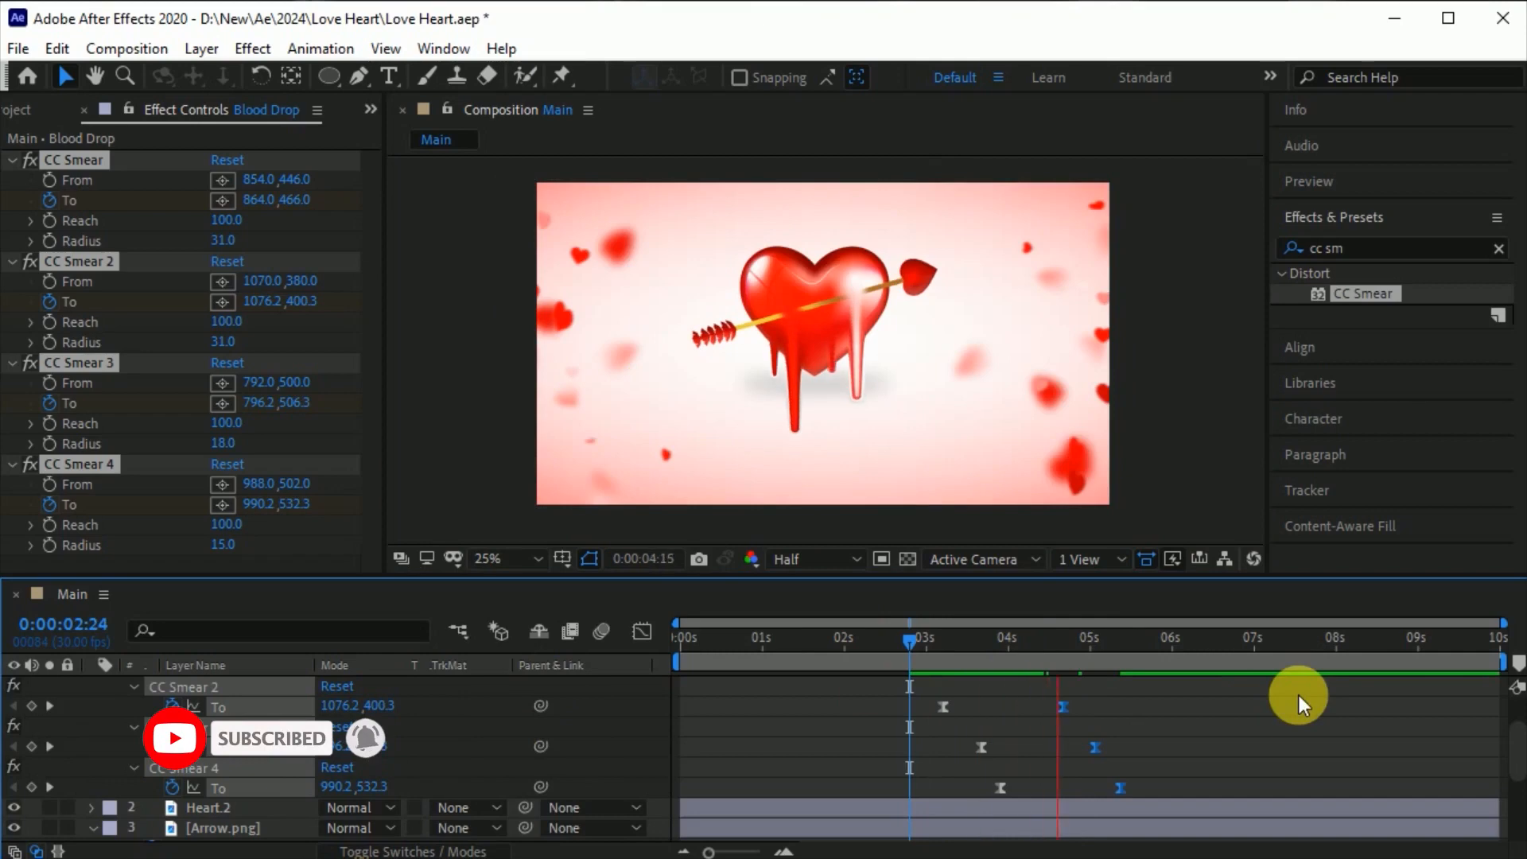
{"action": "key", "text": "space"}
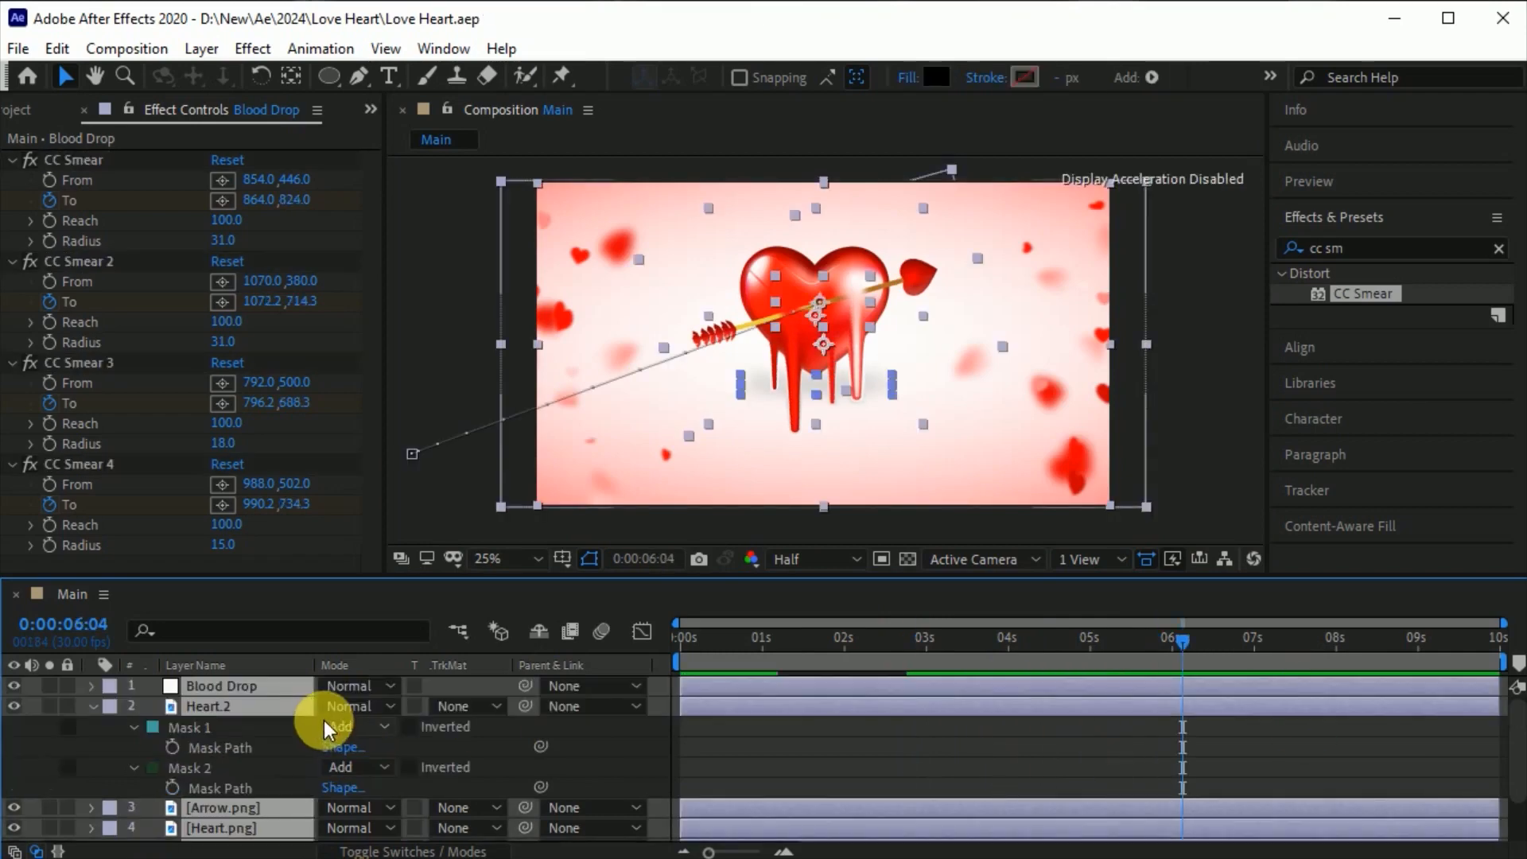
Step: Add a text layer with two first names joined by "love" and scale it to 56% below the heart
{"action": "left_click", "coordinate": [93, 706]}
{"action": "left_click_drag", "start_coordinate": [561, 582], "coordinate": [565, 560]}
{"action": "key", "text": "F2"}
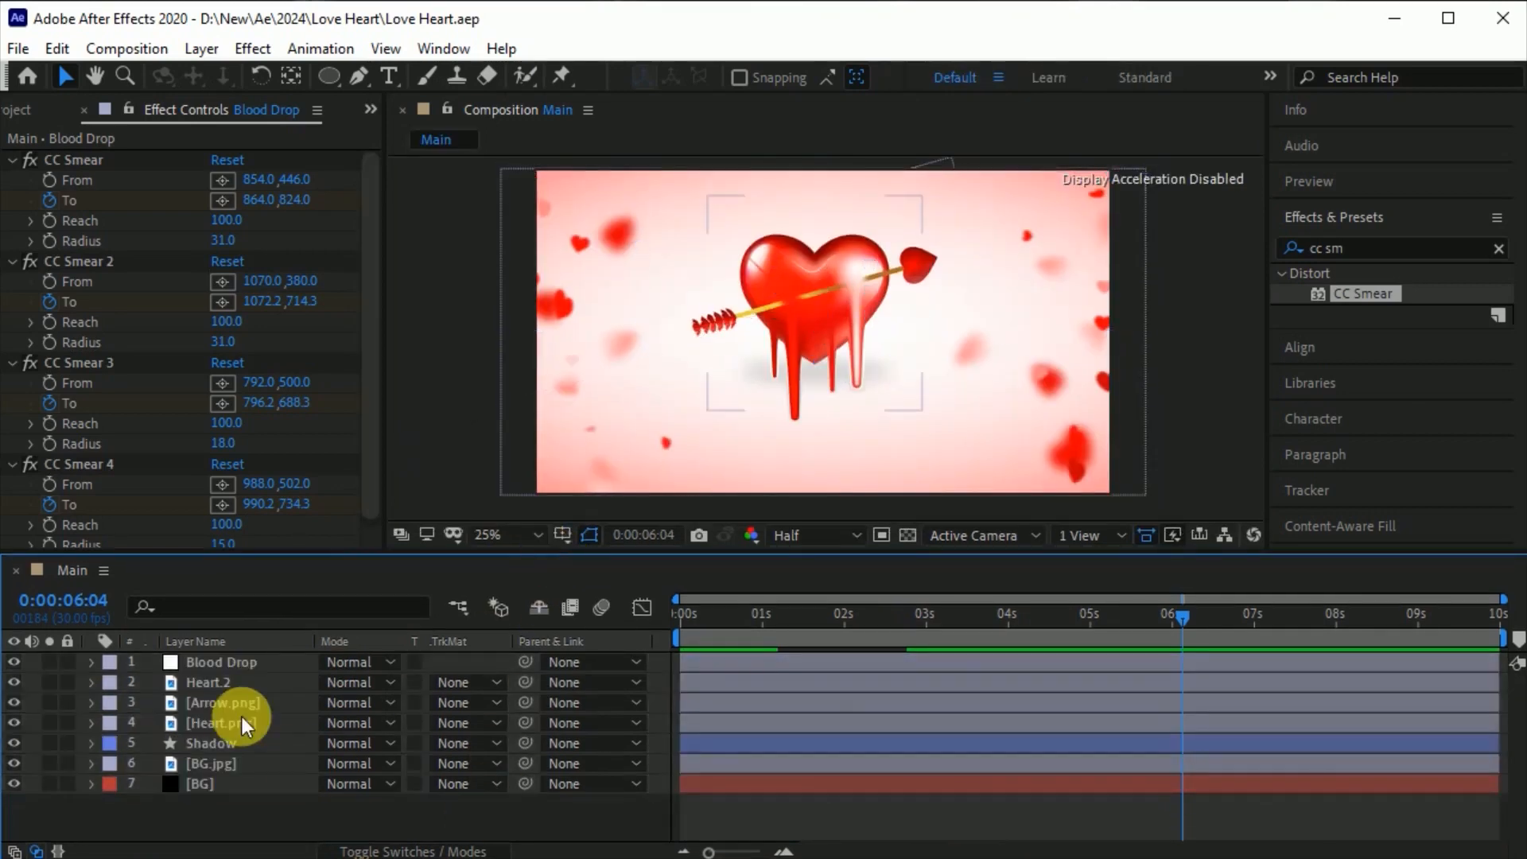
{"action": "key", "text": "ctrl+t"}
{"action": "left_click", "coordinate": [693, 469]}
{"action": "type", "text": "Raj love rani"}
{"action": "left_click", "coordinate": [65, 76]}
{"action": "key", "text": "s"}
{"action": "left_click_drag", "start_coordinate": [352, 682], "coordinate": [318, 682]}
{"action": "left_click_drag", "start_coordinate": [867, 392], "coordinate": [841, 416]}
Step: Capitalize the second name in the title and widen the gap between the first name and "love"
{"action": "left_click", "coordinate": [1410, 363]}
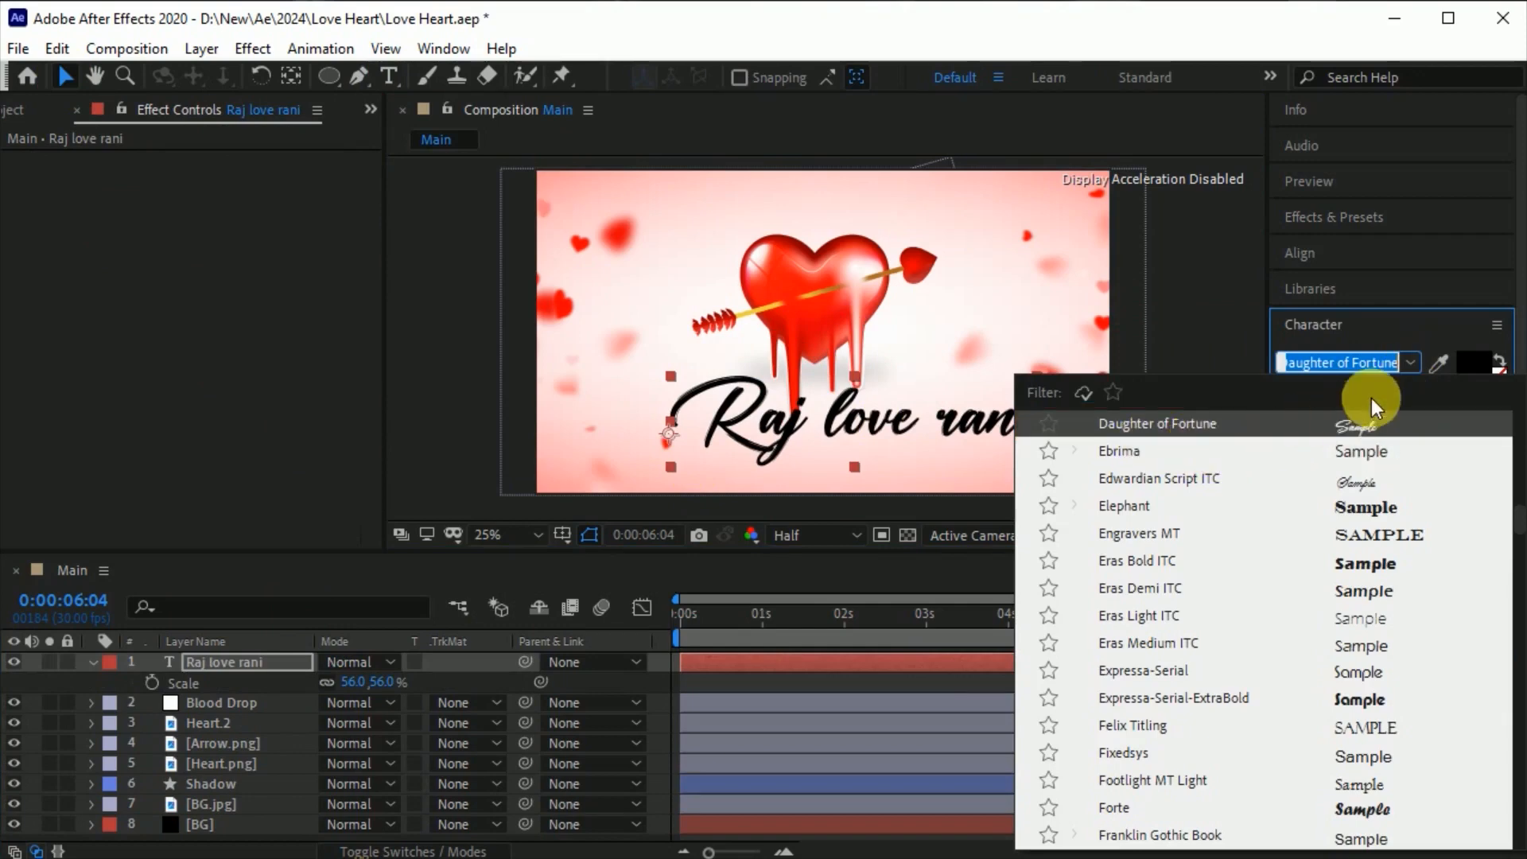
{"action": "left_click", "coordinate": [1384, 362]}
{"action": "left_click", "coordinate": [388, 76]}
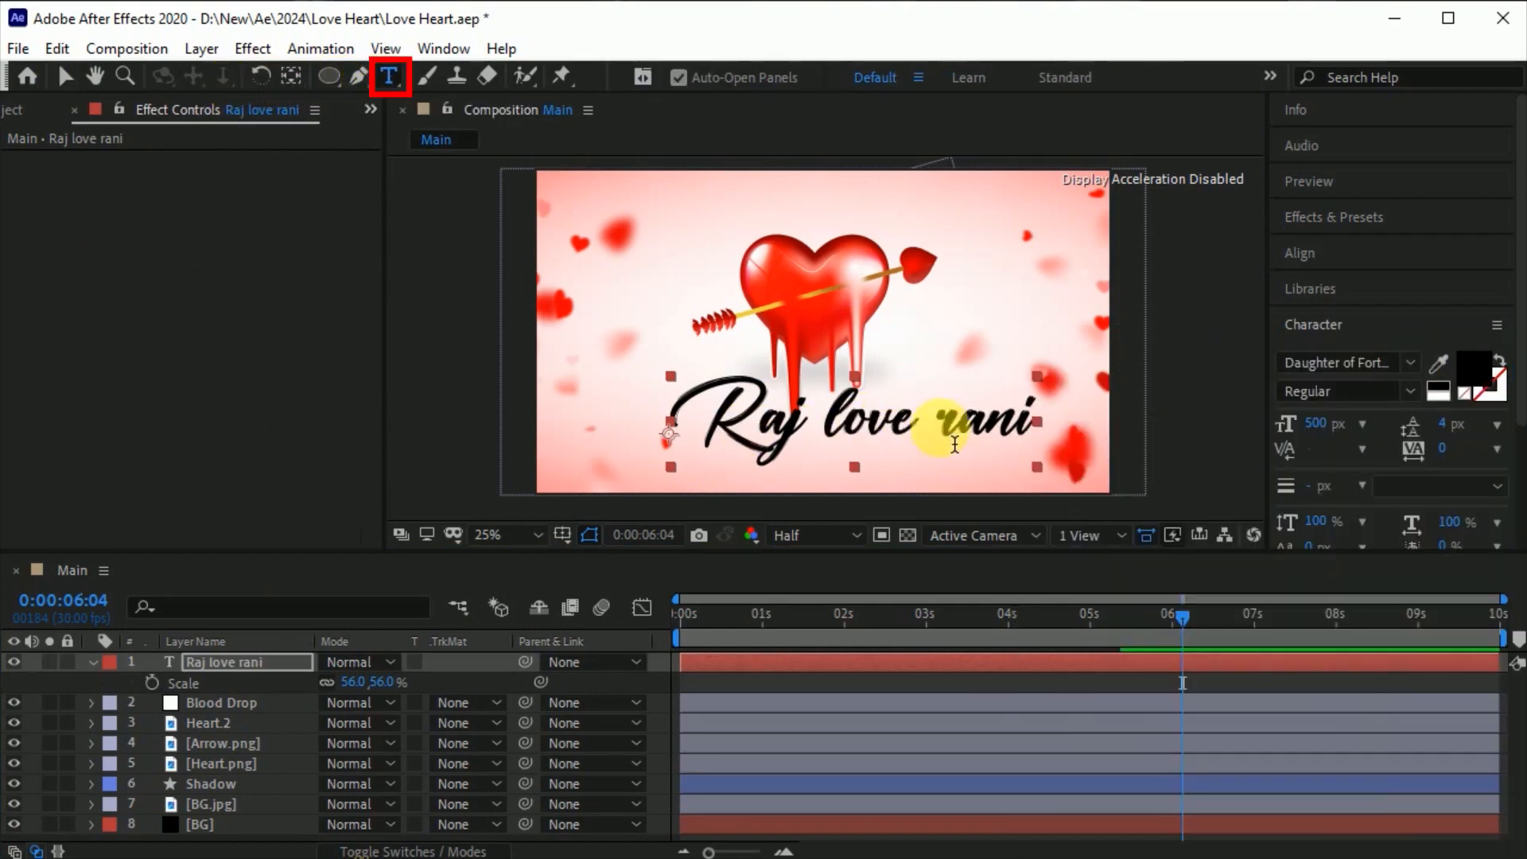
{"action": "left_click", "coordinate": [944, 429]}
{"action": "key", "text": "BackSpace"}
{"action": "type", "text": "R"}
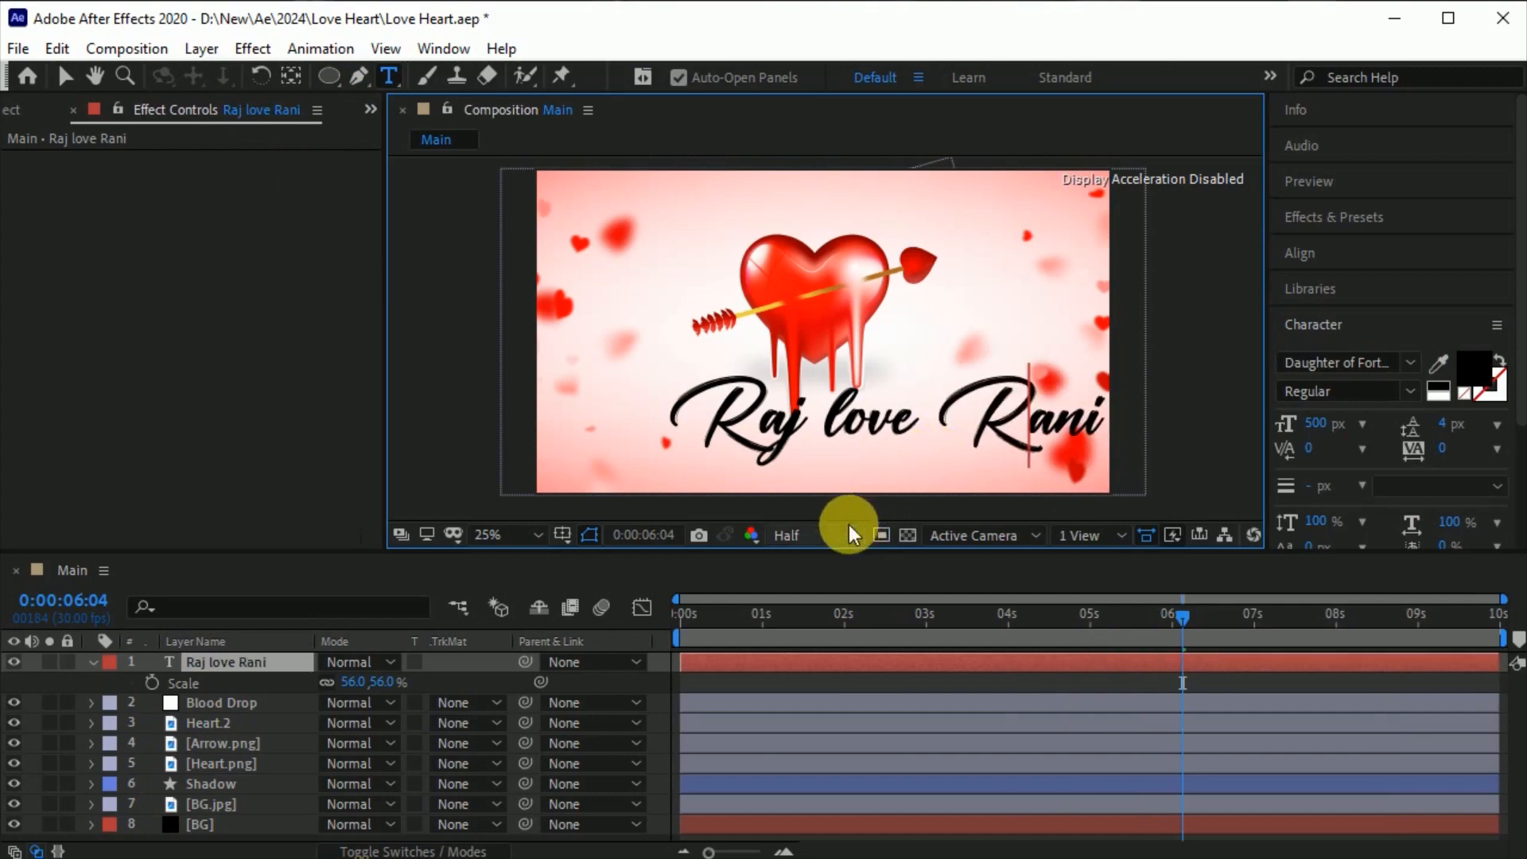
{"action": "key", "text": "Left"}
{"action": "key", "text": "Left"}
{"action": "key", "text": "Left"}
{"action": "key", "text": "Left"}
{"action": "key", "text": "Left"}
{"action": "key", "text": "Left"}
Step: Scale the title to 35% and center it beneath the dripping heart
{"action": "left_click", "coordinate": [65, 76]}
{"action": "left_click_drag", "start_coordinate": [984, 422], "coordinate": [893, 432]}
{"action": "left_click_drag", "start_coordinate": [352, 683], "coordinate": [606, 587]}
{"action": "left_click_drag", "start_coordinate": [842, 432], "coordinate": [924, 441]}
{"action": "left_click_drag", "start_coordinate": [354, 683], "coordinate": [349, 684]}
{"action": "left_click_drag", "start_coordinate": [881, 454], "coordinate": [902, 455]}
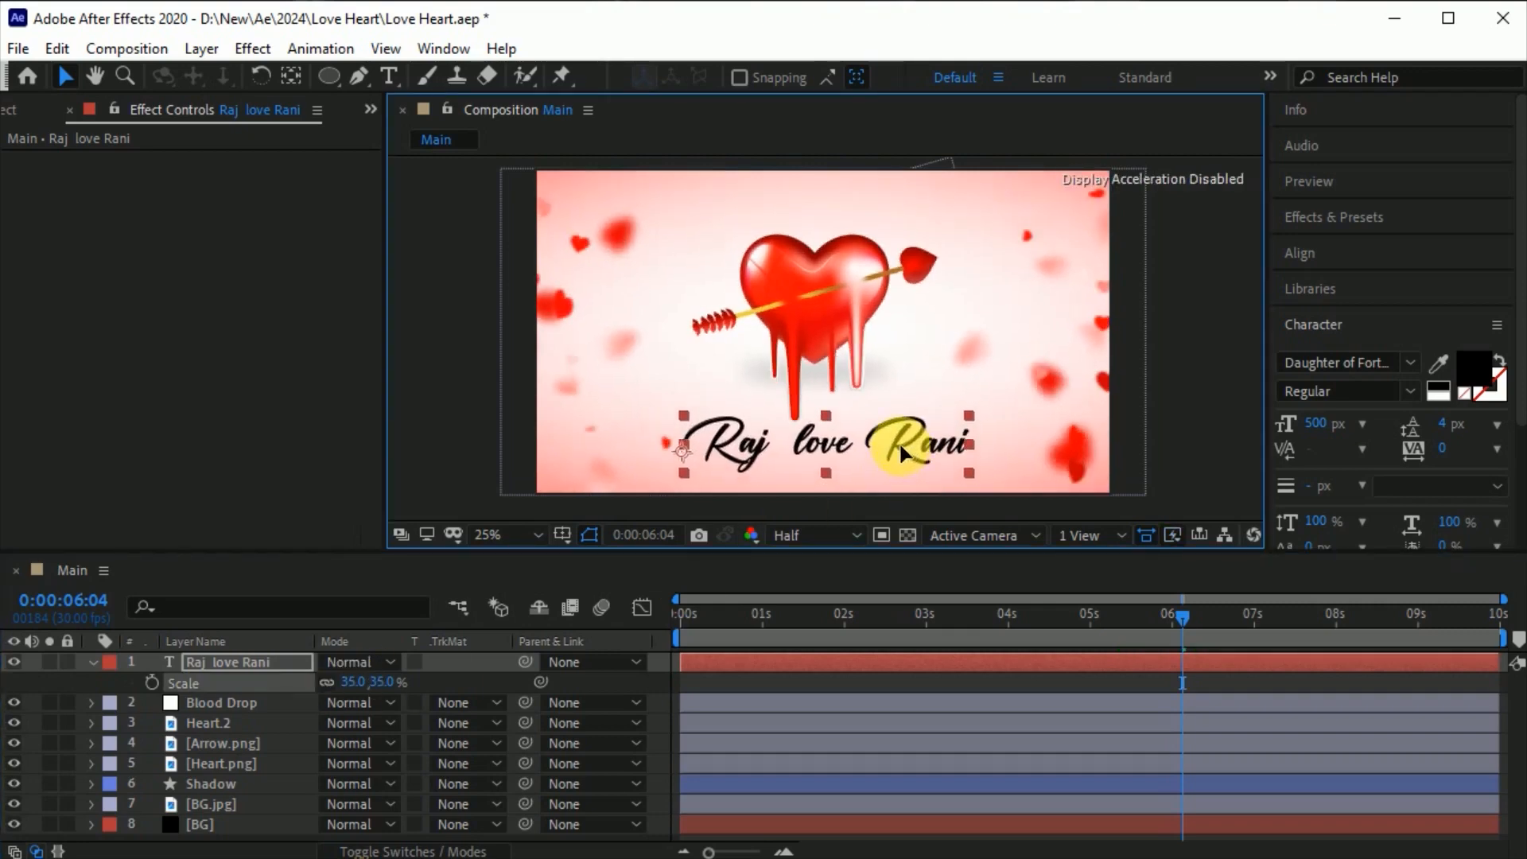
Step: Find the Gradient Ramp effect and apply it to the title layer
{"action": "left_click", "coordinate": [1369, 218]}
{"action": "left_click", "coordinate": [1498, 249]}
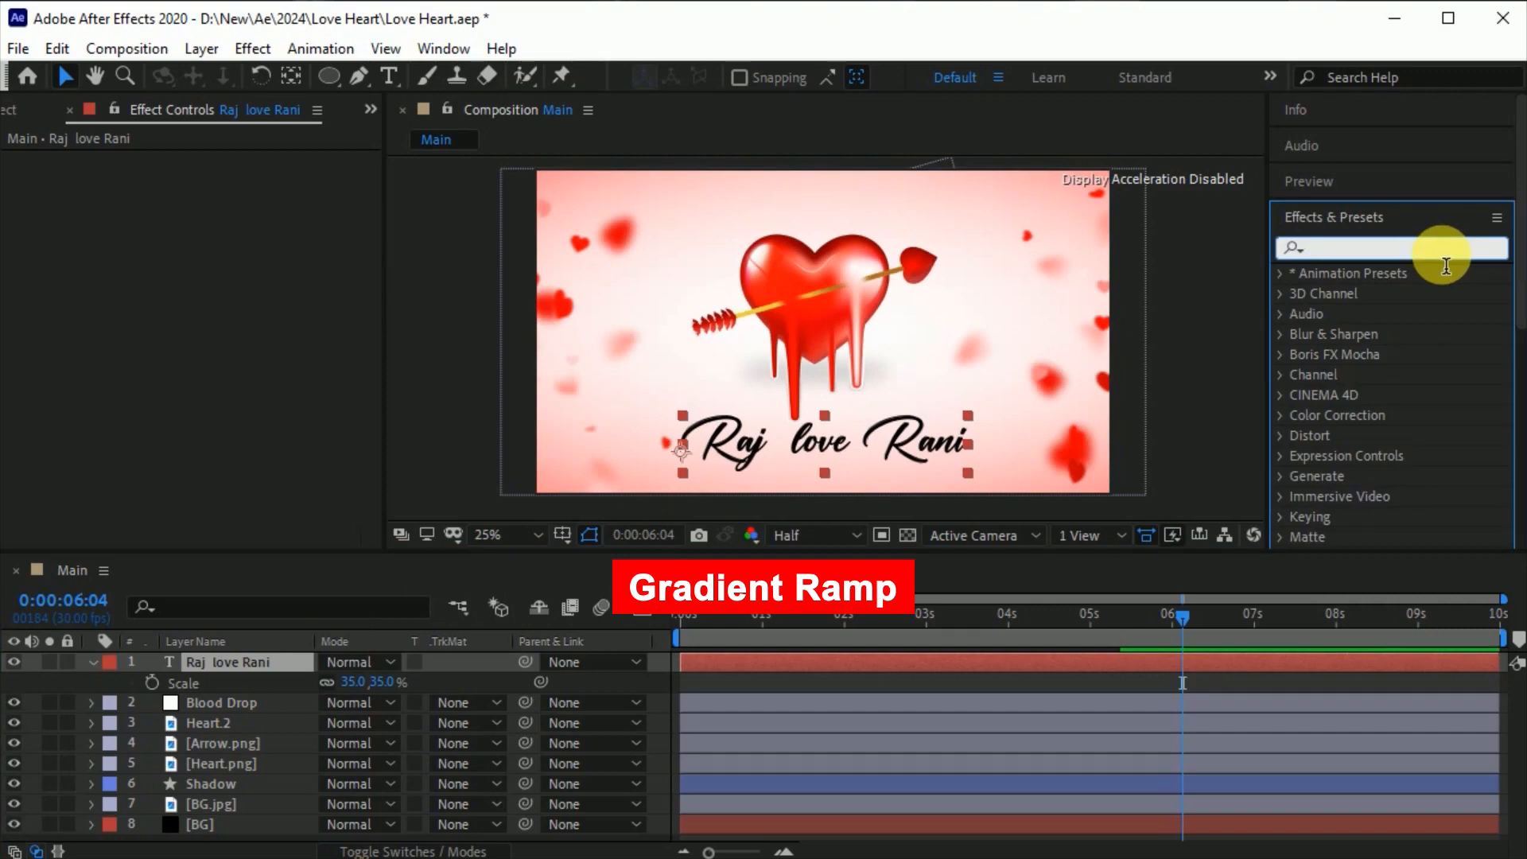
{"action": "type", "text": "ramp"}
{"action": "left_click", "coordinate": [1406, 294]}
{"action": "left_click_drag", "start_coordinate": [1410, 291], "coordinate": [315, 660]}
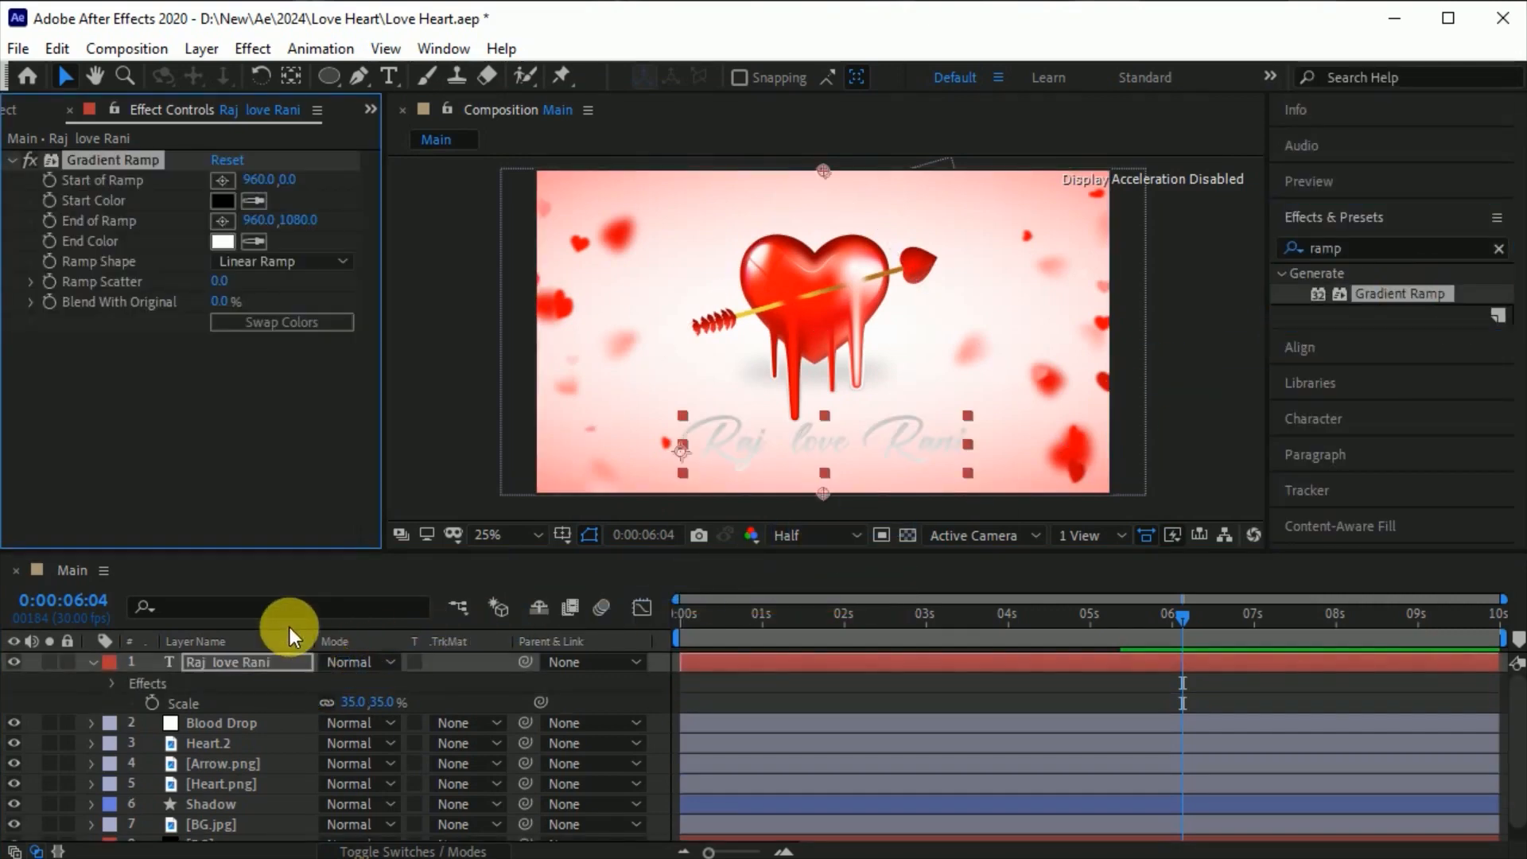
Step: Set the Gradient Ramp's Start Color to FF0000 and its End Color to dark red
{"action": "left_click", "coordinate": [223, 200]}
{"action": "type", "text": "FF0000"}
{"action": "left_click", "coordinate": [1254, 434]}
{"action": "left_click", "coordinate": [224, 241]}
{"action": "left_click_drag", "start_coordinate": [980, 540], "coordinate": [1084, 547]}
{"action": "left_click", "coordinate": [1269, 438]}
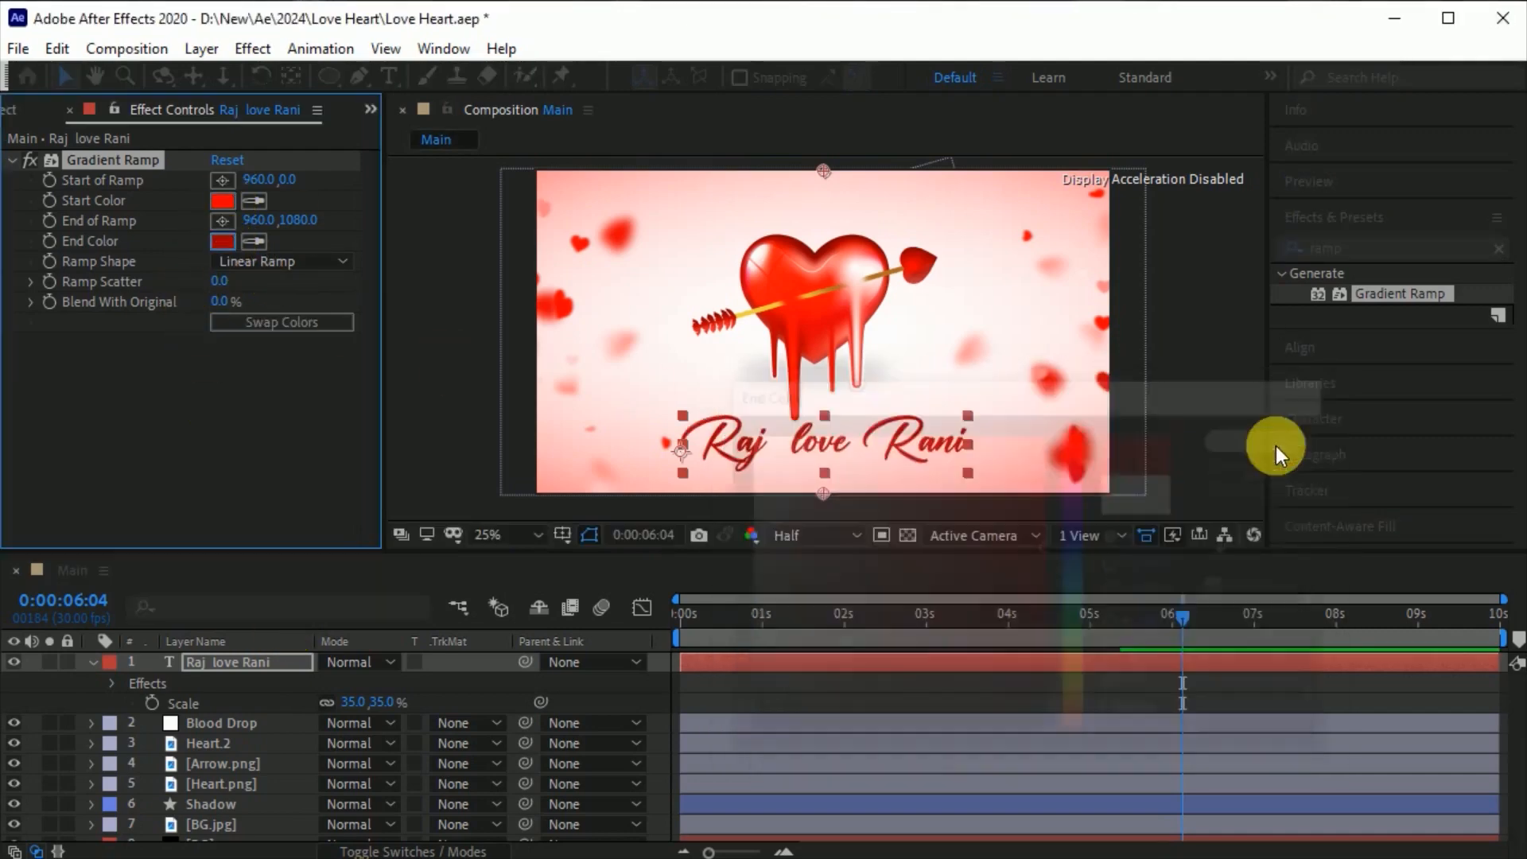
Step: Fit the gradient to the title's height, placing Start of Ramp at 964,838 and End of Ramp at 960,940
{"action": "left_click_drag", "start_coordinate": [836, 206], "coordinate": [826, 362]}
{"action": "left_click_drag", "start_coordinate": [826, 491], "coordinate": [828, 463]}
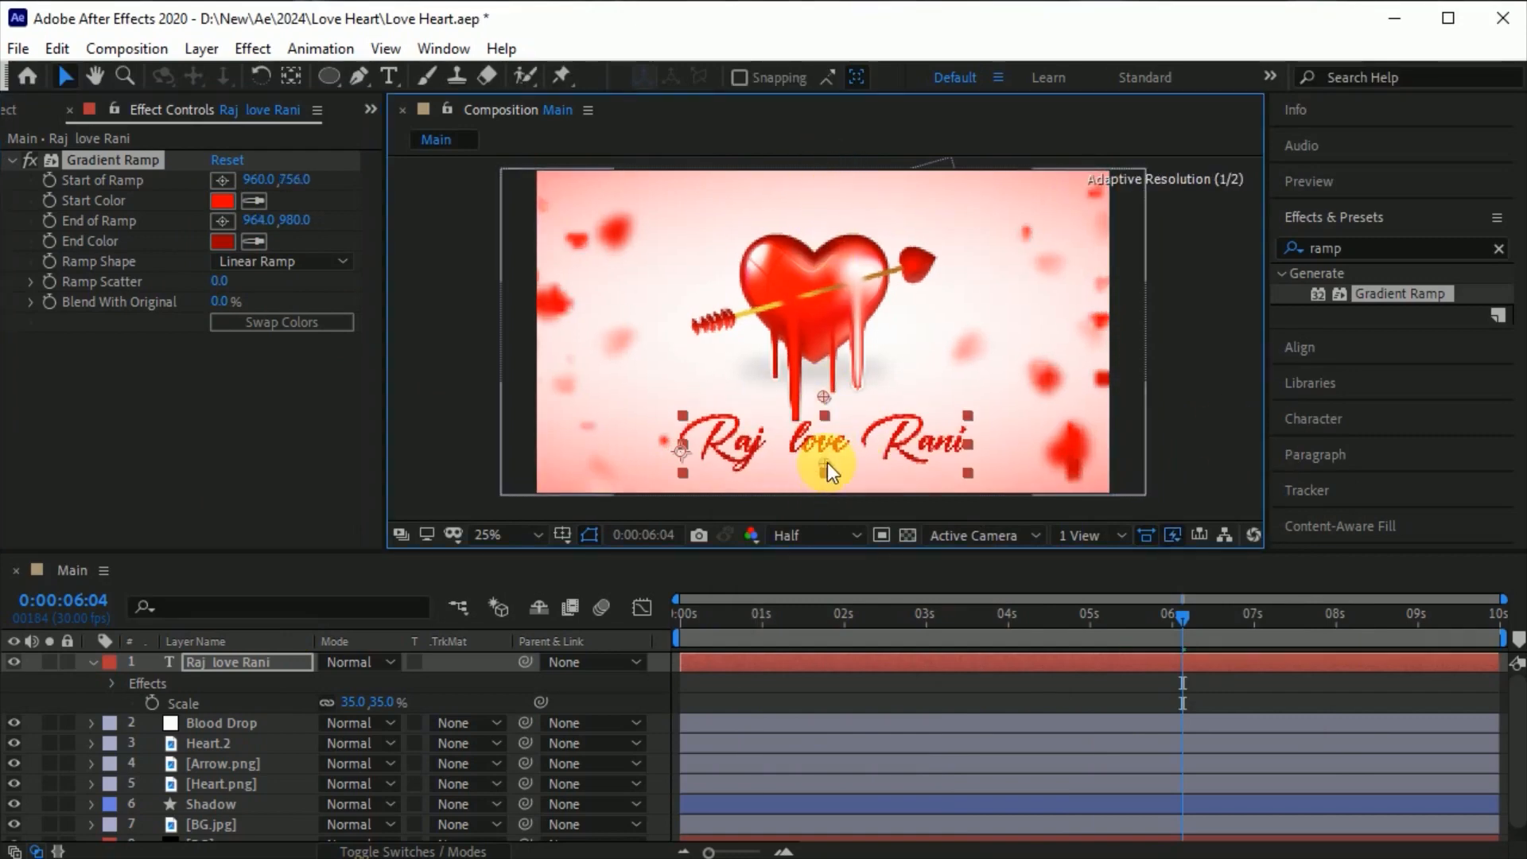
{"action": "left_click_drag", "start_coordinate": [827, 403], "coordinate": [823, 412]}
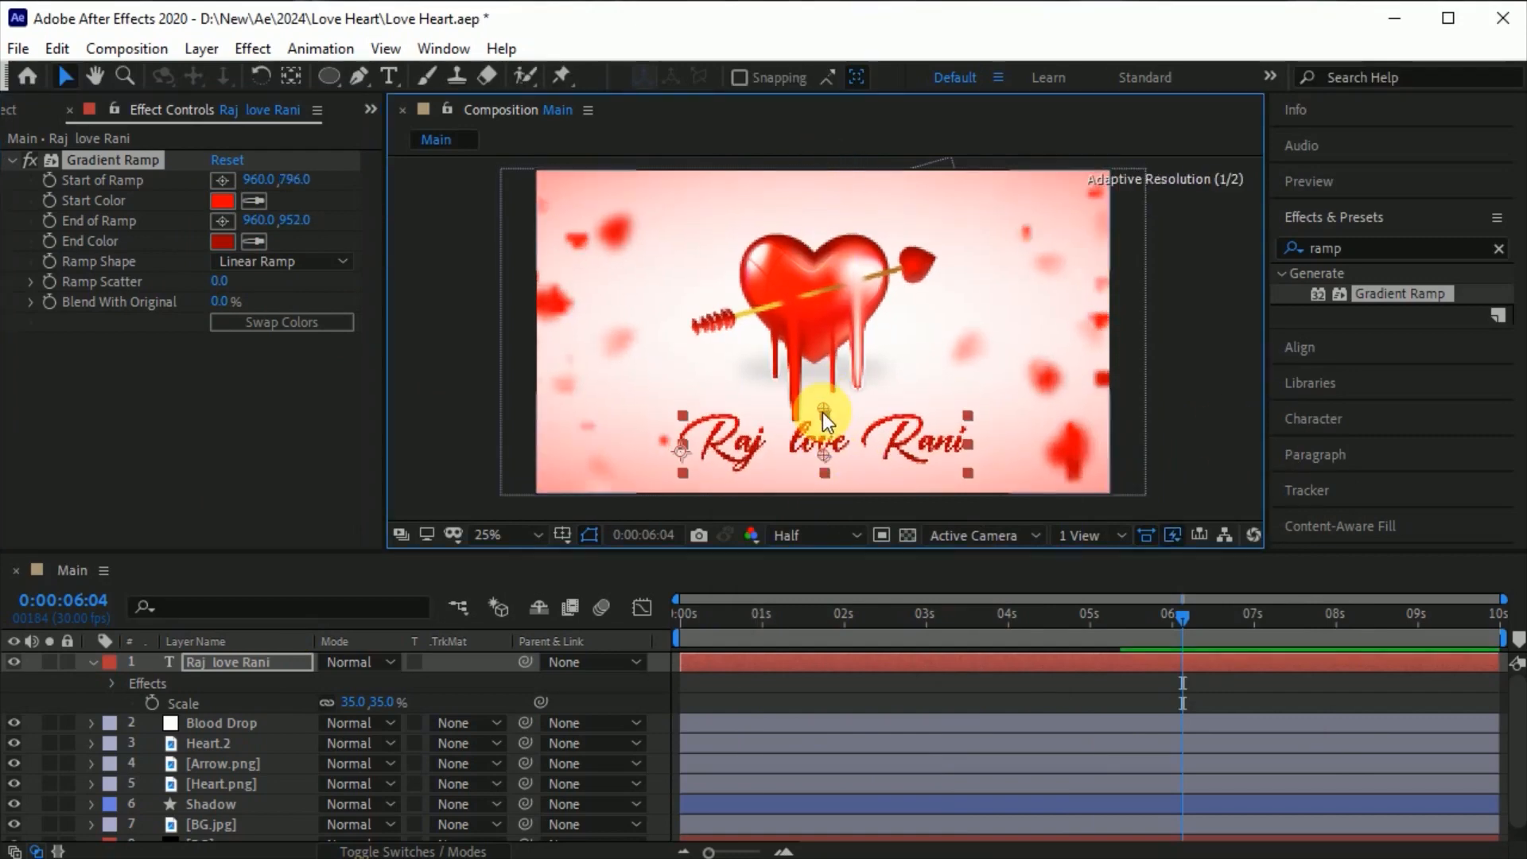
{"action": "key", "text": "period"}
{"action": "left_click_drag", "start_coordinate": [980, 413], "coordinate": [994, 269]}
{"action": "left_click_drag", "start_coordinate": [833, 433], "coordinate": [834, 426]}
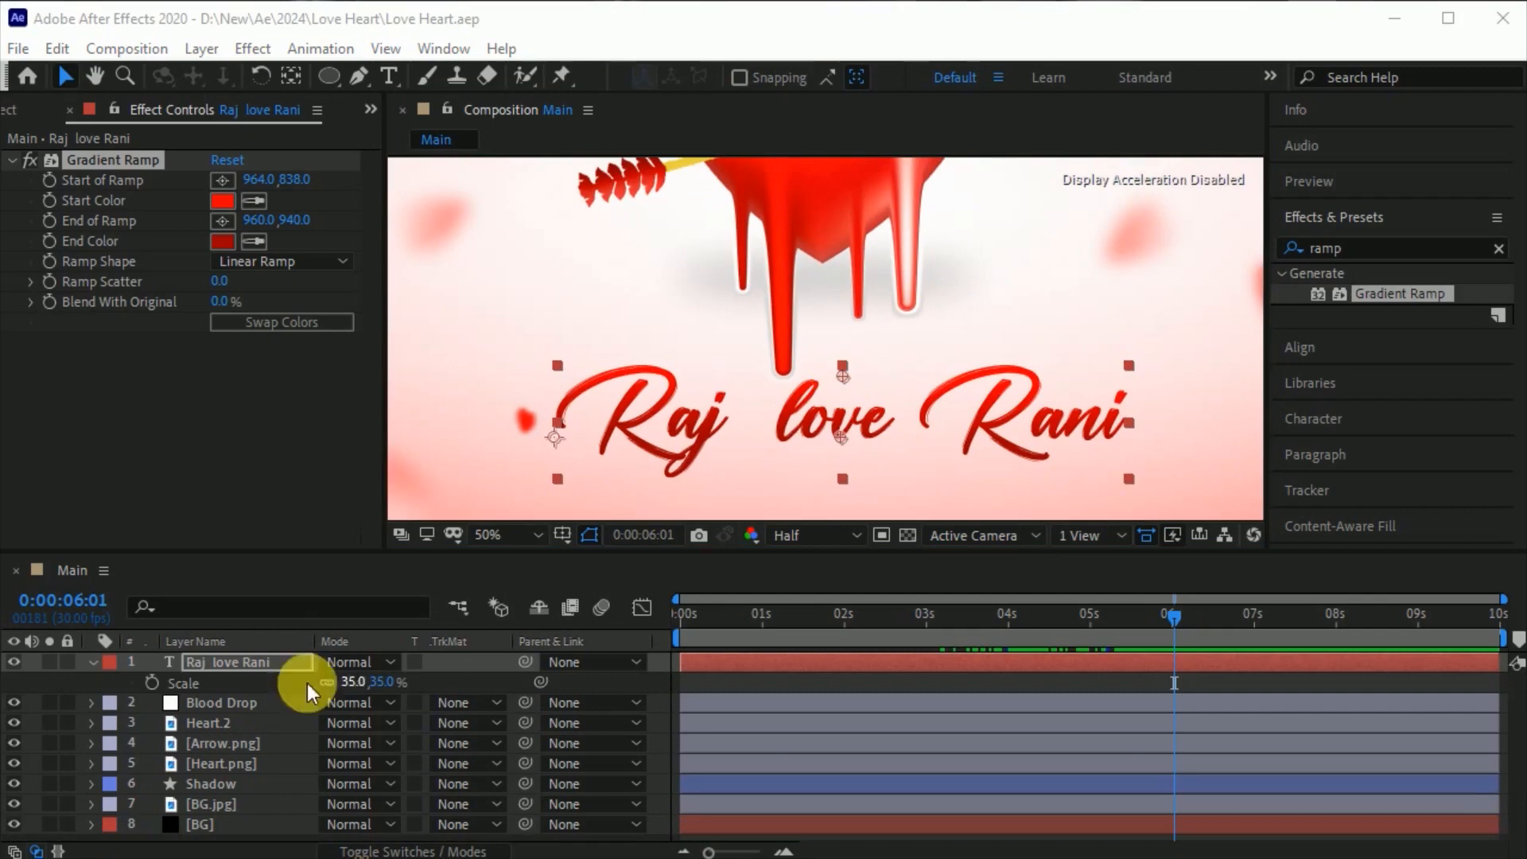
Step: Add a Position text animator to the title with the current time at 0:00:04:00
{"action": "key", "text": "s"}
{"action": "left_click", "coordinate": [213, 665]}
{"action": "left_click_drag", "start_coordinate": [1176, 619], "coordinate": [1007, 629]}
{"action": "left_click", "coordinate": [506, 535]}
{"action": "left_click", "coordinate": [499, 719]}
{"action": "left_click_drag", "start_coordinate": [708, 552], "coordinate": [698, 415]}
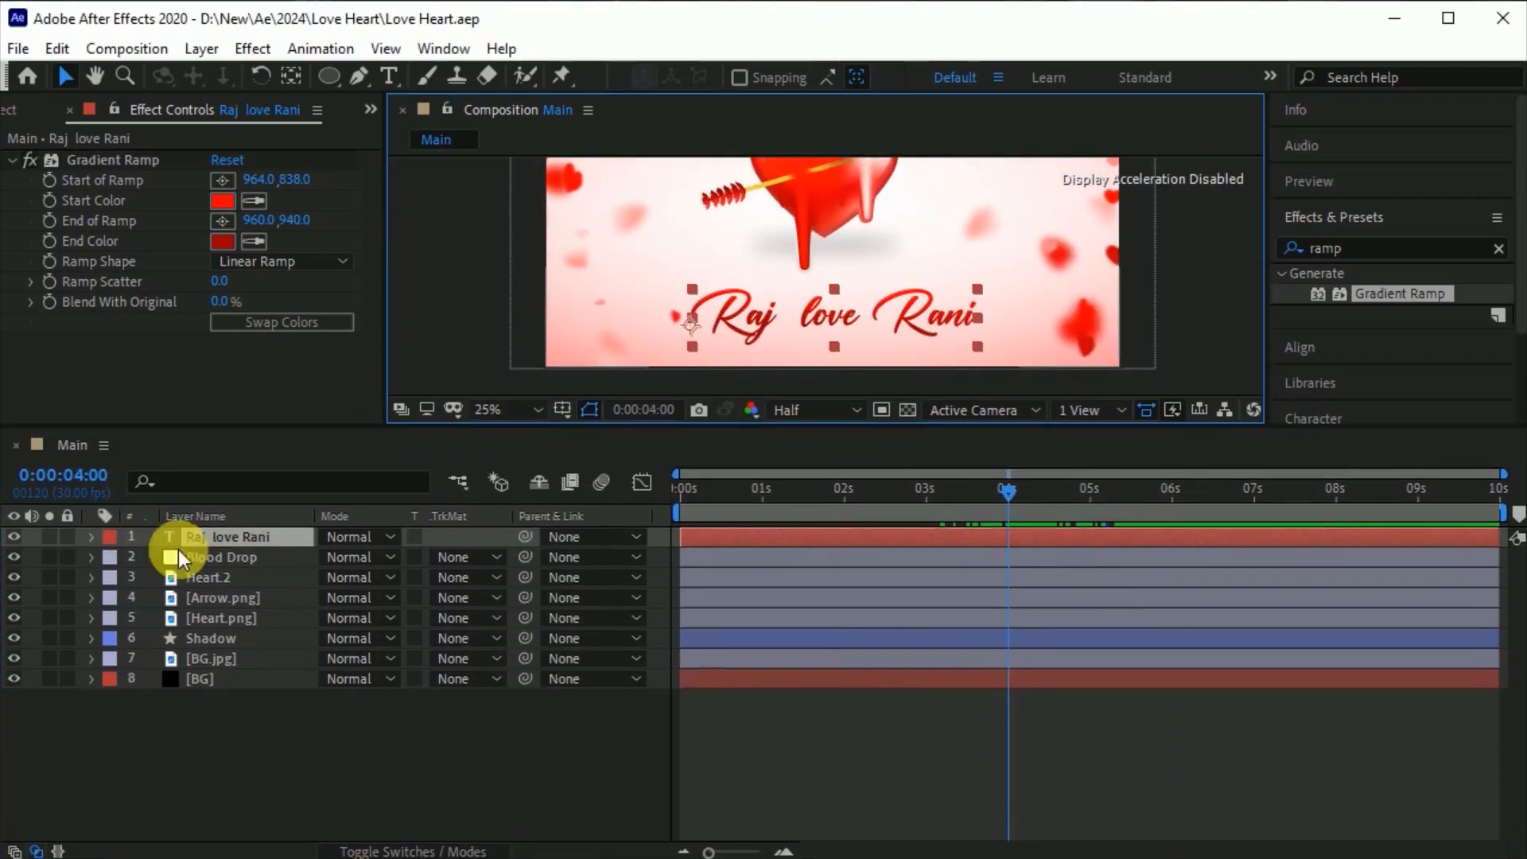
{"action": "left_click", "coordinate": [90, 539]}
{"action": "left_click", "coordinate": [499, 557]}
{"action": "left_click", "coordinate": [556, 151]}
Step: Keyframe the animator's Position at 0,-250 at 0:00:04:00 and at 0,0 at 0:00:05:20
{"action": "left_click", "coordinate": [349, 679]}
{"action": "type", "text": "-250"}
{"action": "key", "text": "Return"}
{"action": "left_click", "coordinate": [173, 680]}
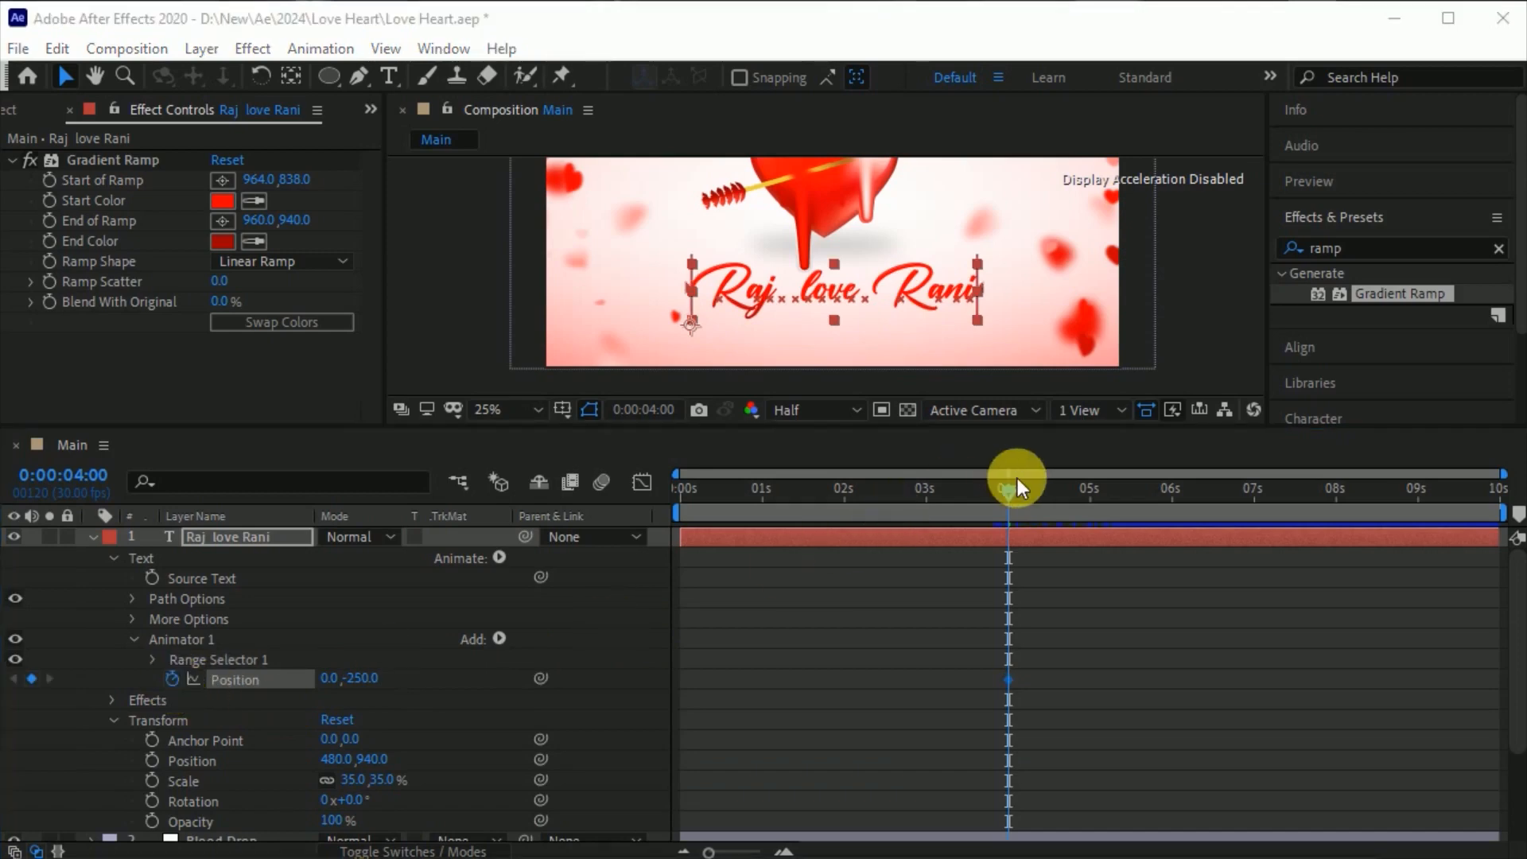
{"action": "left_click_drag", "start_coordinate": [1009, 494], "coordinate": [1143, 517]}
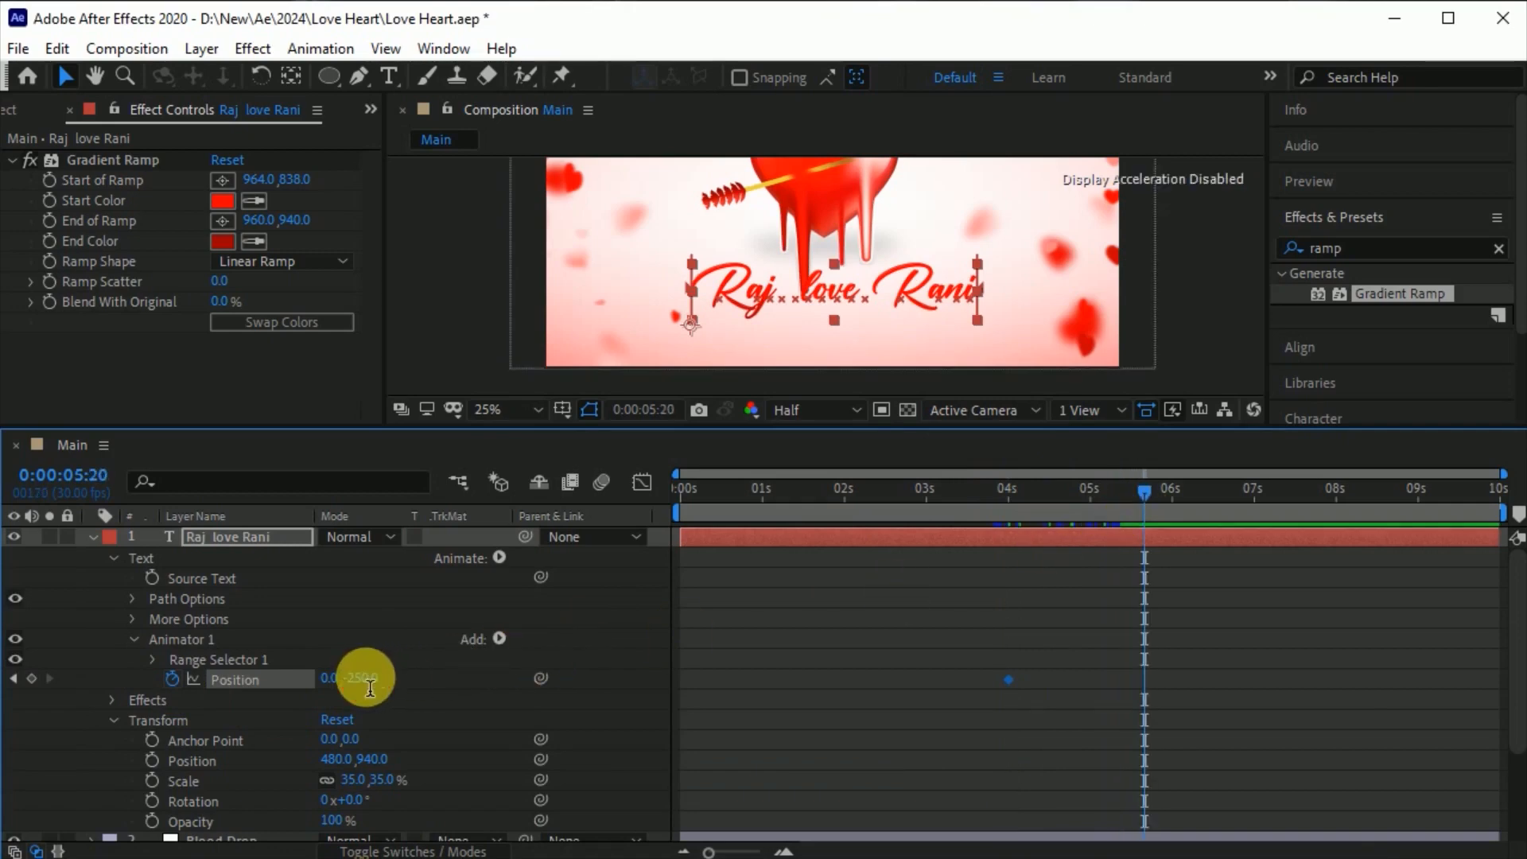
{"action": "key", "text": "Return"}
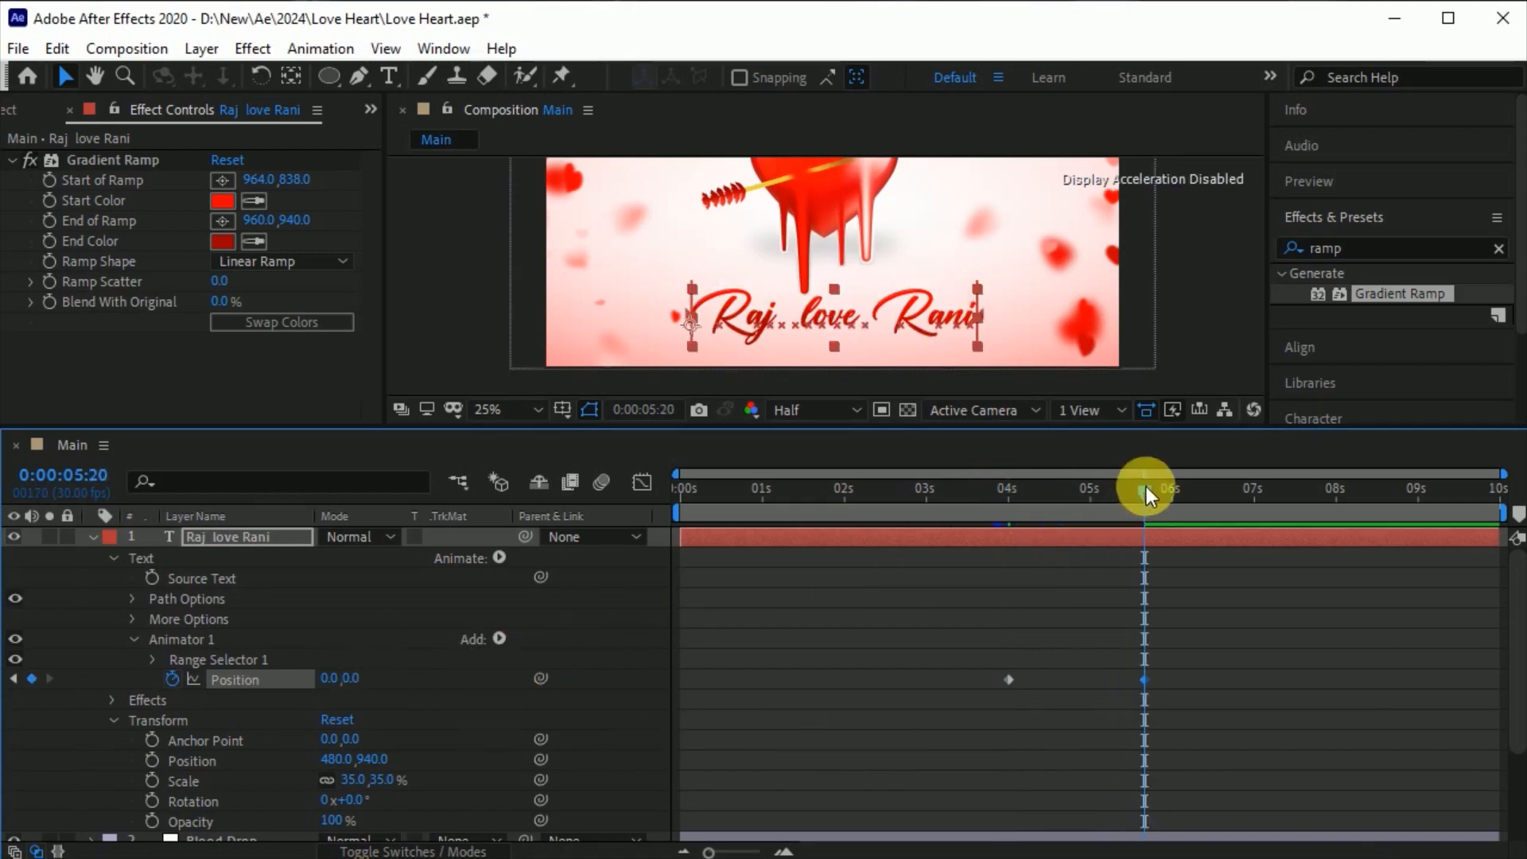
Step: Keyframe Range Selector 1's Start at 0% at 0:00:04:00 and 100% at 0:00:05:20
{"action": "left_click_drag", "start_coordinate": [1144, 489], "coordinate": [999, 537]}
{"action": "left_click", "coordinate": [153, 659]}
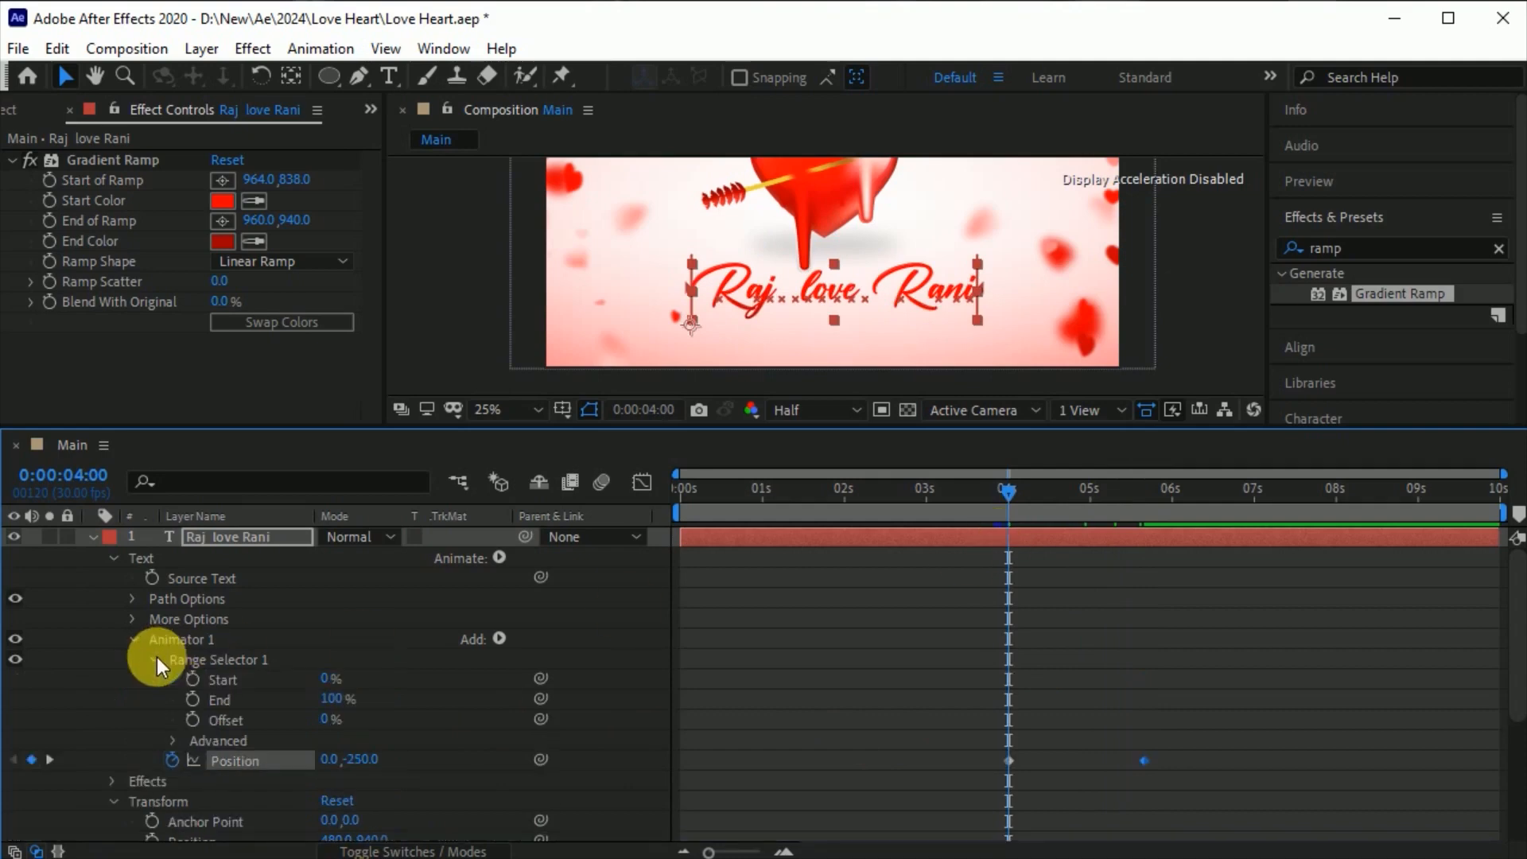
{"action": "left_click", "coordinate": [193, 678]}
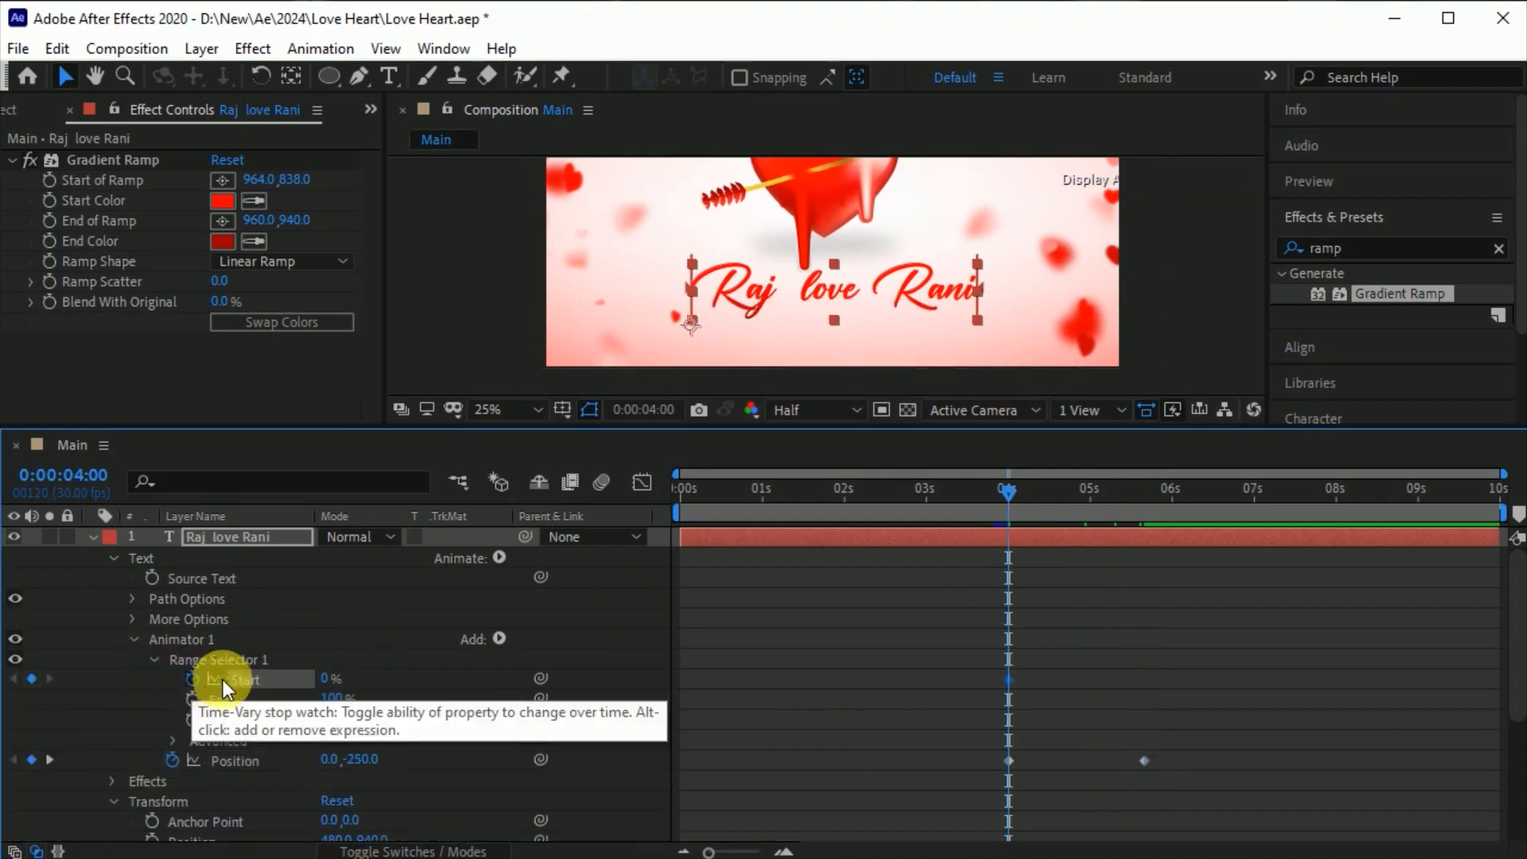
{"action": "left_click_drag", "start_coordinate": [1013, 488], "coordinate": [1137, 512]}
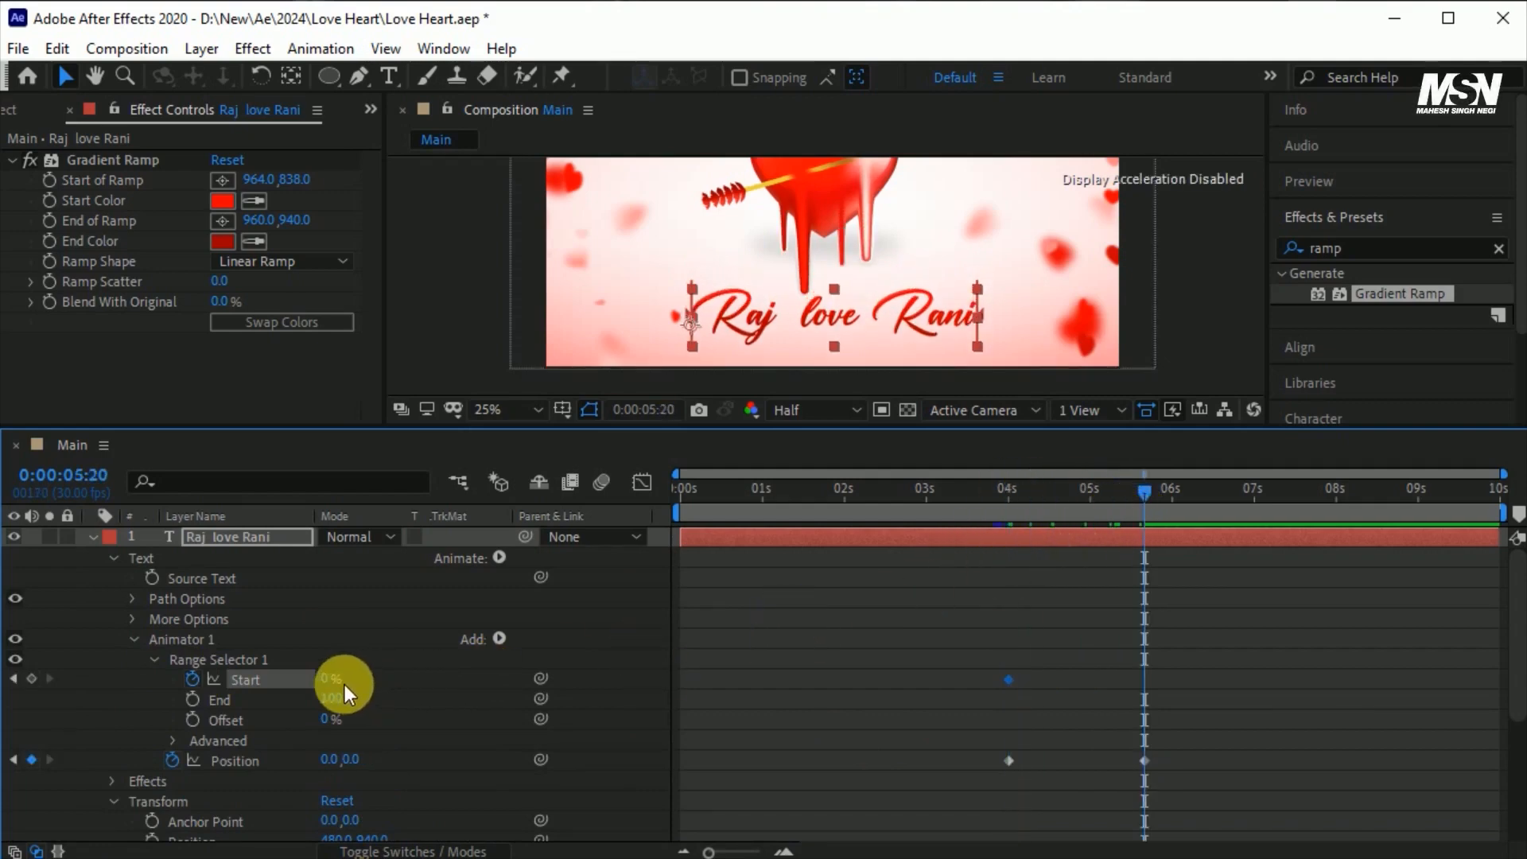
{"action": "left_click_drag", "start_coordinate": [336, 681], "coordinate": [684, 676]}
Step: Keyframe Range Selector 1's End at 0% at 0:00:04:00 and 100% at 0:00:05:20
{"action": "left_click_drag", "start_coordinate": [1142, 495], "coordinate": [1009, 549]}
{"action": "left_click_drag", "start_coordinate": [323, 699], "coordinate": [153, 705]}
{"action": "left_click", "coordinate": [192, 699]}
{"action": "left_click_drag", "start_coordinate": [1010, 493], "coordinate": [1134, 527]}
{"action": "left_click_drag", "start_coordinate": [328, 699], "coordinate": [718, 675]}
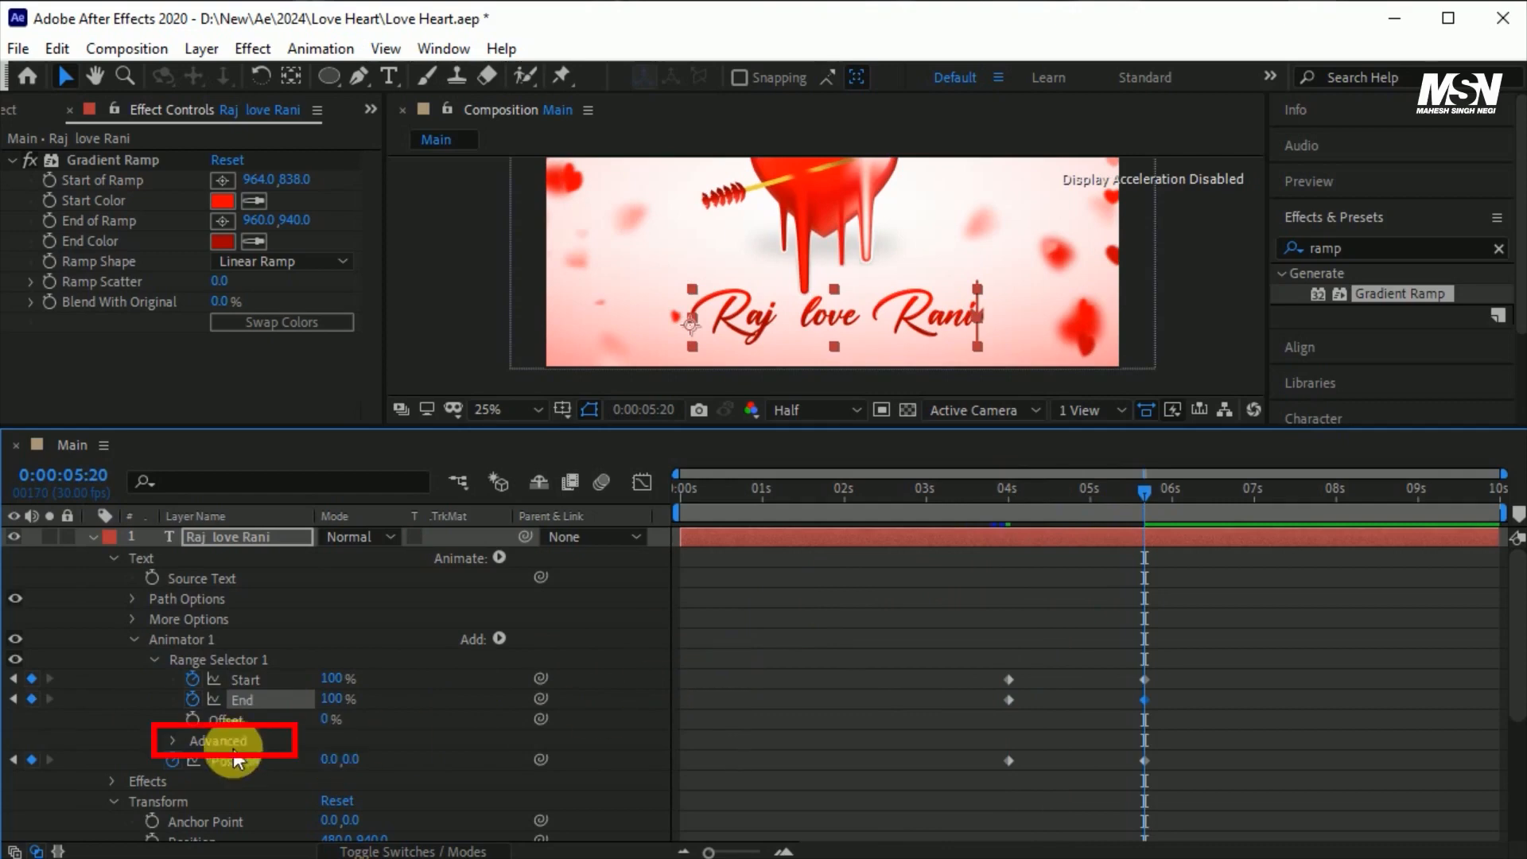
Step: In the range selector's advanced settings, base the animation on Words and set Shape to Ramp Up
{"action": "left_click", "coordinate": [175, 740]}
{"action": "scroll", "coordinate": [170, 716], "scroll_direction": "down", "scroll_amount": 3}
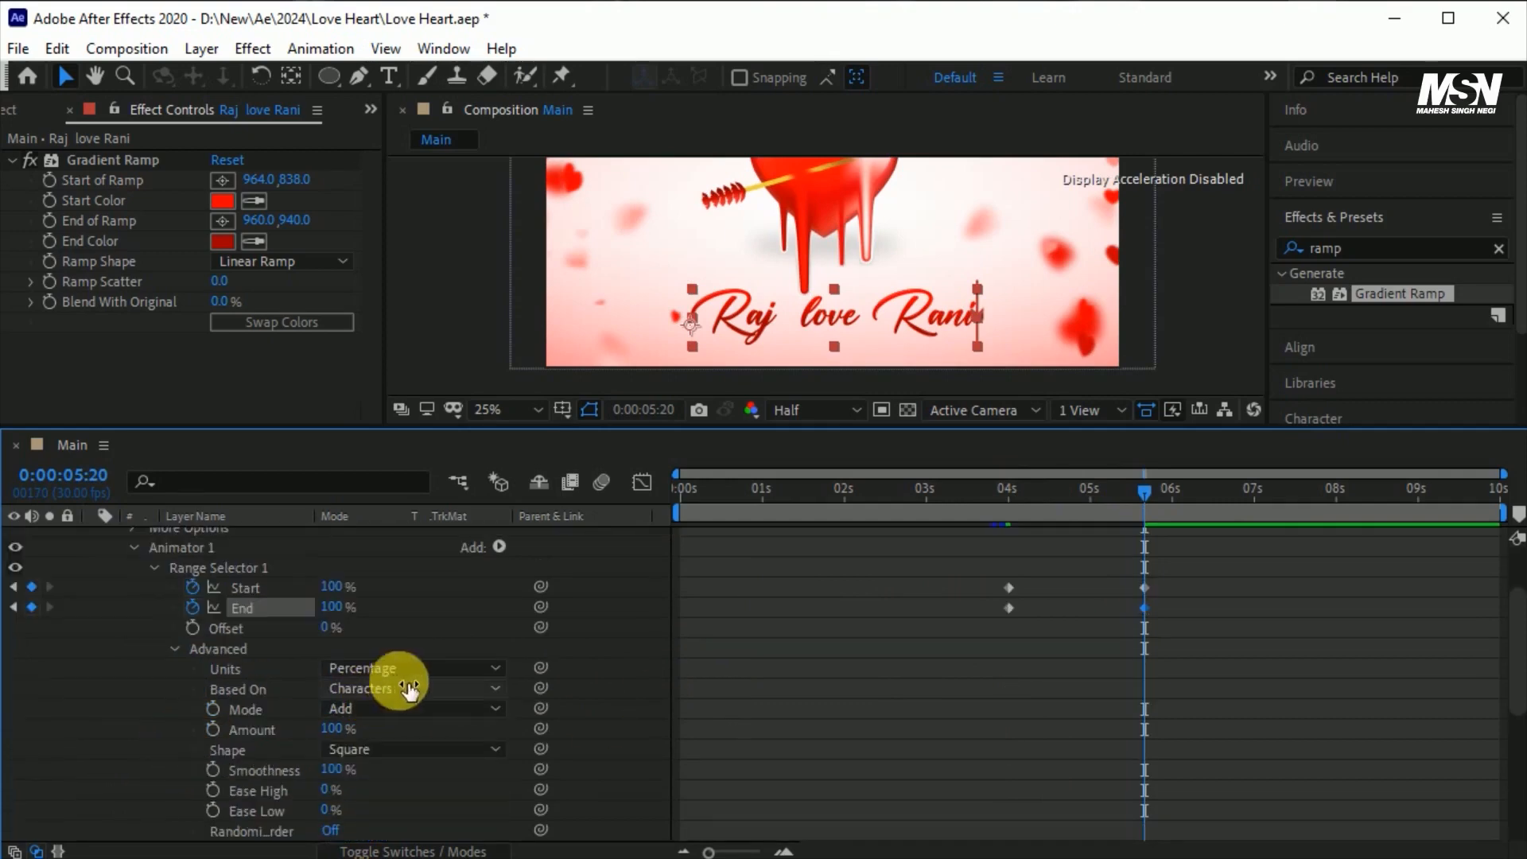
{"action": "left_click", "coordinate": [430, 689]}
{"action": "left_click", "coordinate": [382, 767]}
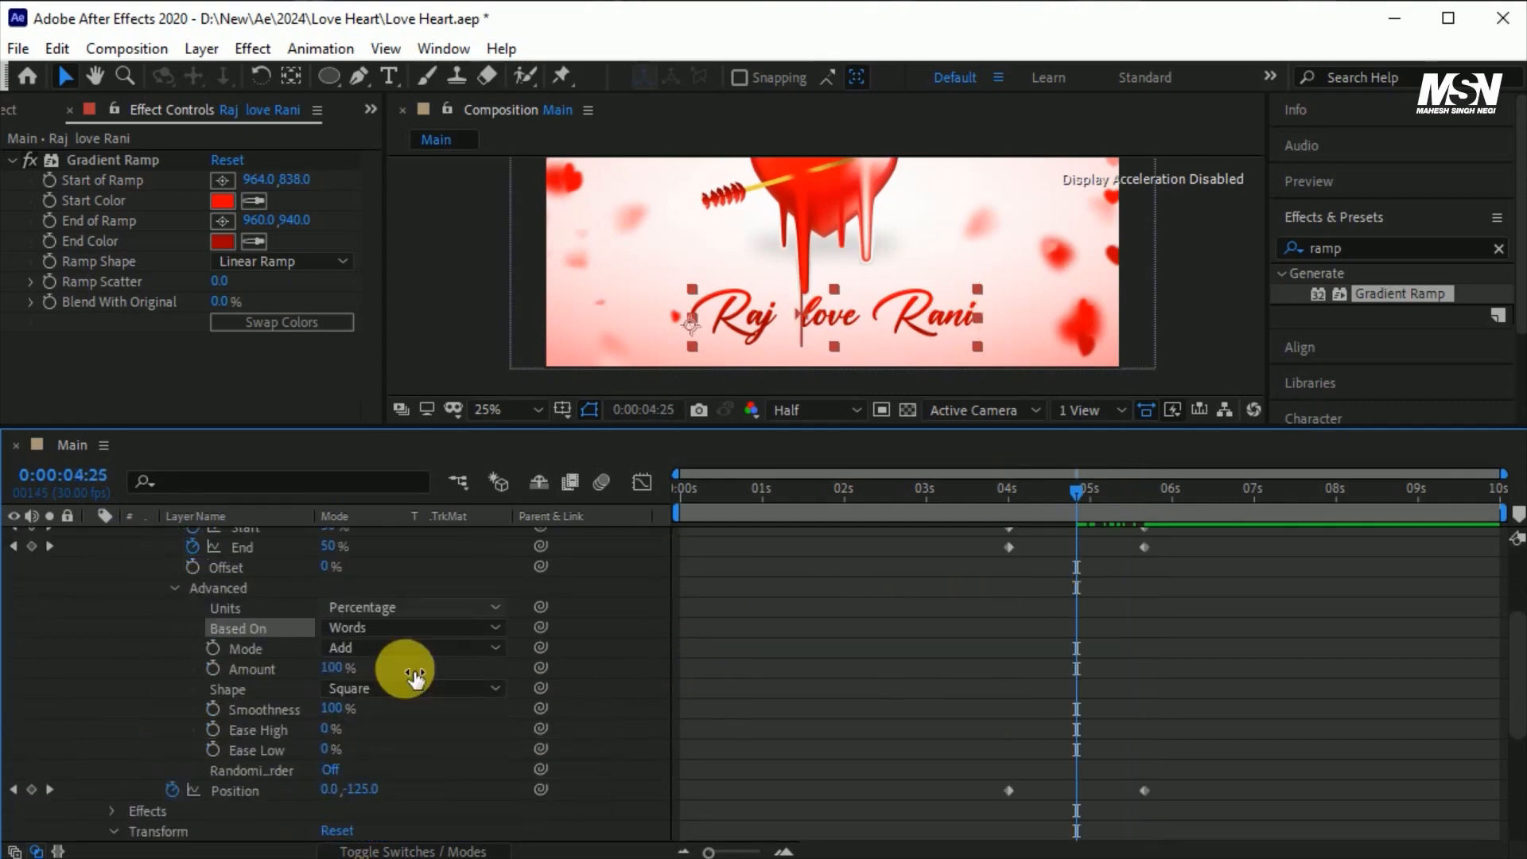
{"action": "left_click", "coordinate": [404, 687]}
{"action": "left_click", "coordinate": [409, 738]}
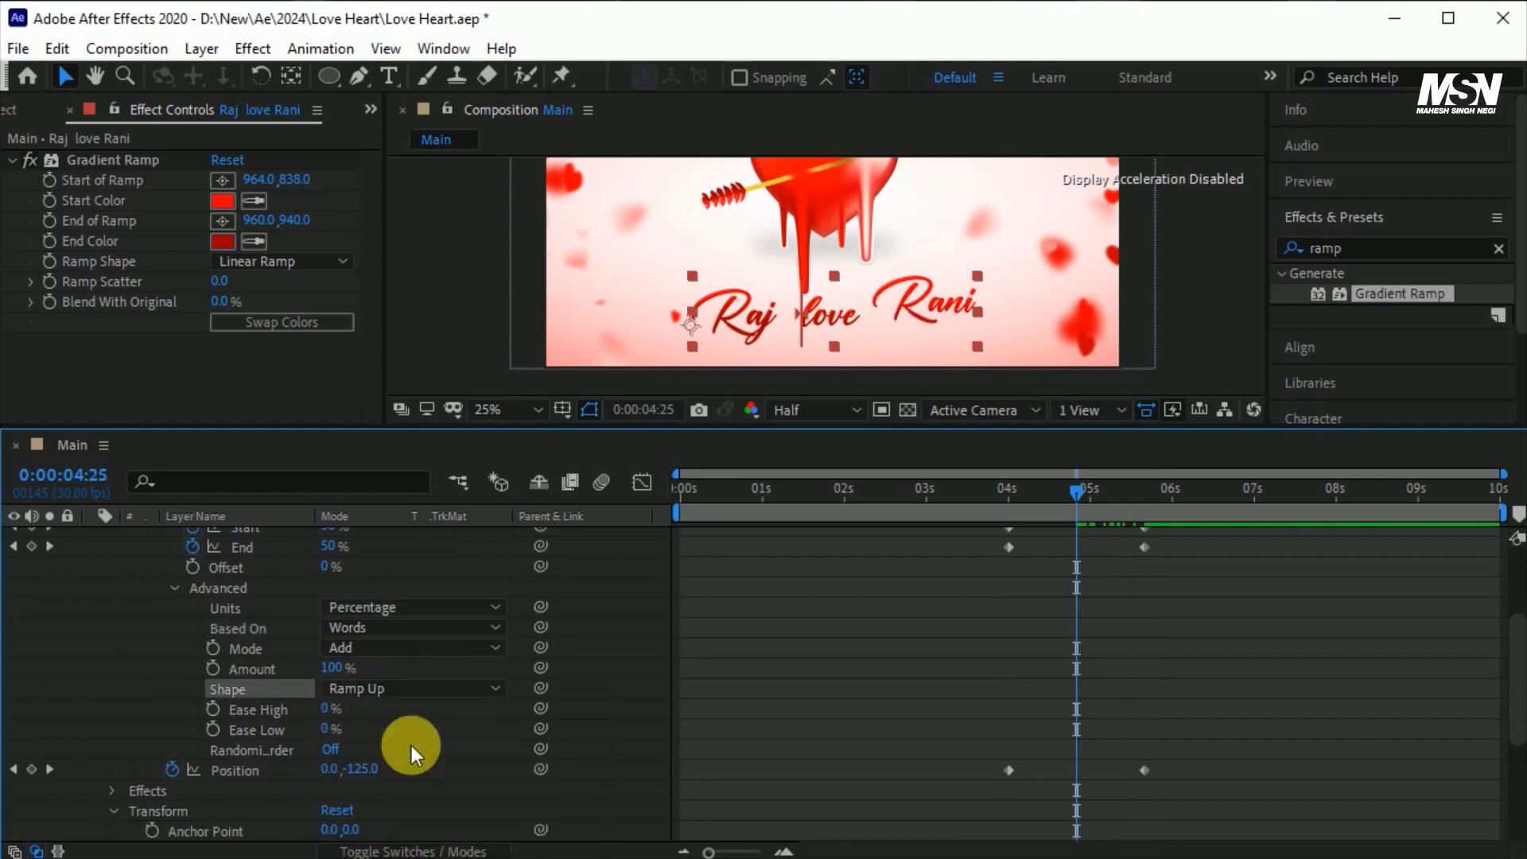
Step: Set both Ease High and Ease Low of the range selector to 100%
{"action": "scroll", "coordinate": [404, 666], "scroll_direction": "down", "scroll_amount": 1}
{"action": "left_click", "coordinate": [326, 679]}
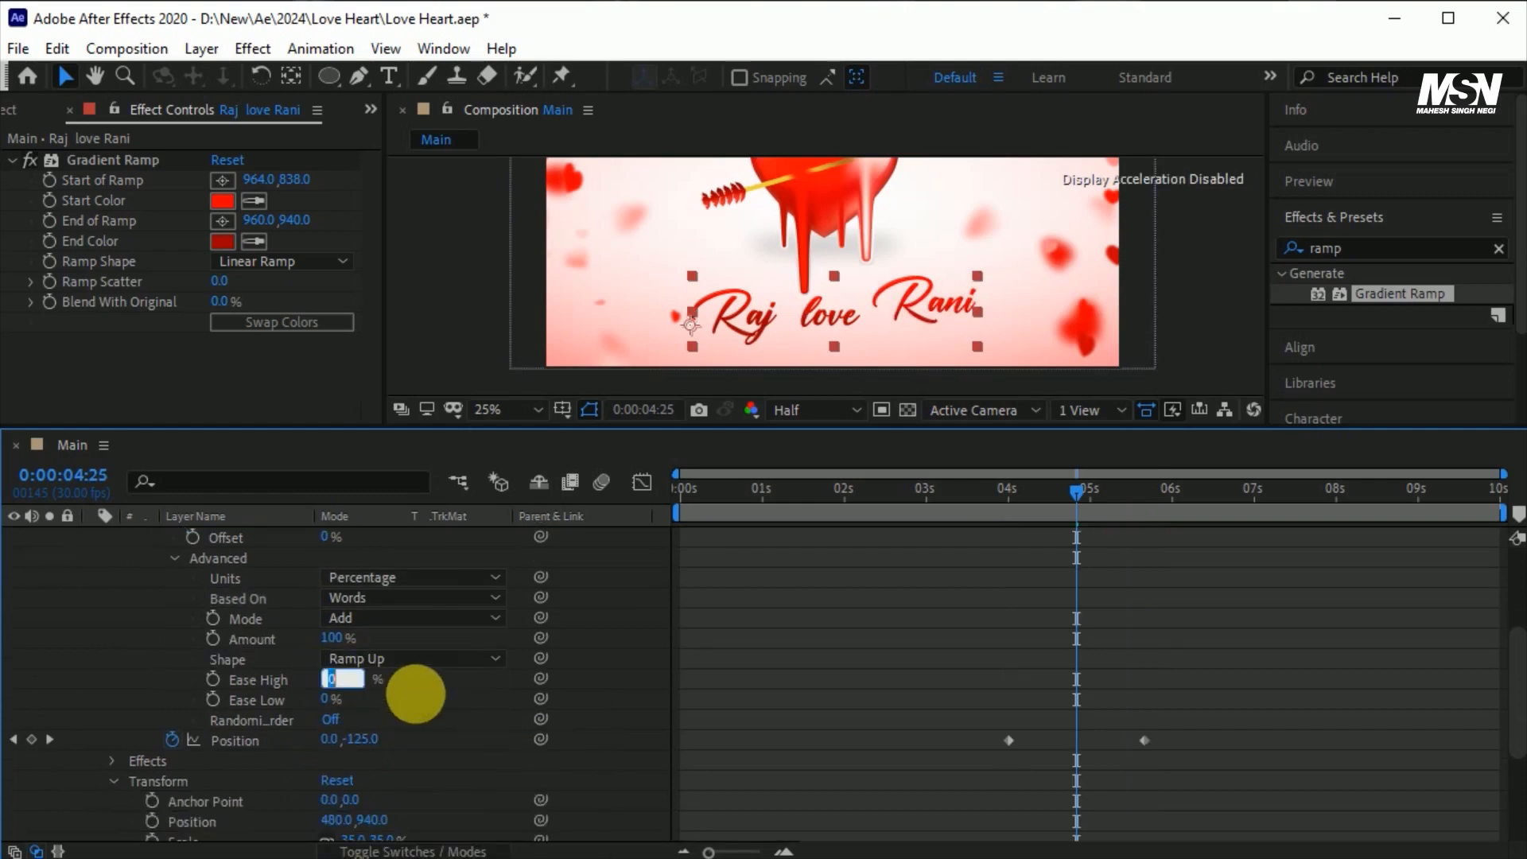
{"action": "type", "text": "100"}
{"action": "key", "text": "Return"}
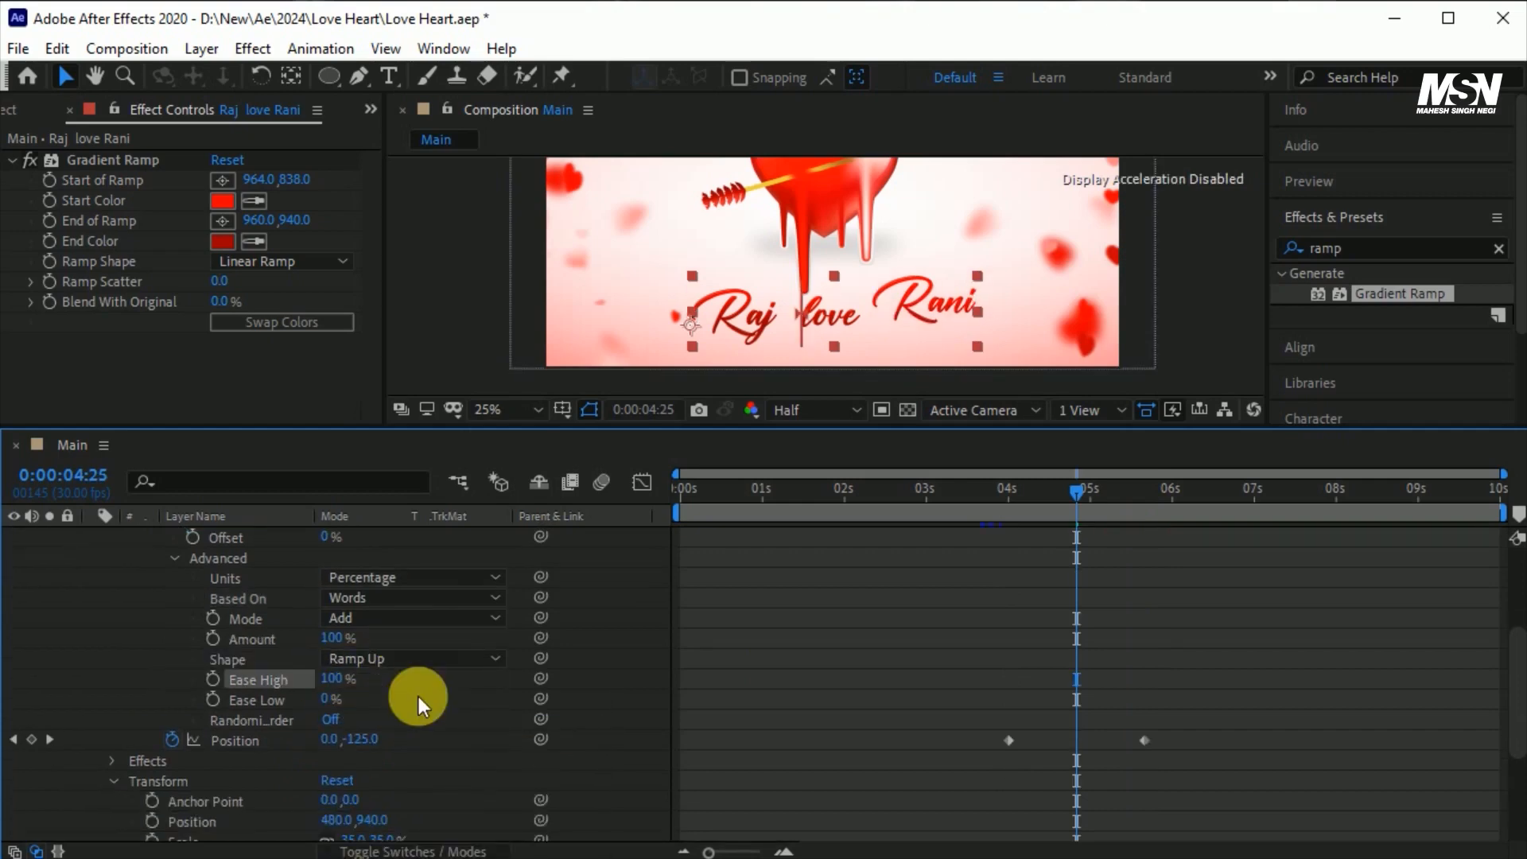
{"action": "left_click_drag", "start_coordinate": [332, 711], "coordinate": [503, 712]}
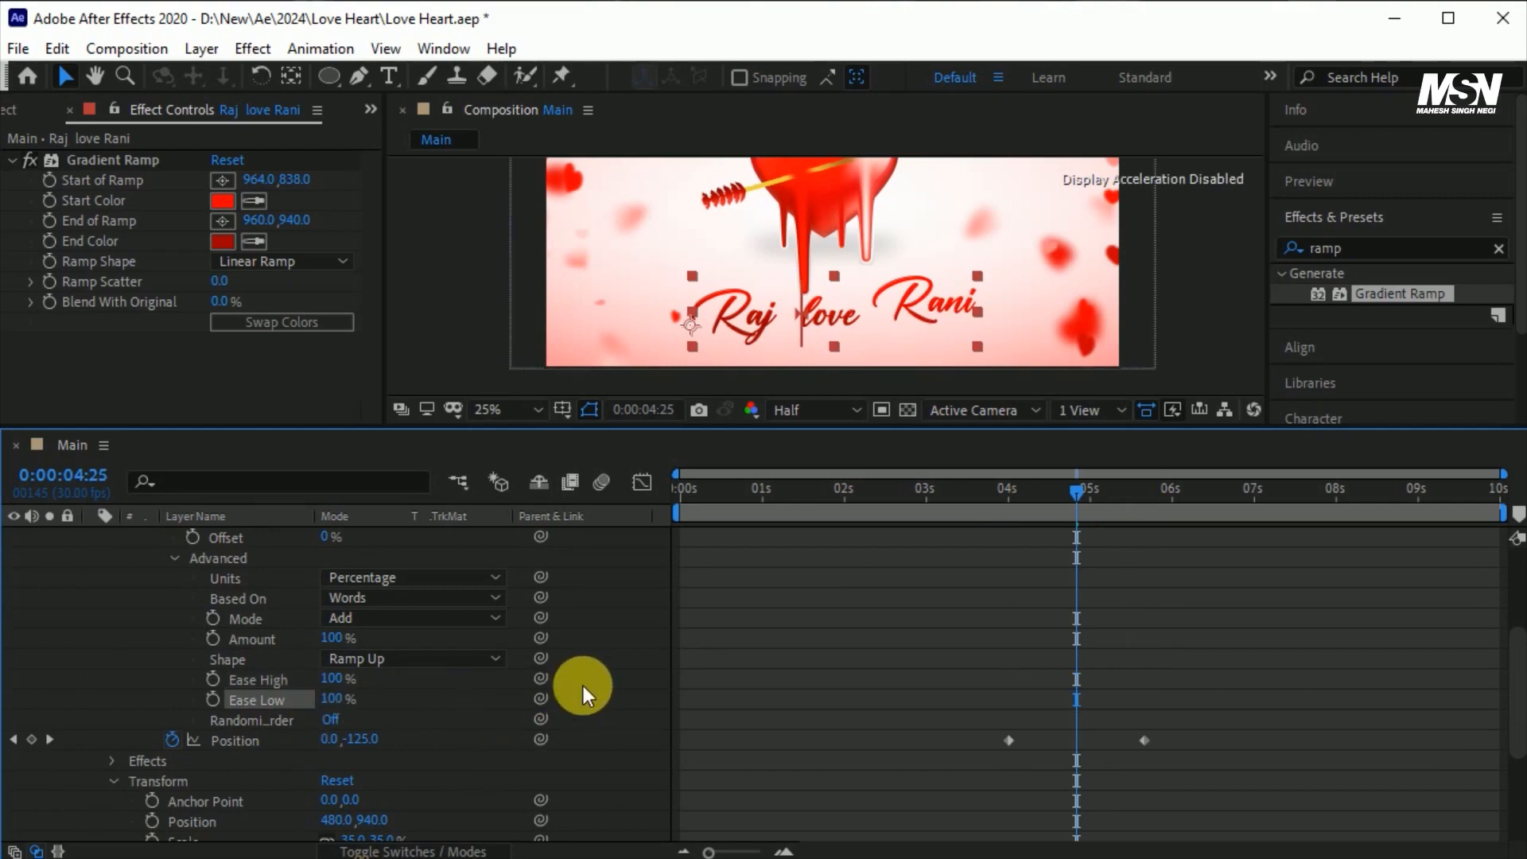
Step: Add an Opacity property to the title's animator, keyframed at 0% at 0:00:04:13 and again at 0:00:05:20
{"action": "scroll", "coordinate": [514, 685], "scroll_direction": "up", "scroll_amount": 3}
{"action": "left_click", "coordinate": [497, 639]}
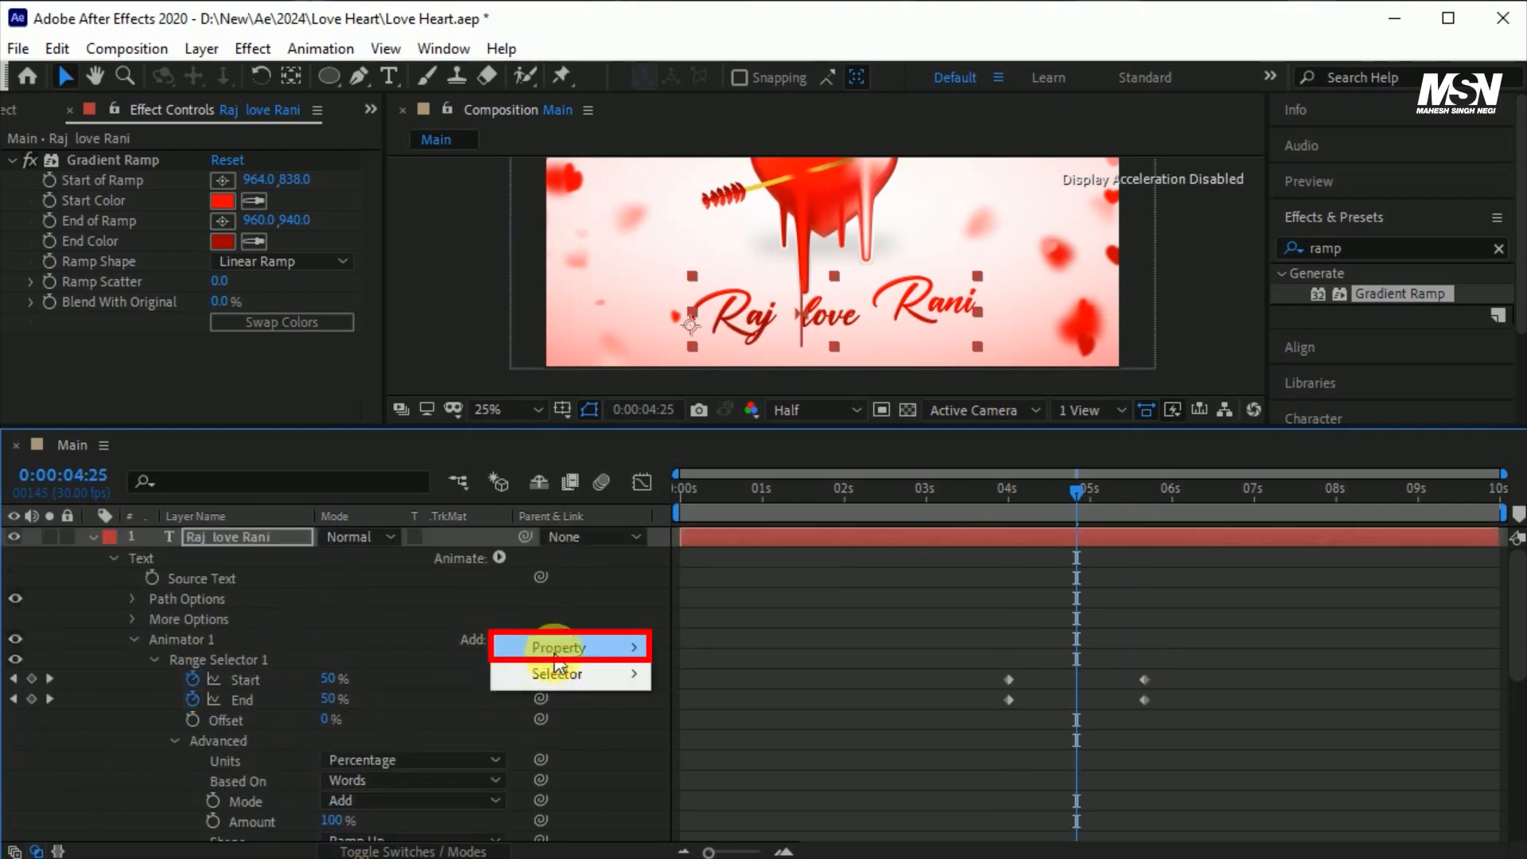
{"action": "mouse_move", "coordinate": [561, 658]}
{"action": "left_click", "coordinate": [712, 813]}
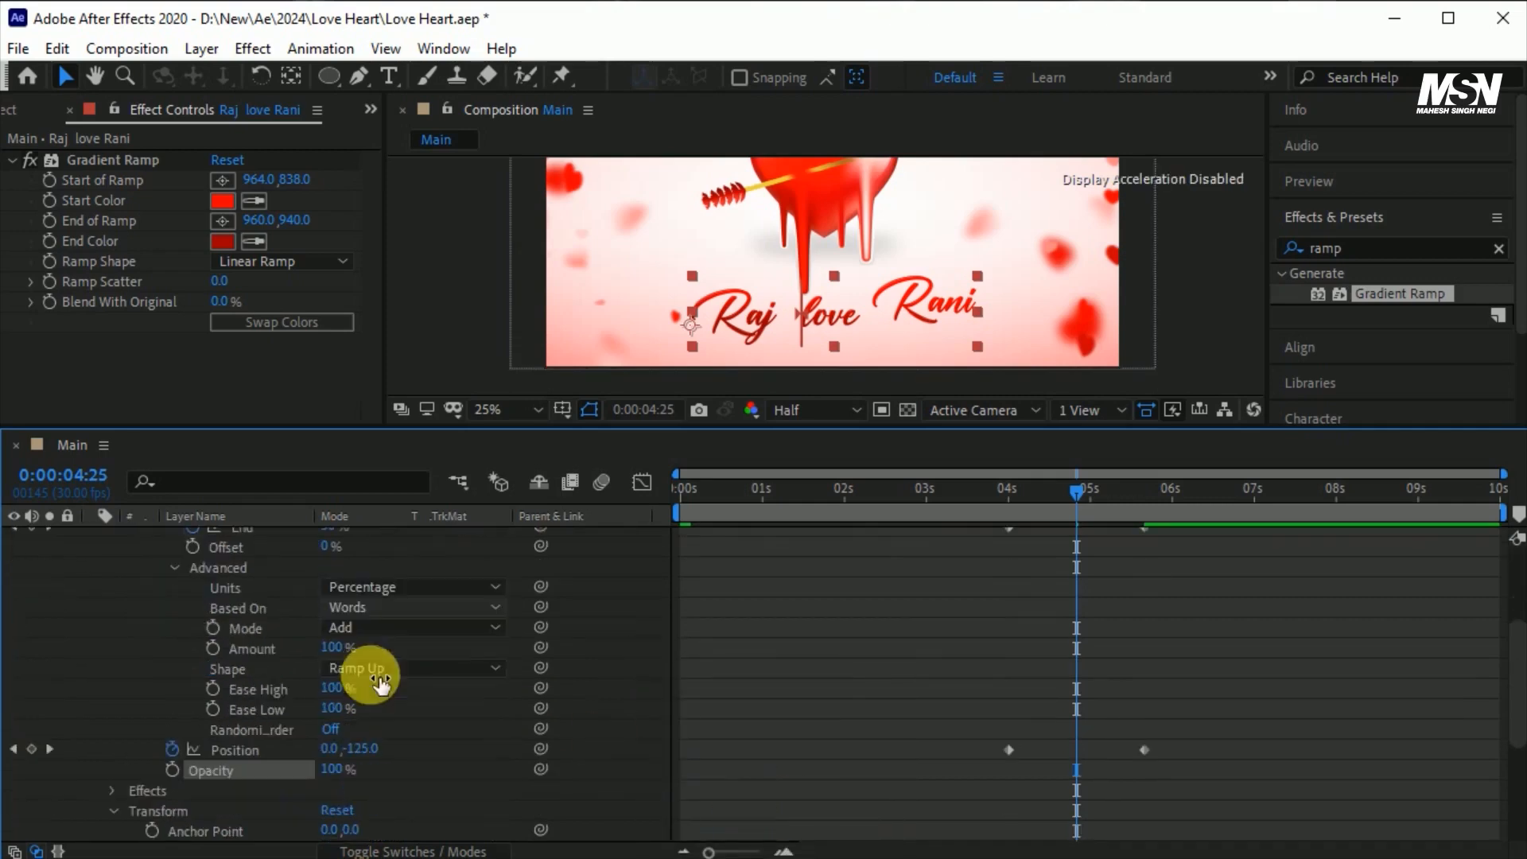
{"action": "left_click_drag", "start_coordinate": [1075, 495], "coordinate": [1047, 503]}
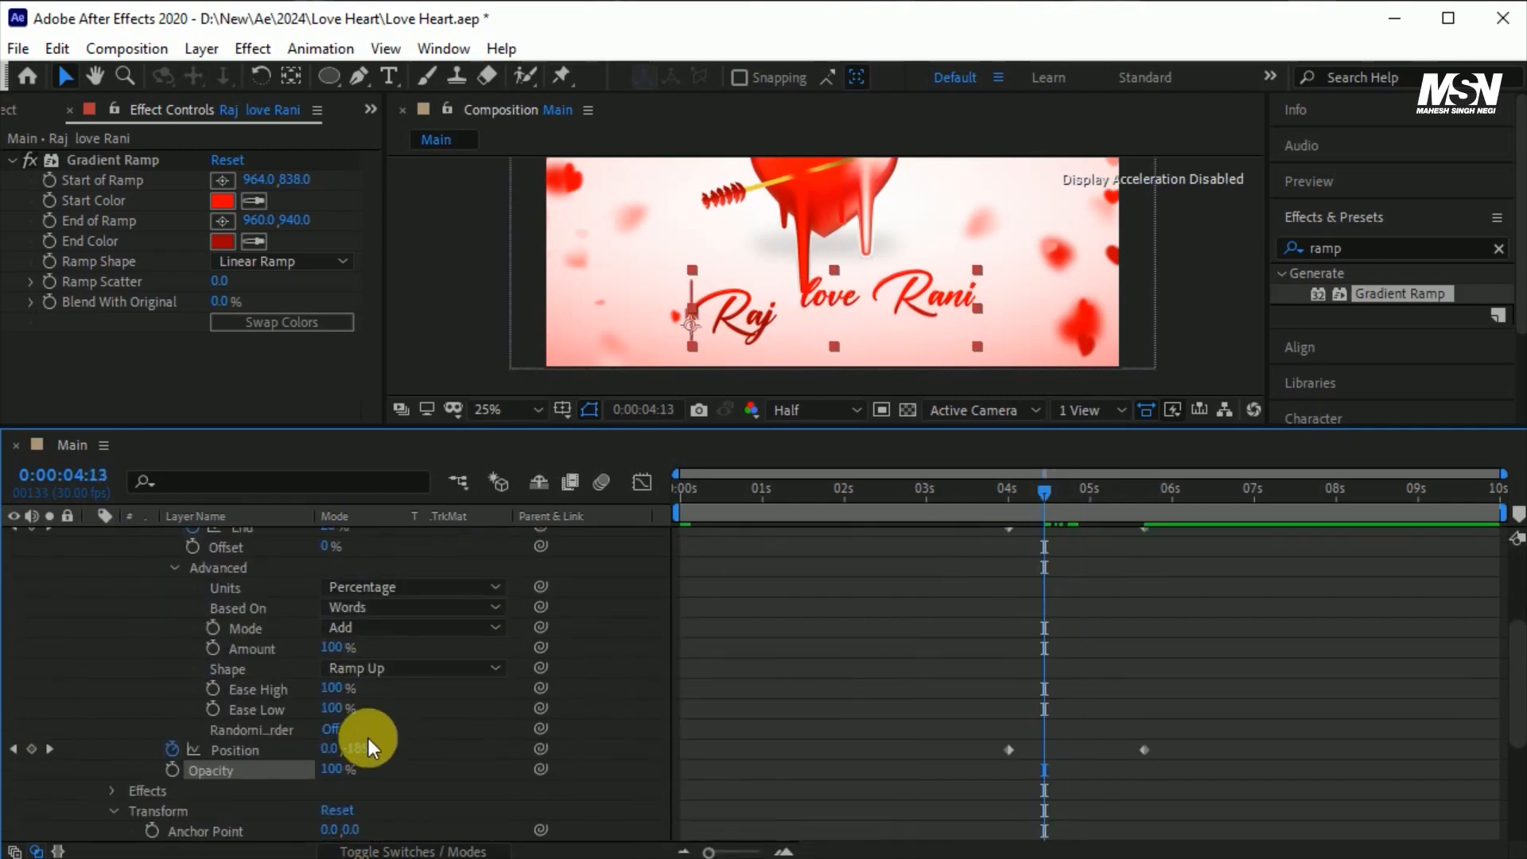
{"action": "left_click", "coordinate": [172, 770]}
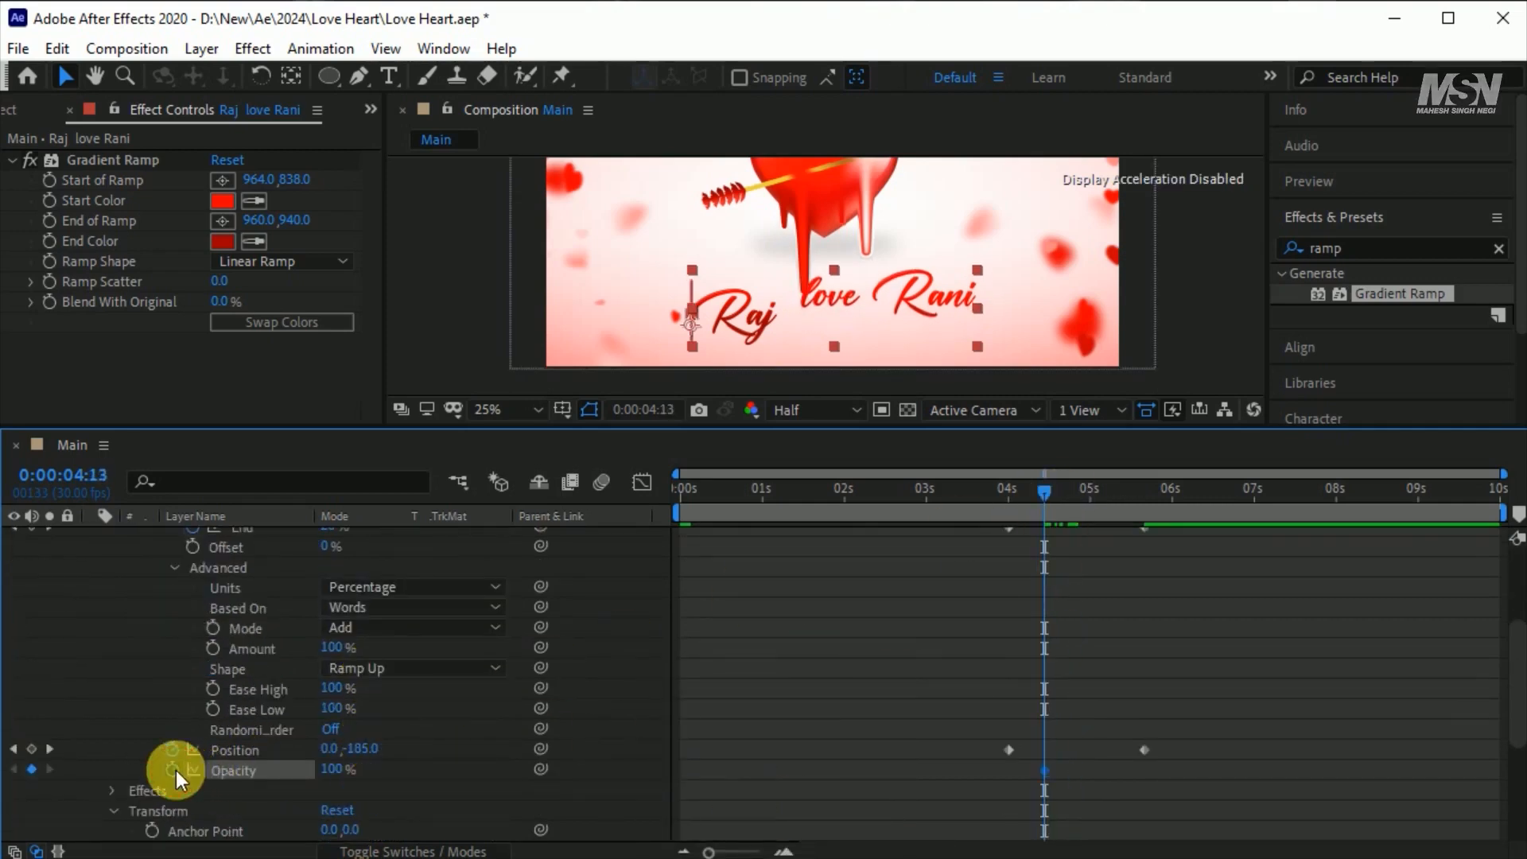
{"action": "left_click_drag", "start_coordinate": [340, 768], "coordinate": [72, 773]}
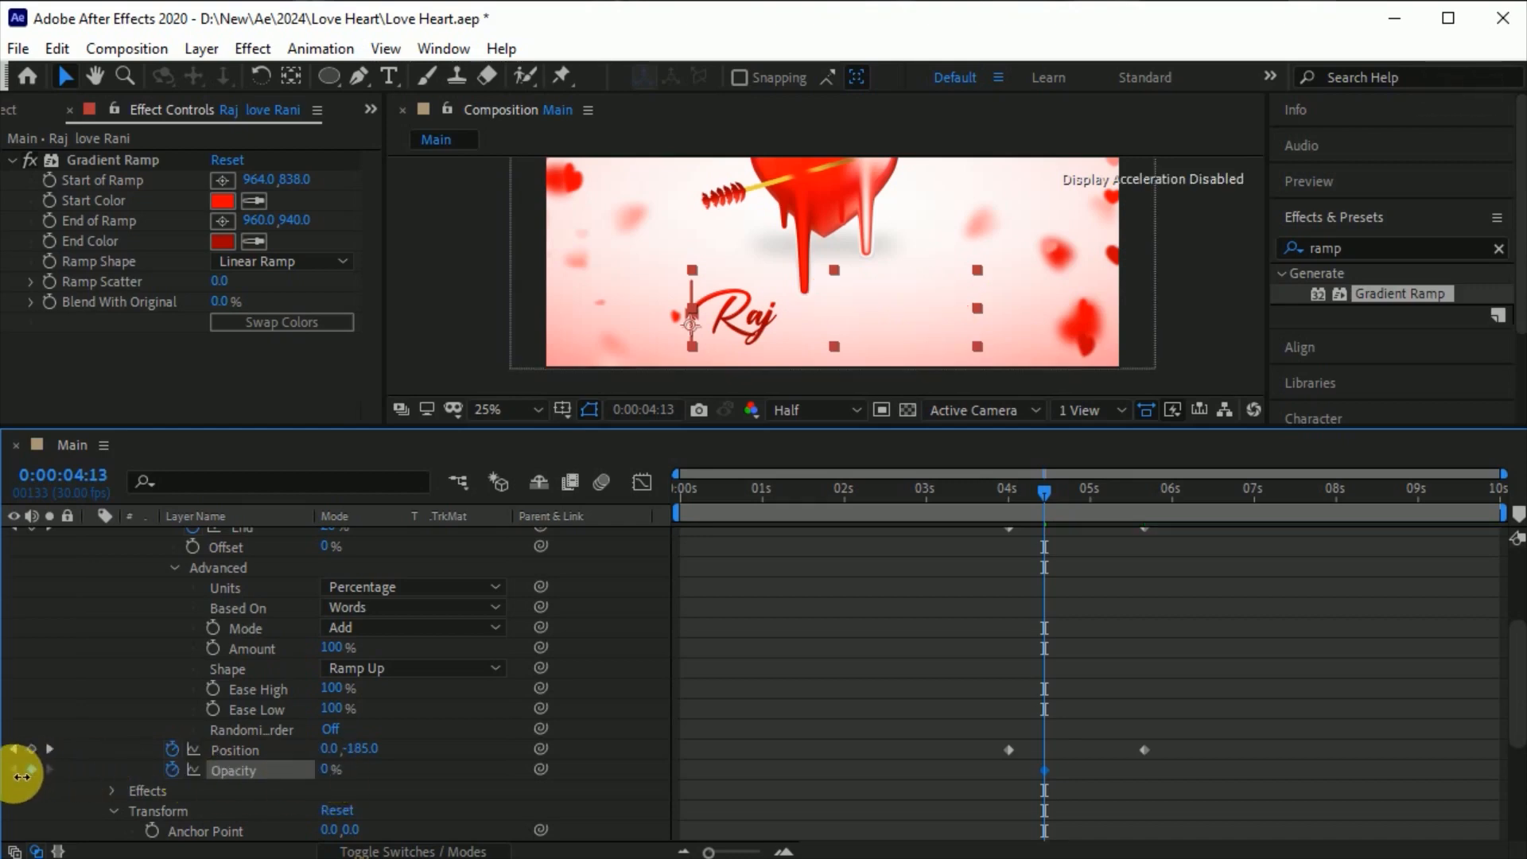
{"action": "scroll", "coordinate": [382, 687], "scroll_direction": "up", "scroll_amount": 2}
{"action": "left_click_drag", "start_coordinate": [1089, 491], "coordinate": [1144, 514]}
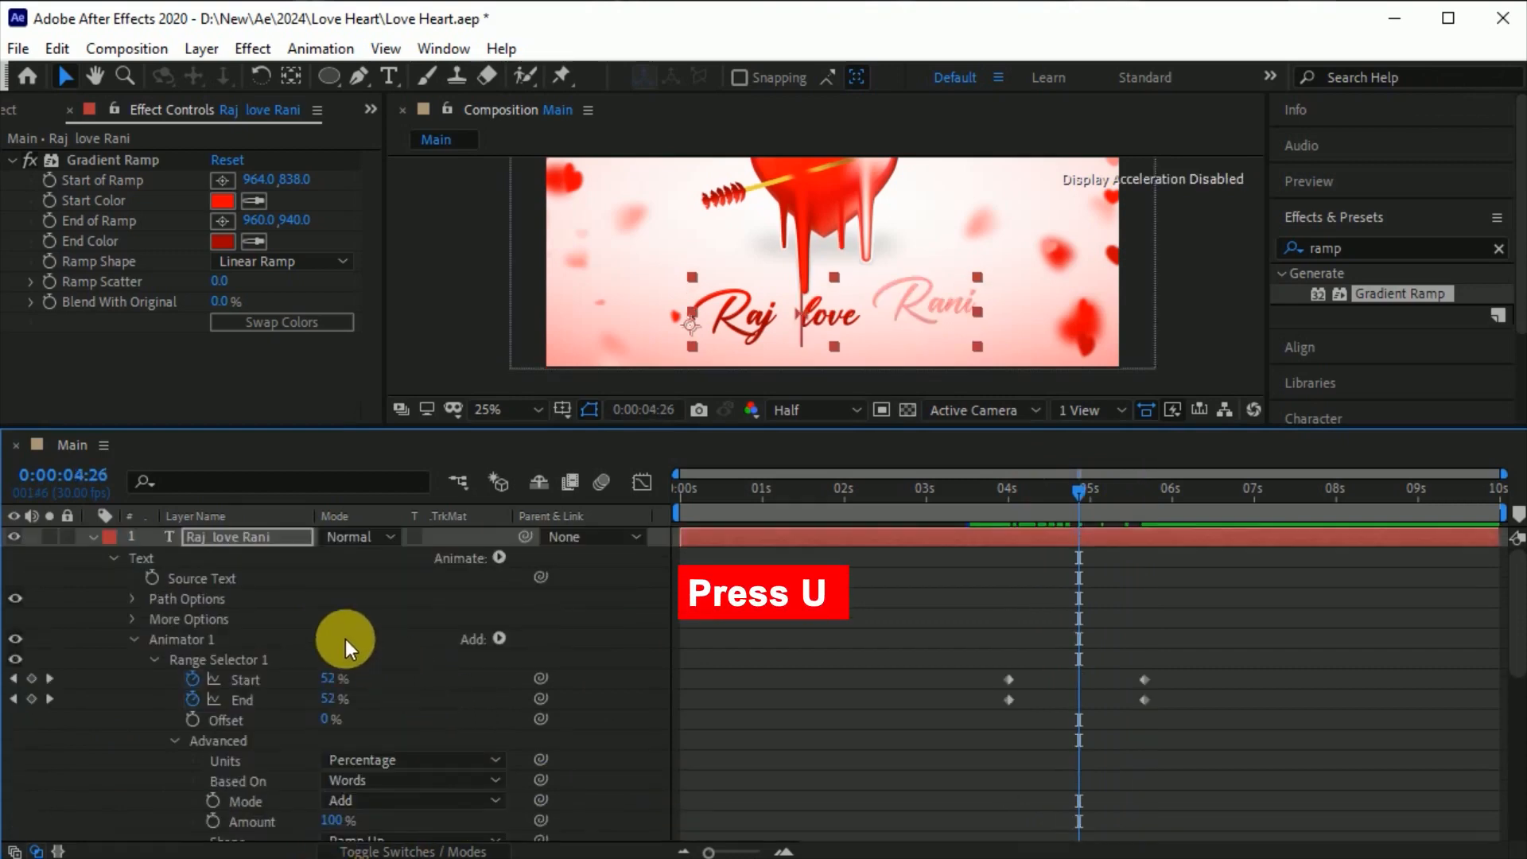
Step: Apply Easy Ease to all of the title's keyframes and play the text animation from 0:00:03:23
{"action": "key", "text": "u"}
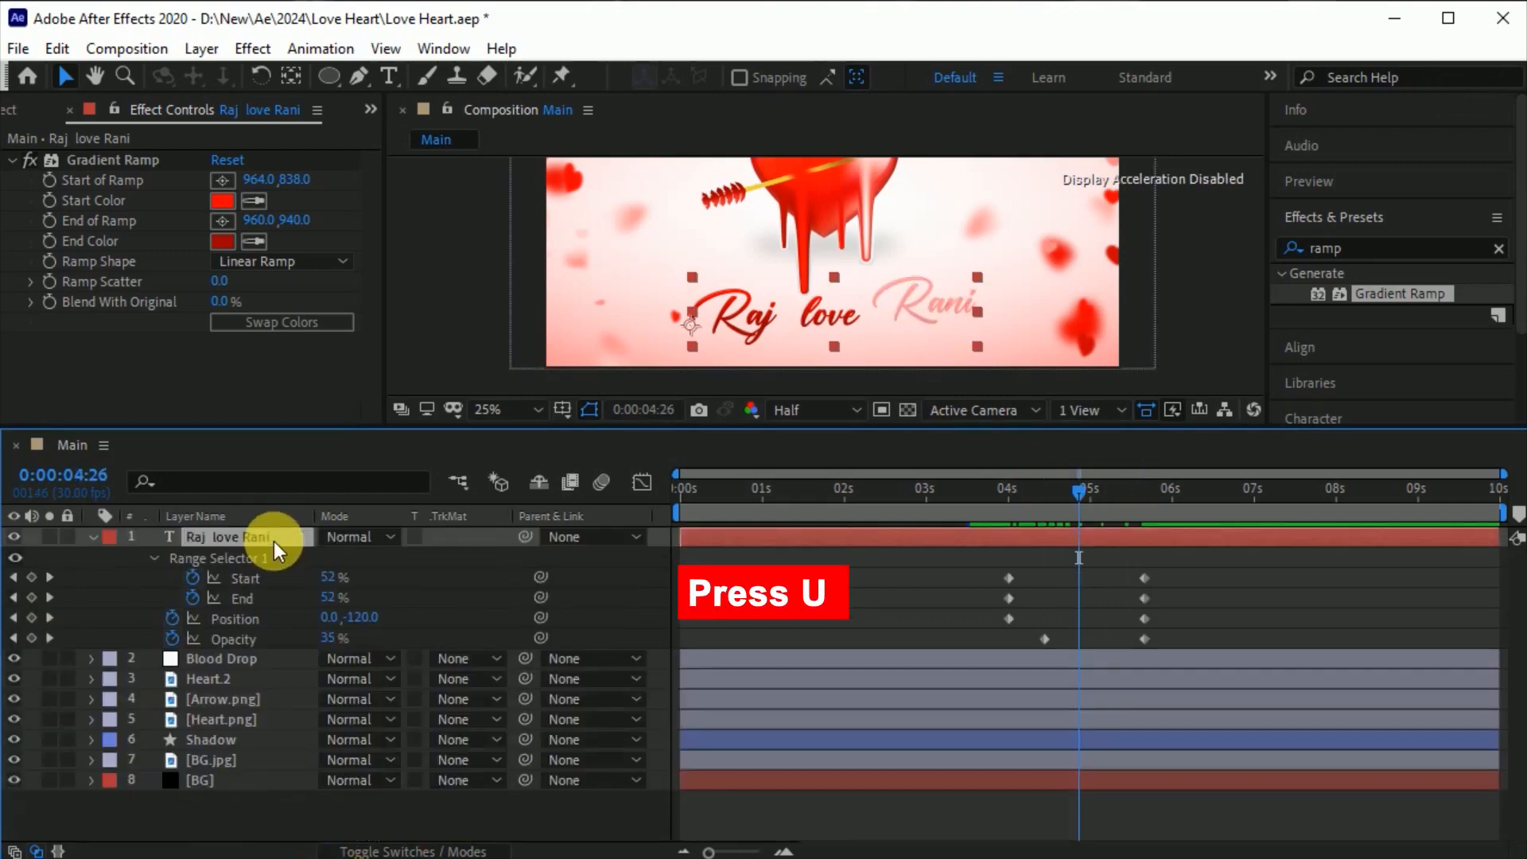
{"action": "left_click_drag", "start_coordinate": [1221, 555], "coordinate": [981, 646]}
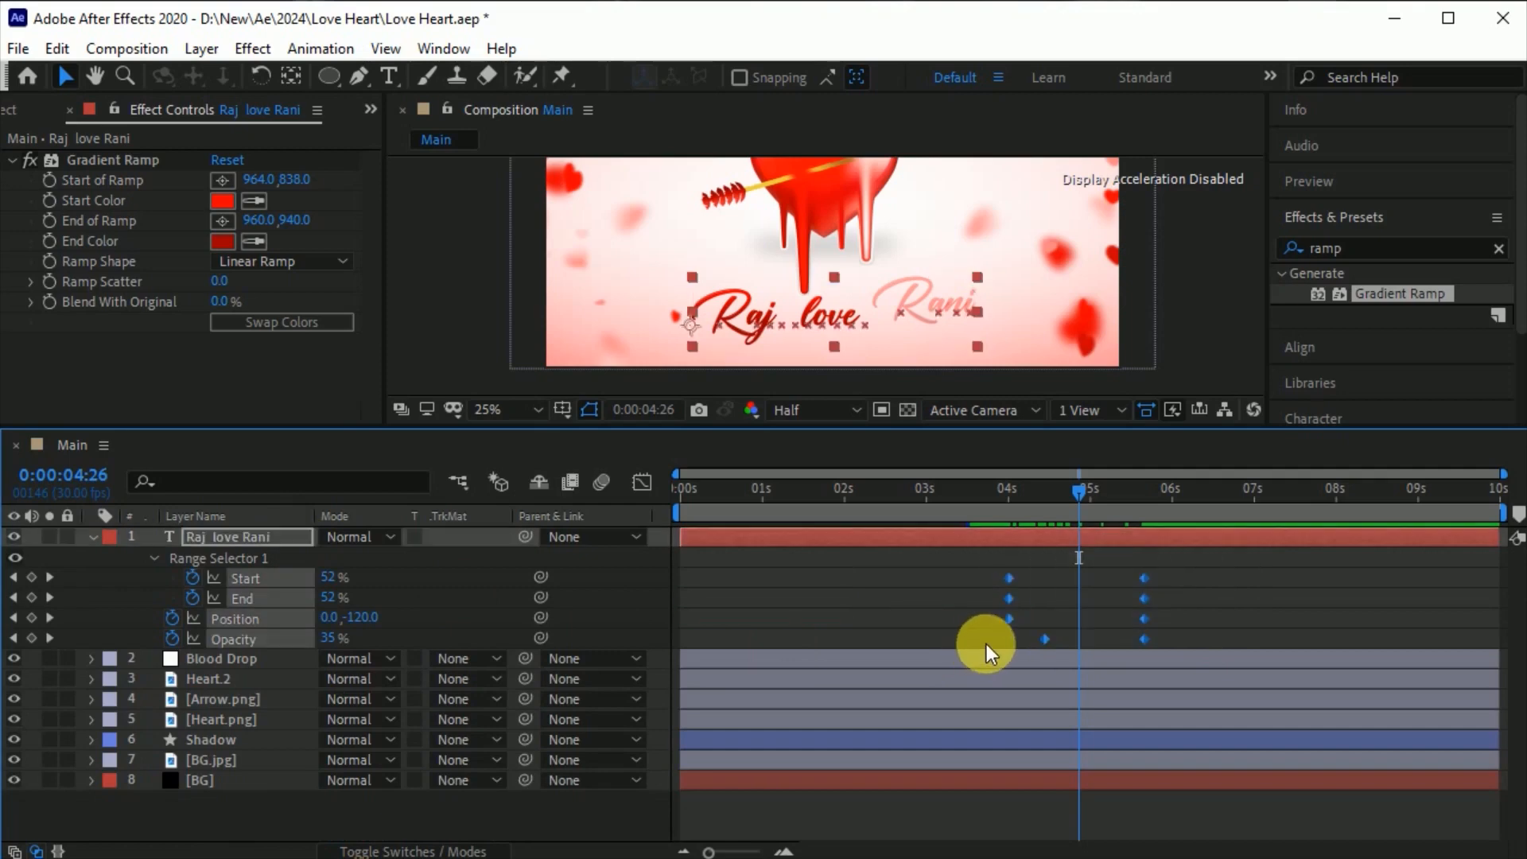
{"action": "key", "text": "F9"}
{"action": "left_click_drag", "start_coordinate": [1077, 495], "coordinate": [990, 506]}
{"action": "key", "text": "space"}
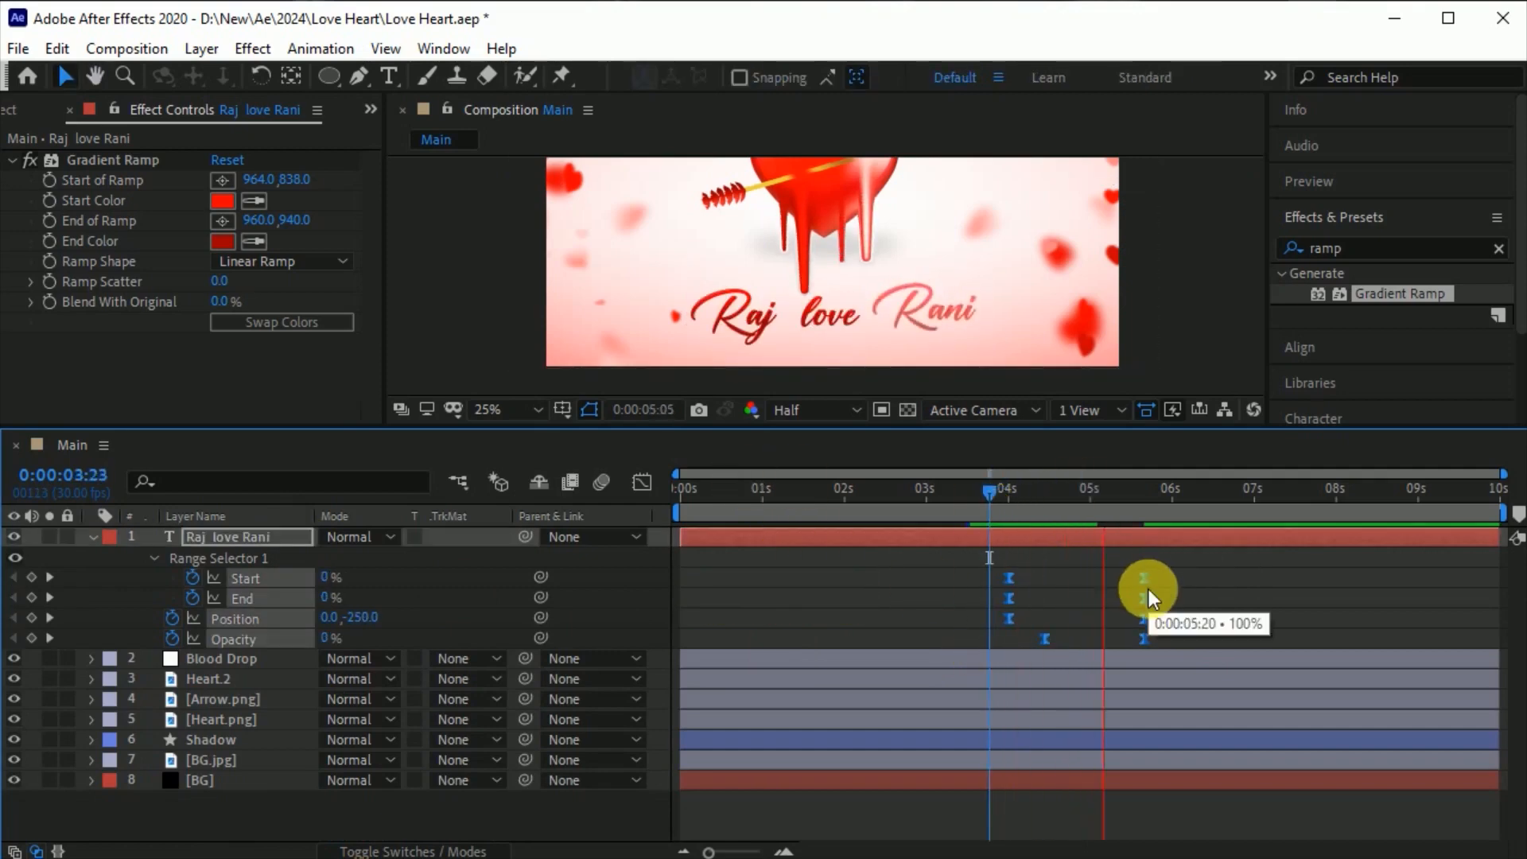
Step: Move the title's last Start, End, Position and Opacity keyframes about 0.3 seconds earlier and replay from 0:00:03:17
{"action": "key", "text": "space"}
{"action": "left_click_drag", "start_coordinate": [1173, 570], "coordinate": [1136, 643]}
{"action": "left_click_drag", "start_coordinate": [1143, 639], "coordinate": [1120, 638]}
{"action": "left_click_drag", "start_coordinate": [1129, 495], "coordinate": [975, 532]}
{"action": "key", "text": "space"}
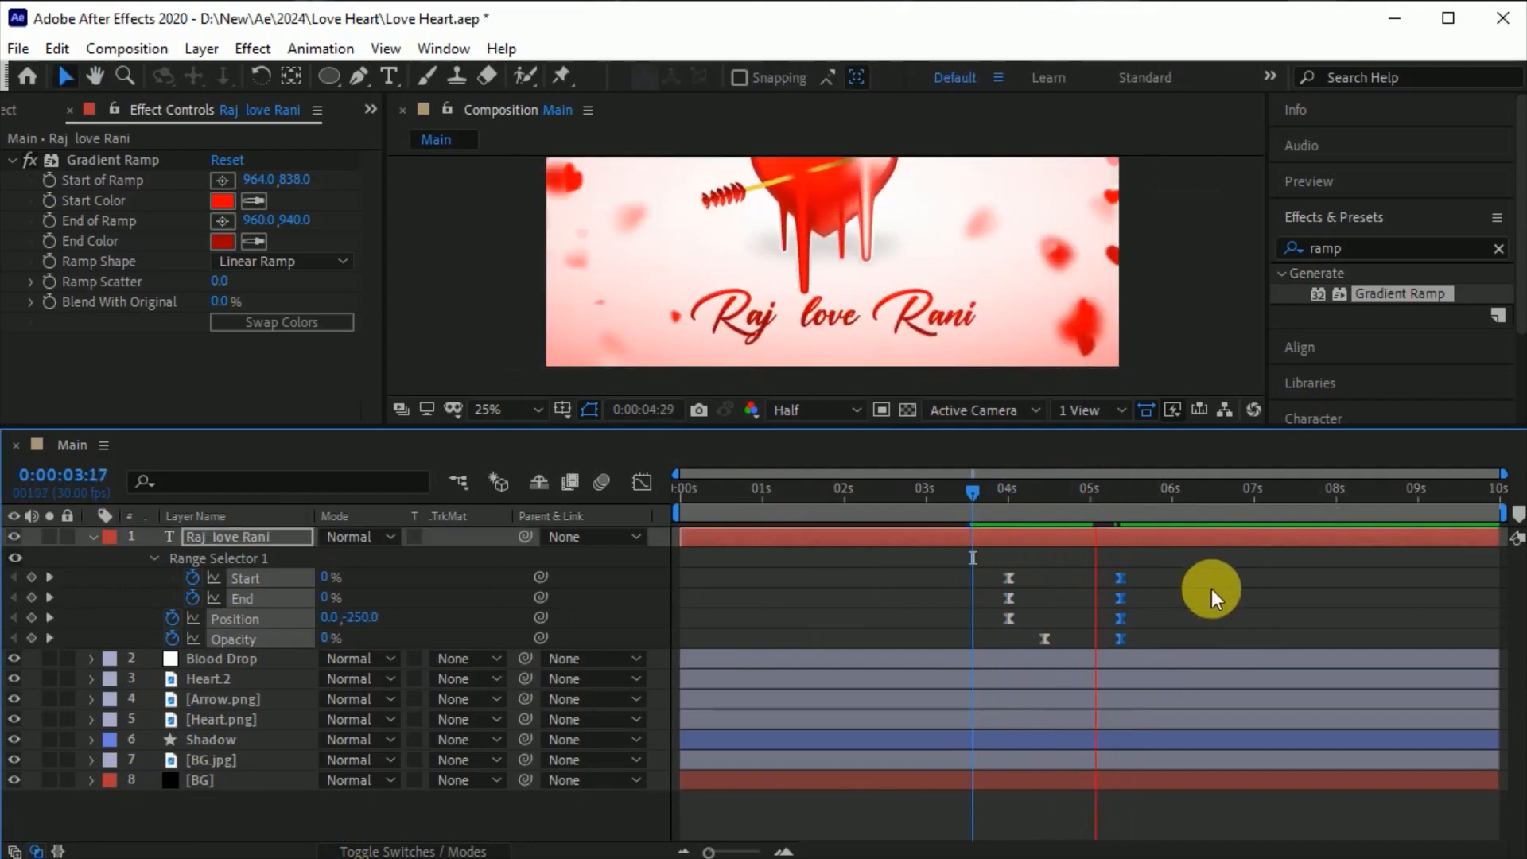
Step: Move the current time to 0:00:05:11, collapse the title layer's properties and enlarge the composition view to show the whole frame
{"action": "left_click", "coordinate": [513, 409]}
{"action": "left_click", "coordinate": [521, 598]}
{"action": "left_click", "coordinate": [1120, 488]}
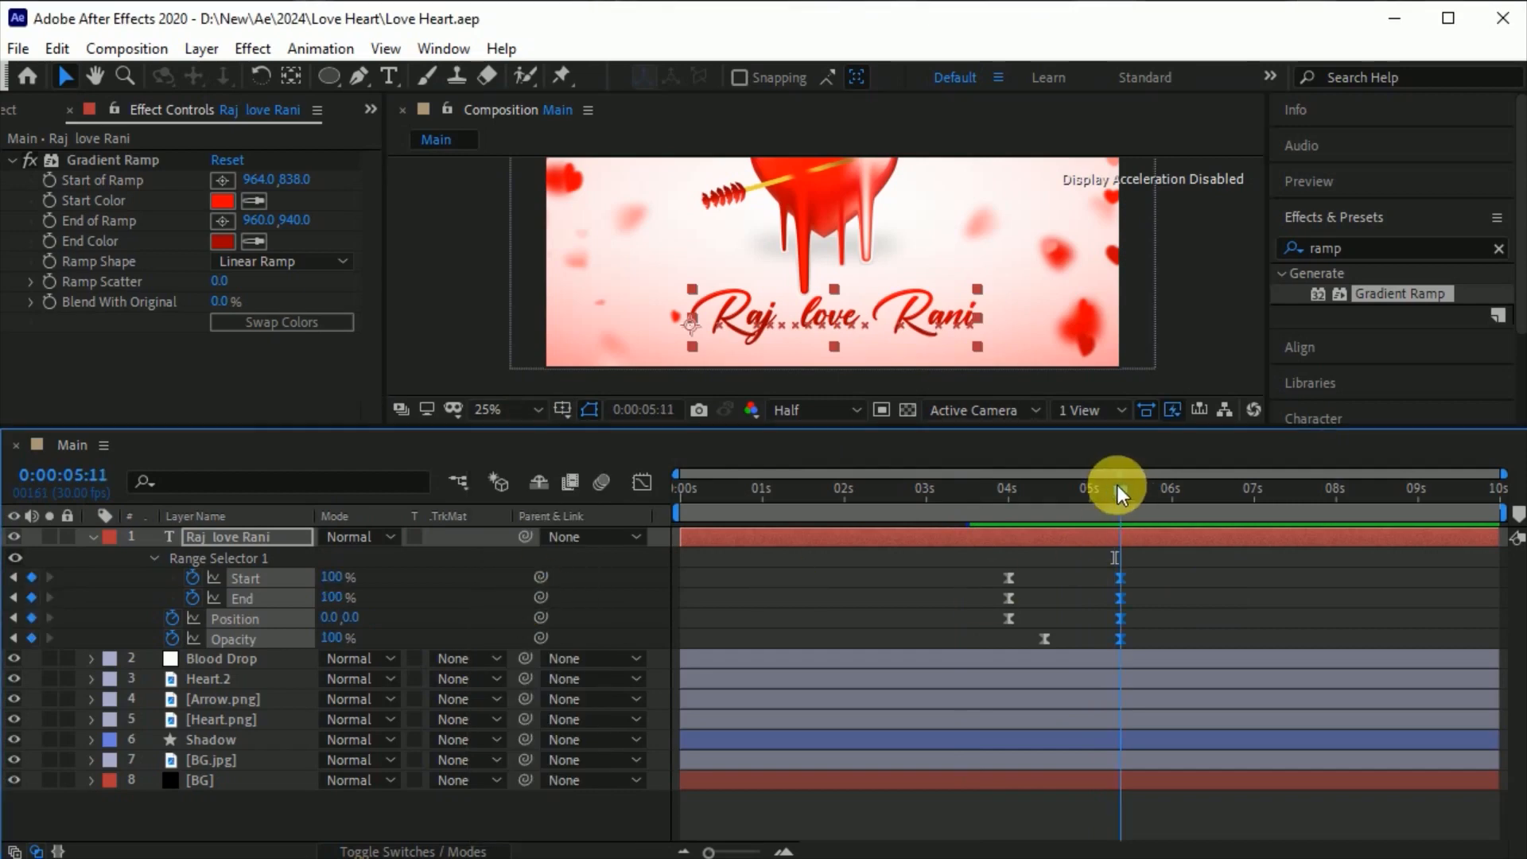
{"action": "left_click", "coordinate": [93, 537]}
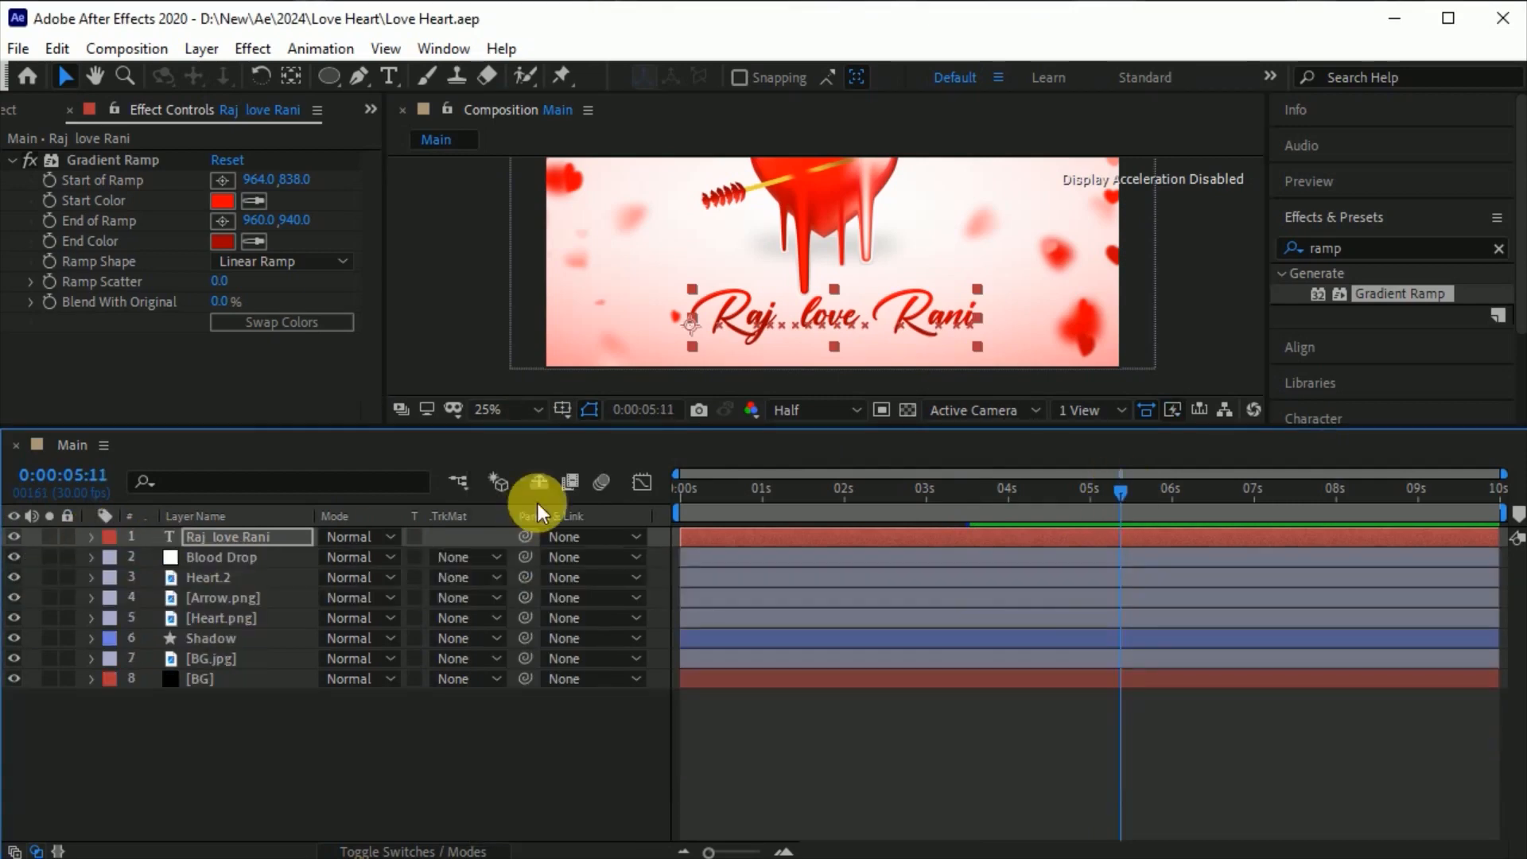
{"action": "left_click_drag", "start_coordinate": [628, 464], "coordinate": [604, 545]}
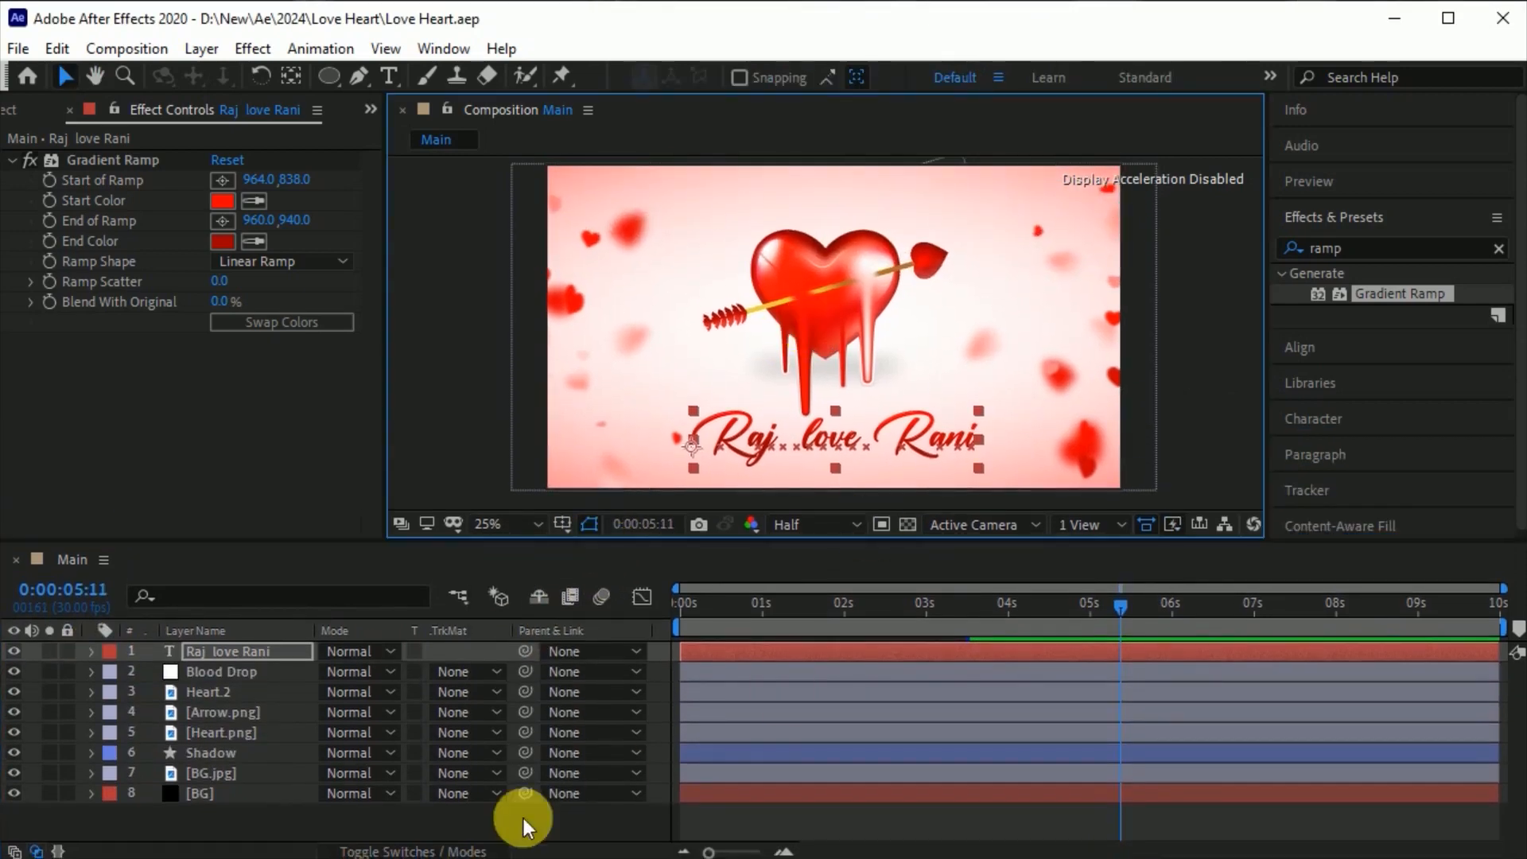
Step: Add Overlay.jpg above the title layer and, at 0:00:02:27, scale it up to about 362% to span the frame's width
{"action": "left_click", "coordinate": [11, 109]}
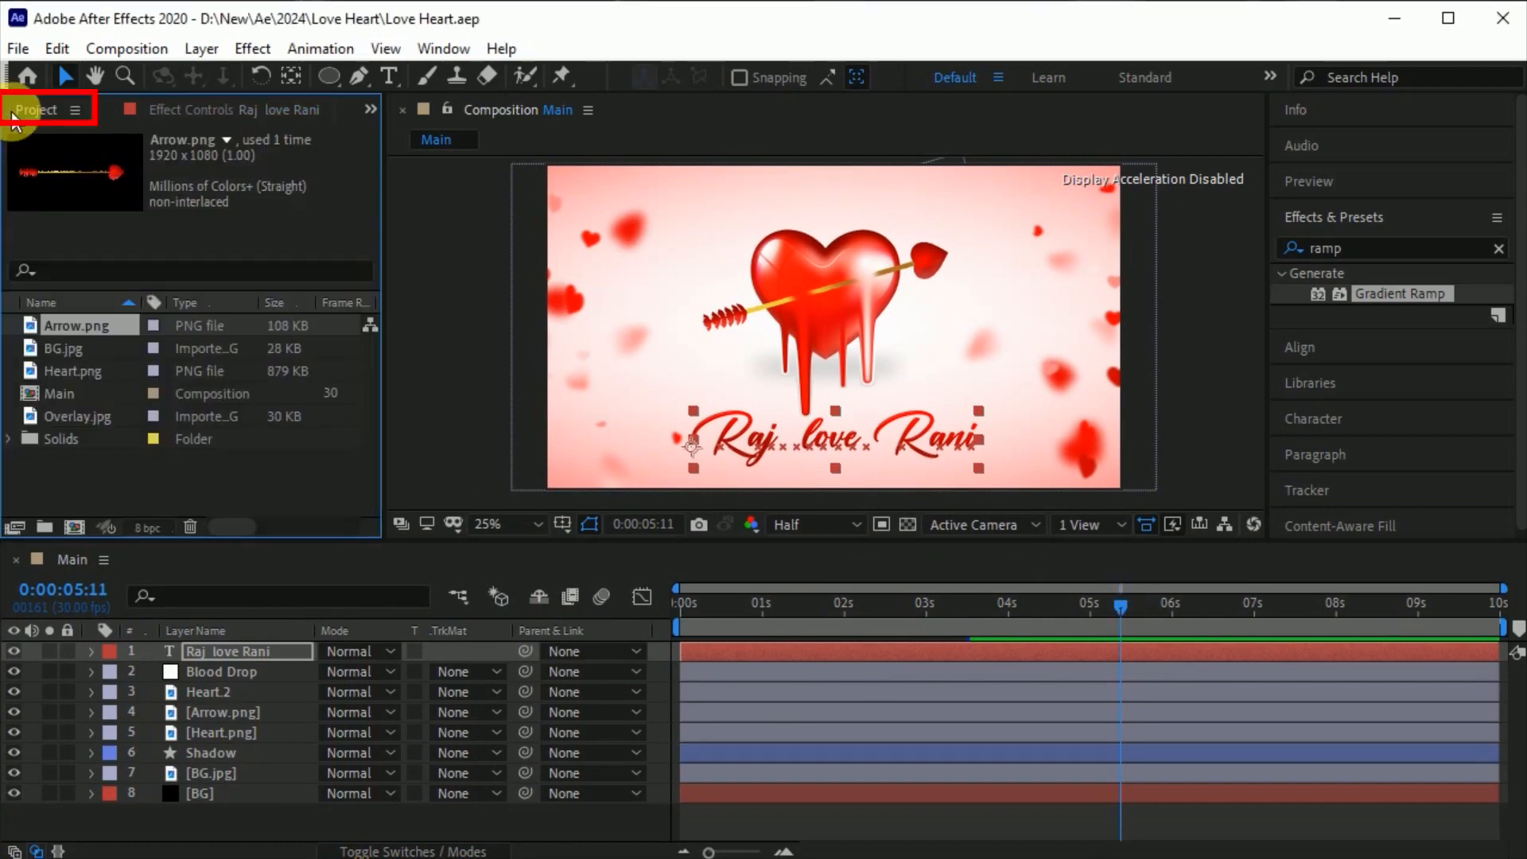
{"action": "left_click_drag", "start_coordinate": [70, 419], "coordinate": [227, 641]}
{"action": "left_click_drag", "start_coordinate": [1119, 608], "coordinate": [919, 631]}
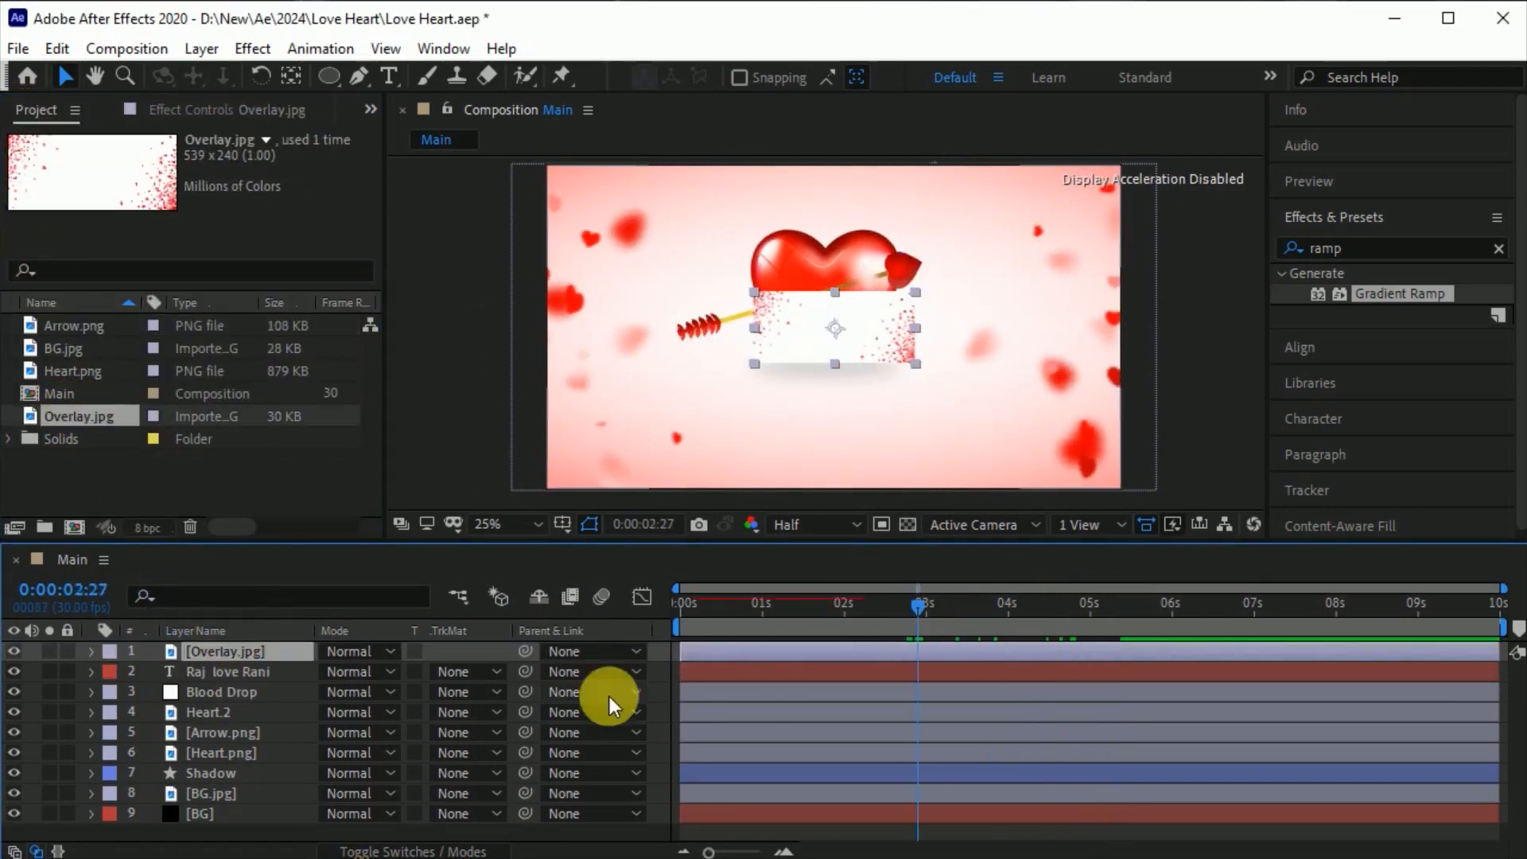
{"action": "key", "text": "s"}
{"action": "left_click_drag", "start_coordinate": [398, 670], "coordinate": [547, 679]}
Step: Flip the Overlay.jpg layer vertically and set its blending mode to Multiply
{"action": "right_click", "coordinate": [298, 650]}
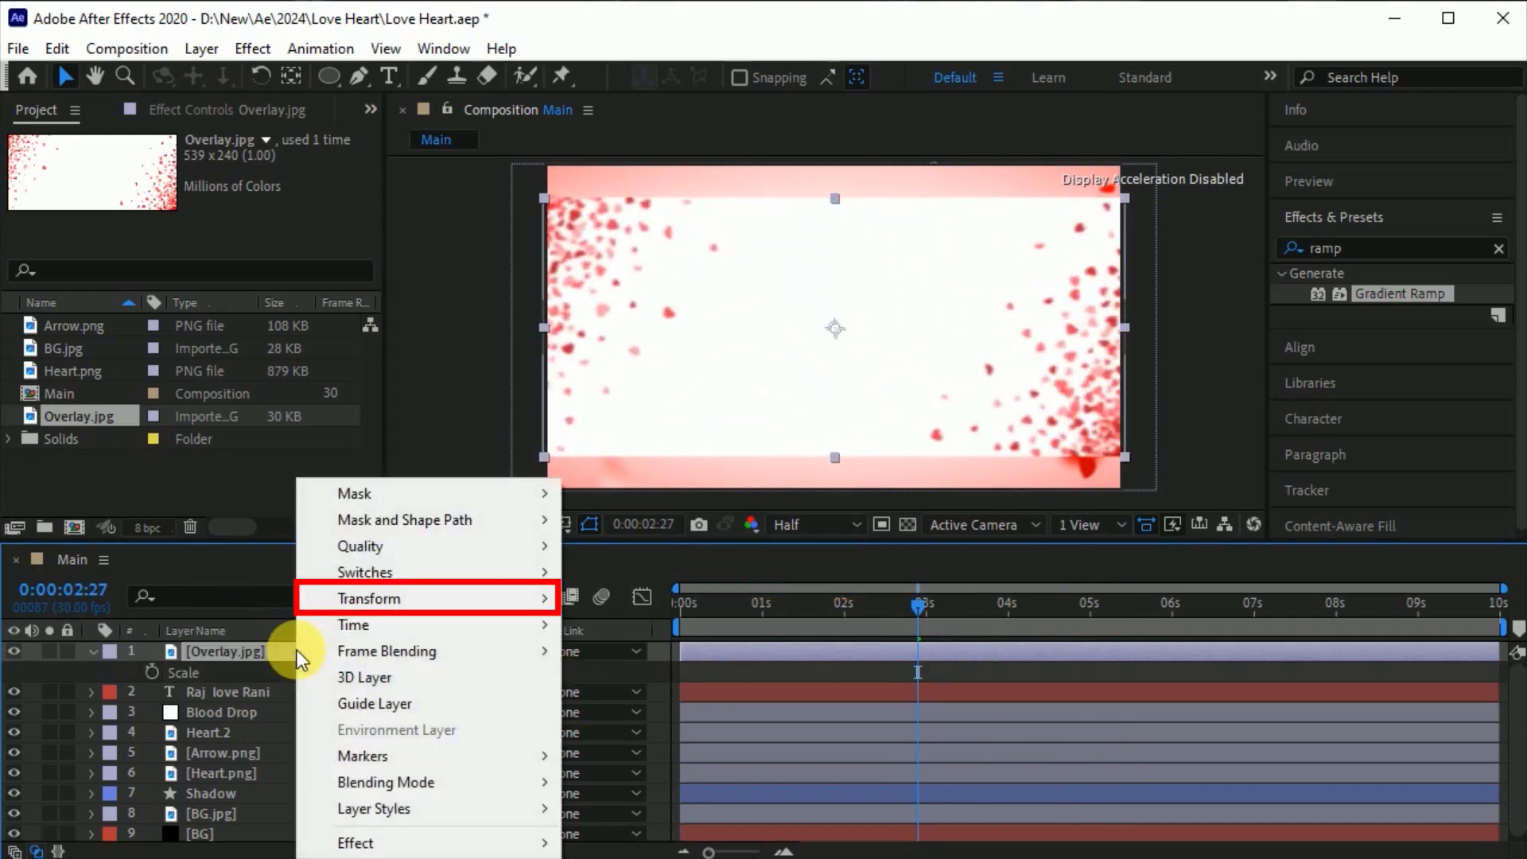
{"action": "mouse_move", "coordinate": [388, 601]}
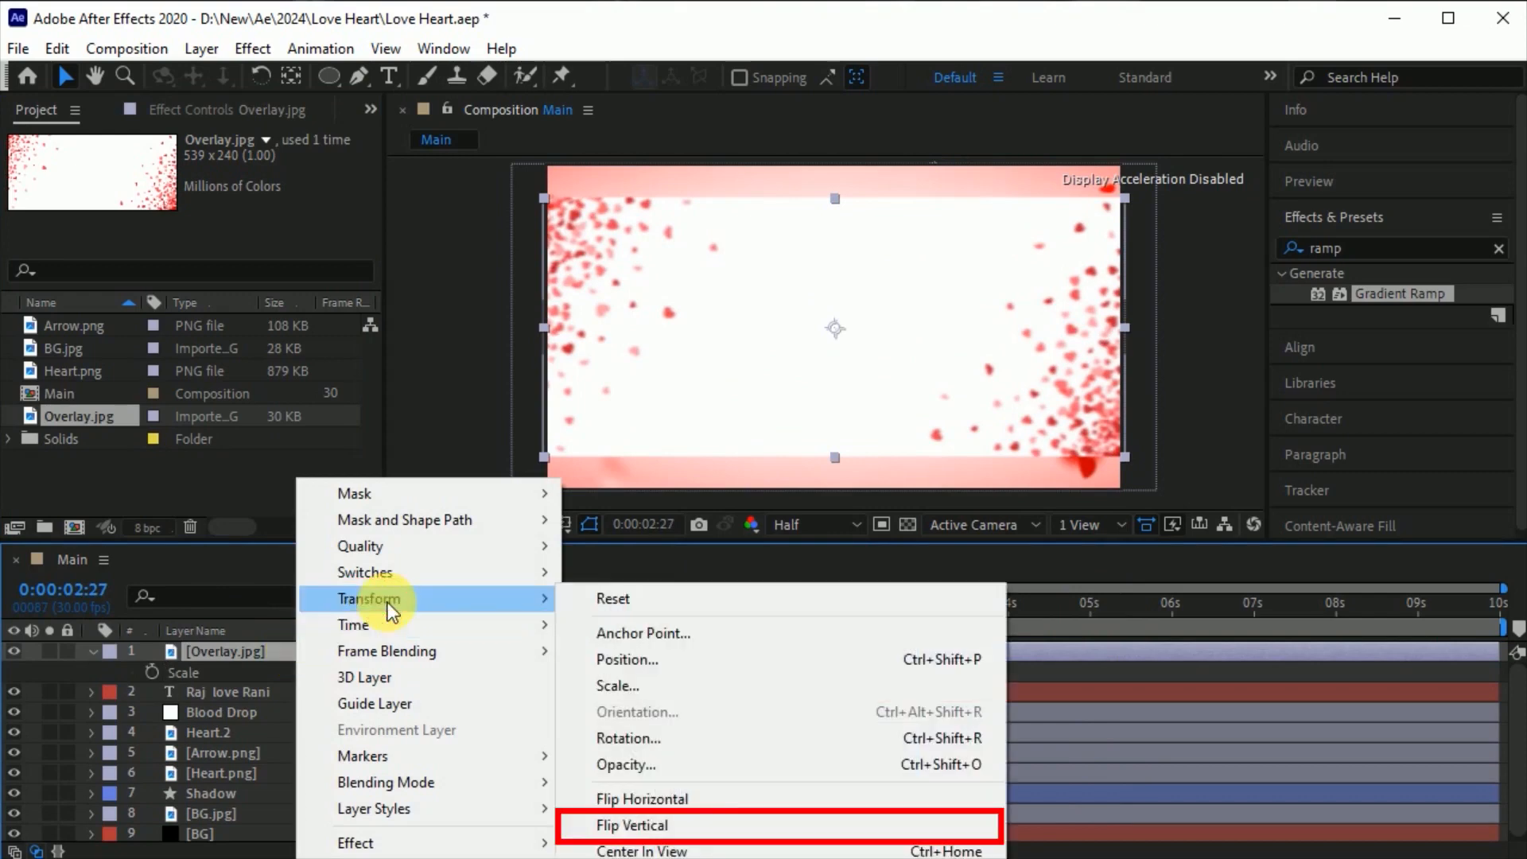
{"action": "left_click", "coordinate": [689, 826]}
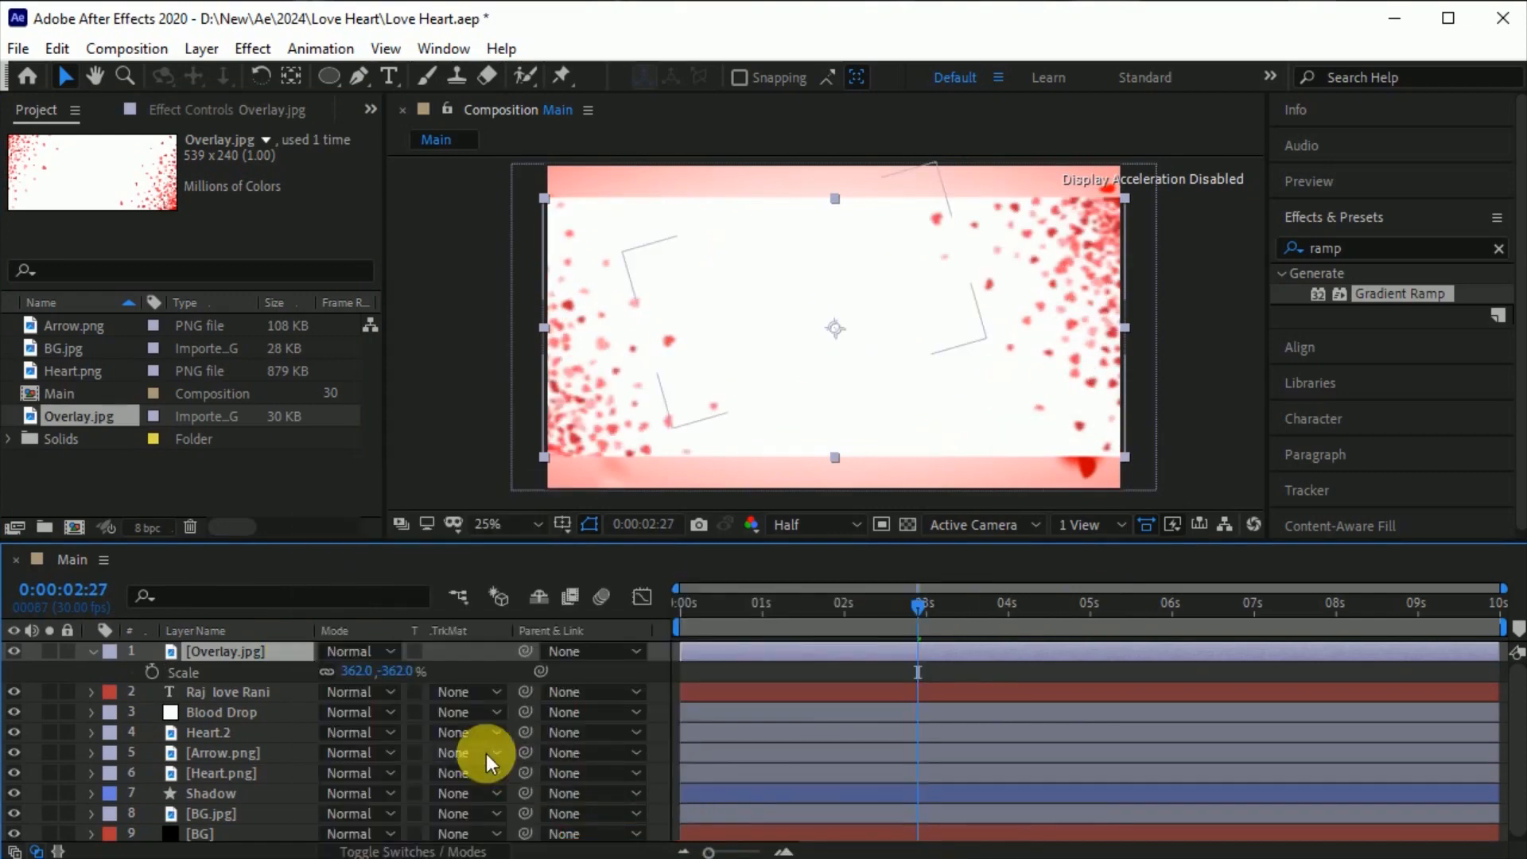
{"action": "left_click", "coordinate": [385, 651]}
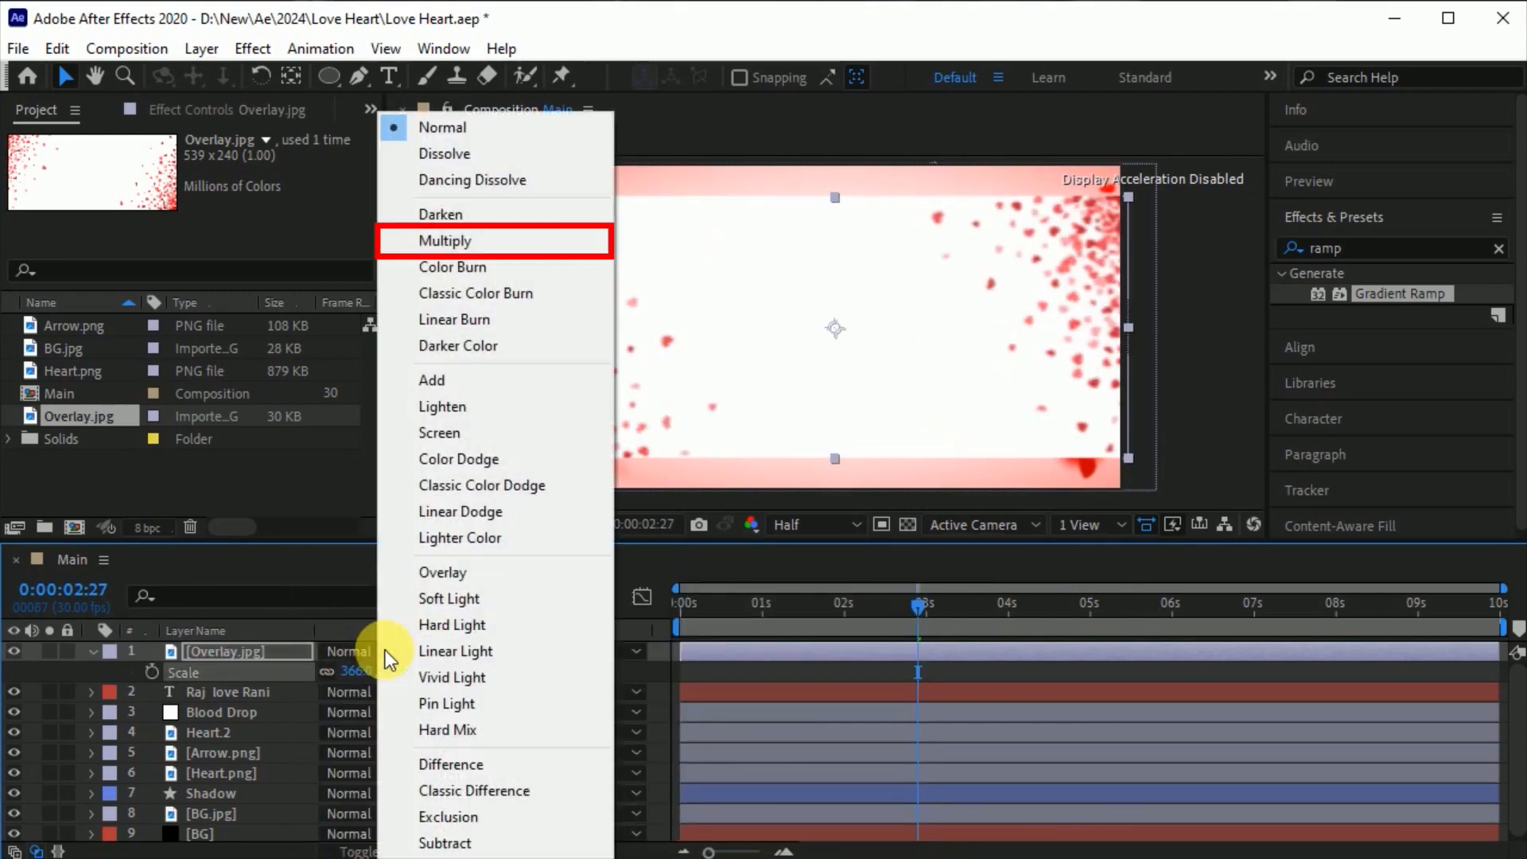
{"action": "left_click", "coordinate": [453, 241]}
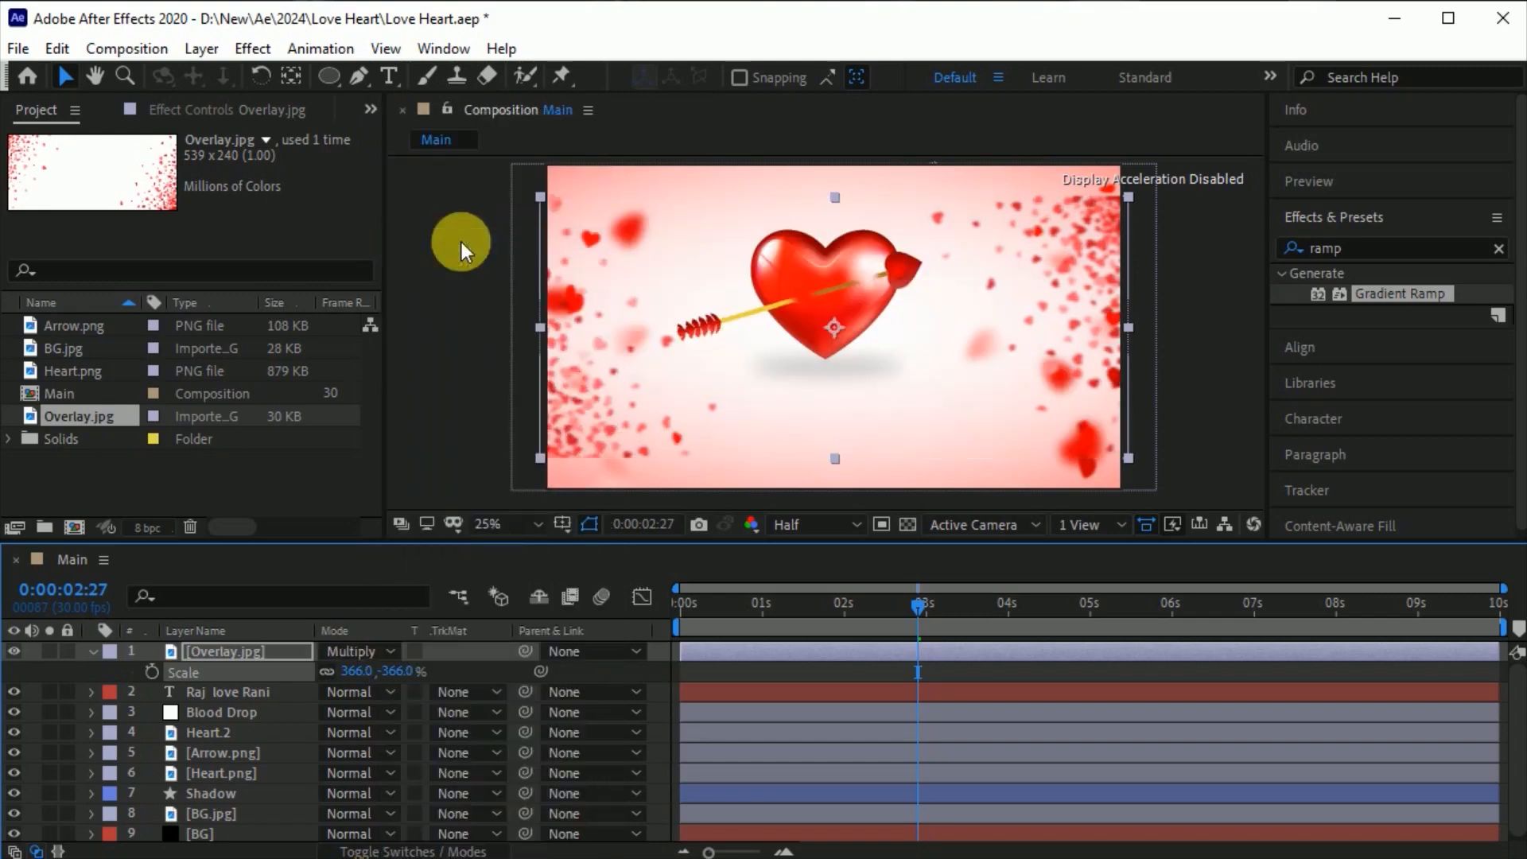
Step: Increase the overlay layer's scale to 477% so it extends beyond the frame
{"action": "left_click", "coordinate": [402, 651]}
{"action": "key", "text": "s"}
{"action": "left_click_drag", "start_coordinate": [392, 671], "coordinate": [307, 699]}
Step: Keyframe the overlay's Scale from 878% at 0:00:00:00 to 477% at about one second
{"action": "left_click_drag", "start_coordinate": [914, 607], "coordinate": [662, 646]}
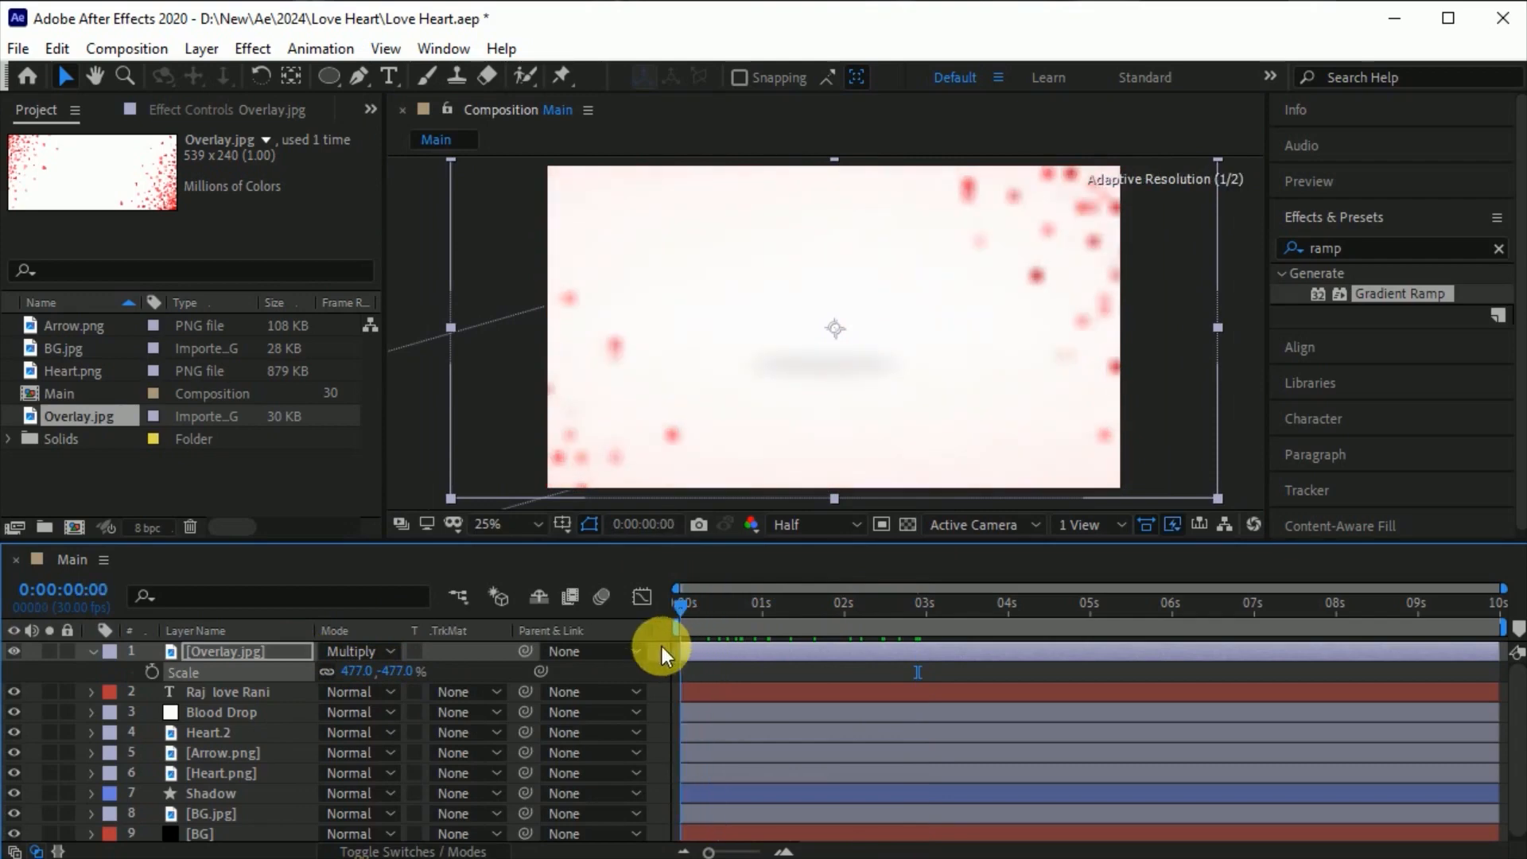
{"action": "left_click", "coordinate": [151, 672]}
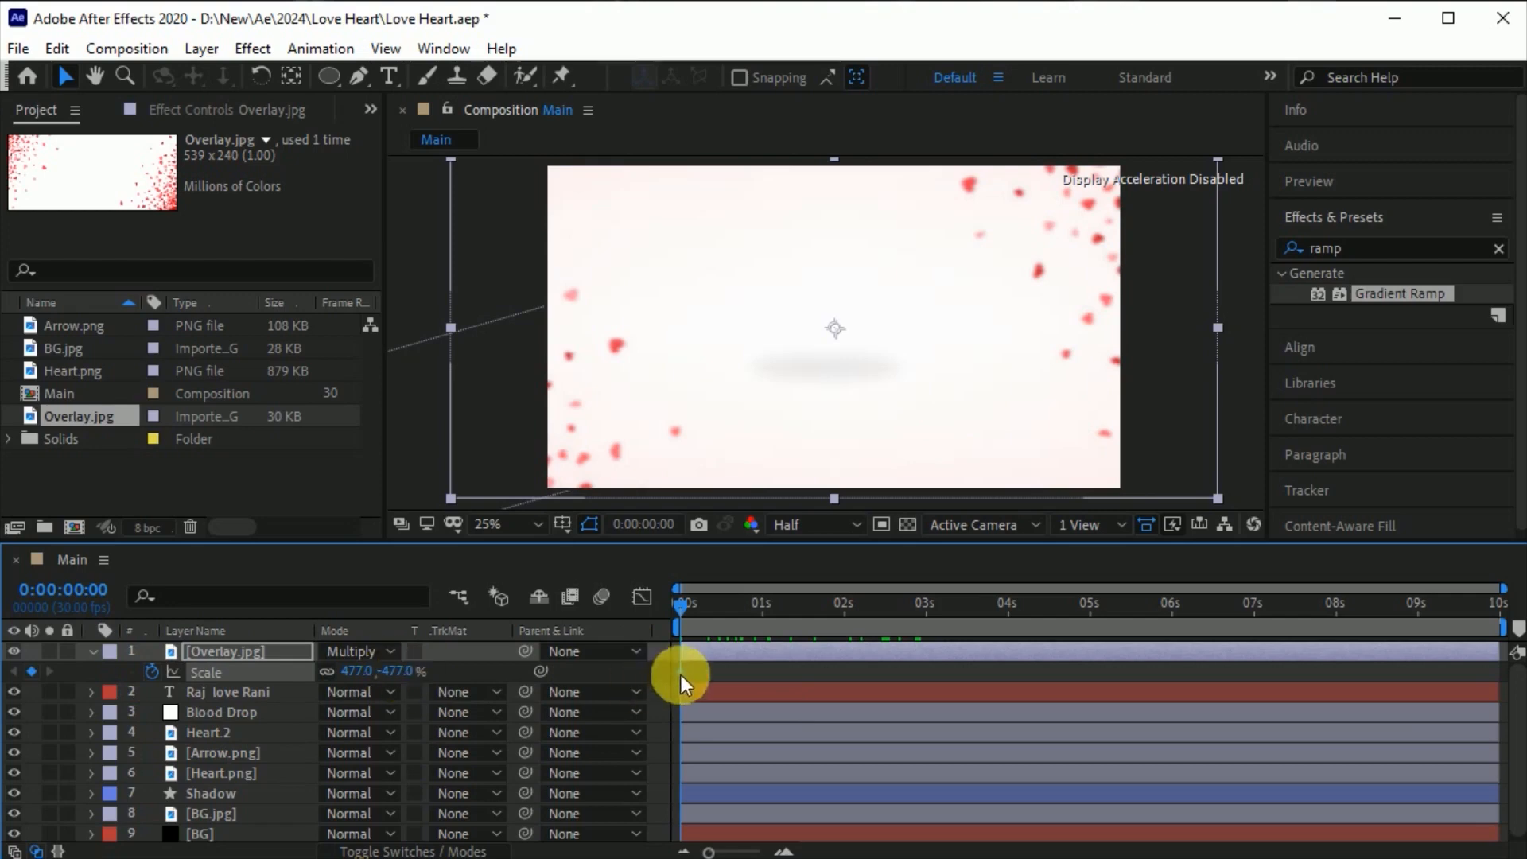
{"action": "left_click_drag", "start_coordinate": [680, 674], "coordinate": [757, 676]}
{"action": "left_click_drag", "start_coordinate": [398, 670], "coordinate": [16, 722]}
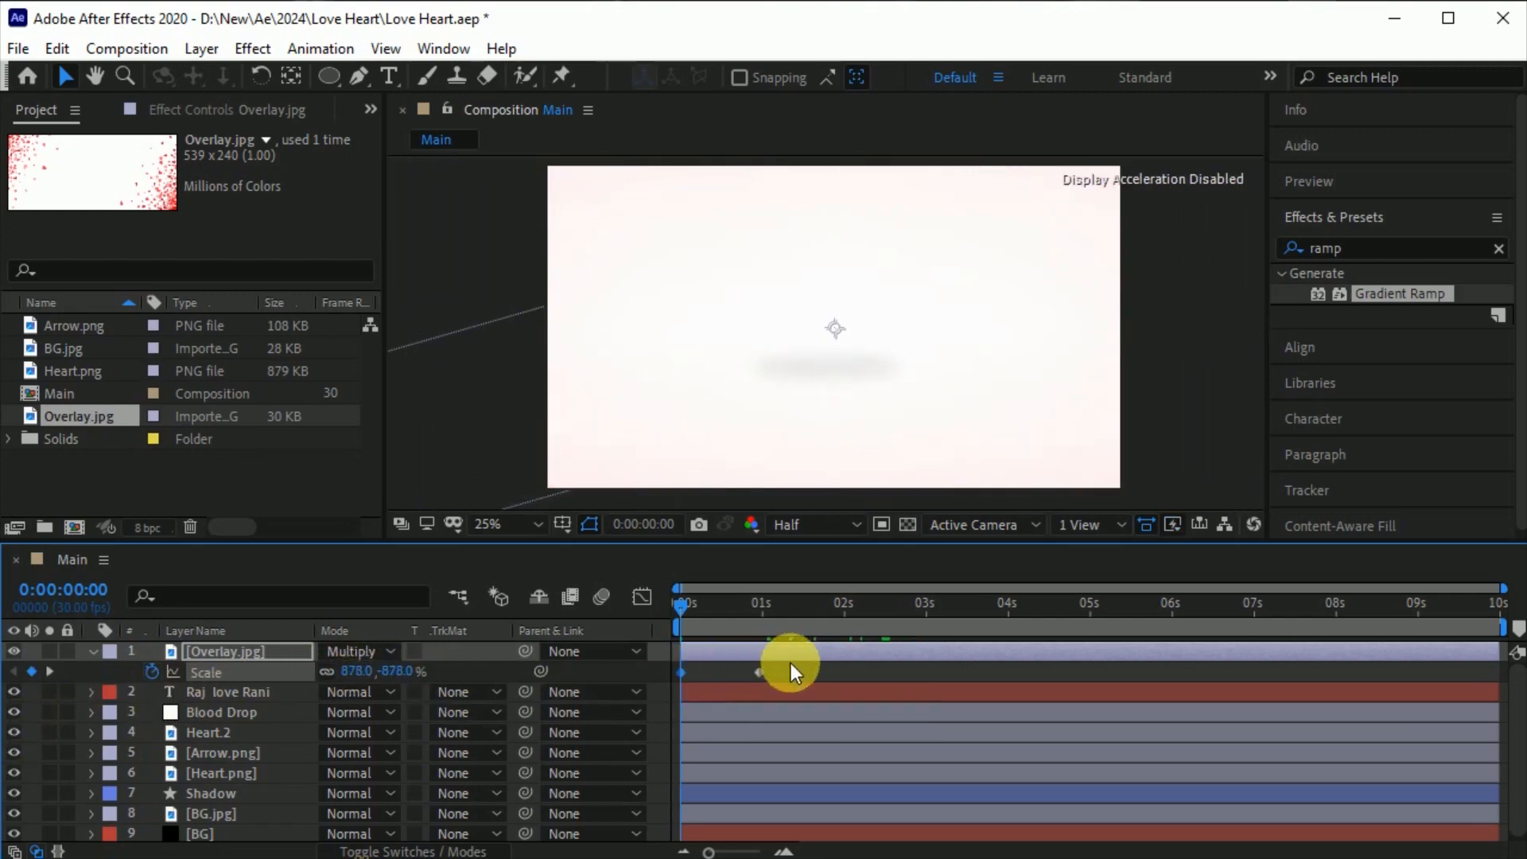
Step: Apply Easy Ease to both of the overlay's Scale keyframes, collapse the layer and play the composition from the start
{"action": "left_click_drag", "start_coordinate": [622, 695], "coordinate": [623, 695]}
{"action": "key", "text": "F9"}
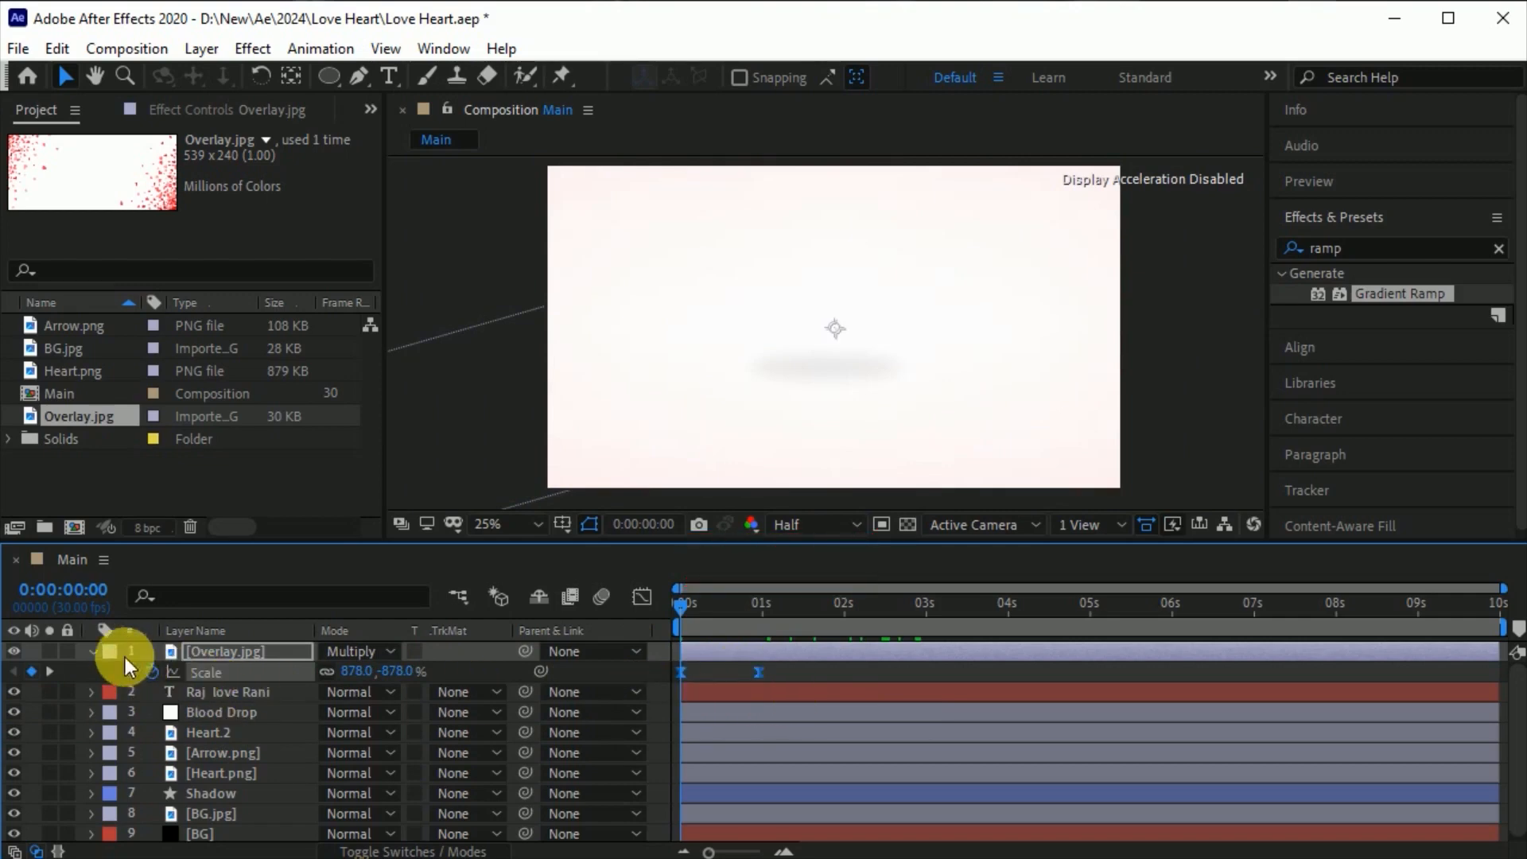
{"action": "left_click", "coordinate": [93, 651]}
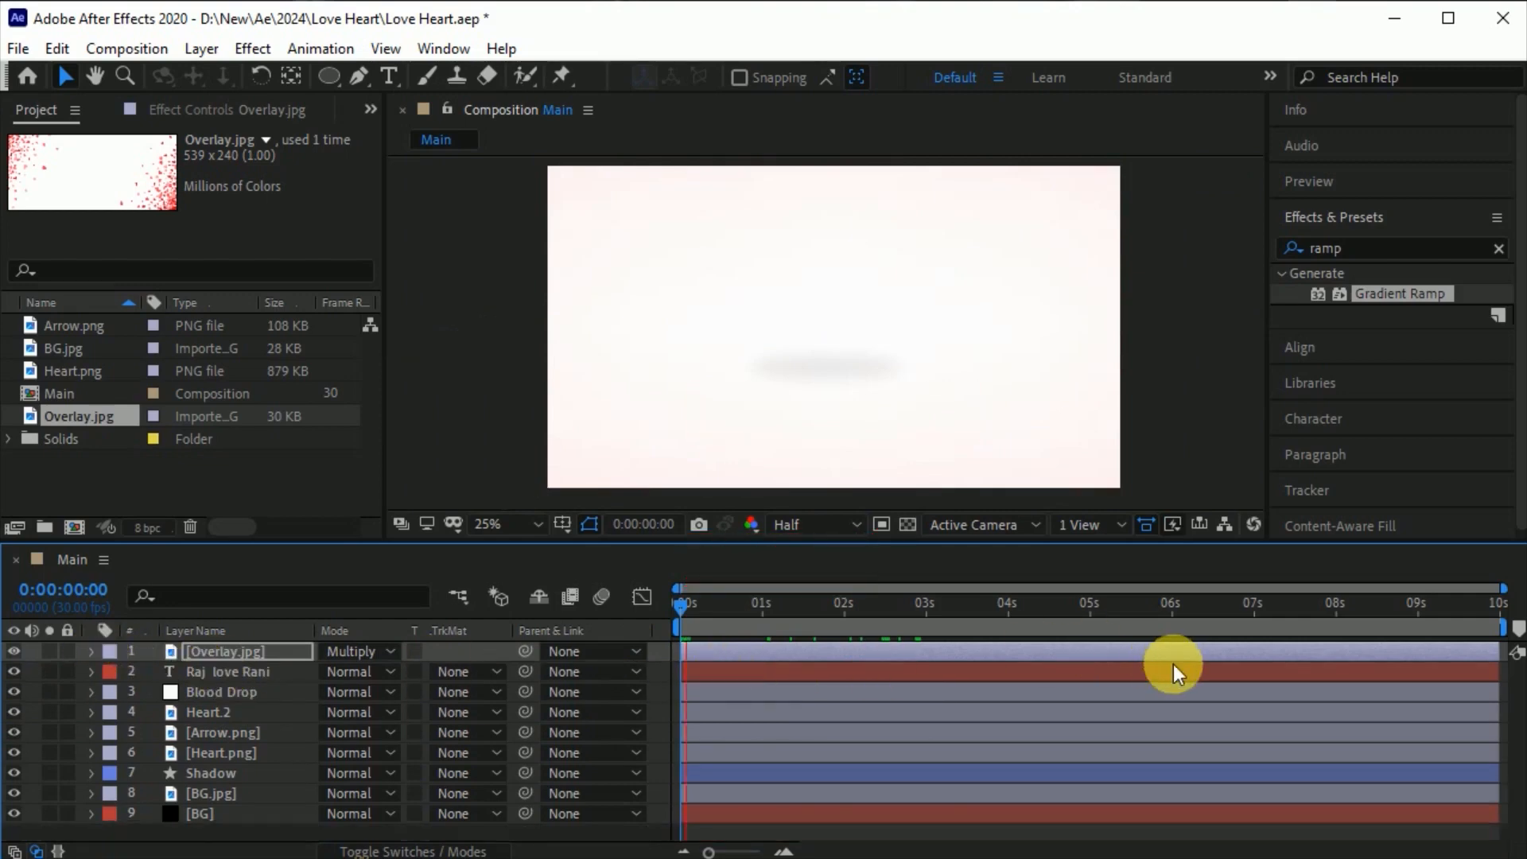